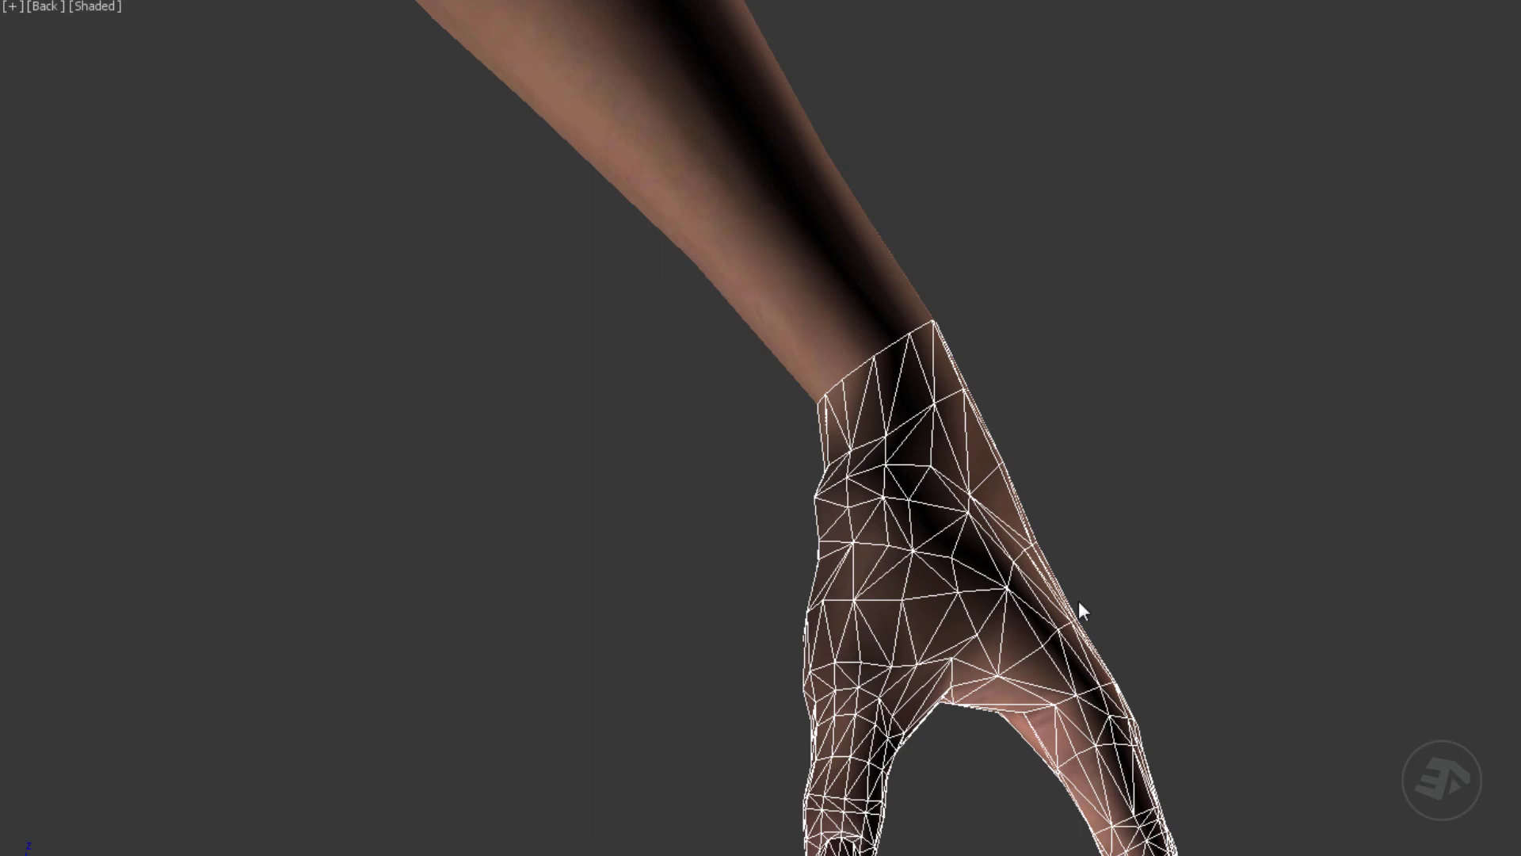
Select the forearm and hand meshes together at the wrist seam and display their vertex normals for editing.
click(747, 285)
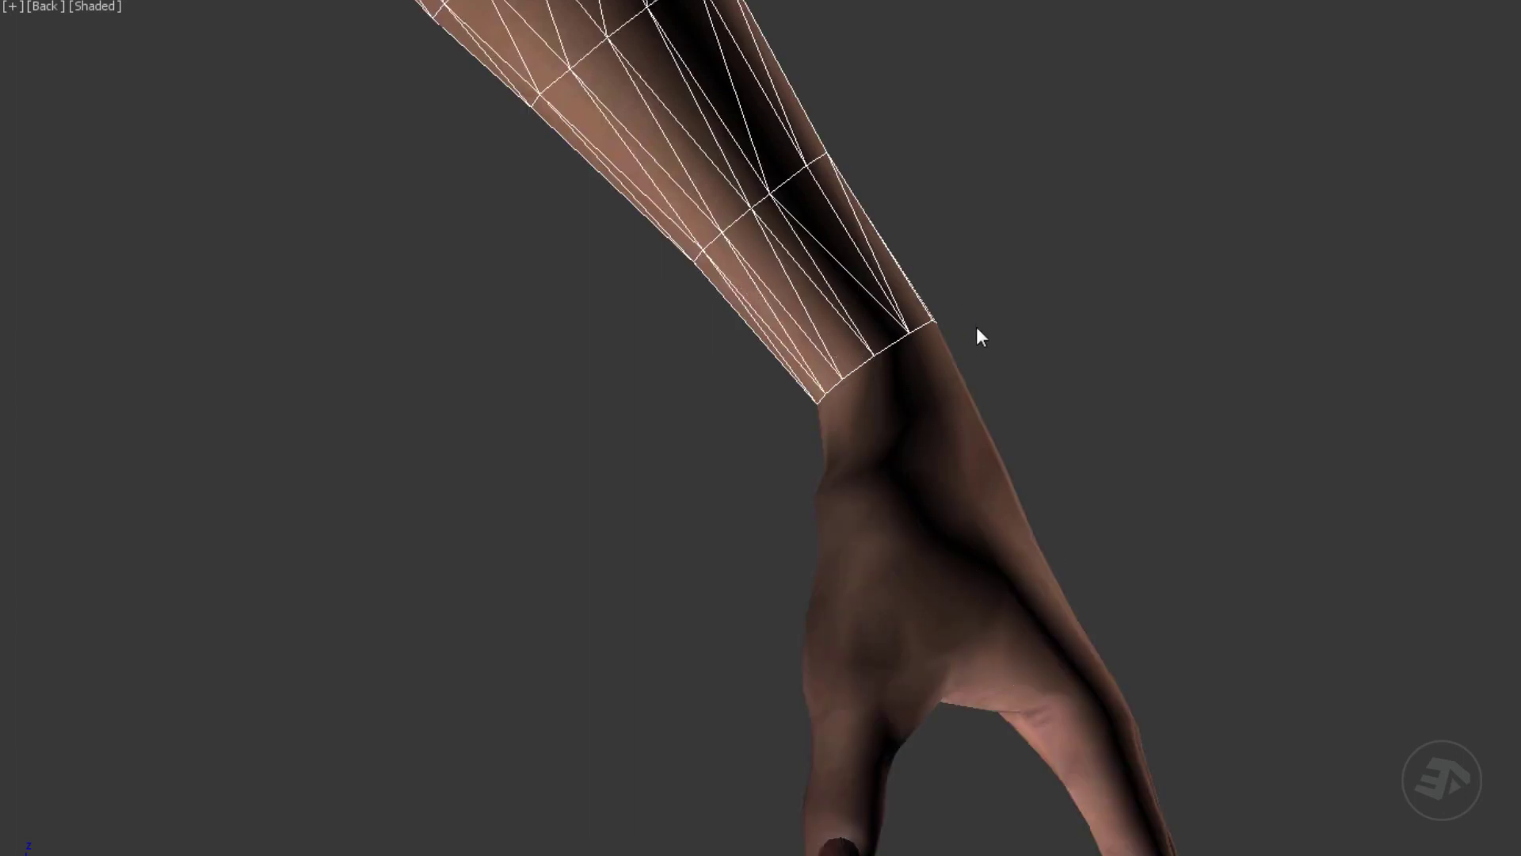
click(1021, 321)
scroll(887, 333, up, 5)
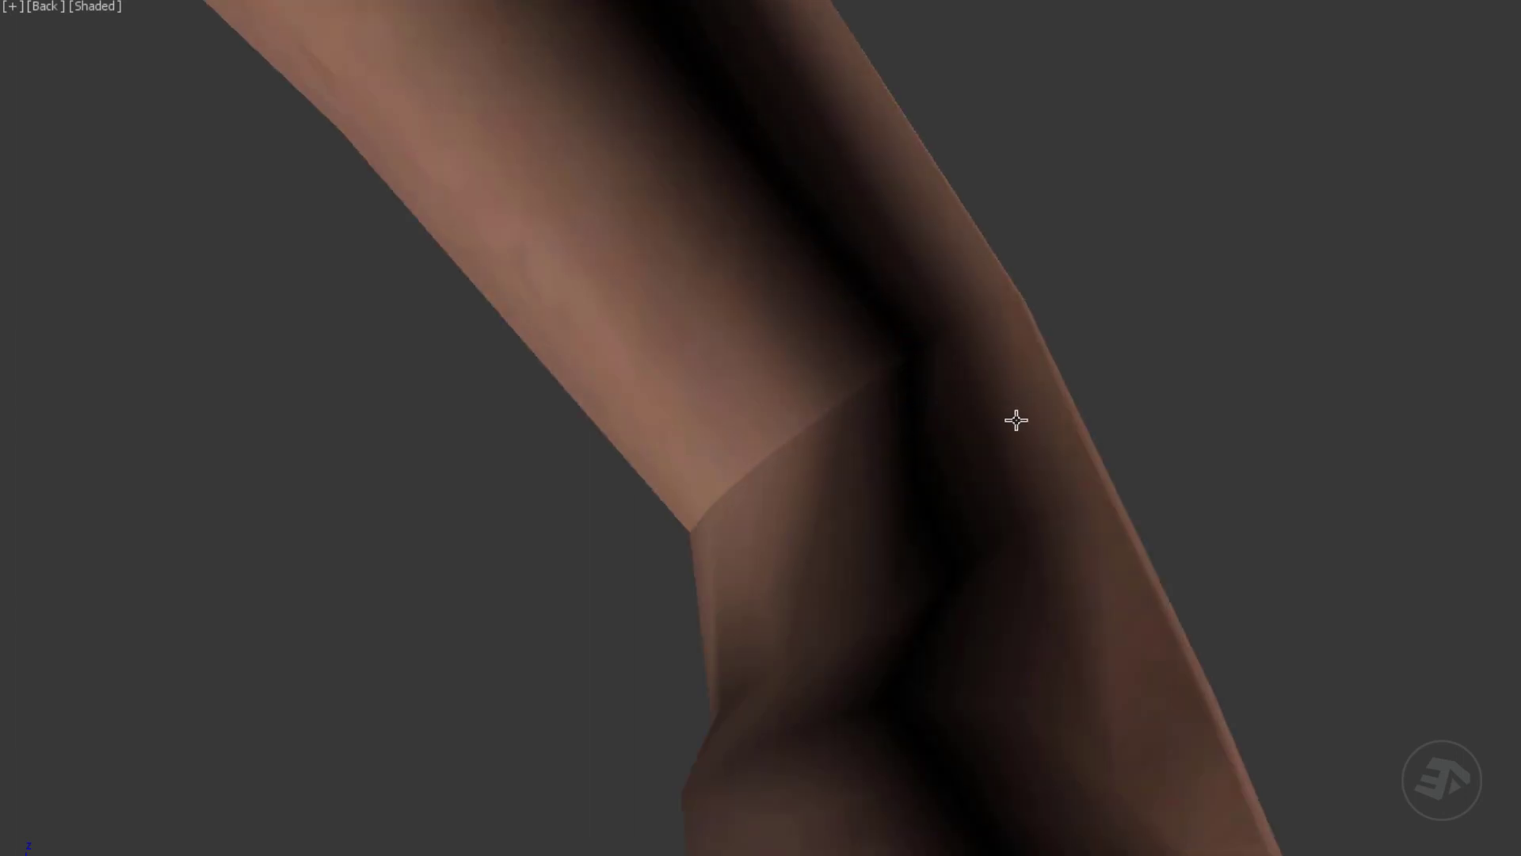
scroll(1016, 428, down, 1)
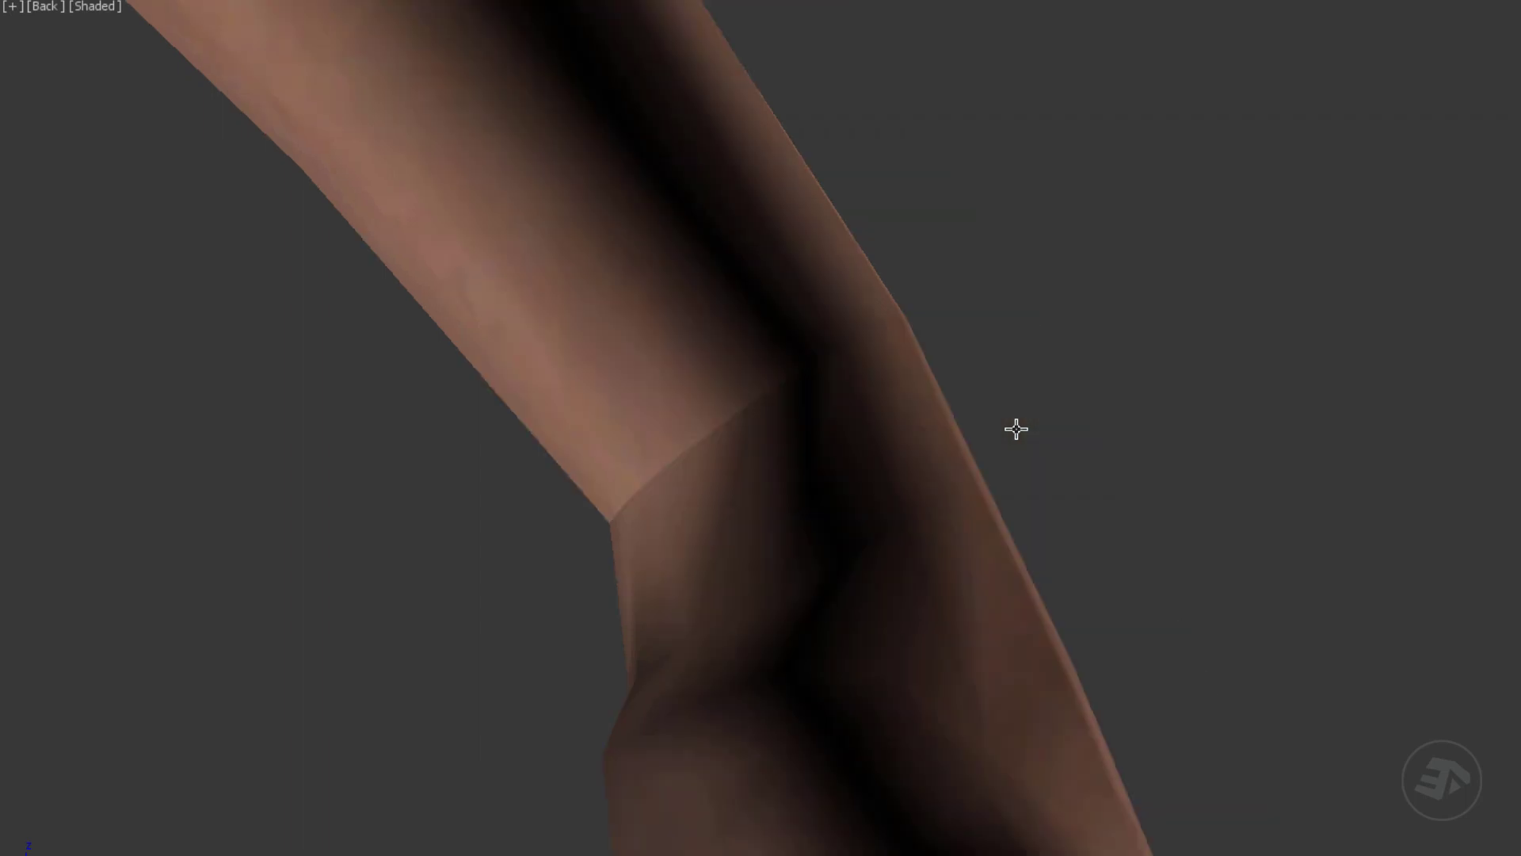
click(917, 403)
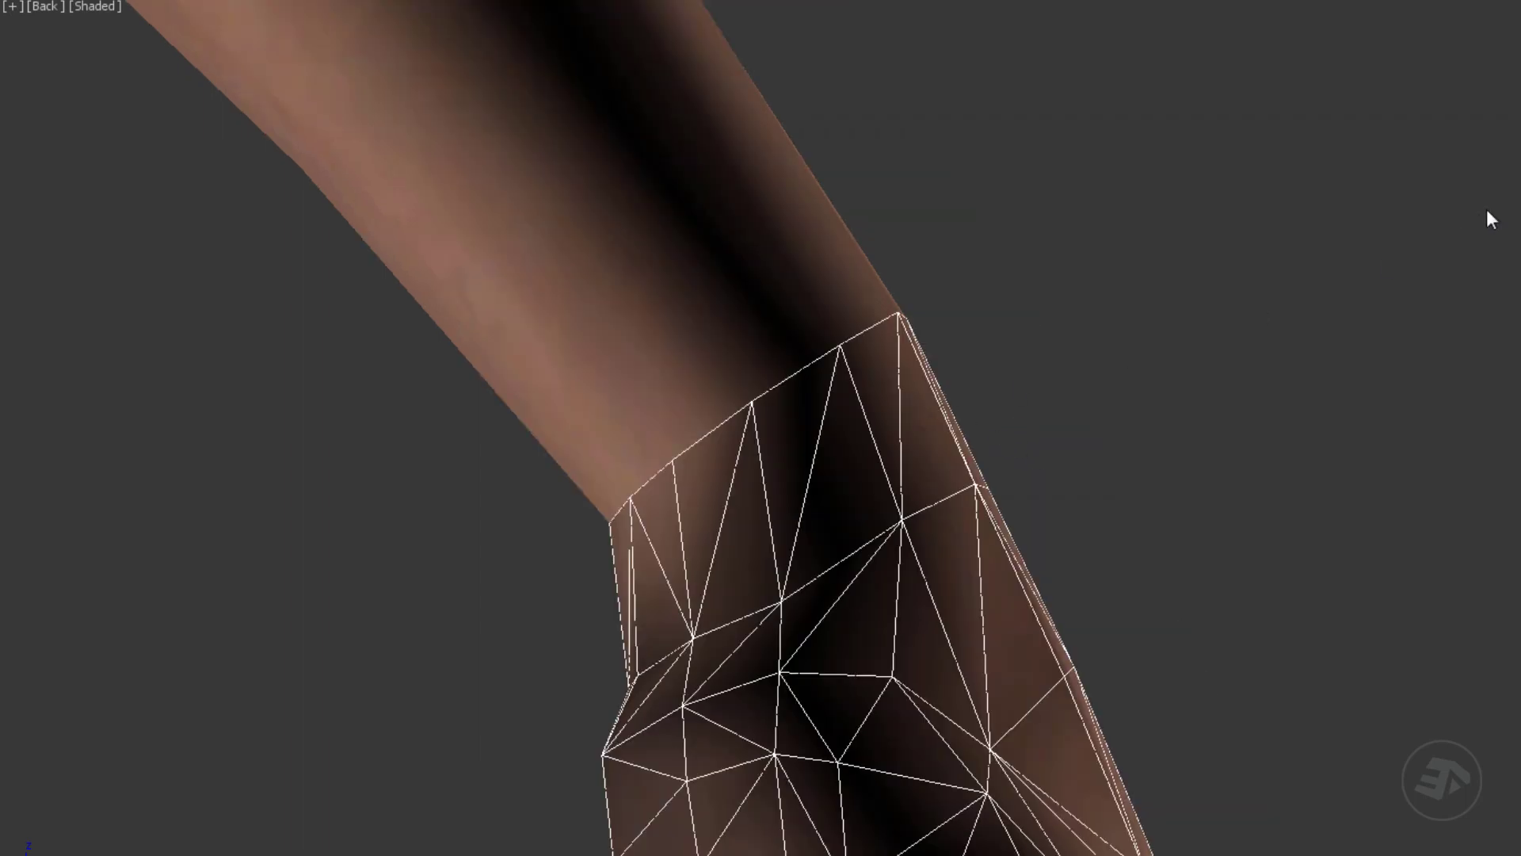
click(770, 299)
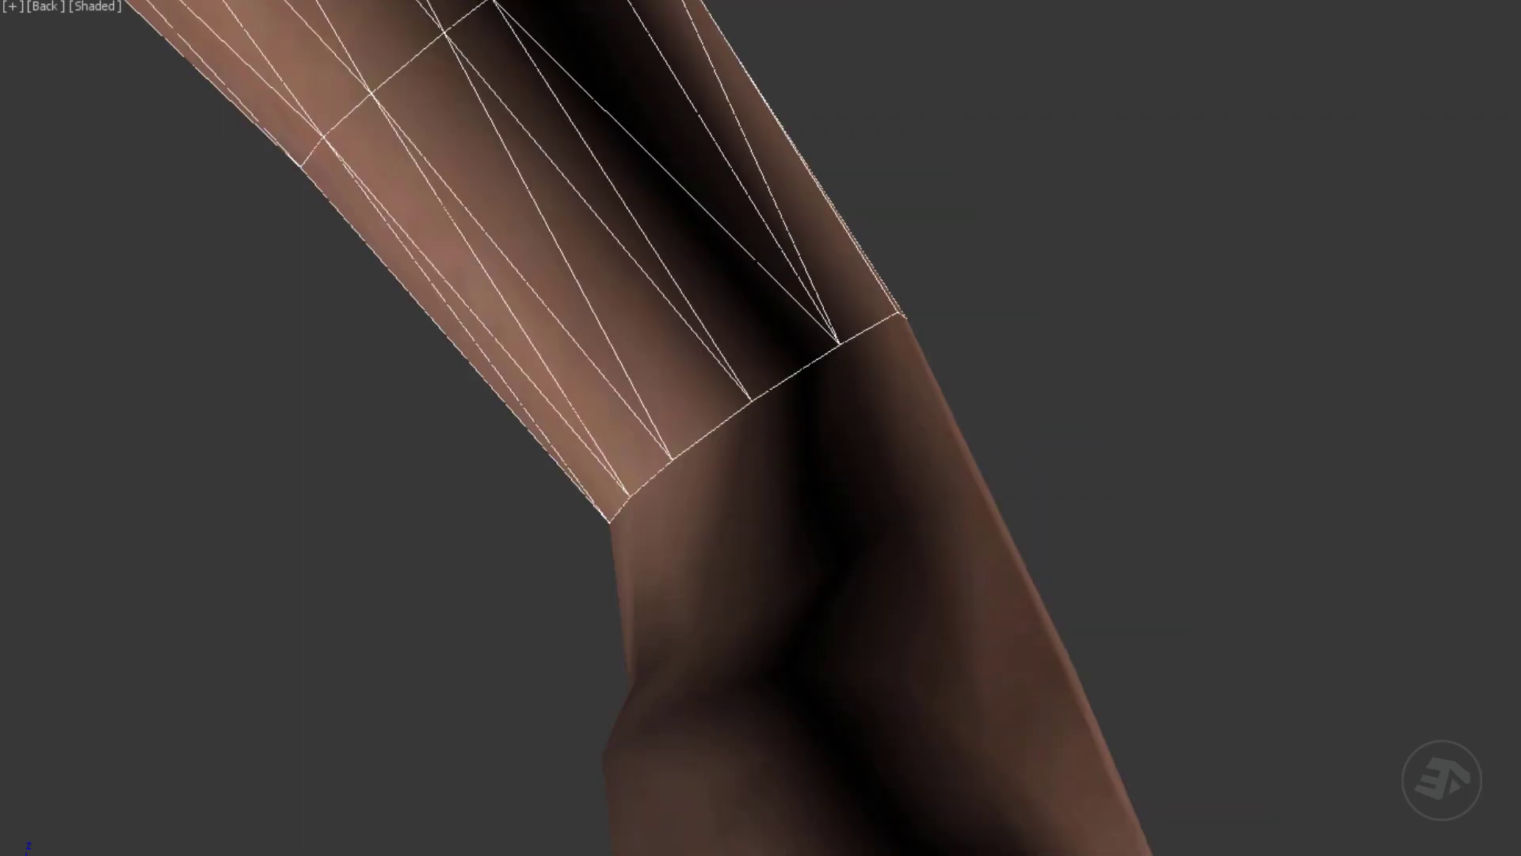
ctrl+click(883, 374)
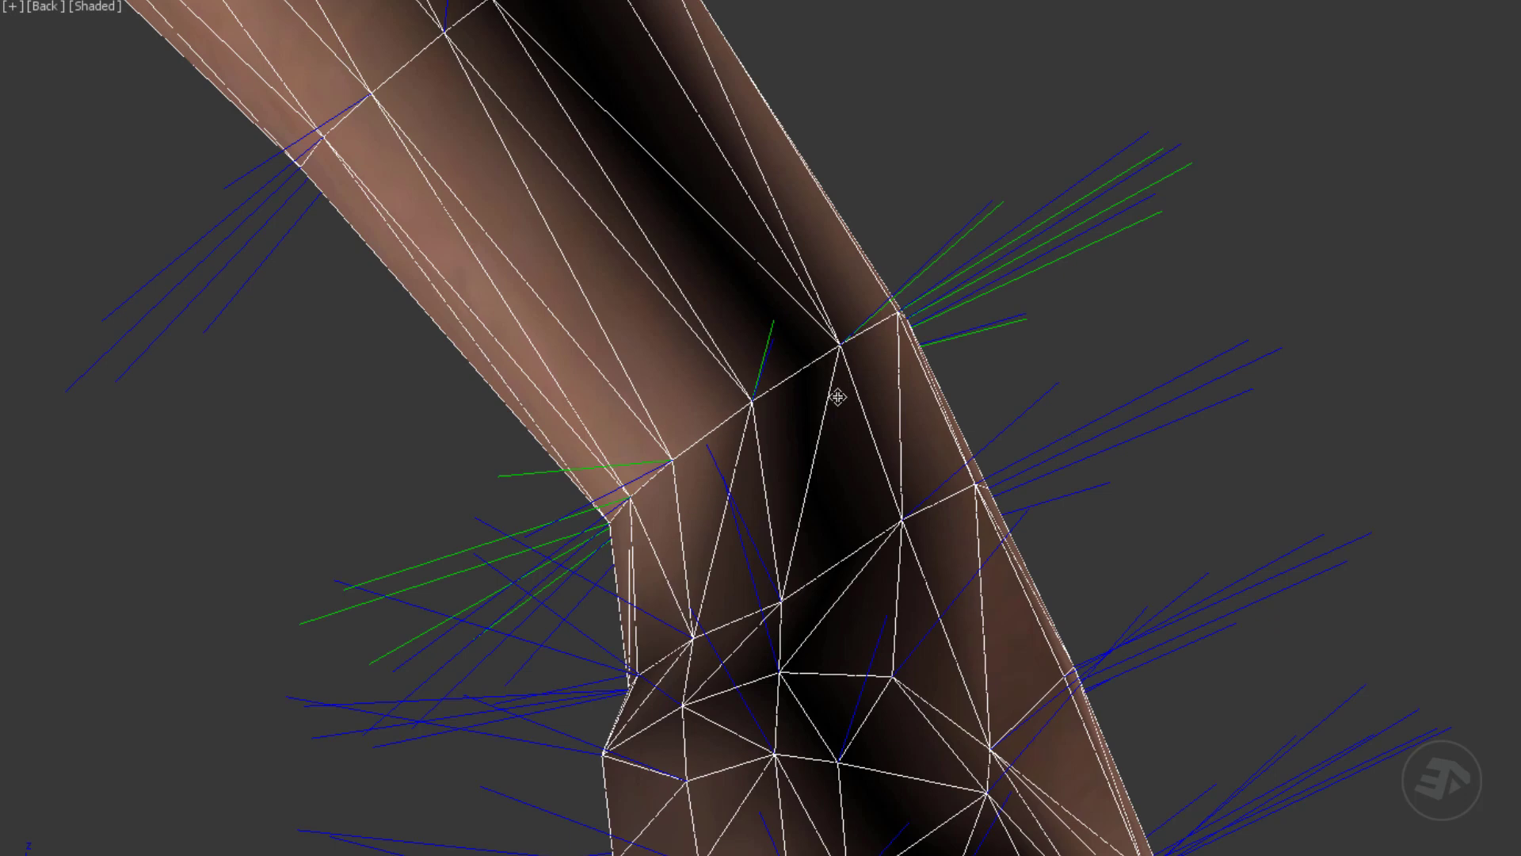
Average the split vertex normals of the wrist seam vertex in the dark shaded area, one vertex in from the outer edge.
key(F3)
scroll(856, 353, up, 3)
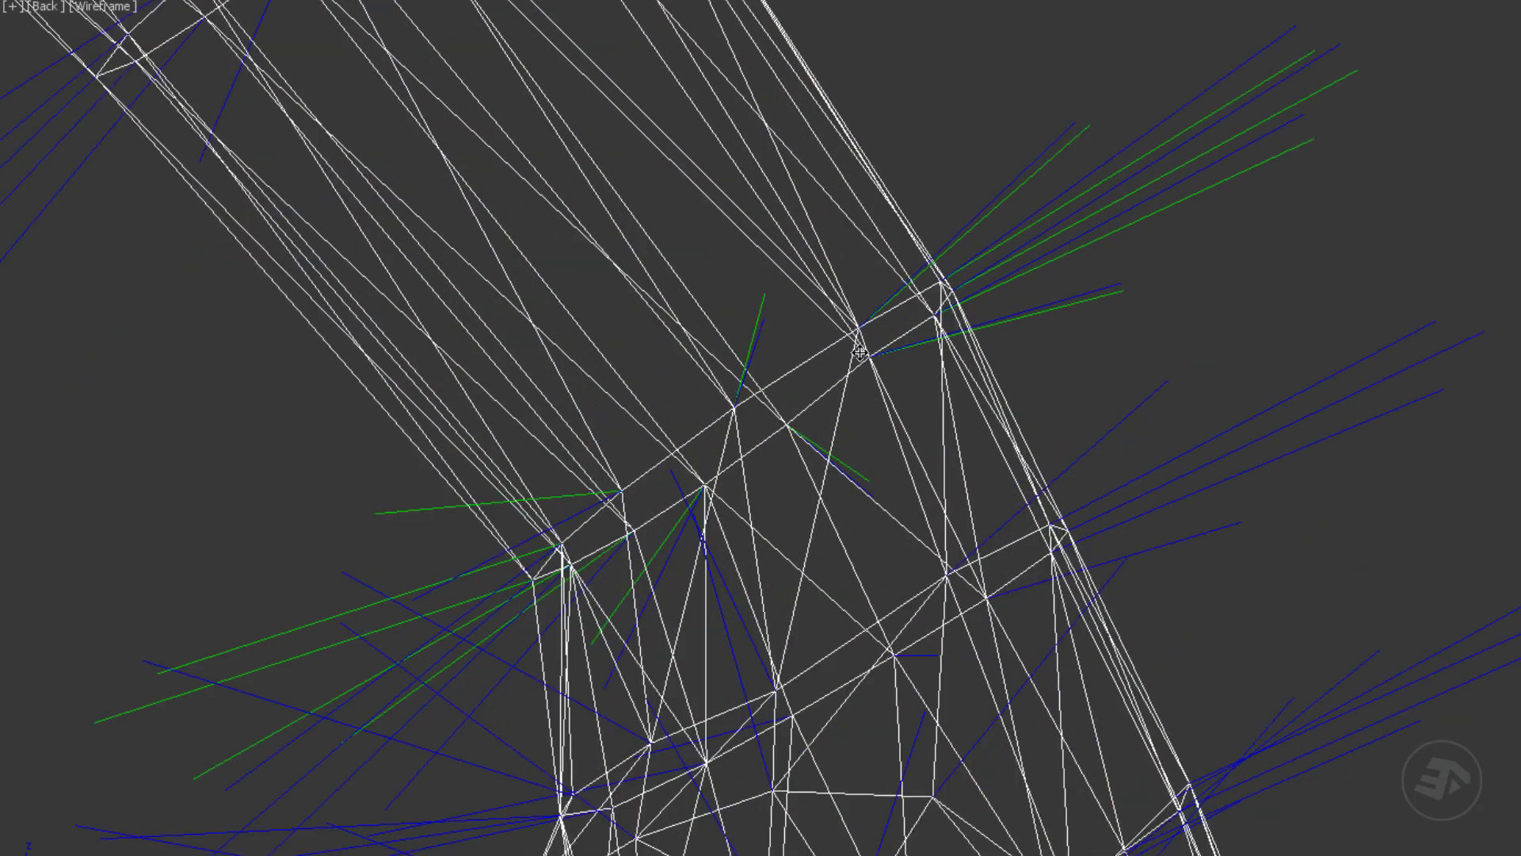
scroll(860, 351, up, 2)
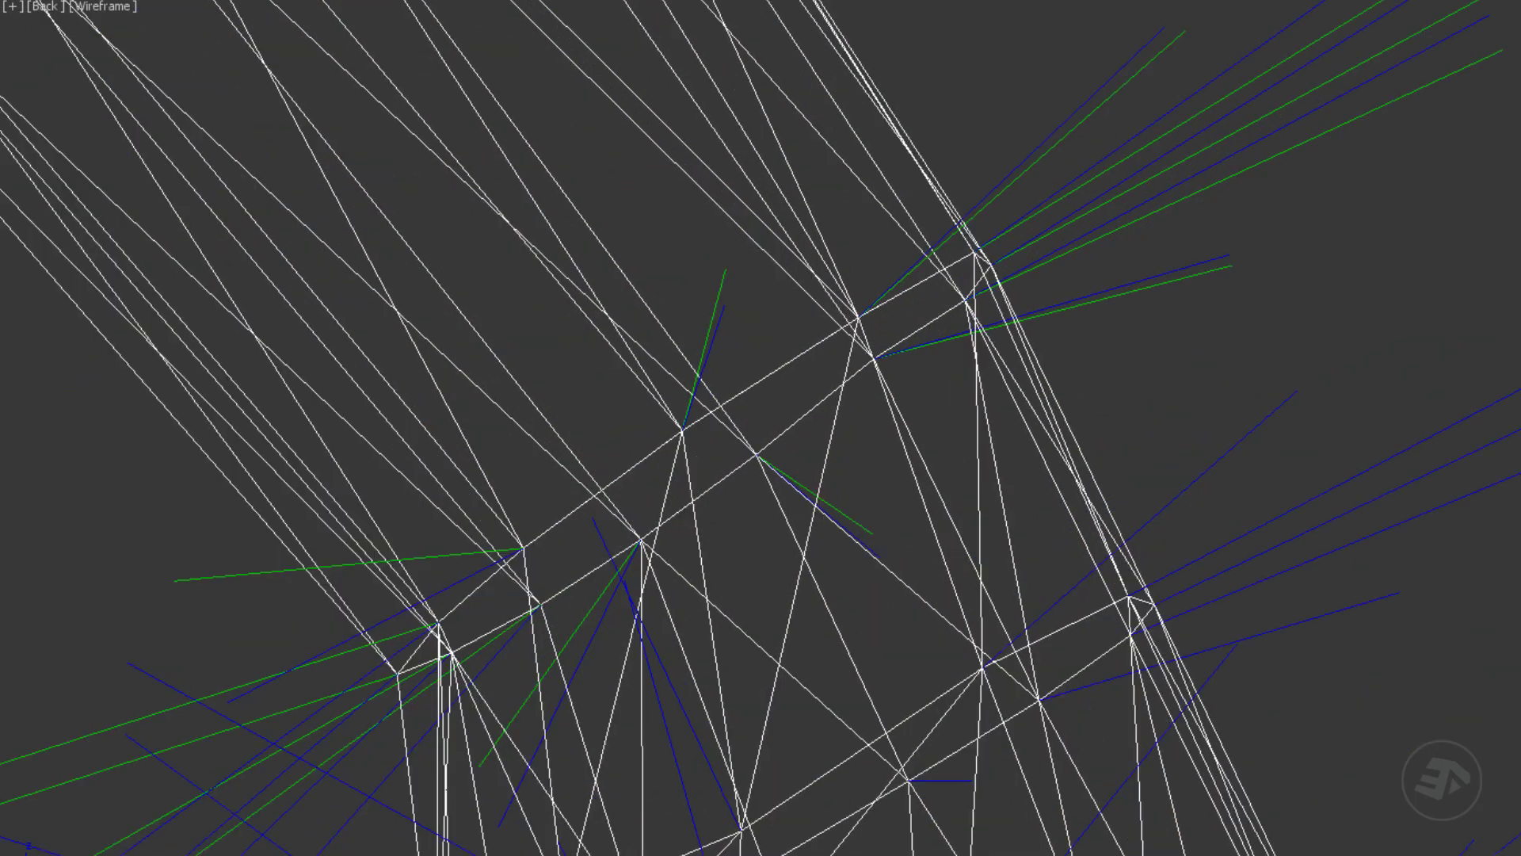
click(848, 298)
drag(895, 345, 895, 345)
key(F3)
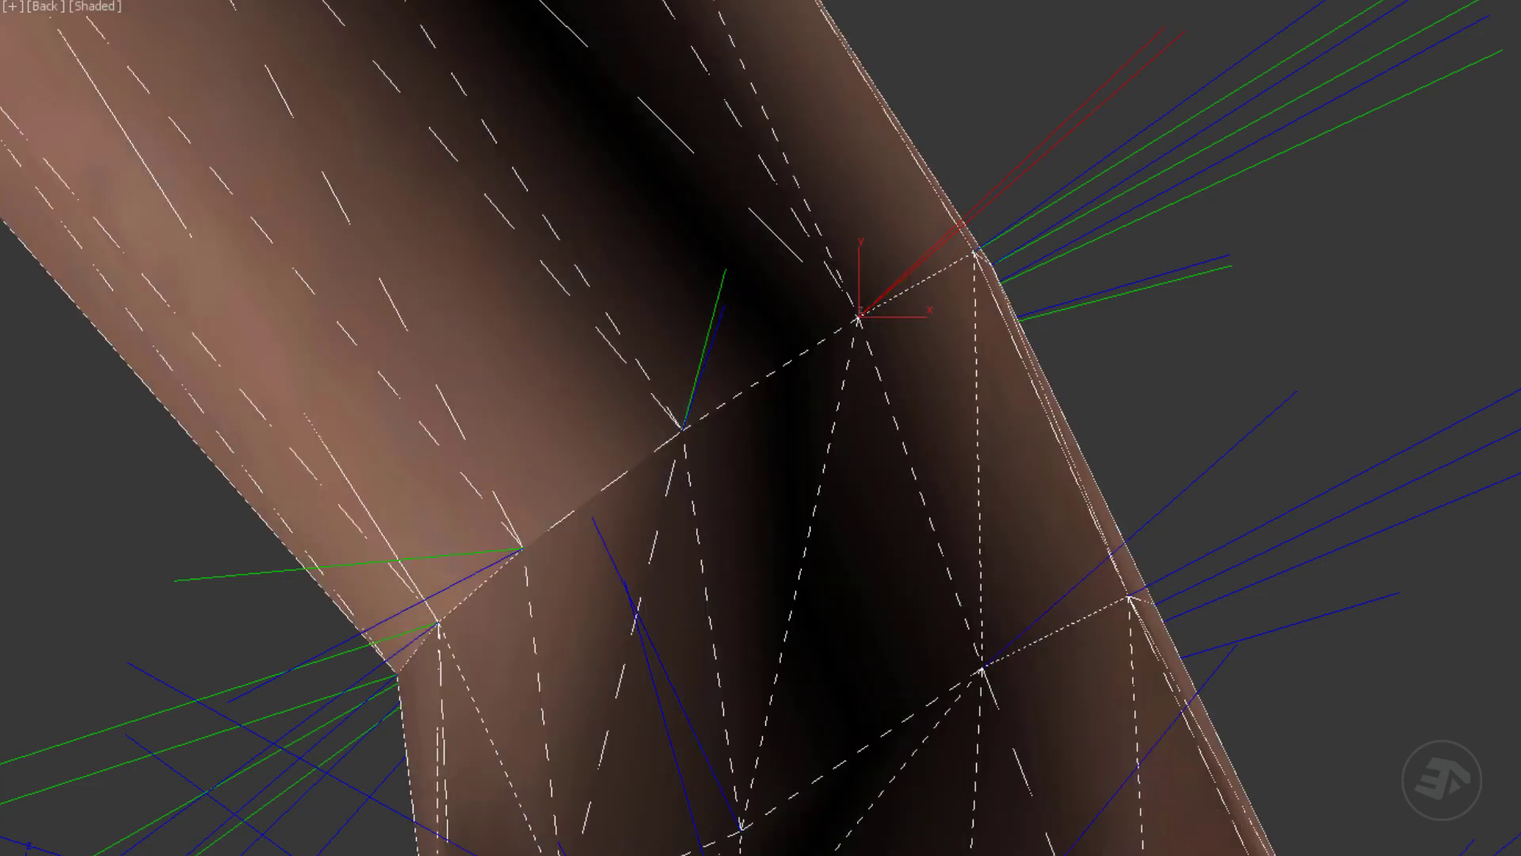
key(F3)
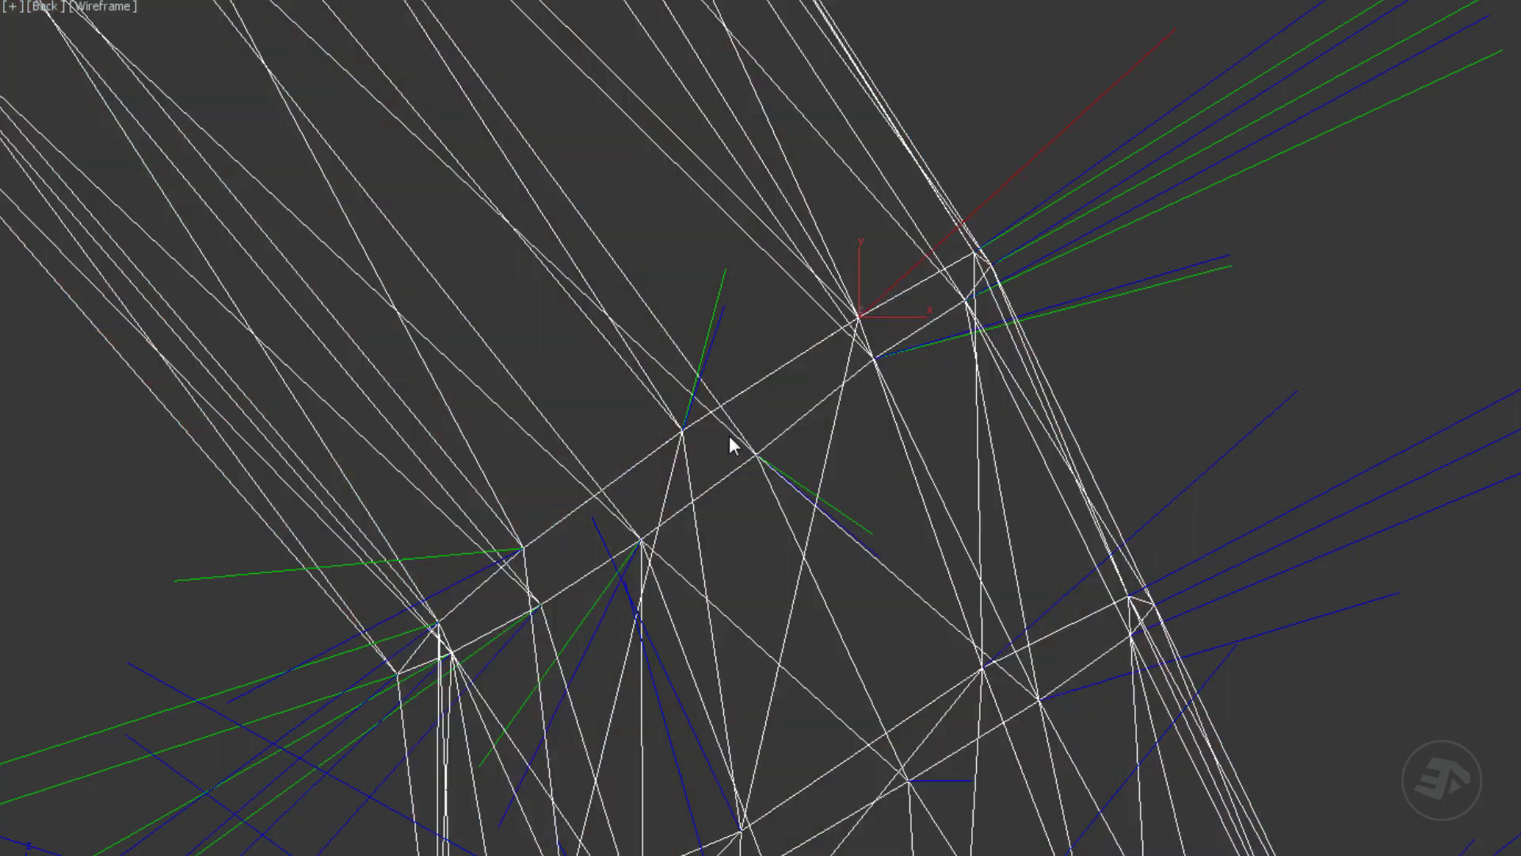
Average the split normals of the next two seam vertices, working toward the inner side of the wrist.
click(660, 444)
key(F3)
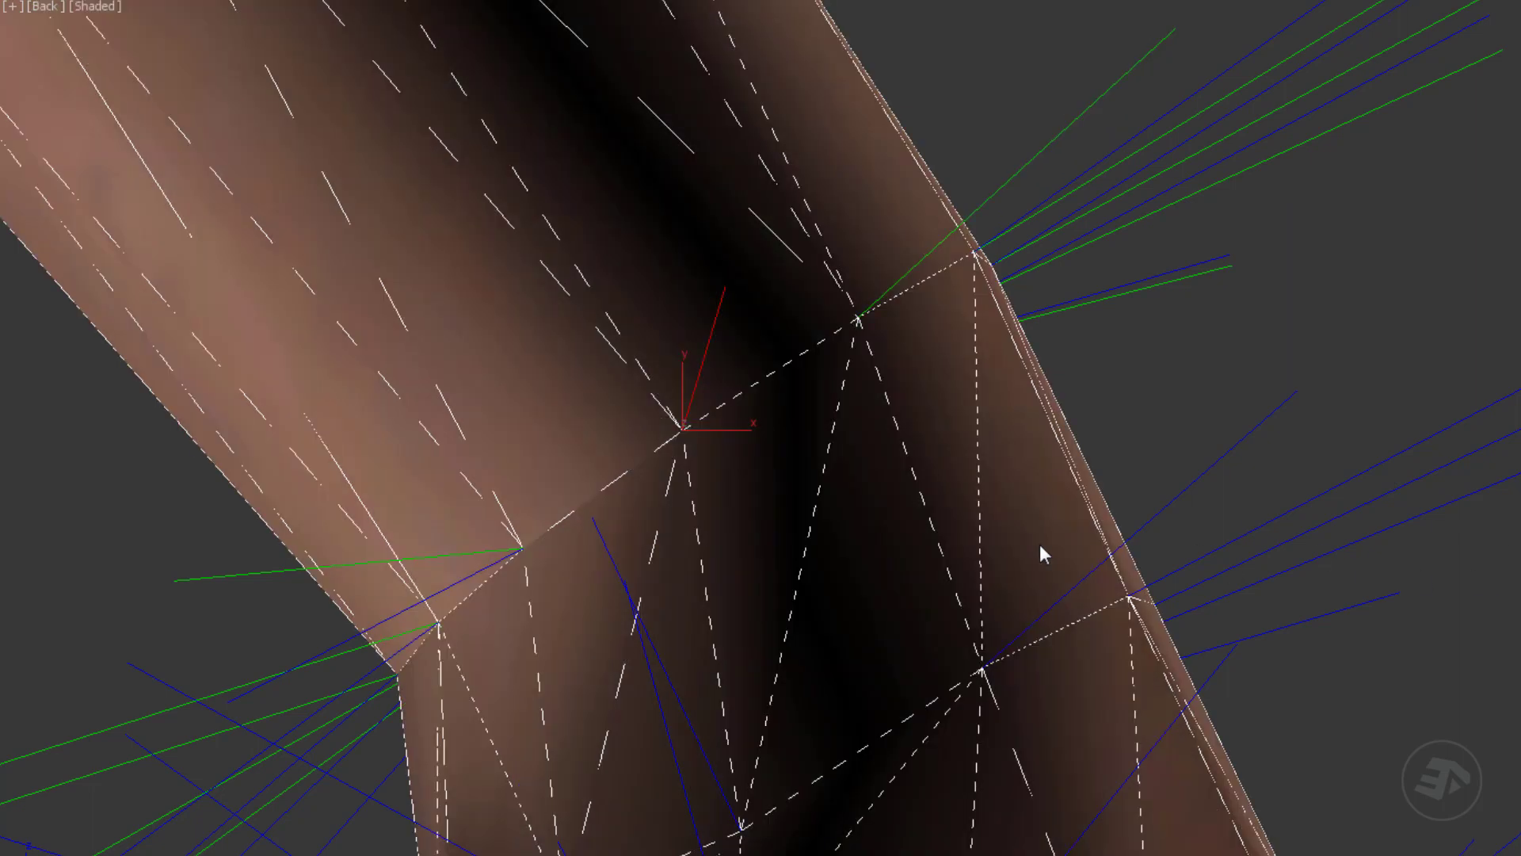
middle_drag(593, 550, 821, 421)
key(F3)
click(745, 434)
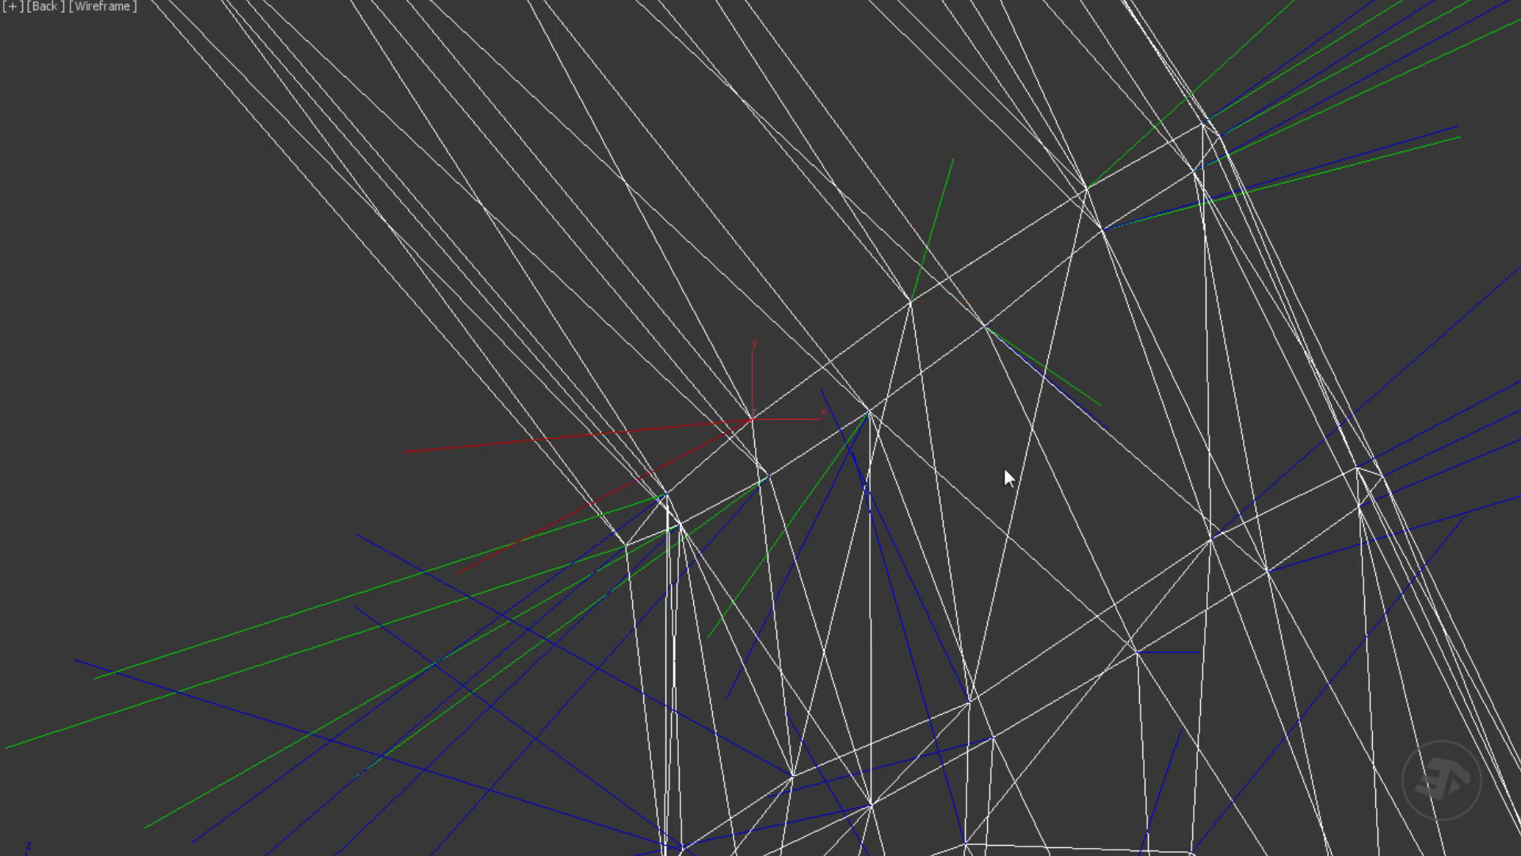
key(u)
key(F3)
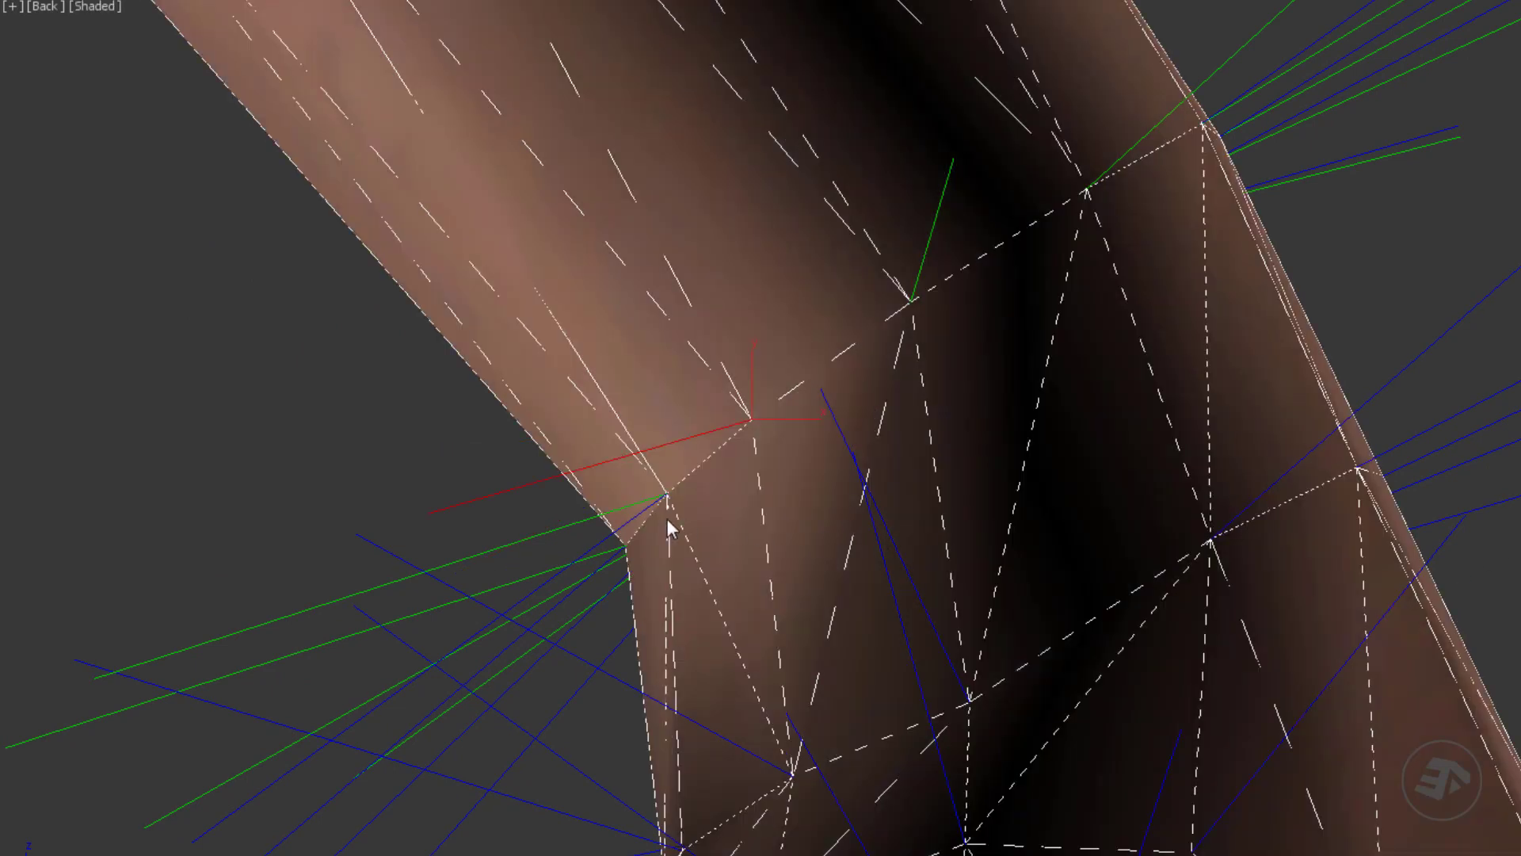
Average the split normals of the seam vertex beside the wrist's inner edge.
middle_drag(713, 498, 921, 391)
scroll(867, 399, up, 2)
key(F3)
click(863, 404)
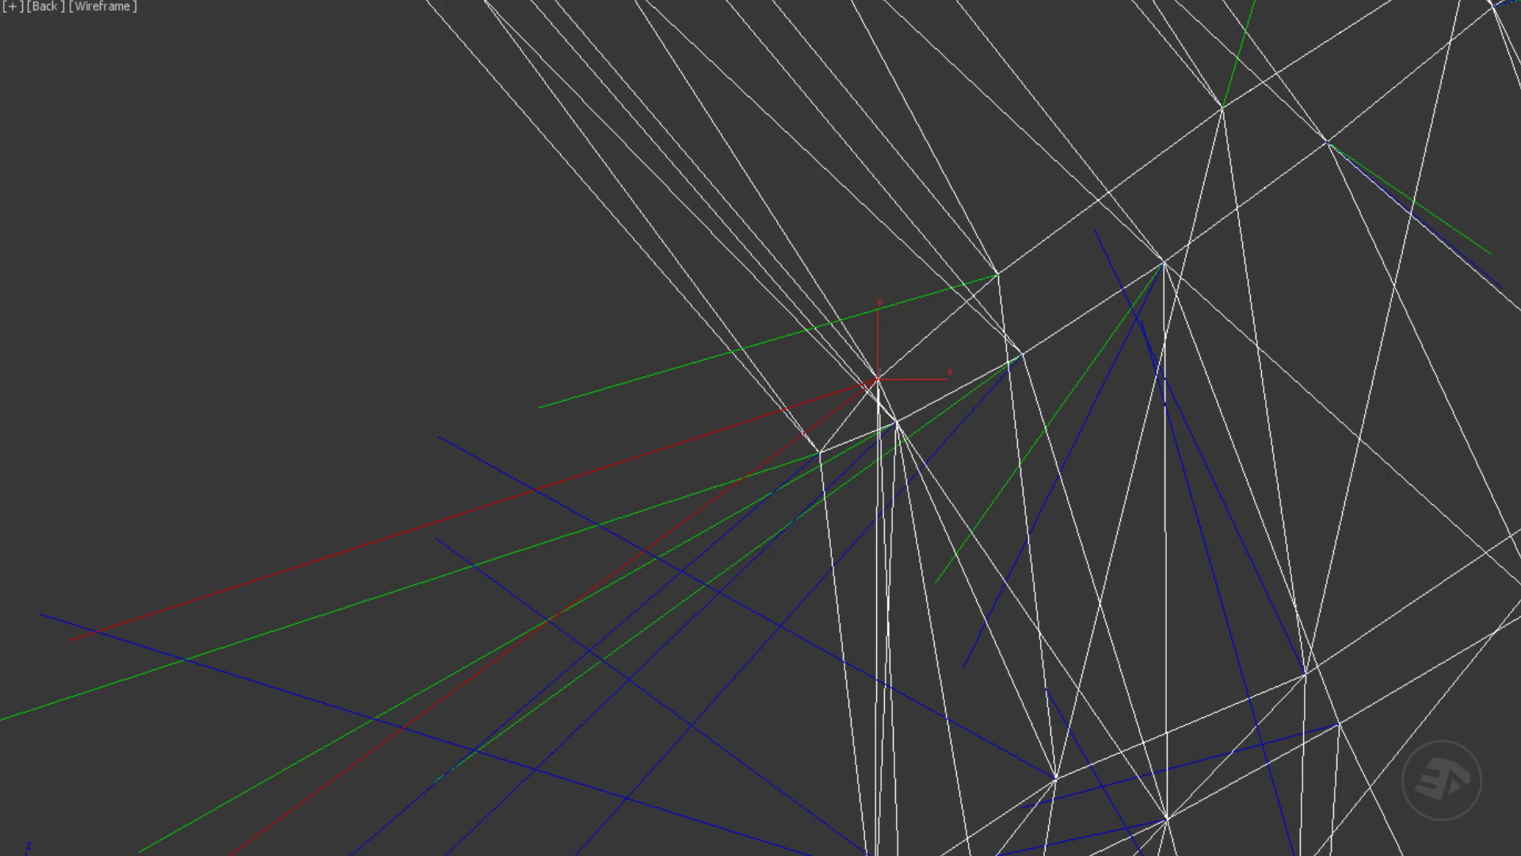
key(F3)
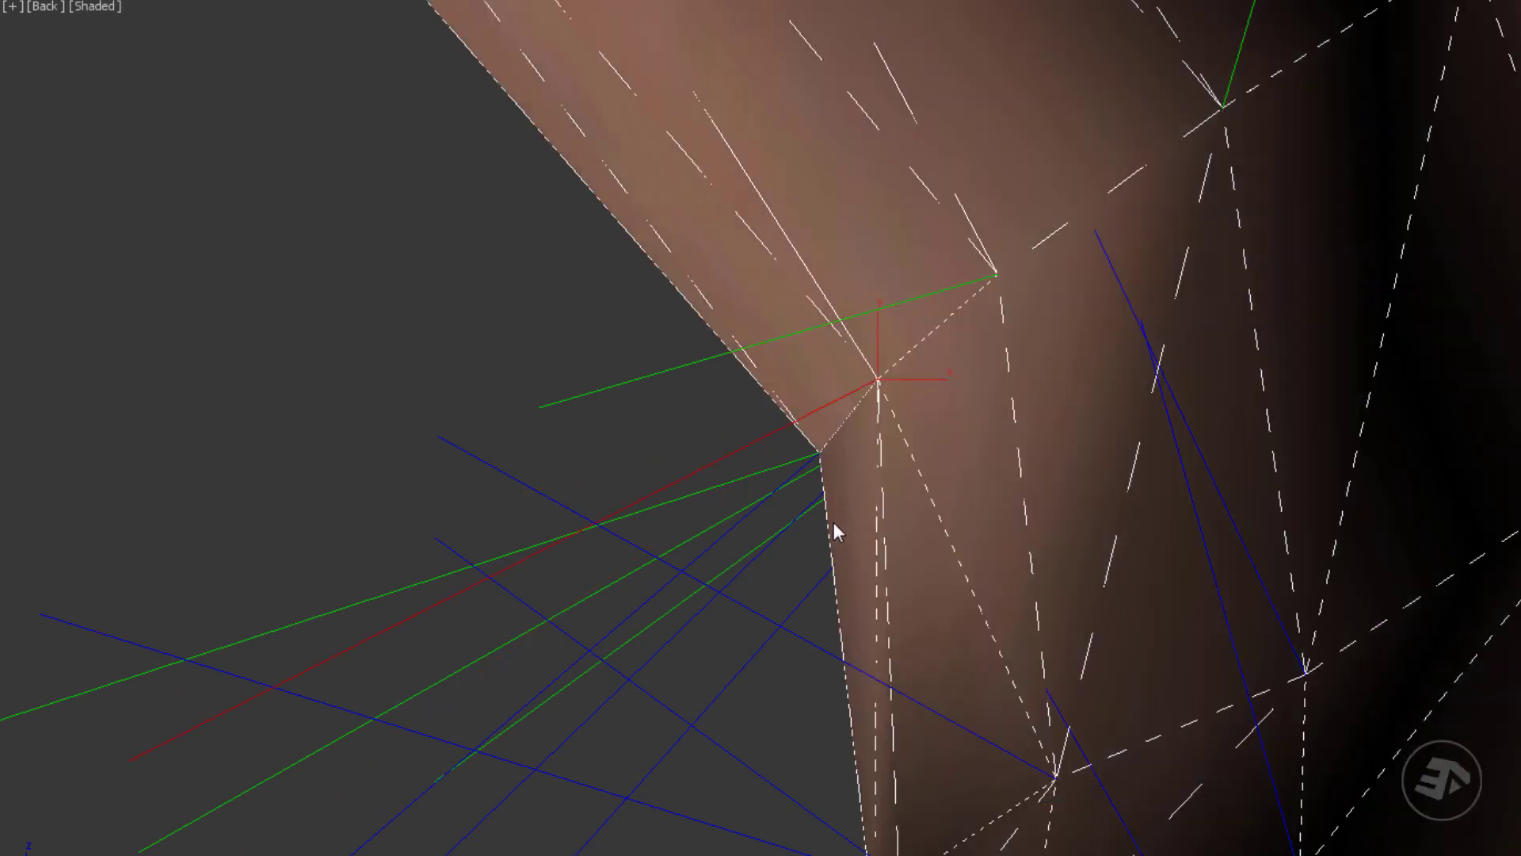
Check the smoothed shading, and average the split normals of two further seam vertices around the wrist.
alt+middle_drag(956, 561, 659, 604)
scroll(638, 618, up, 2)
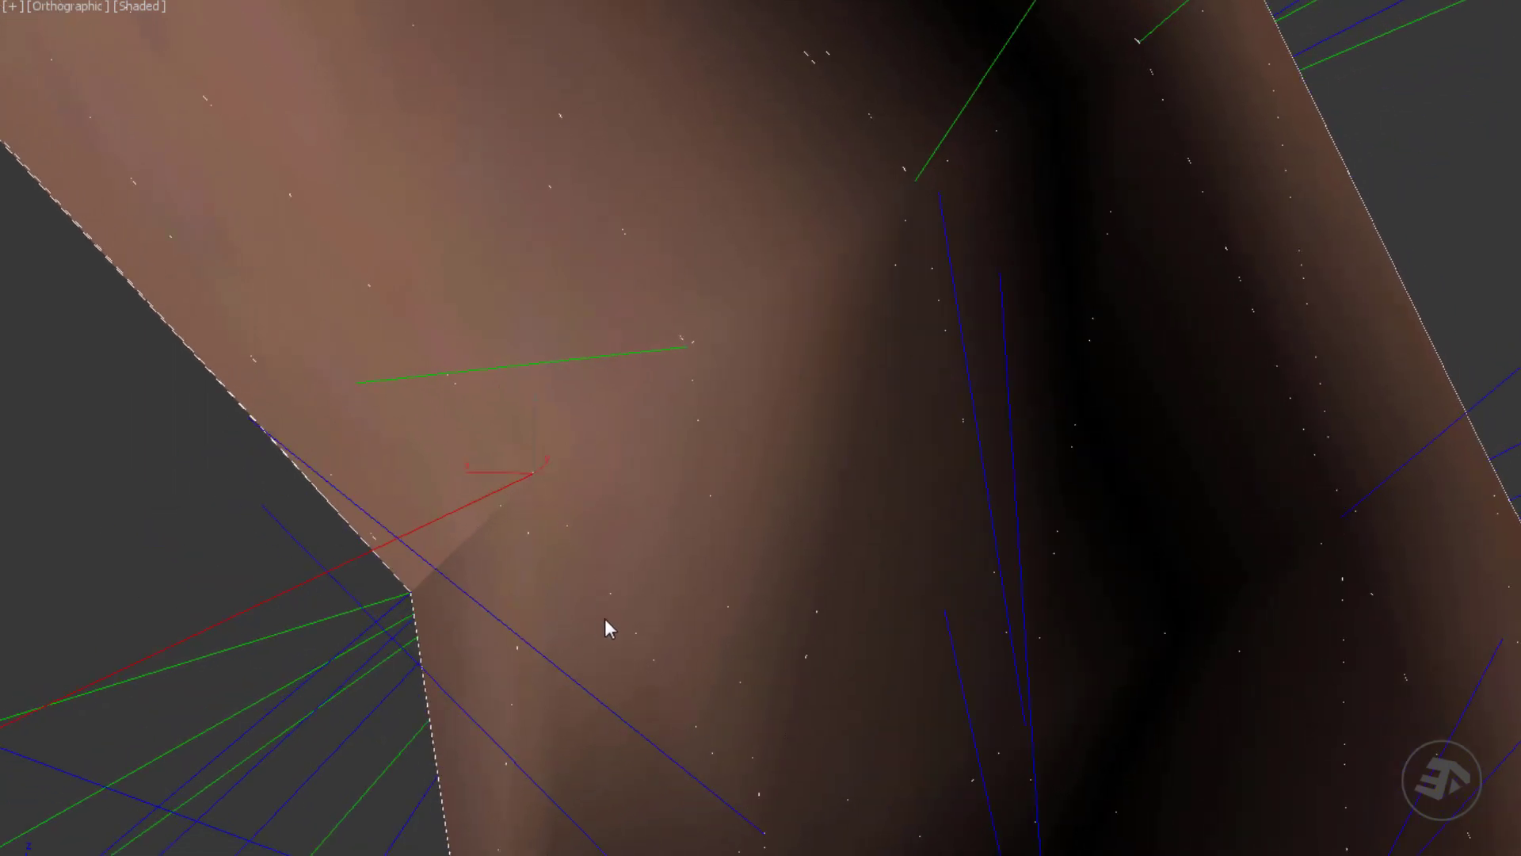
scroll(606, 618, down, 3)
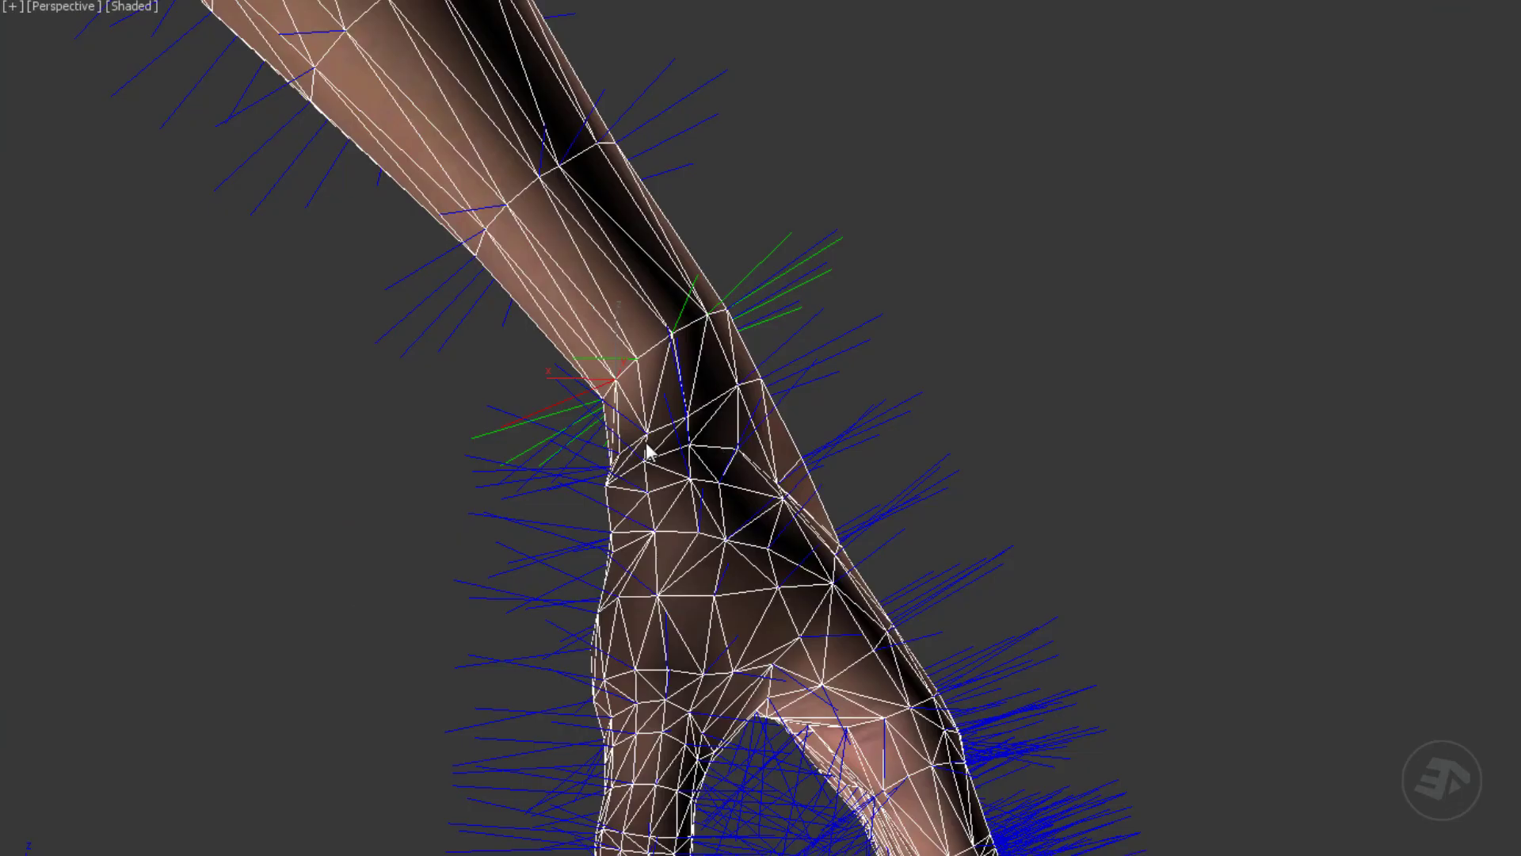
scroll(685, 450, up, 3)
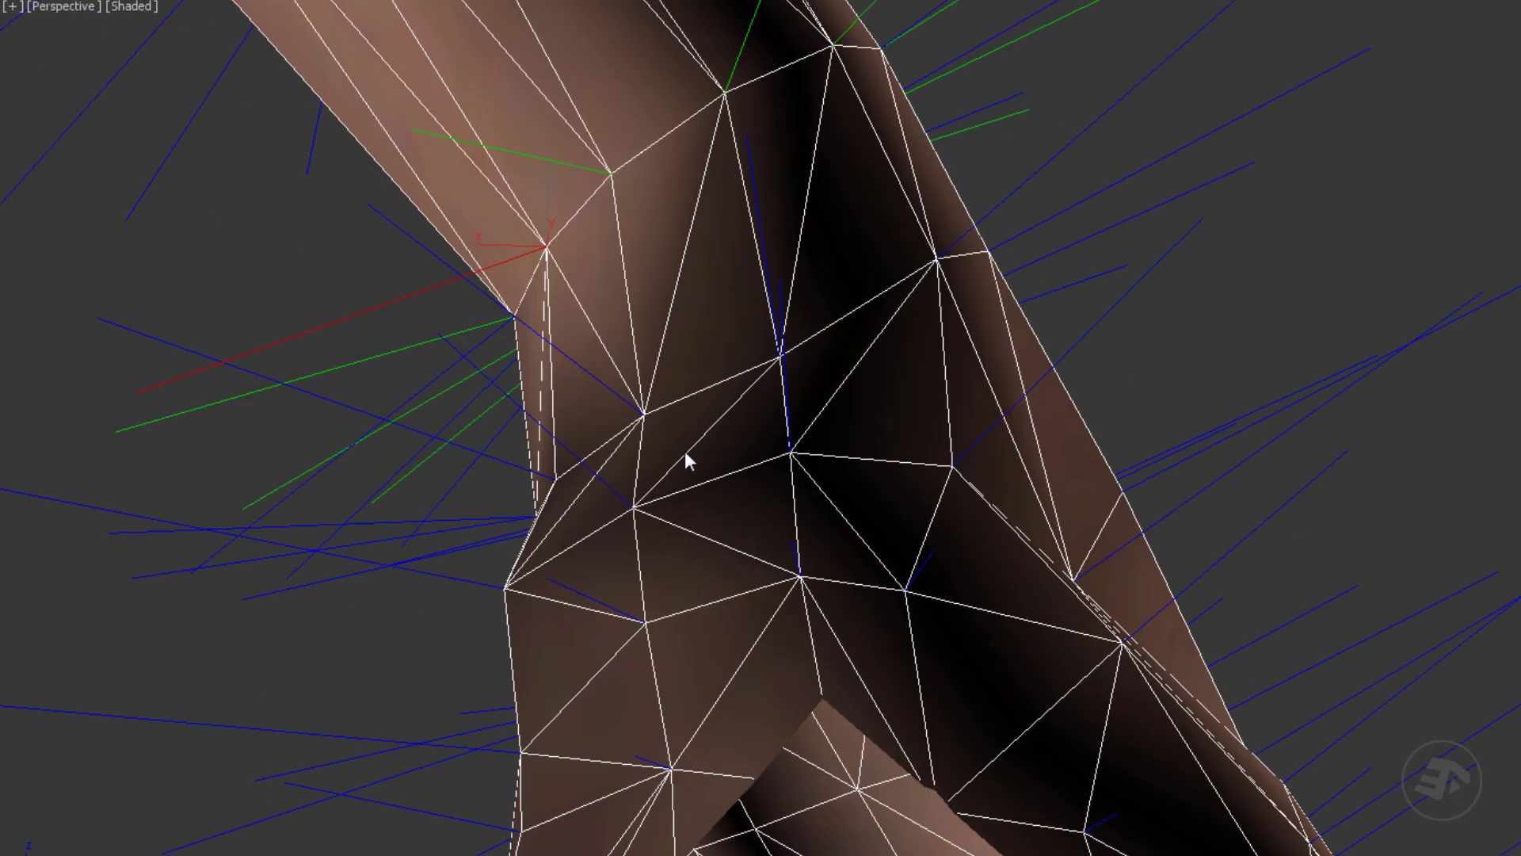
alt+middle_drag(684, 450, 792, 399)
mouse_move(571, 447)
middle_down()
mouse_move(692, 472)
mouse_move(717, 503)
mouse_move(747, 486)
middle_up()
key(F3)
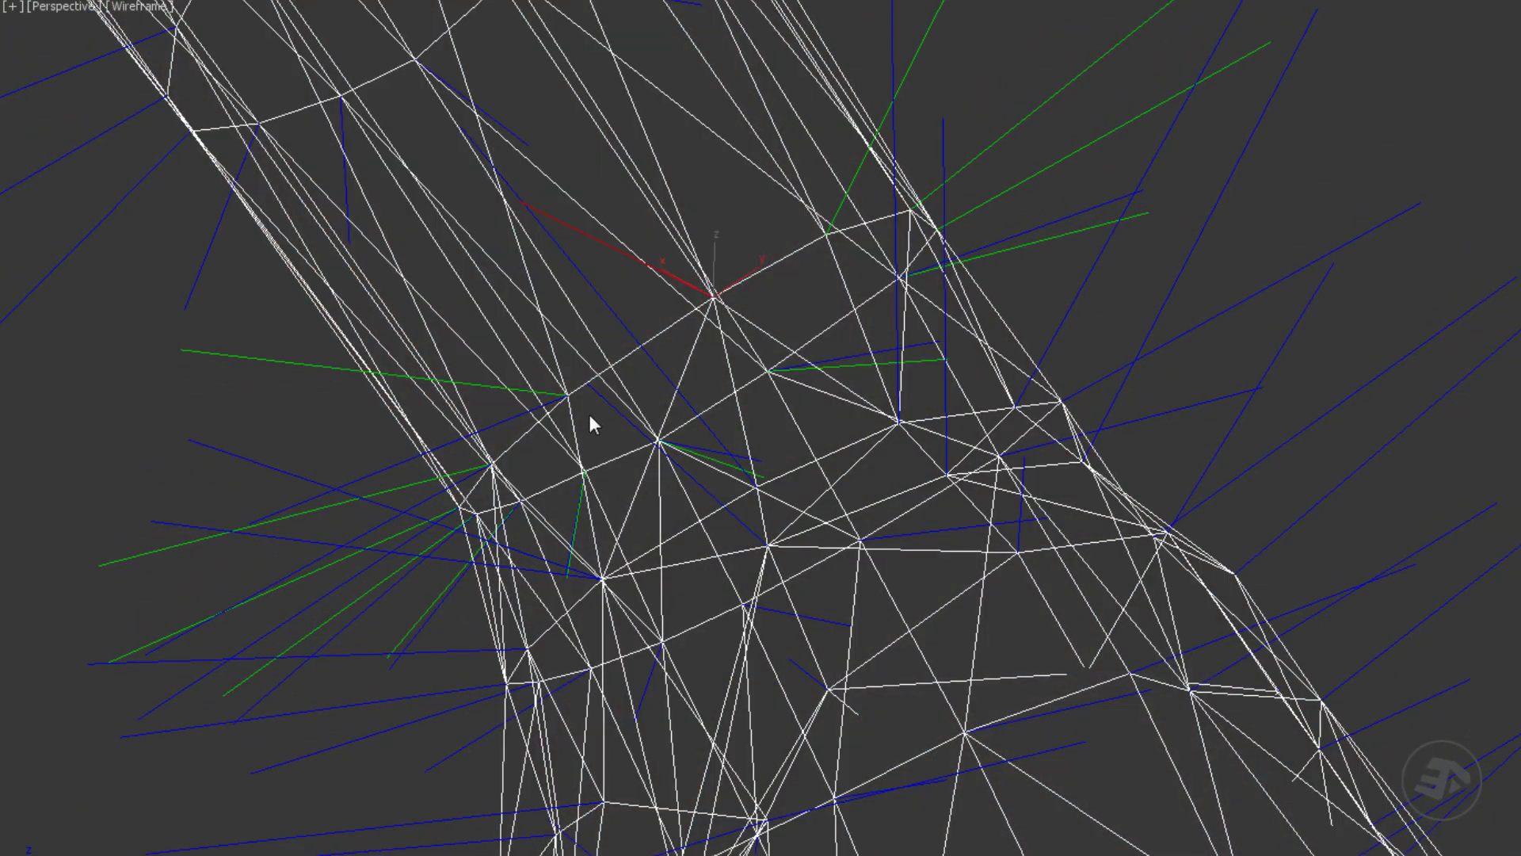
click(563, 399)
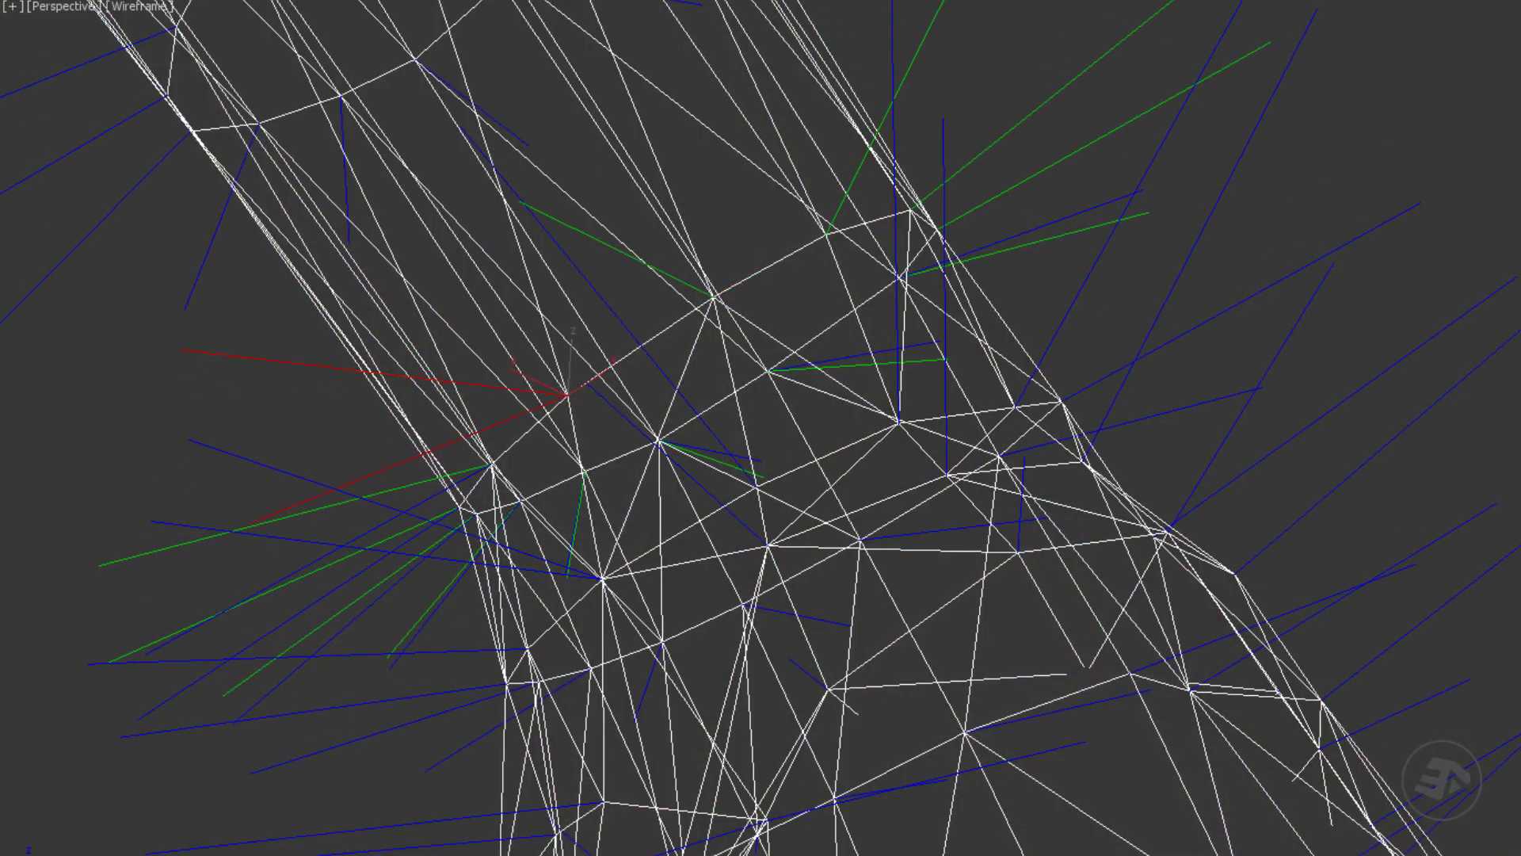
alt+middle_drag(476, 504, 525, 470)
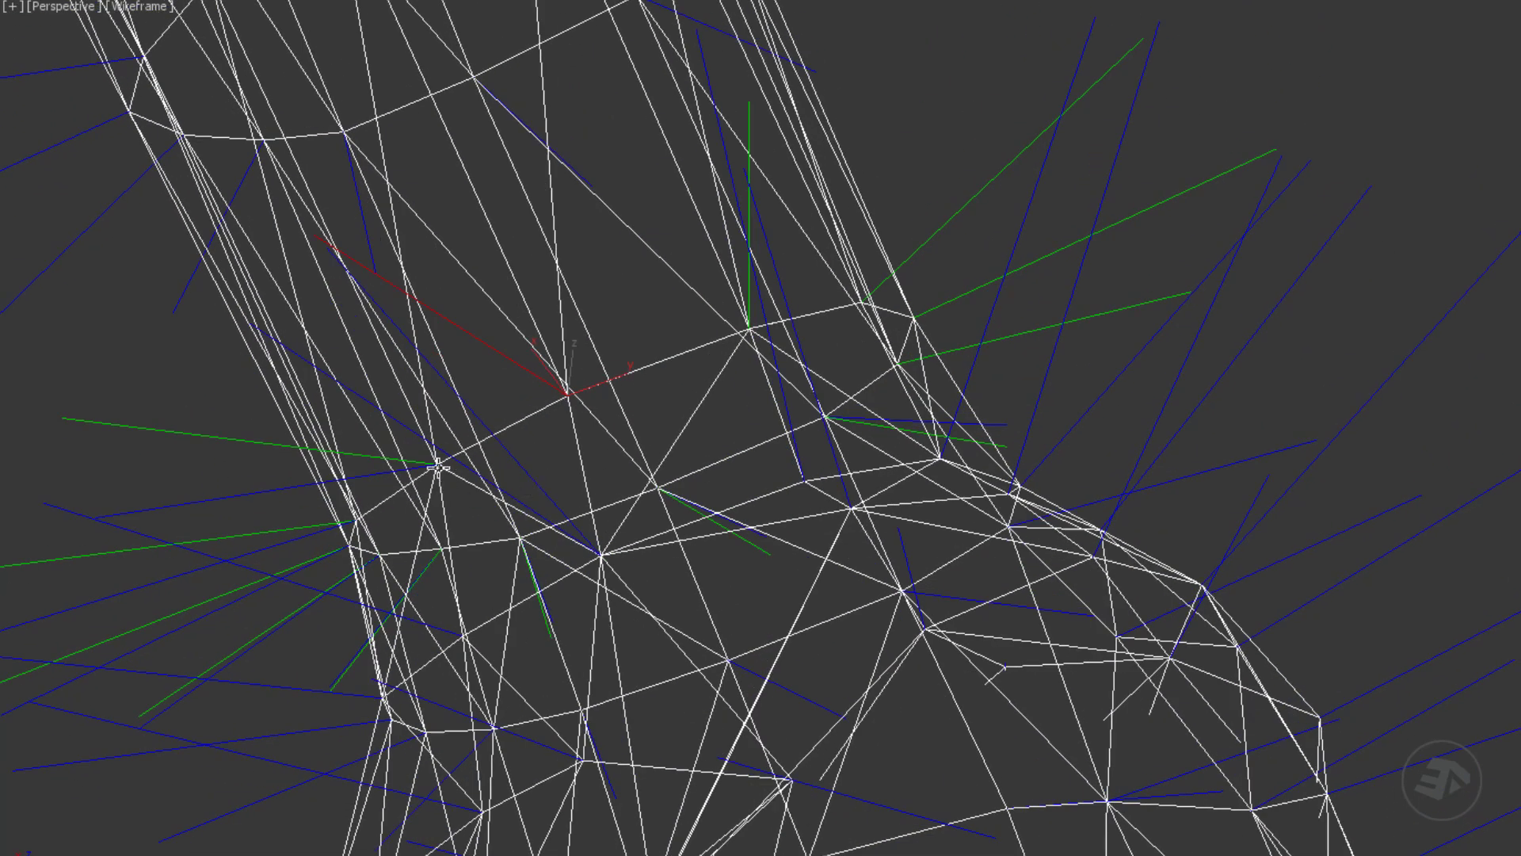
click(413, 487)
mouse_move(413, 488)
alt+middle_down()
mouse_move(486, 530)
mouse_move(516, 509)
mouse_move(425, 533)
mouse_move(666, 520)
mouse_move(697, 549)
alt+middle_up()
key(F3)
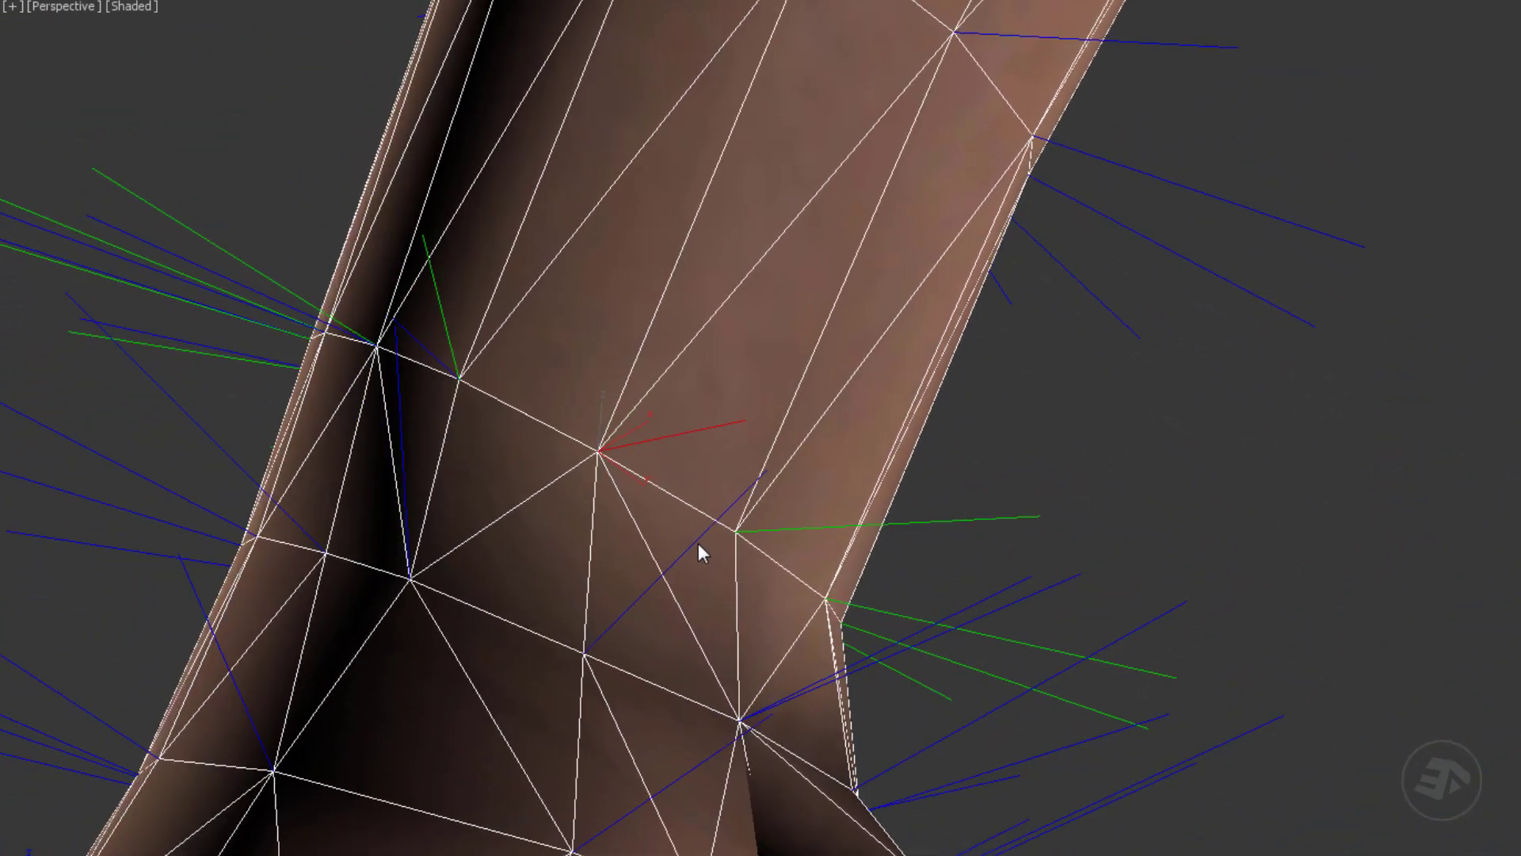
Average the split normals of the next two seam vertices on the opposite side of the wrist.
key(F3)
click(459, 377)
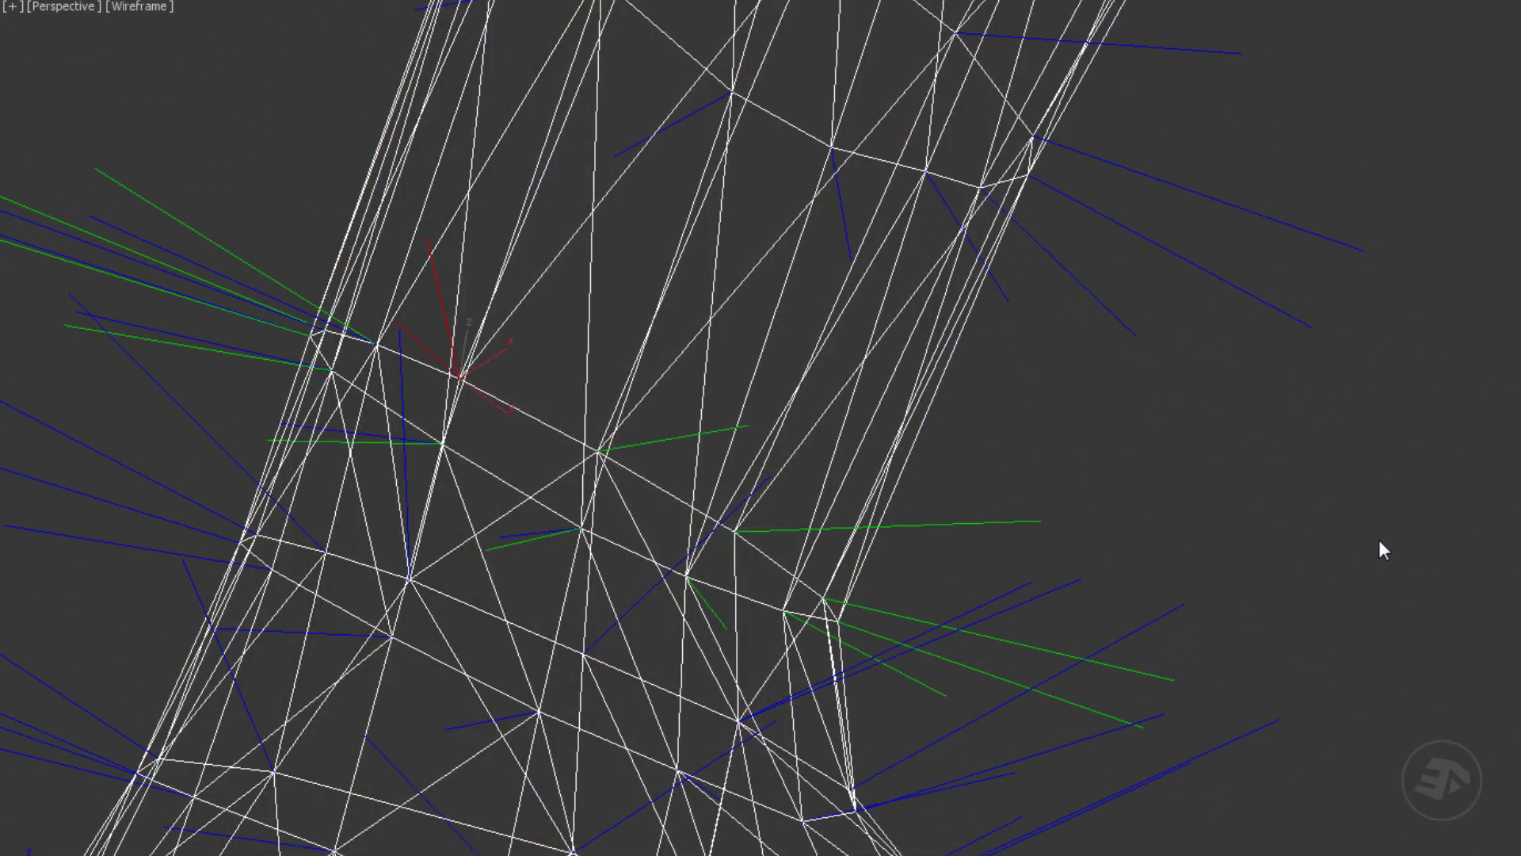
middle_drag(518, 492, 961, 543)
click(888, 399)
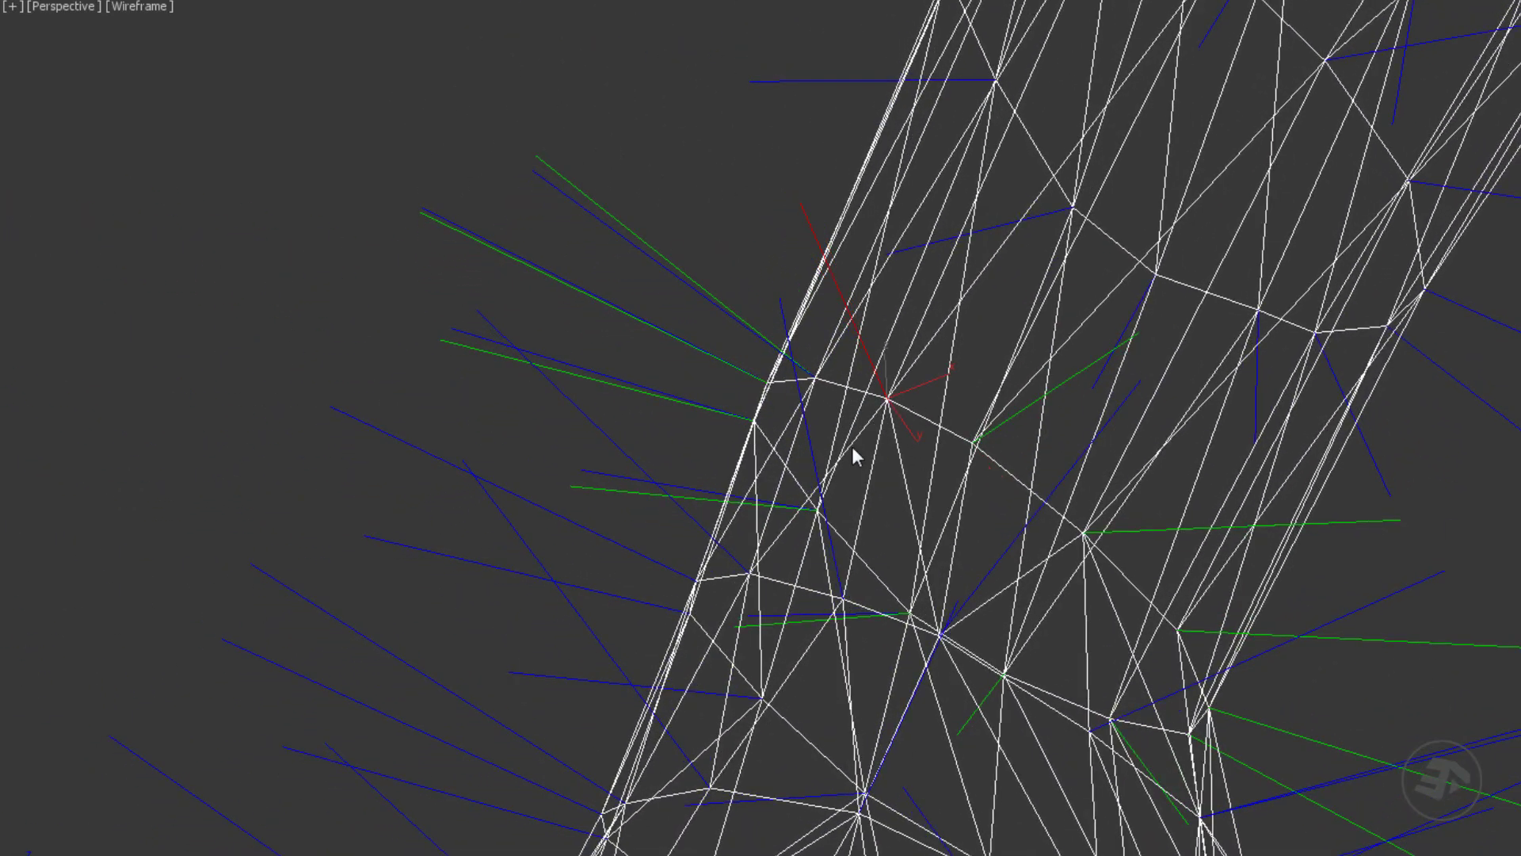
Pick the two split normals of the neighbouring seam vertex in turn to average them together.
mouse_move(852, 445)
alt+middle_down()
mouse_move(912, 479)
mouse_move(862, 437)
alt+middle_up()
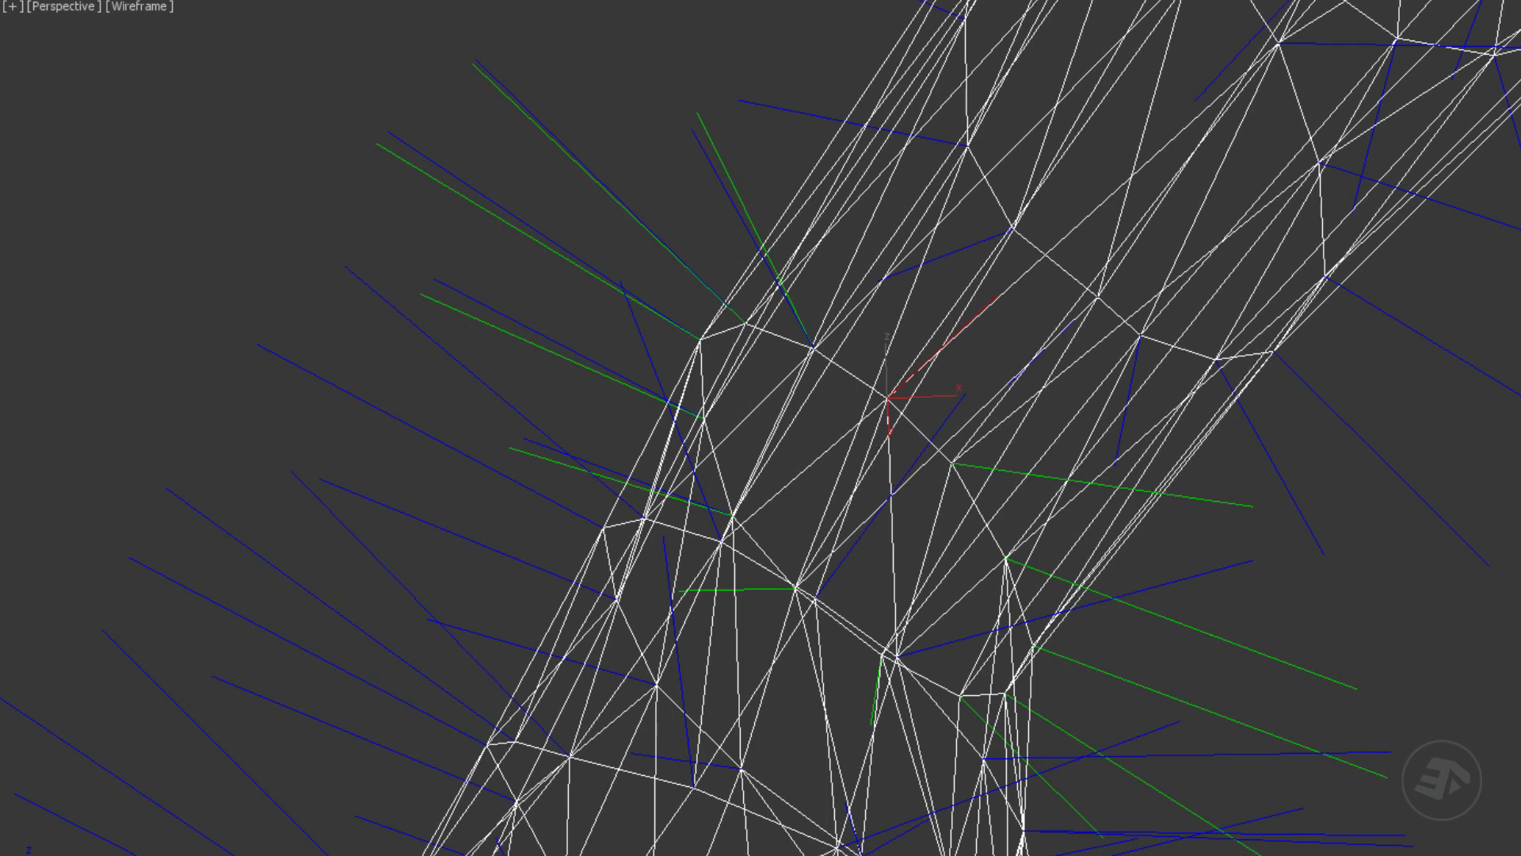
click(693, 138)
click(701, 117)
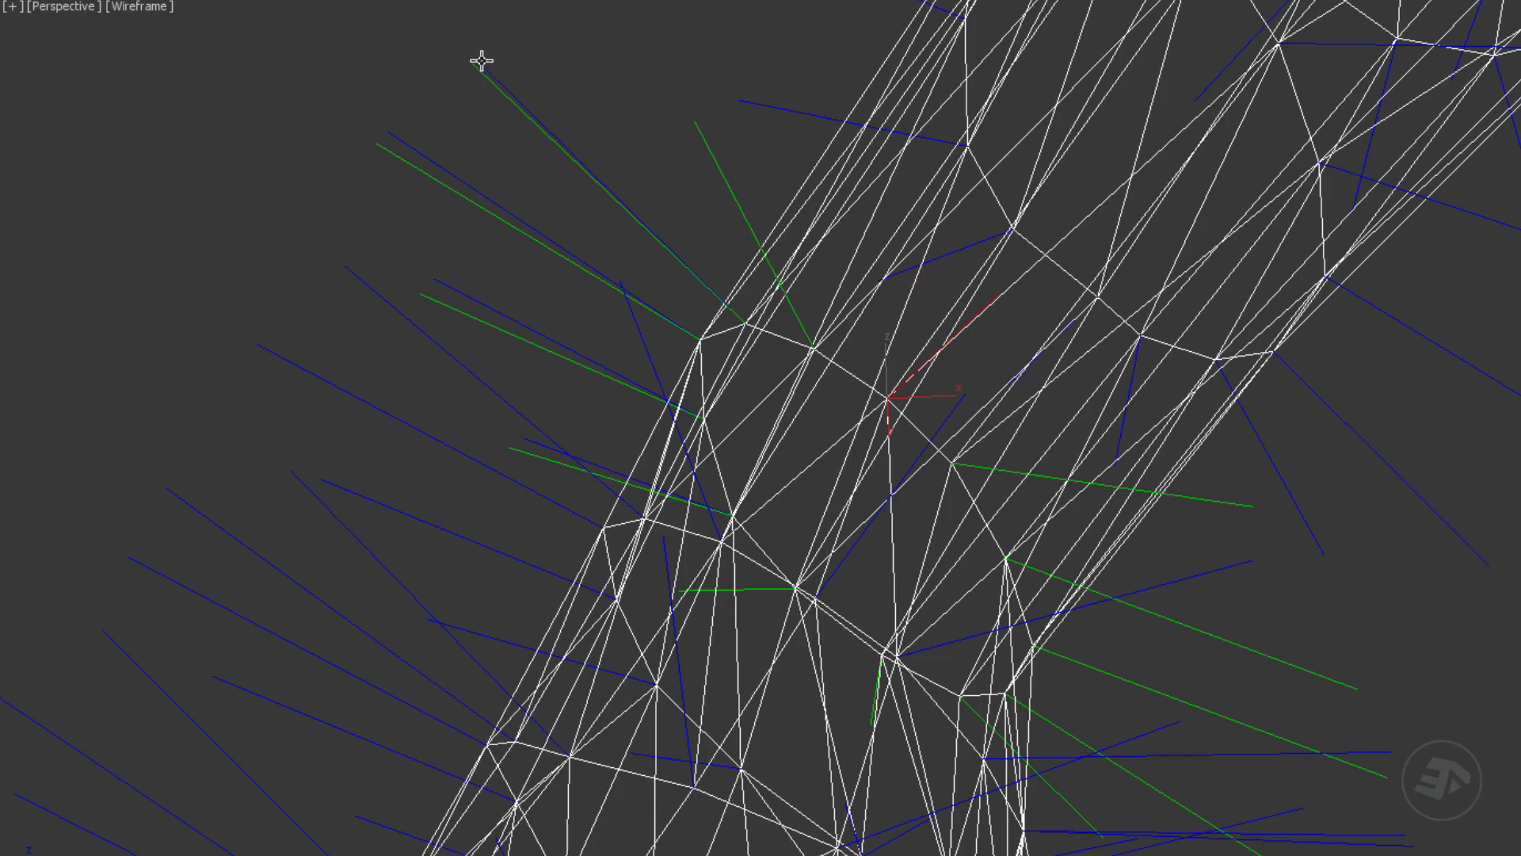
alt+middle_drag(526, 166, 679, 442)
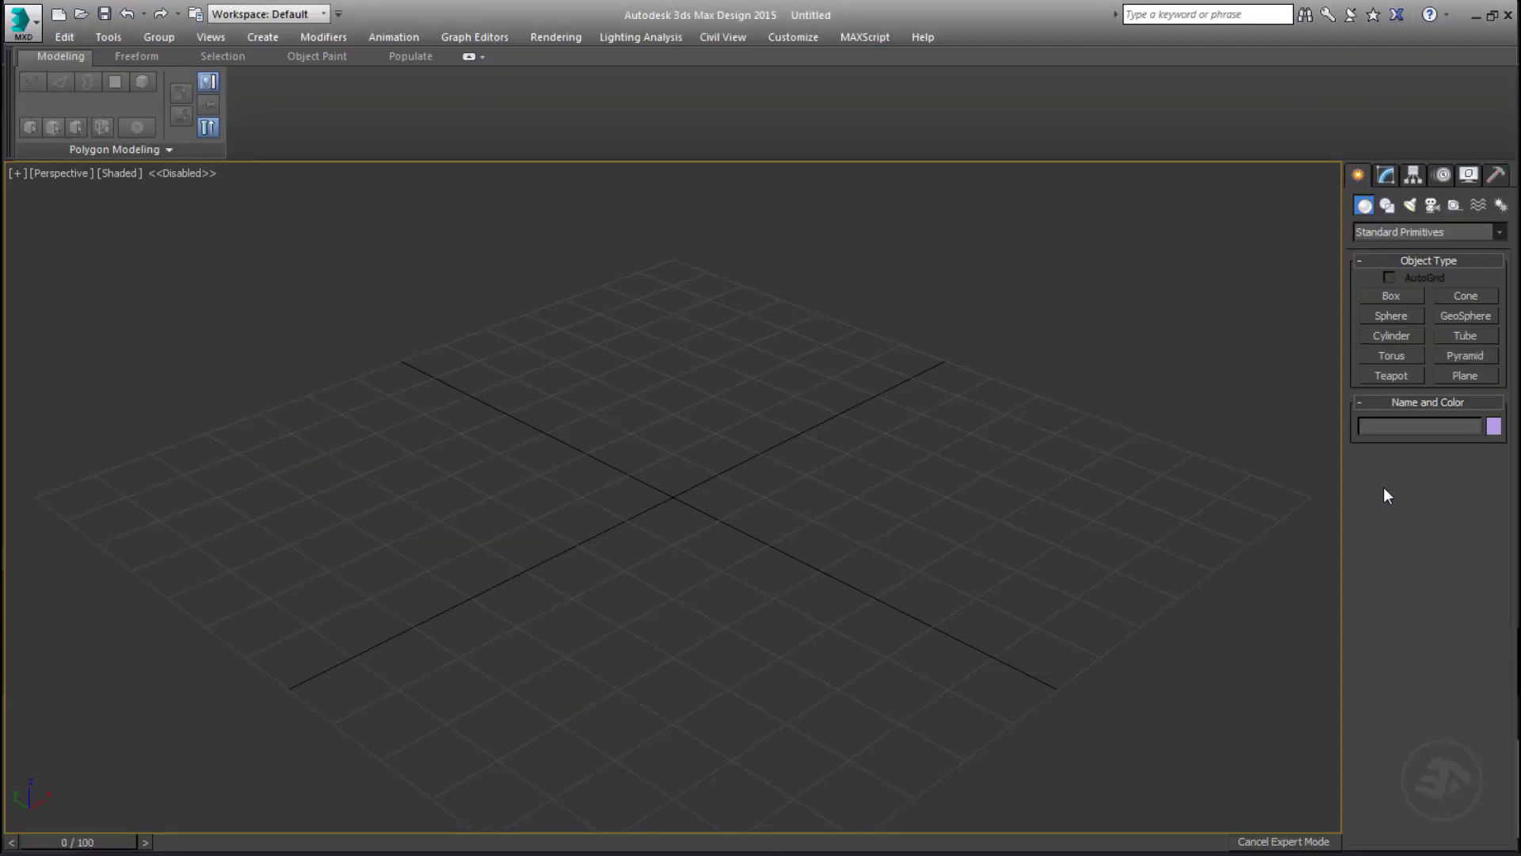
Create a box at the origin with length, width and height of 1.0 and frame it in the view.
click(1385, 296)
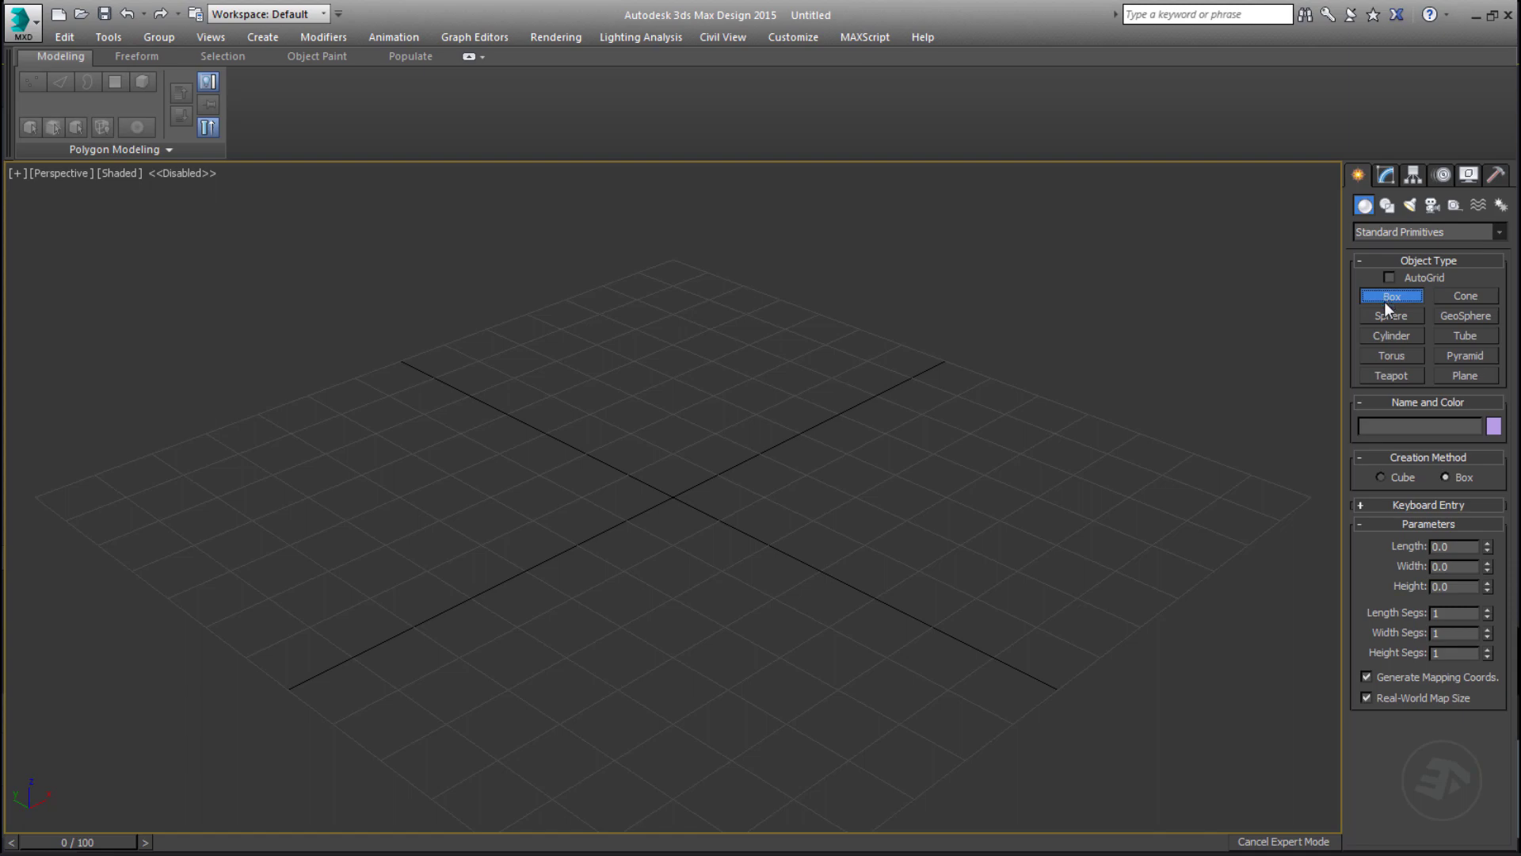
click(1360, 505)
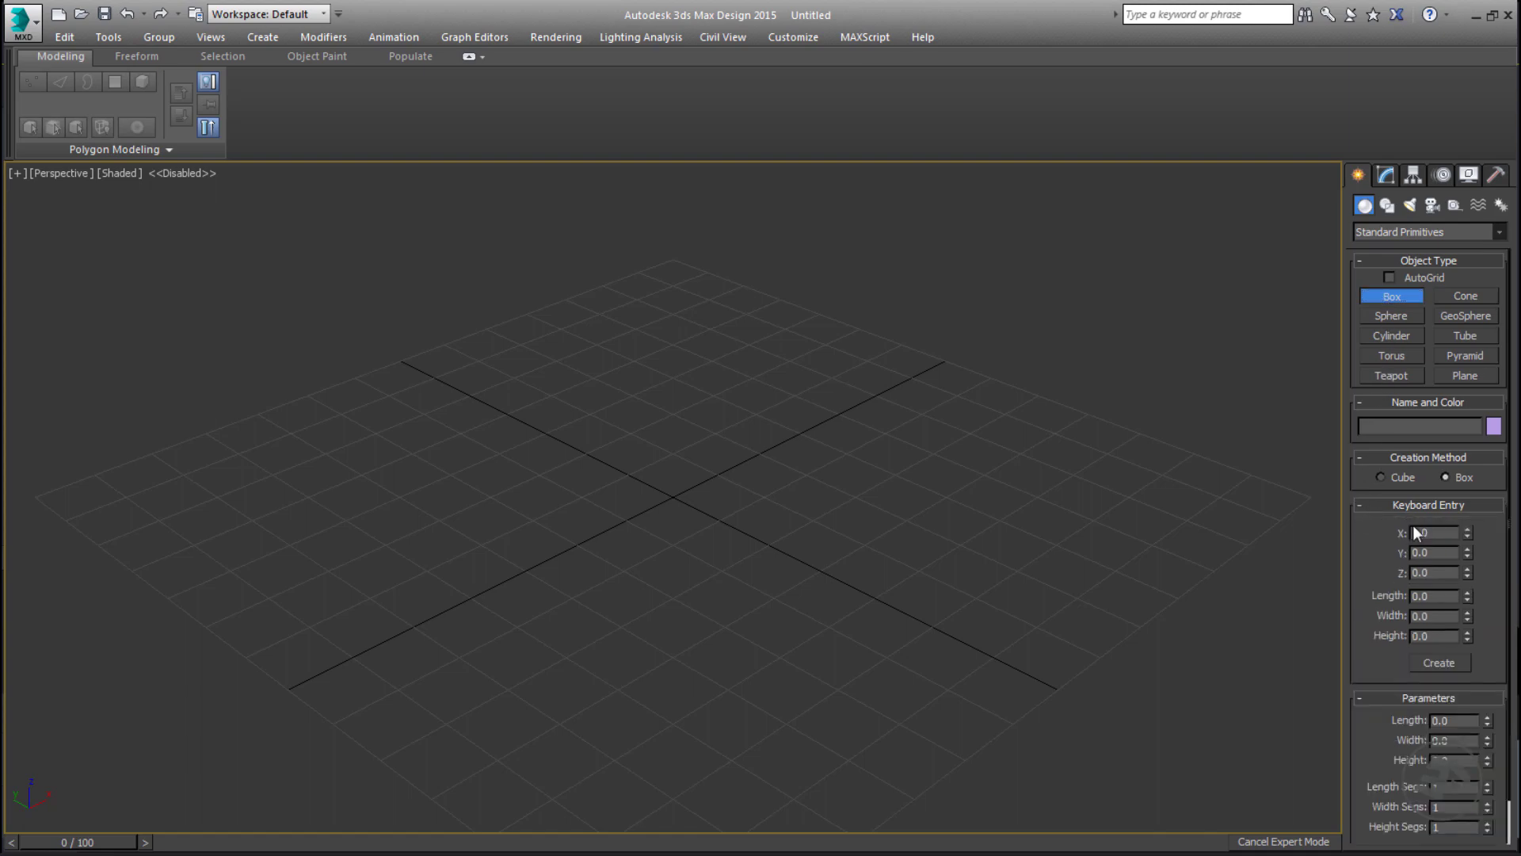
double_click(1435, 596)
text(1)
key(Tab)
text(1)
key(Tab)
text(1)
key(Return)
click(1444, 664)
key(z)
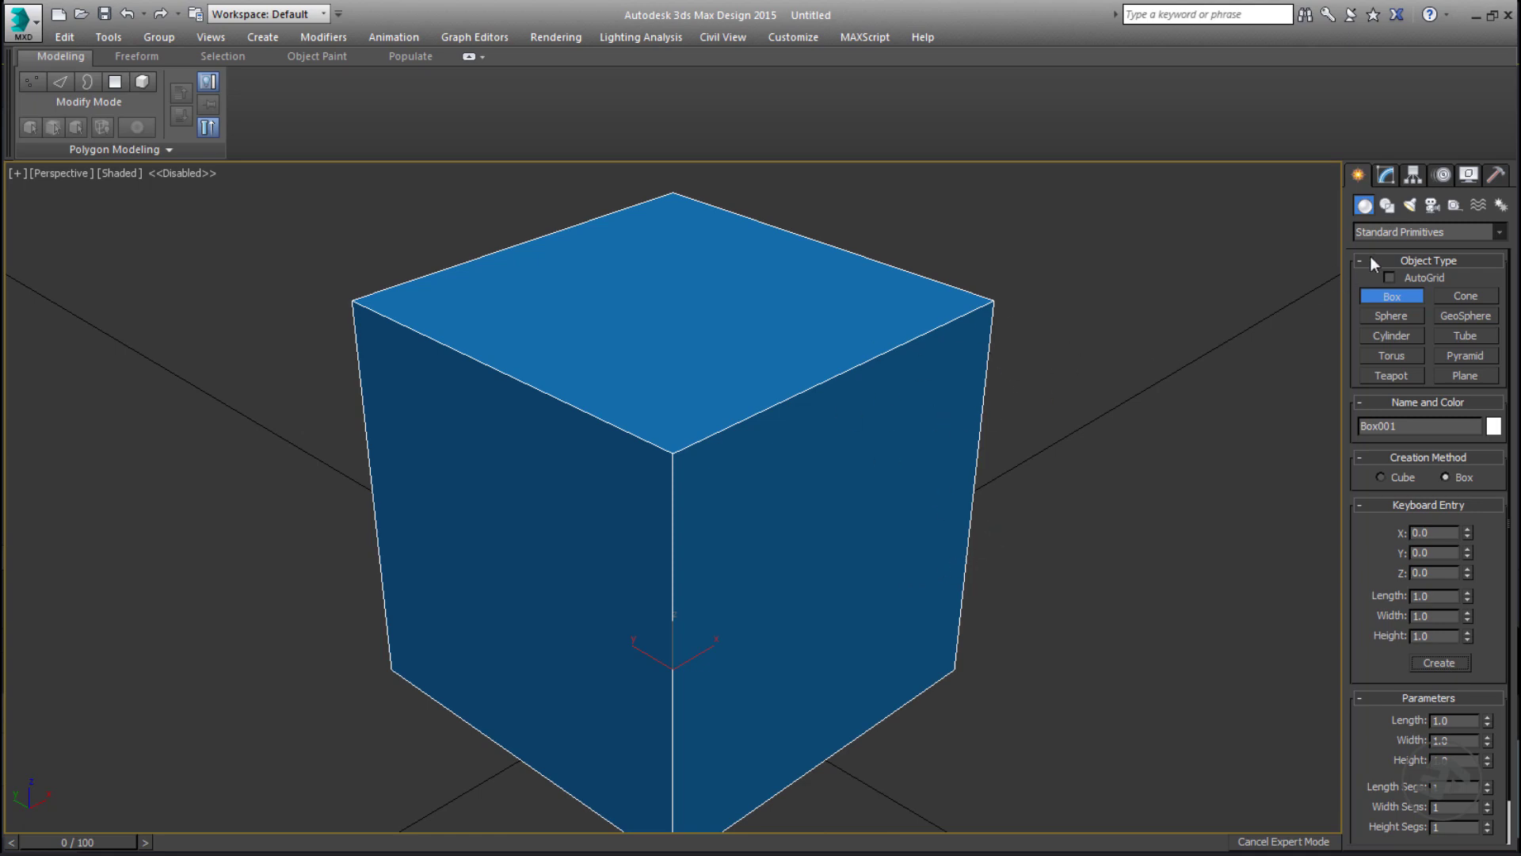
Turn off Real-World Map Size for the box and bring up its conversion options.
click(1387, 176)
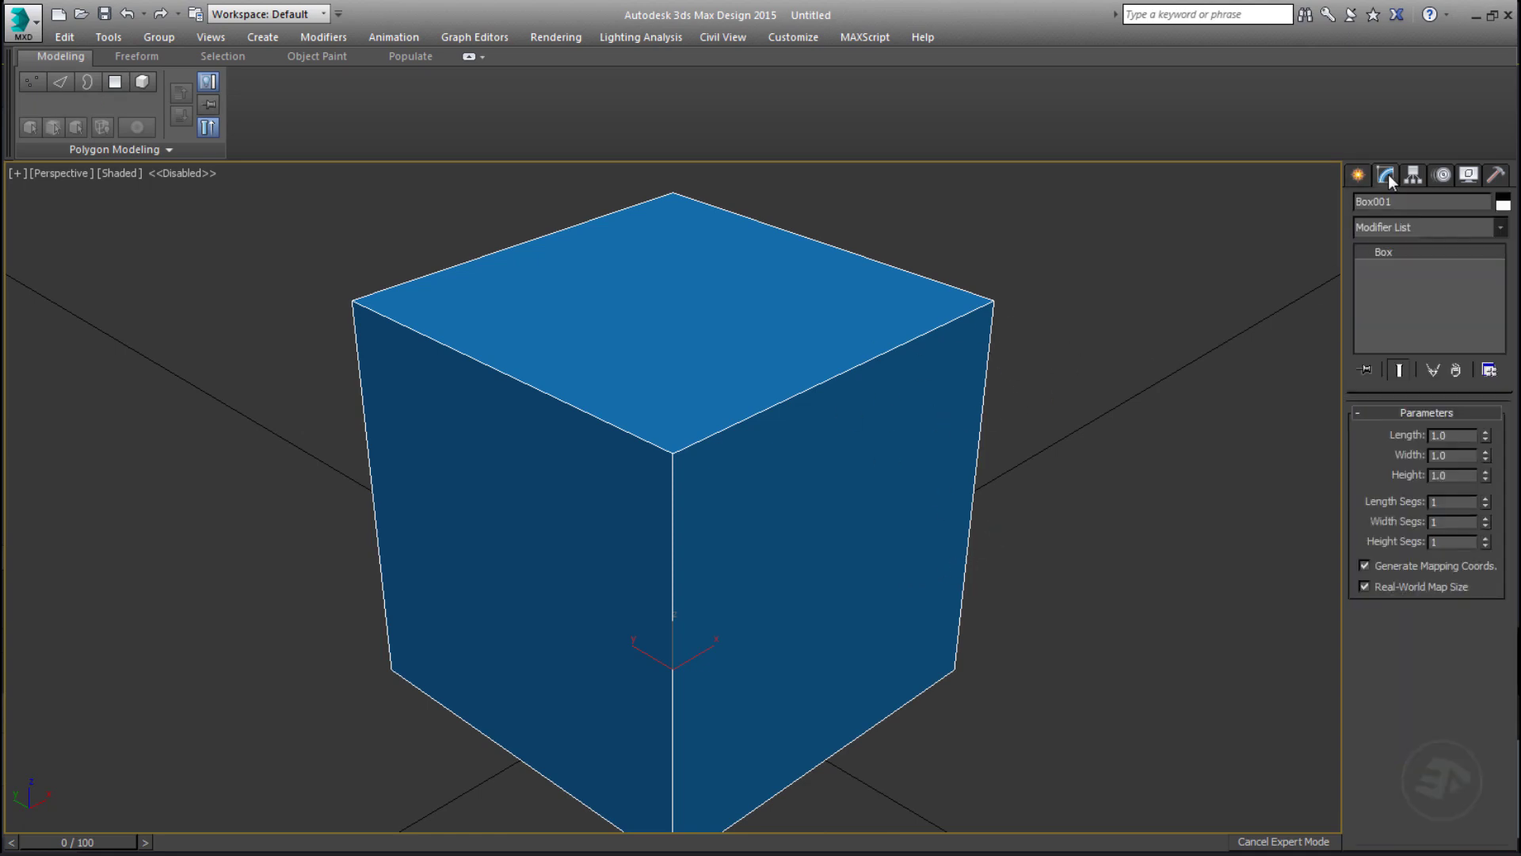
click(1436, 584)
right_click(867, 403)
mouse_move(940, 596)
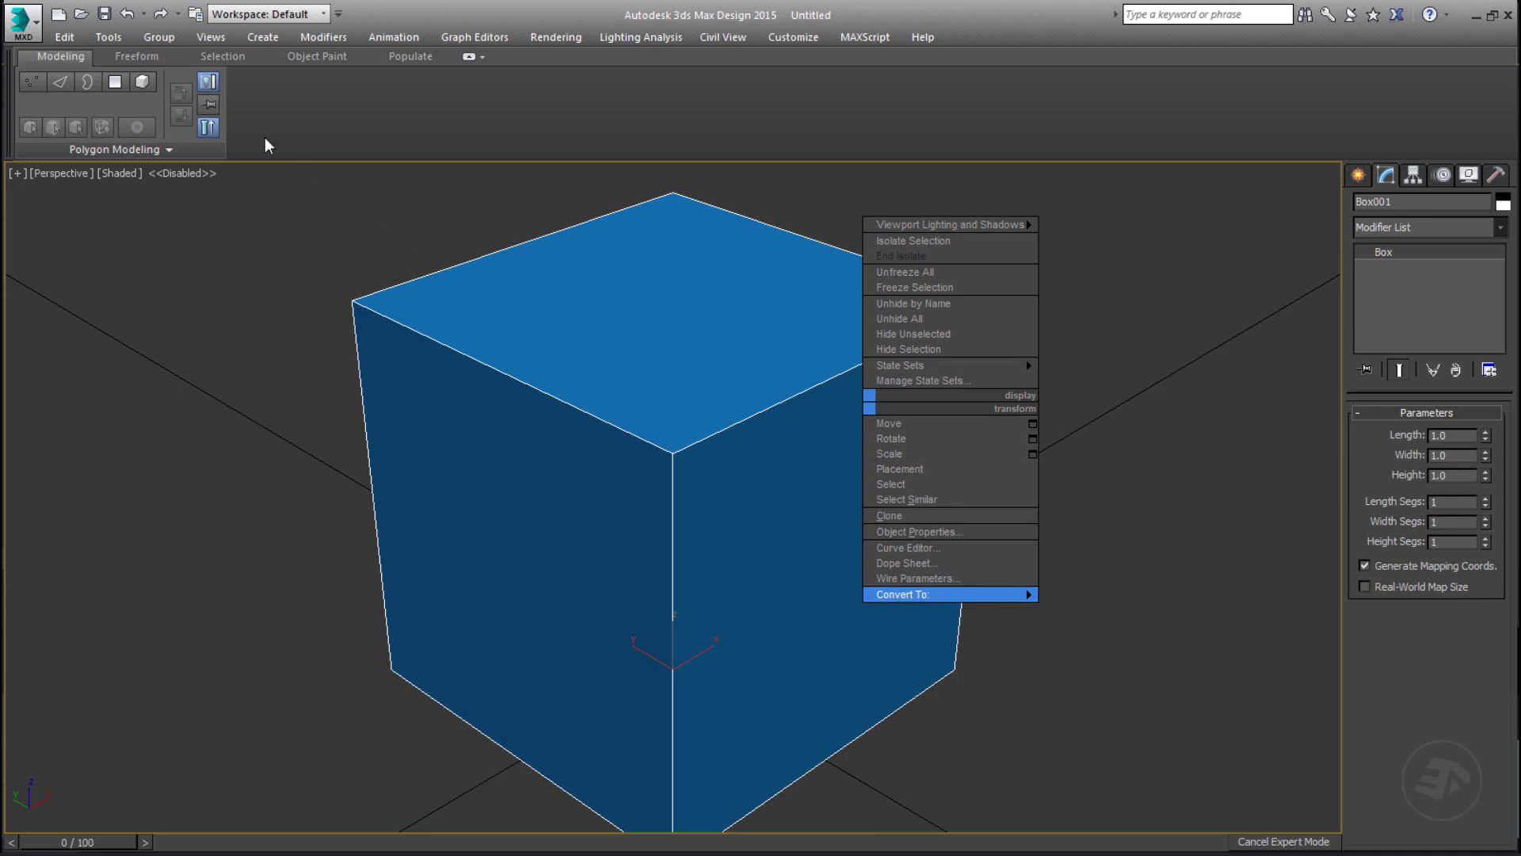
Add an Edit Poly modifier to the box, leave the element sub-object level and deselect the box.
click(141, 84)
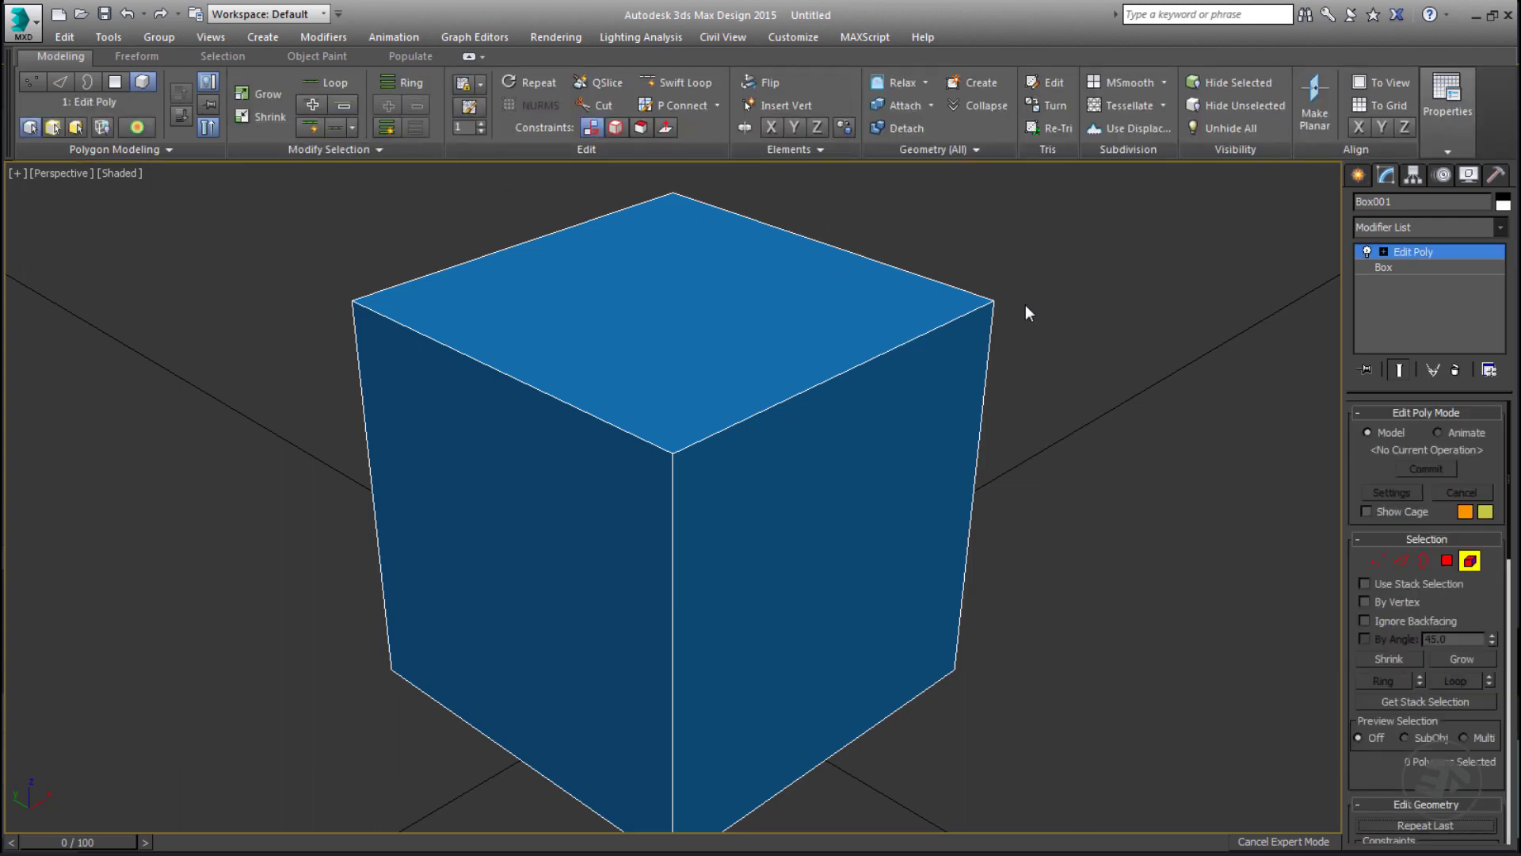
key(d)
key(5)
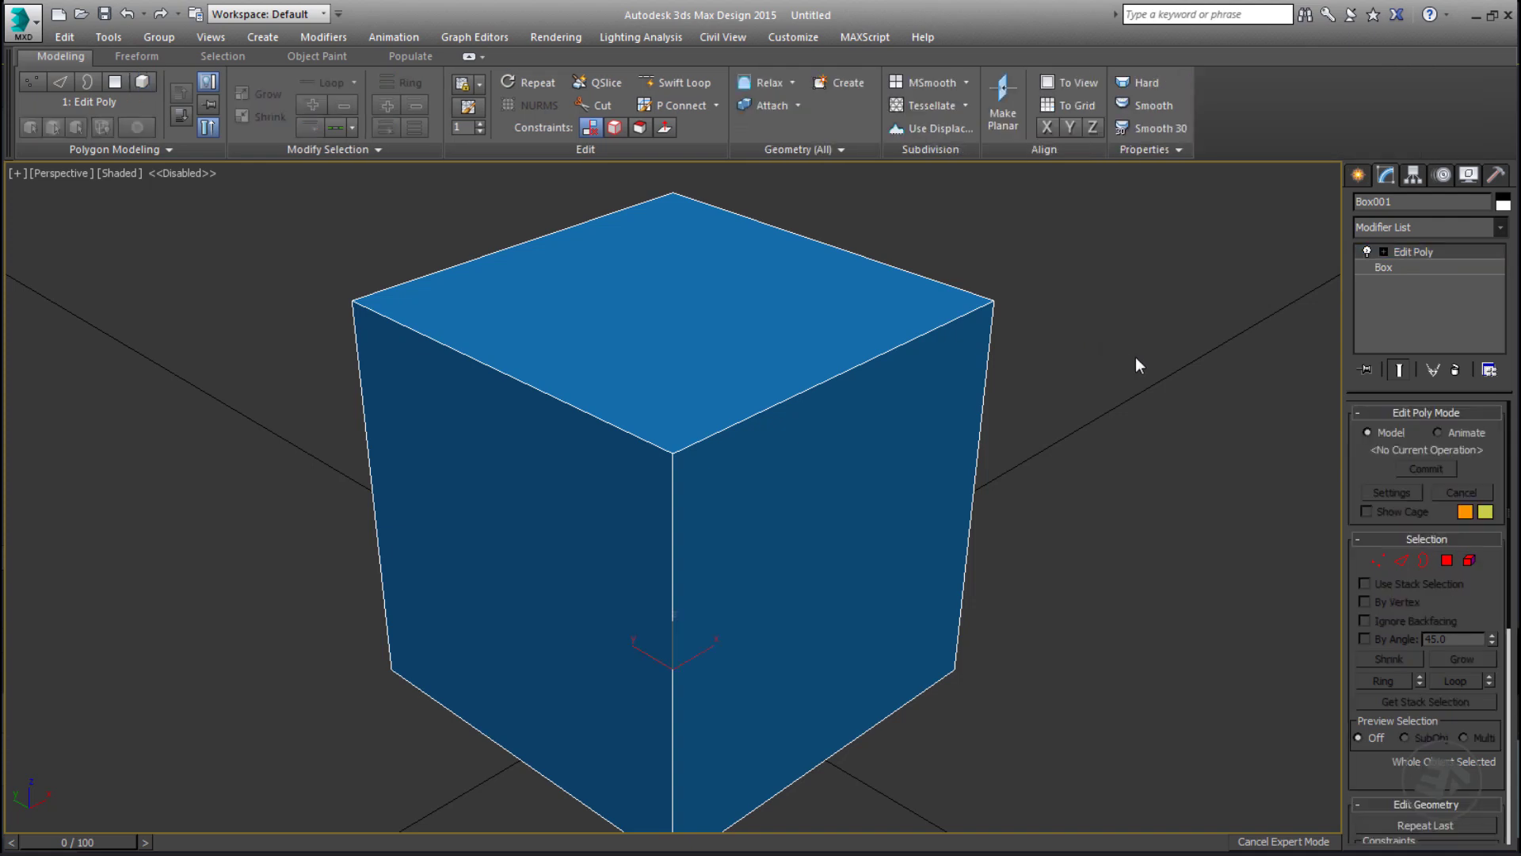
click(1134, 356)
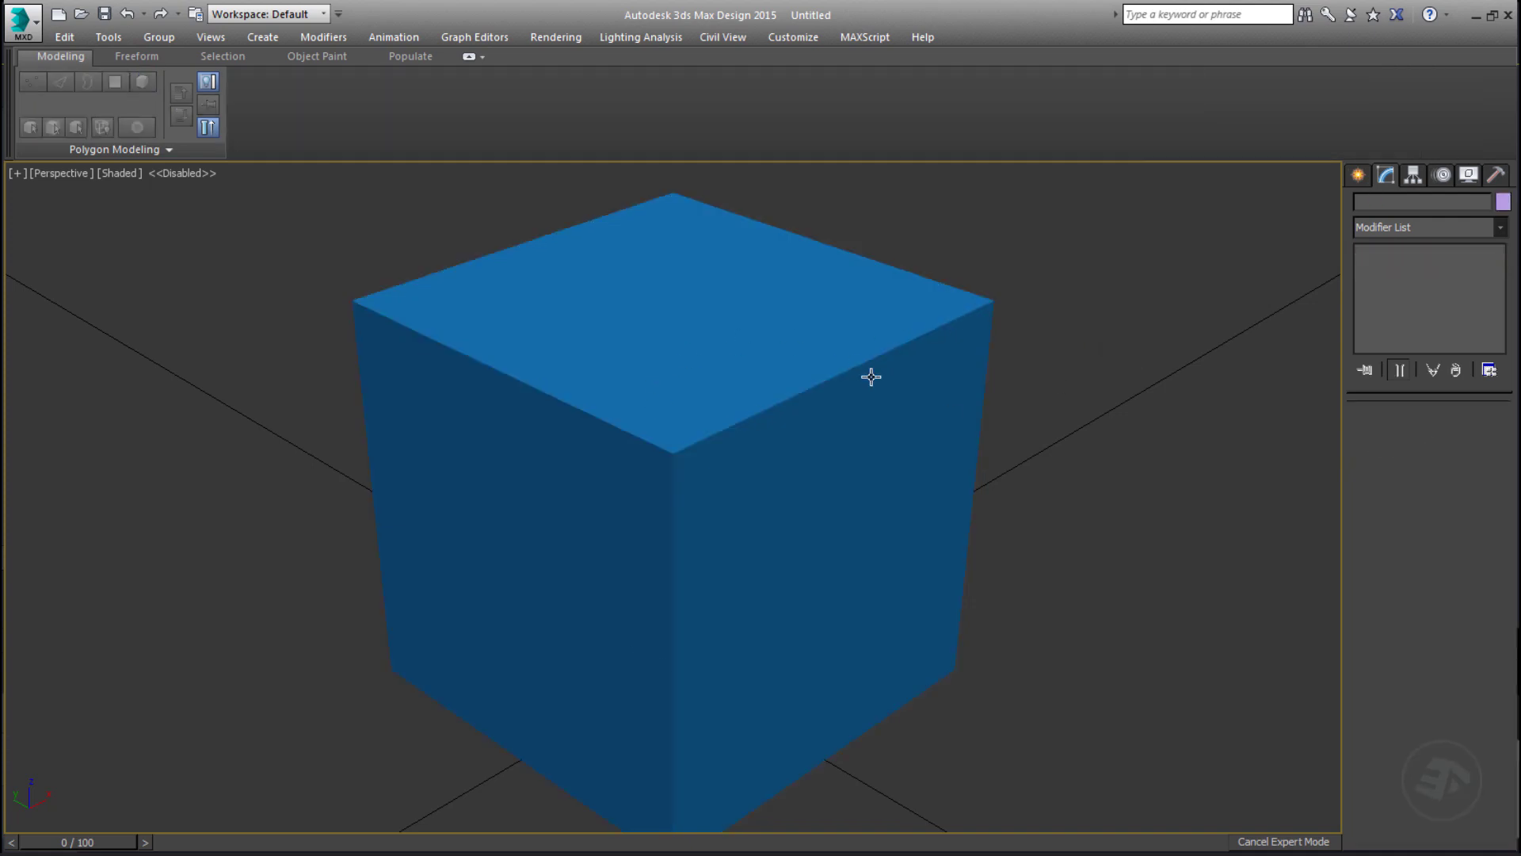
Hide the viewport grid and smooth all edges of the box.
key(g)
alt+middle_drag(597, 601, 713, 489)
click(747, 473)
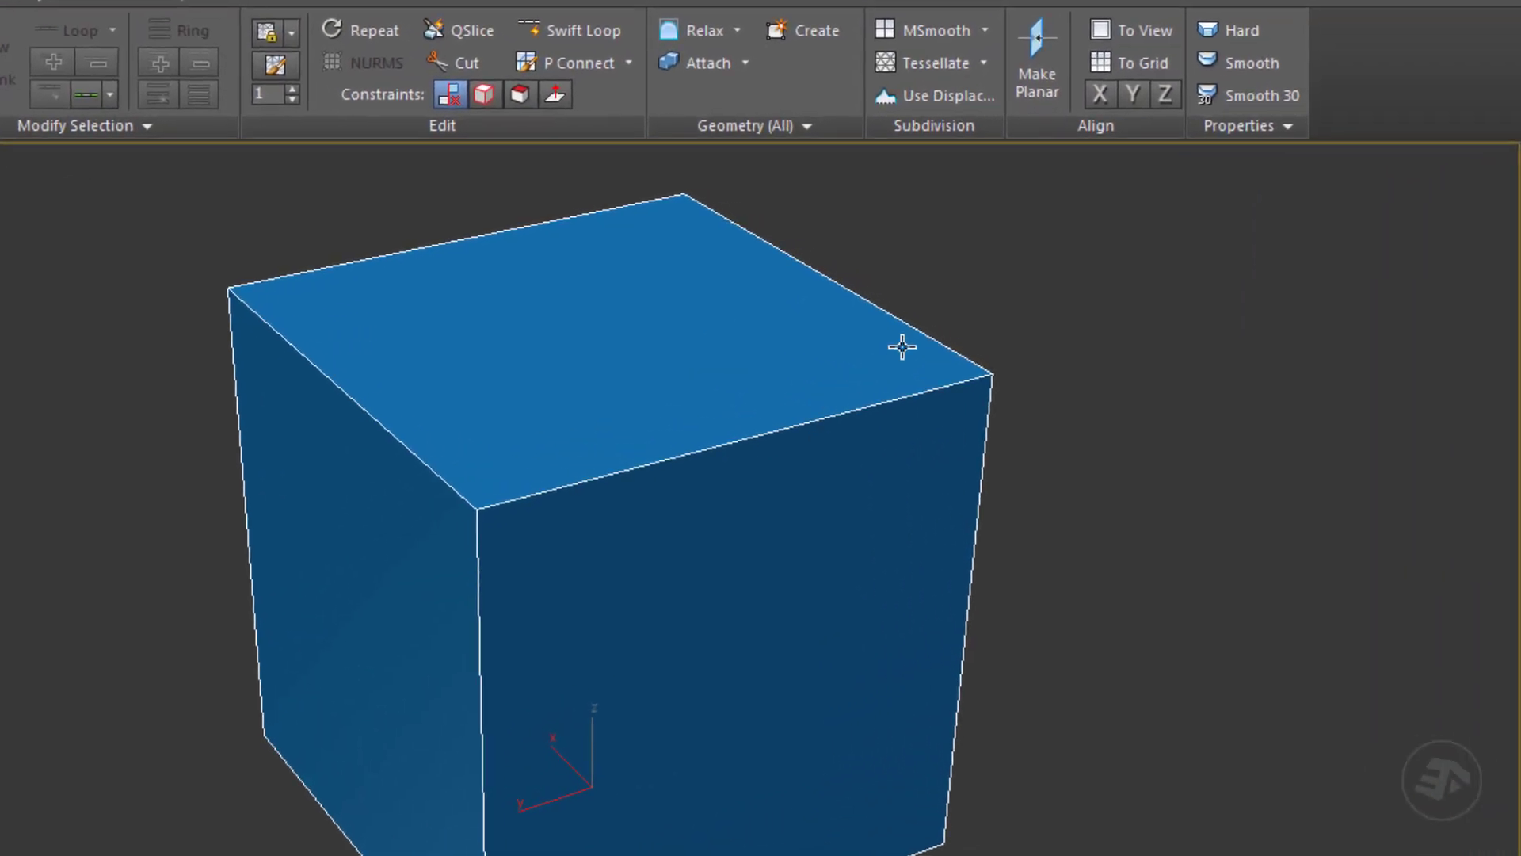
click(1249, 64)
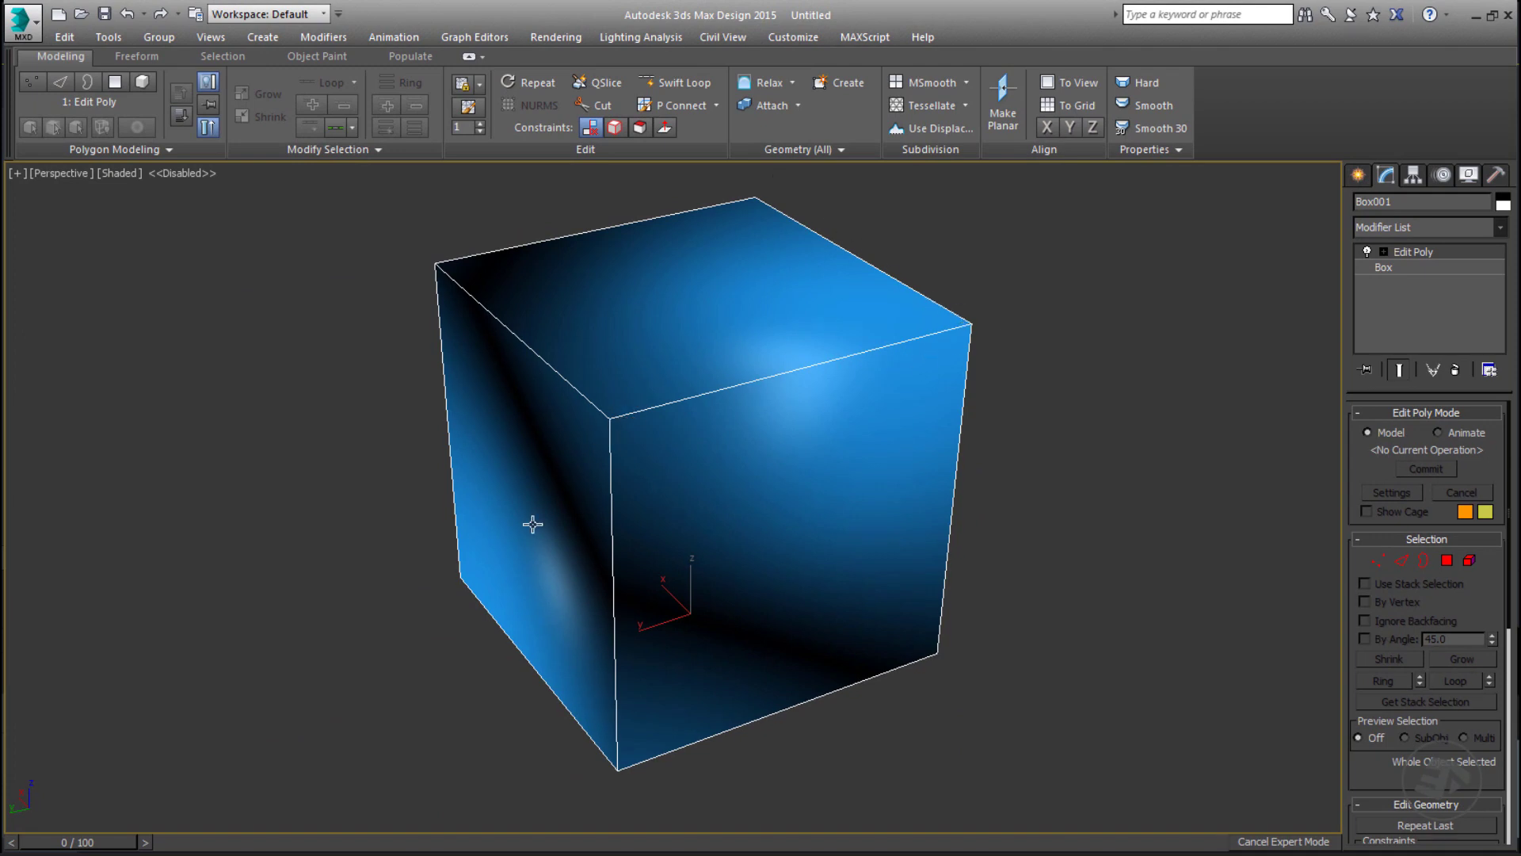
Select all polygons of the box and check which smoothing group they are assigned to.
click(1447, 560)
key(ctrl+a)
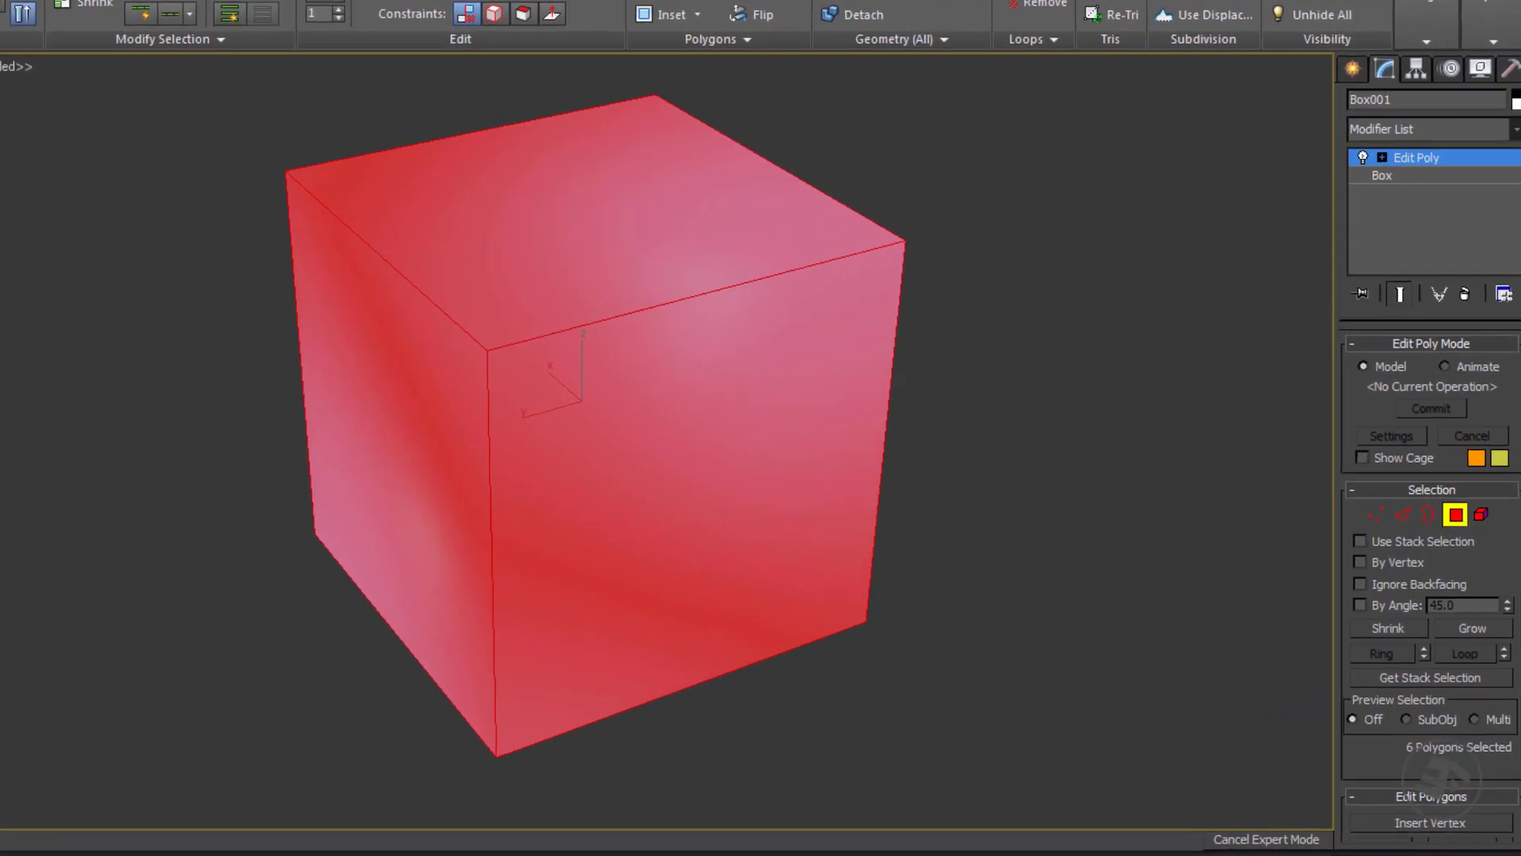
drag(1509, 525, 1508, 688)
drag(1520, 610, 1519, 768)
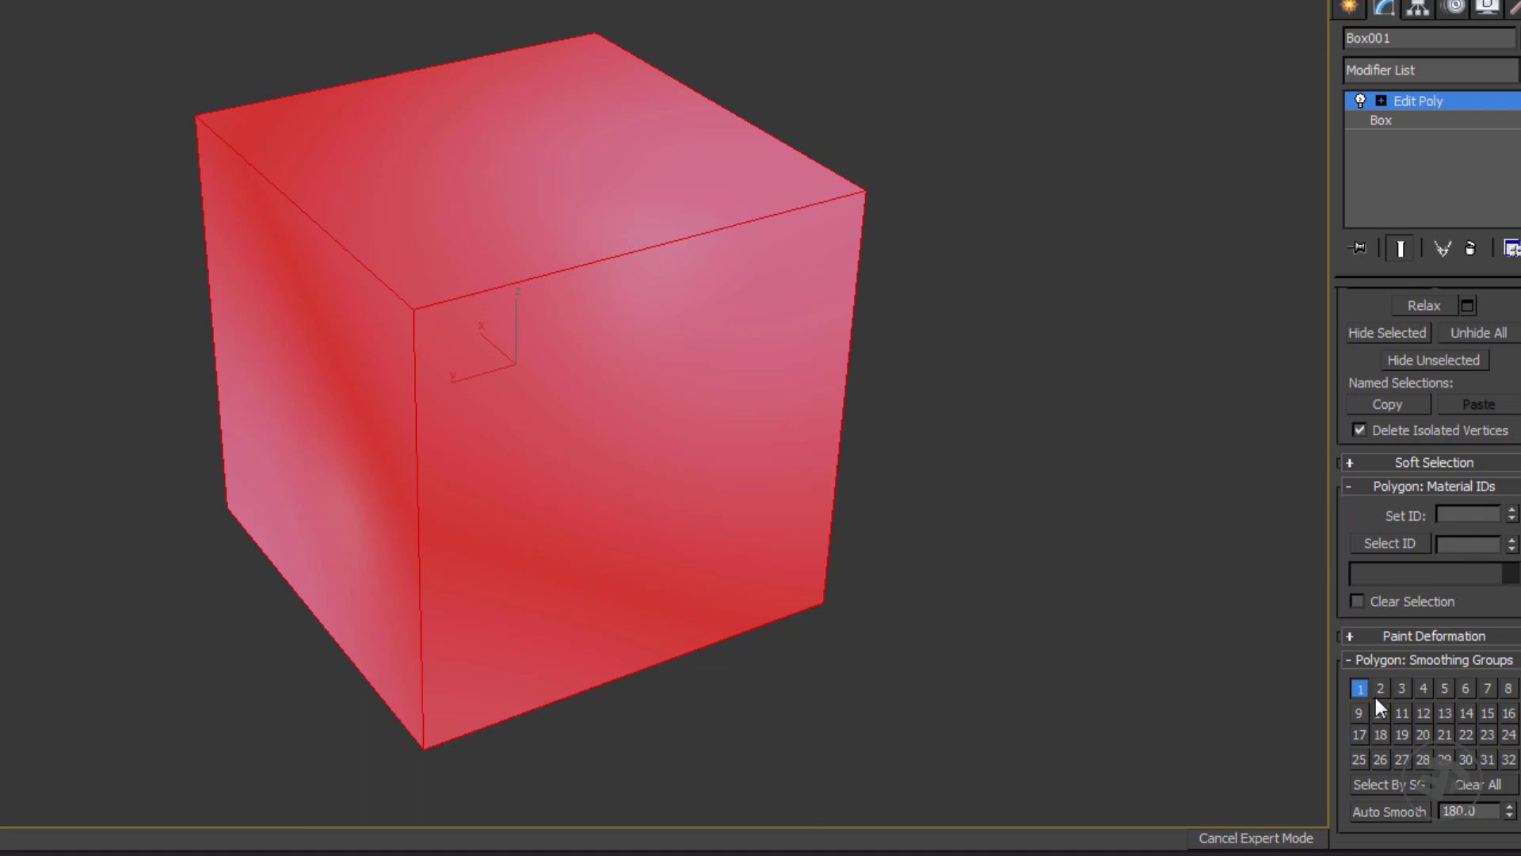
Make all edges of the box hard and bring up the smoothing groups of its polygons again.
click(1412, 97)
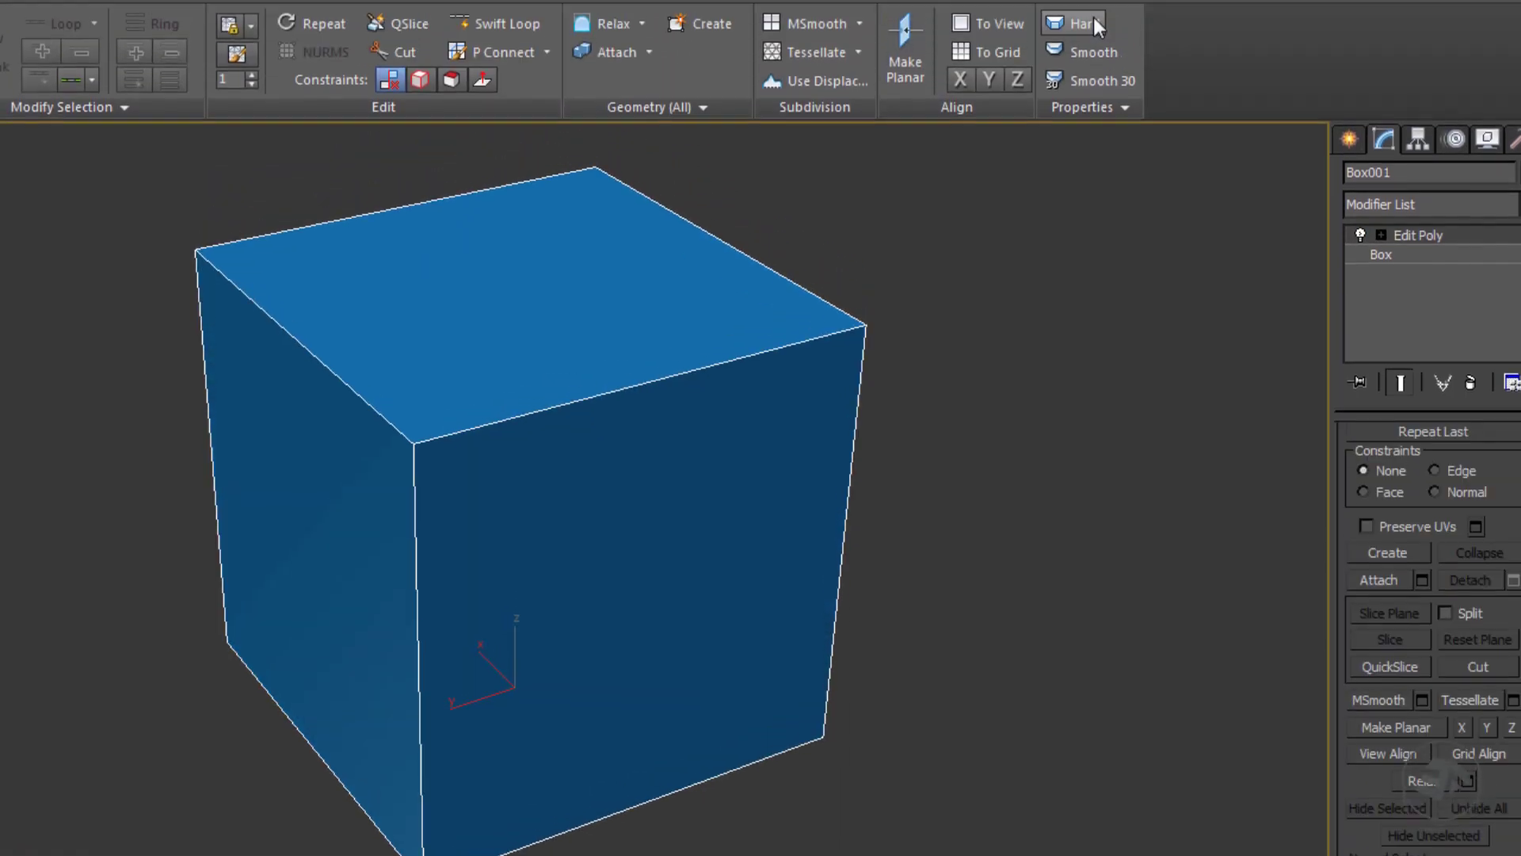
key(4)
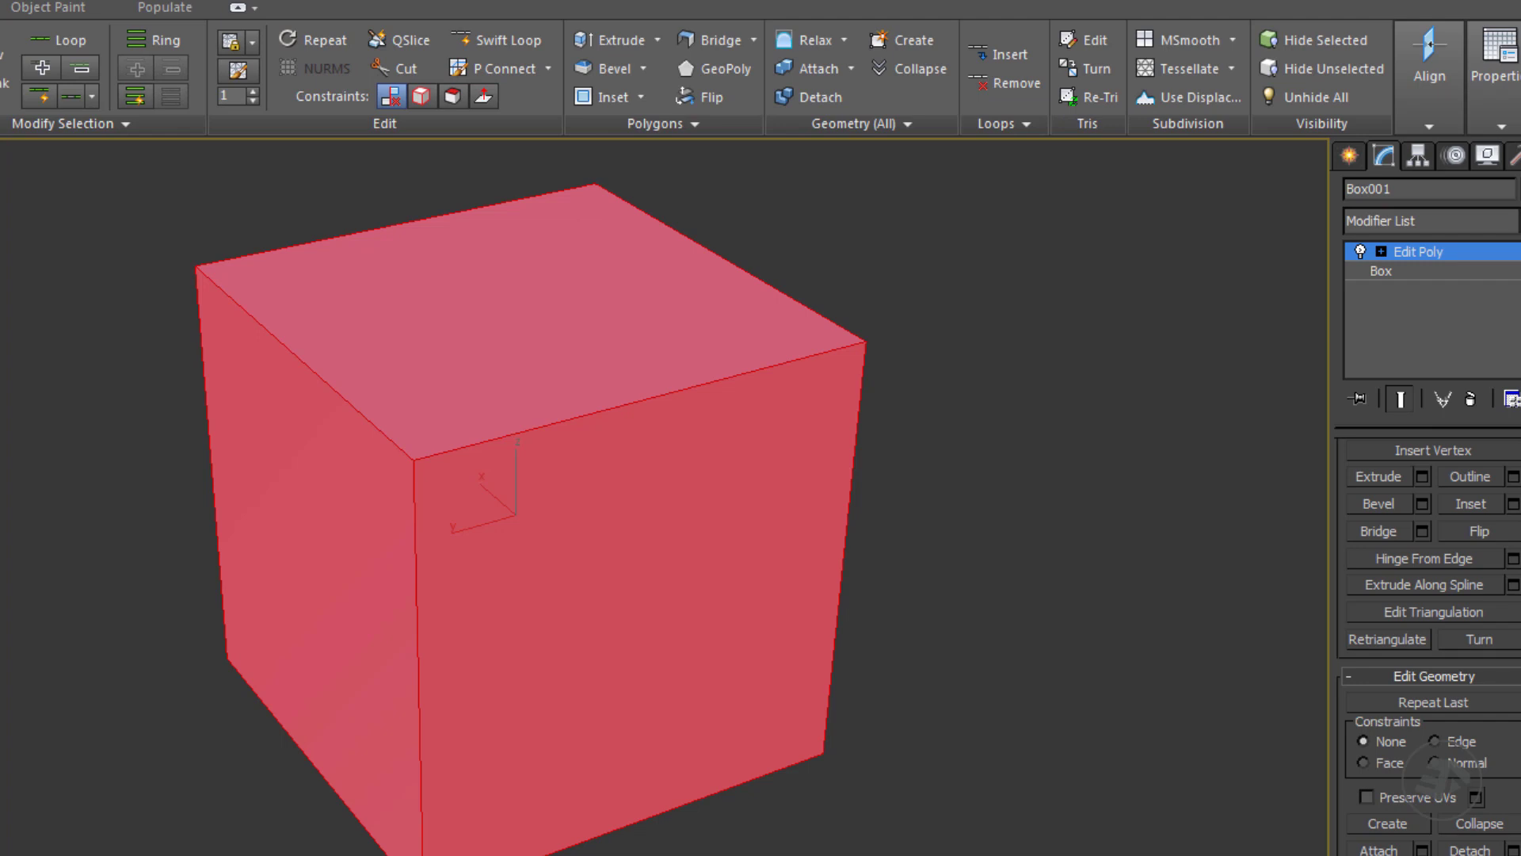
scroll(1429, 647, down, 10)
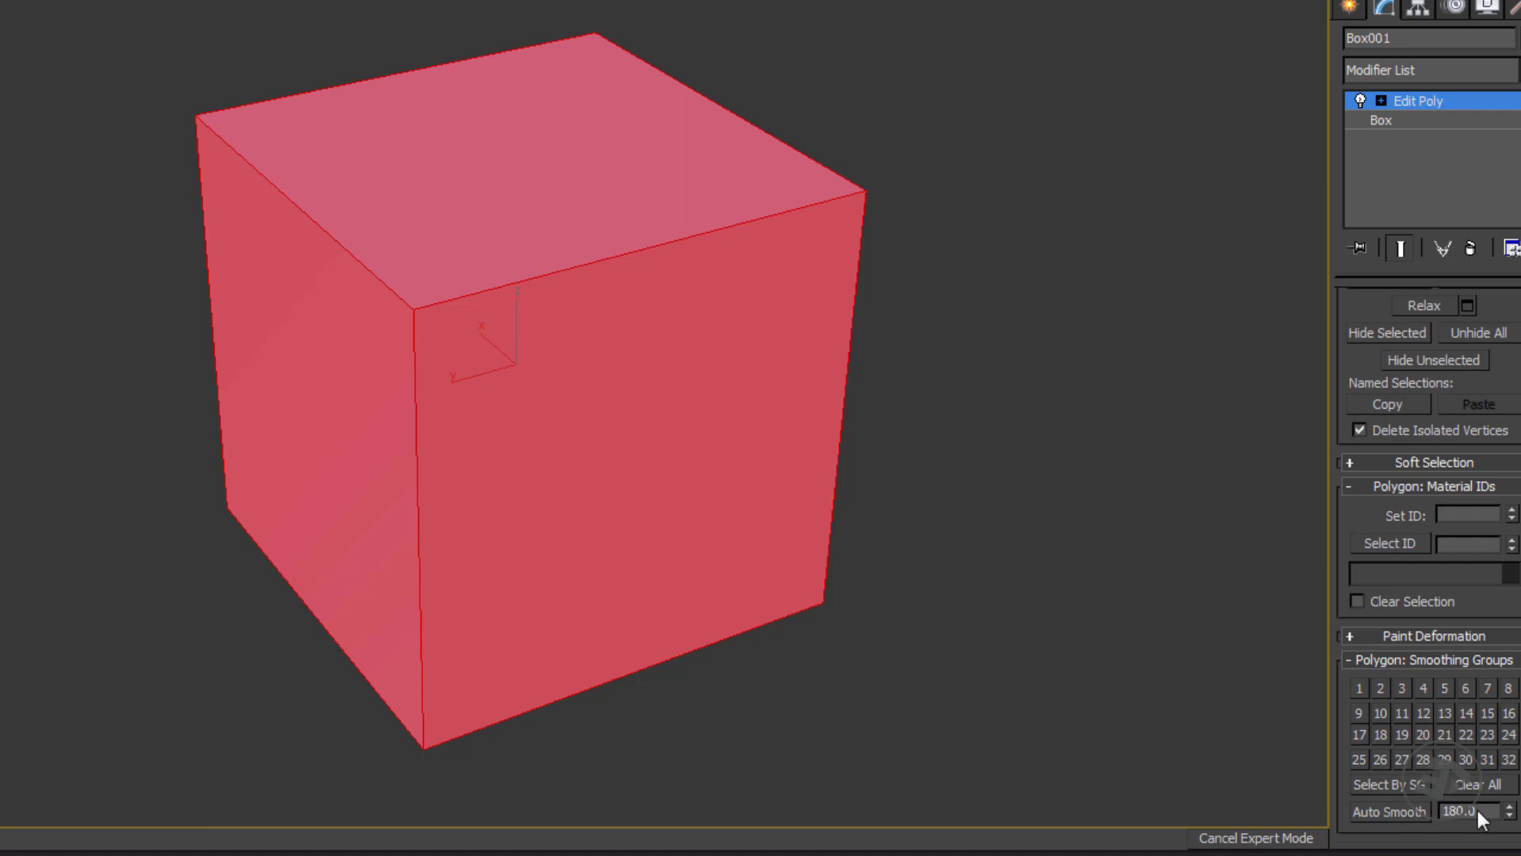
Auto-smooth the selected box polygons at a threshold of 90, clear all their smoothing groups and leave polygon editing.
drag(1476, 810, 1403, 811)
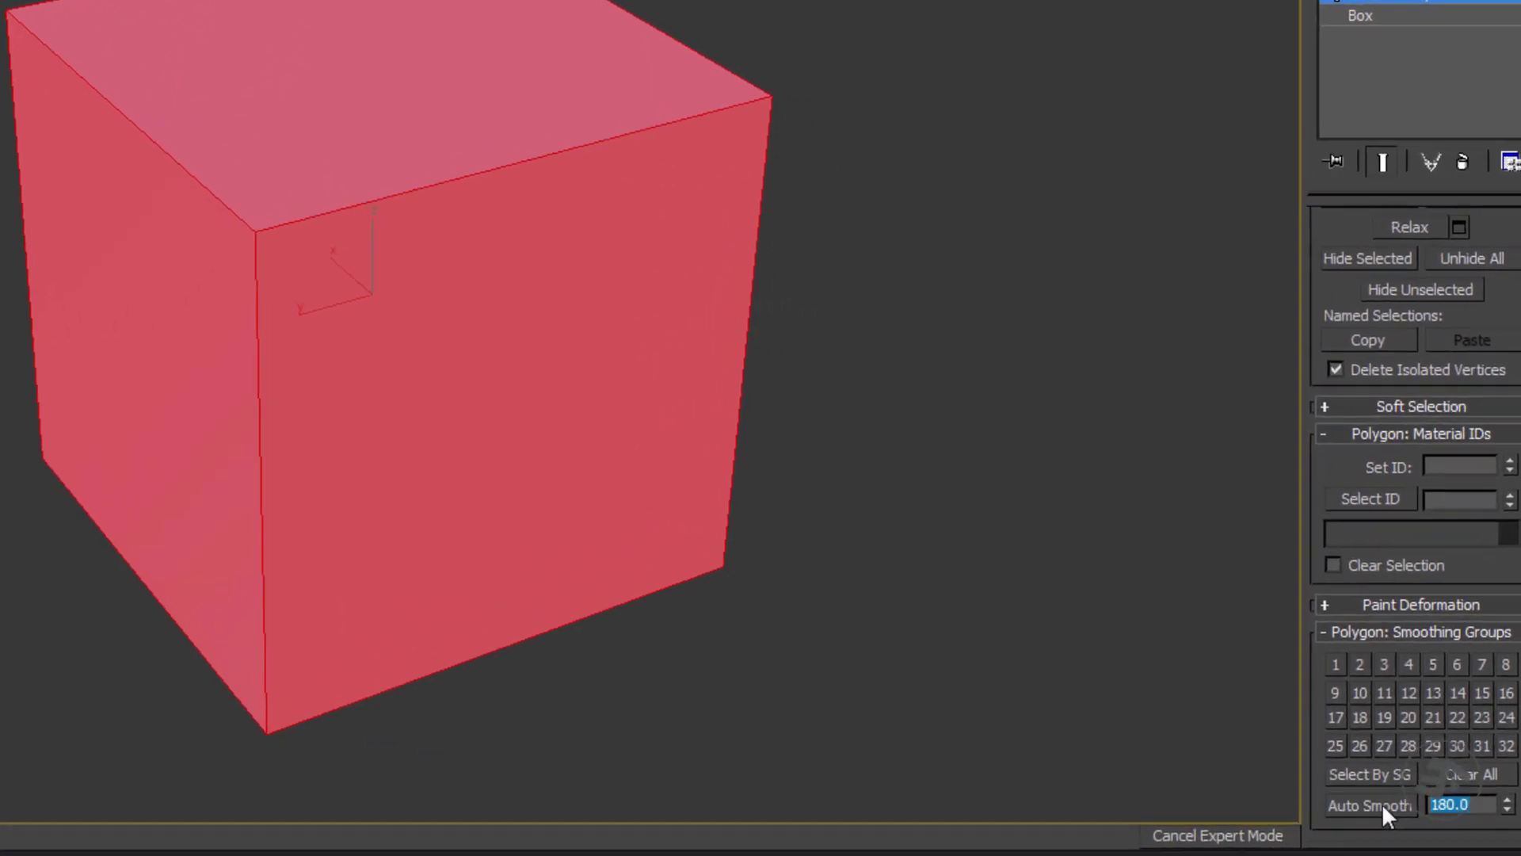
text(90)
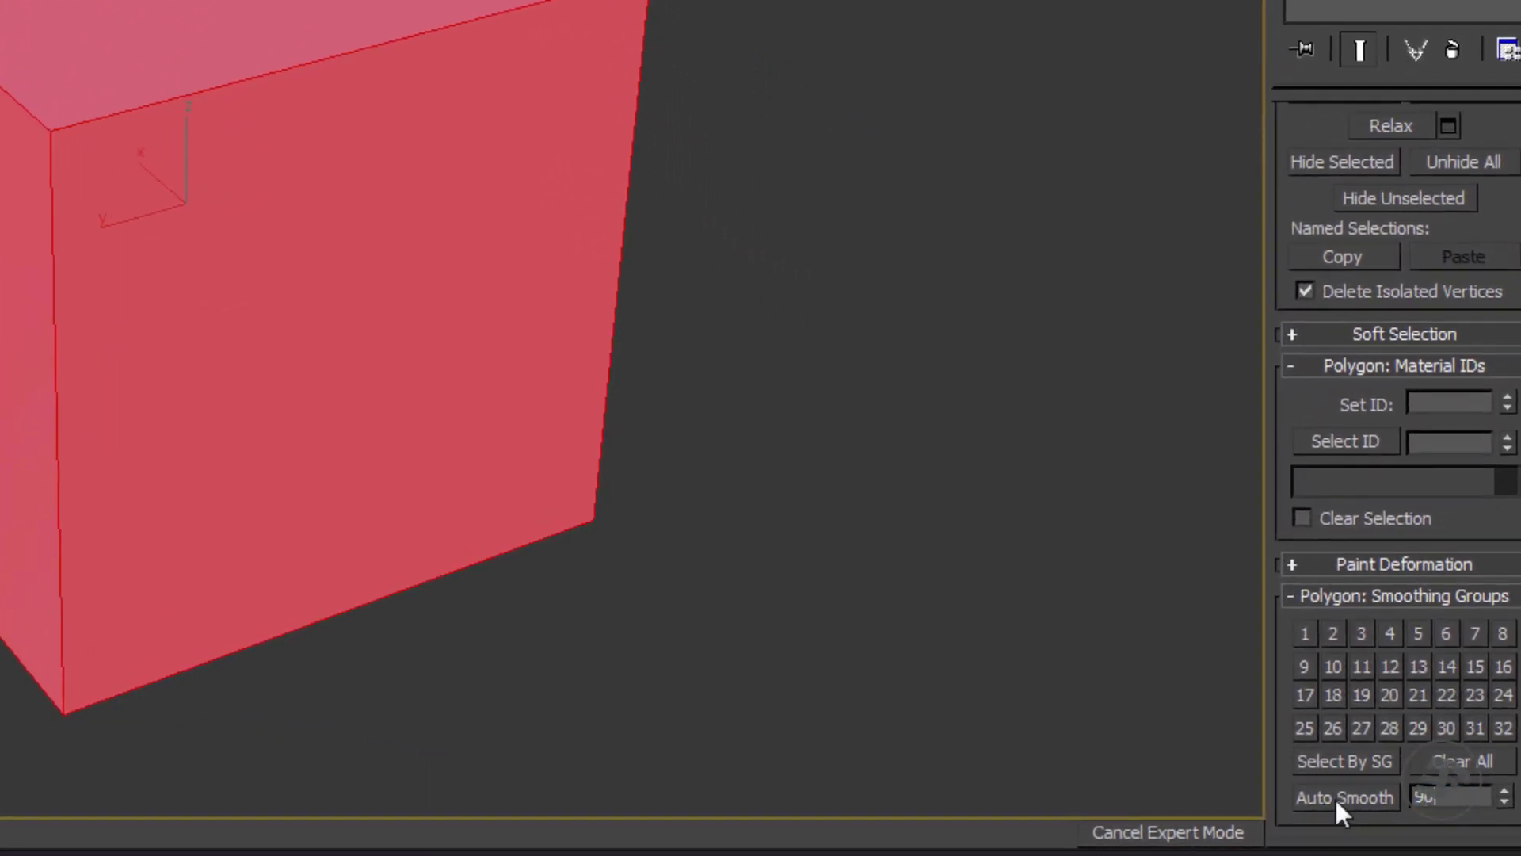
click(1336, 795)
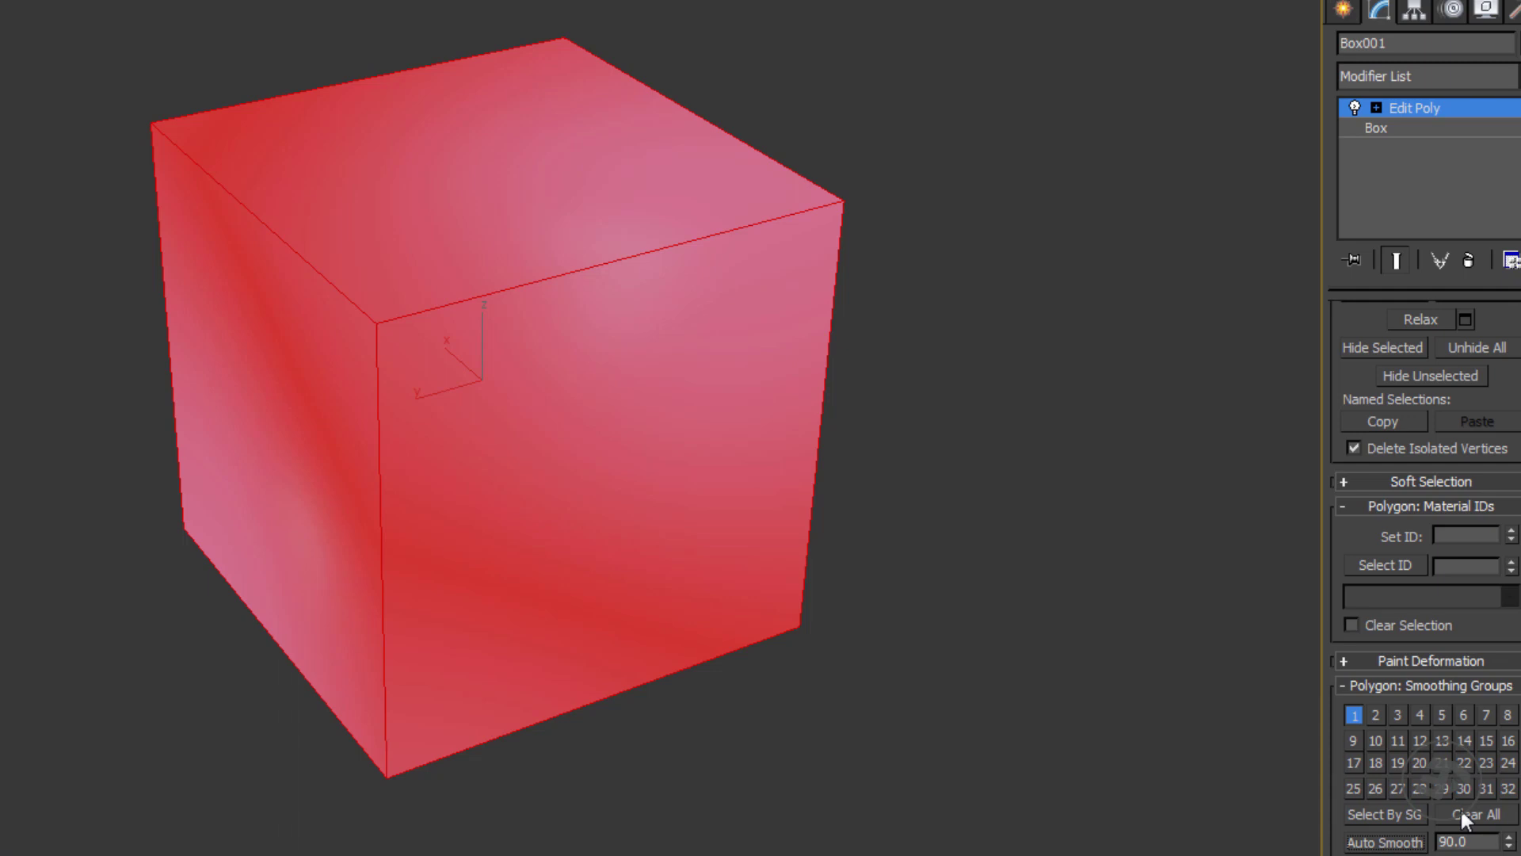
click(1465, 816)
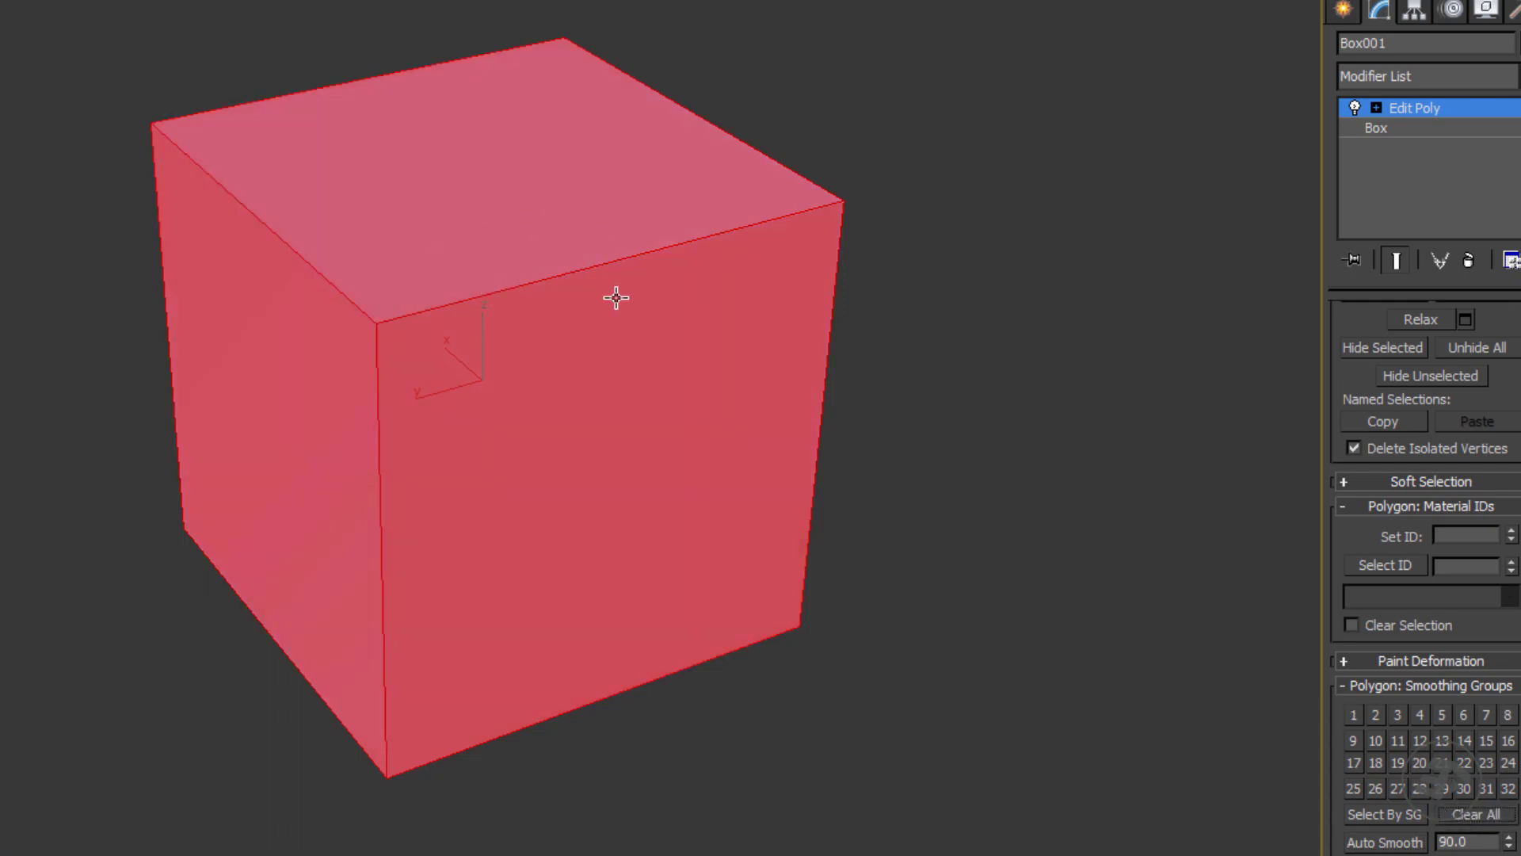
click(1401, 108)
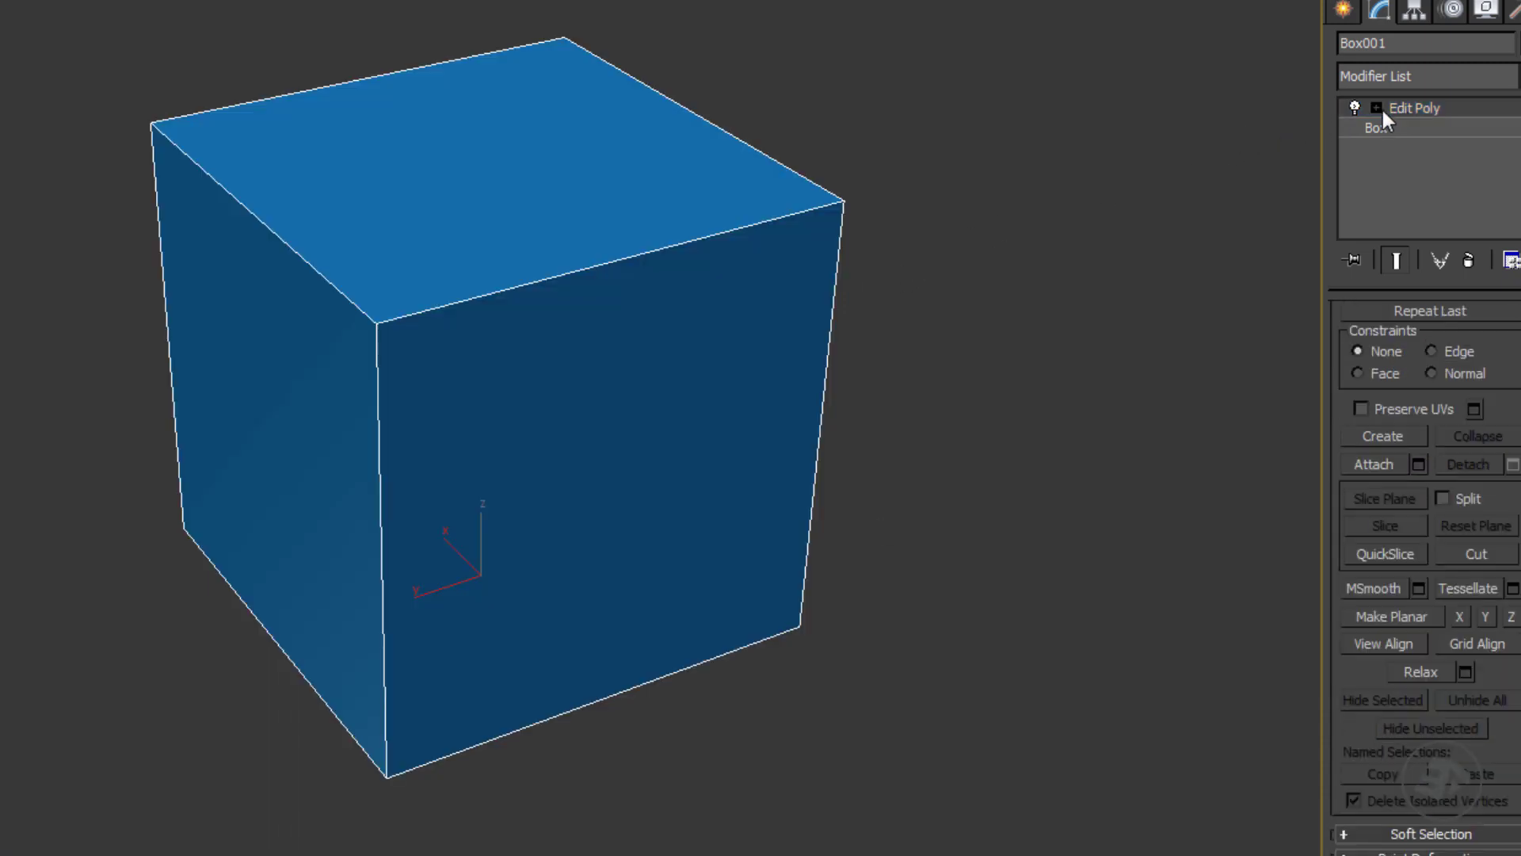
Add an Edit Normals modifier to the box and set the normals' display length to 0.1.
click(1466, 76)
key(e)
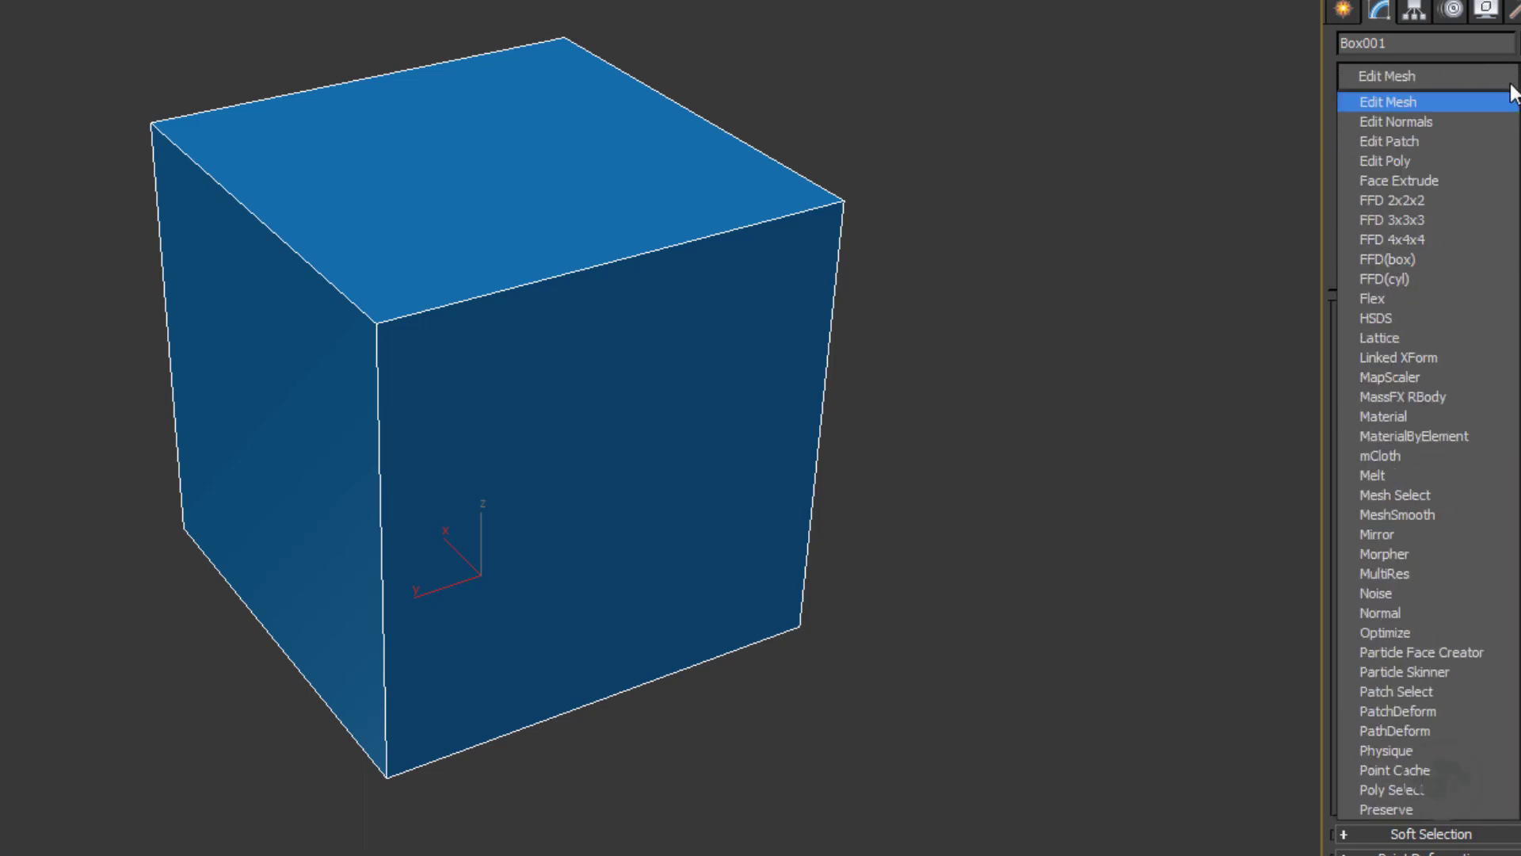
click(1418, 121)
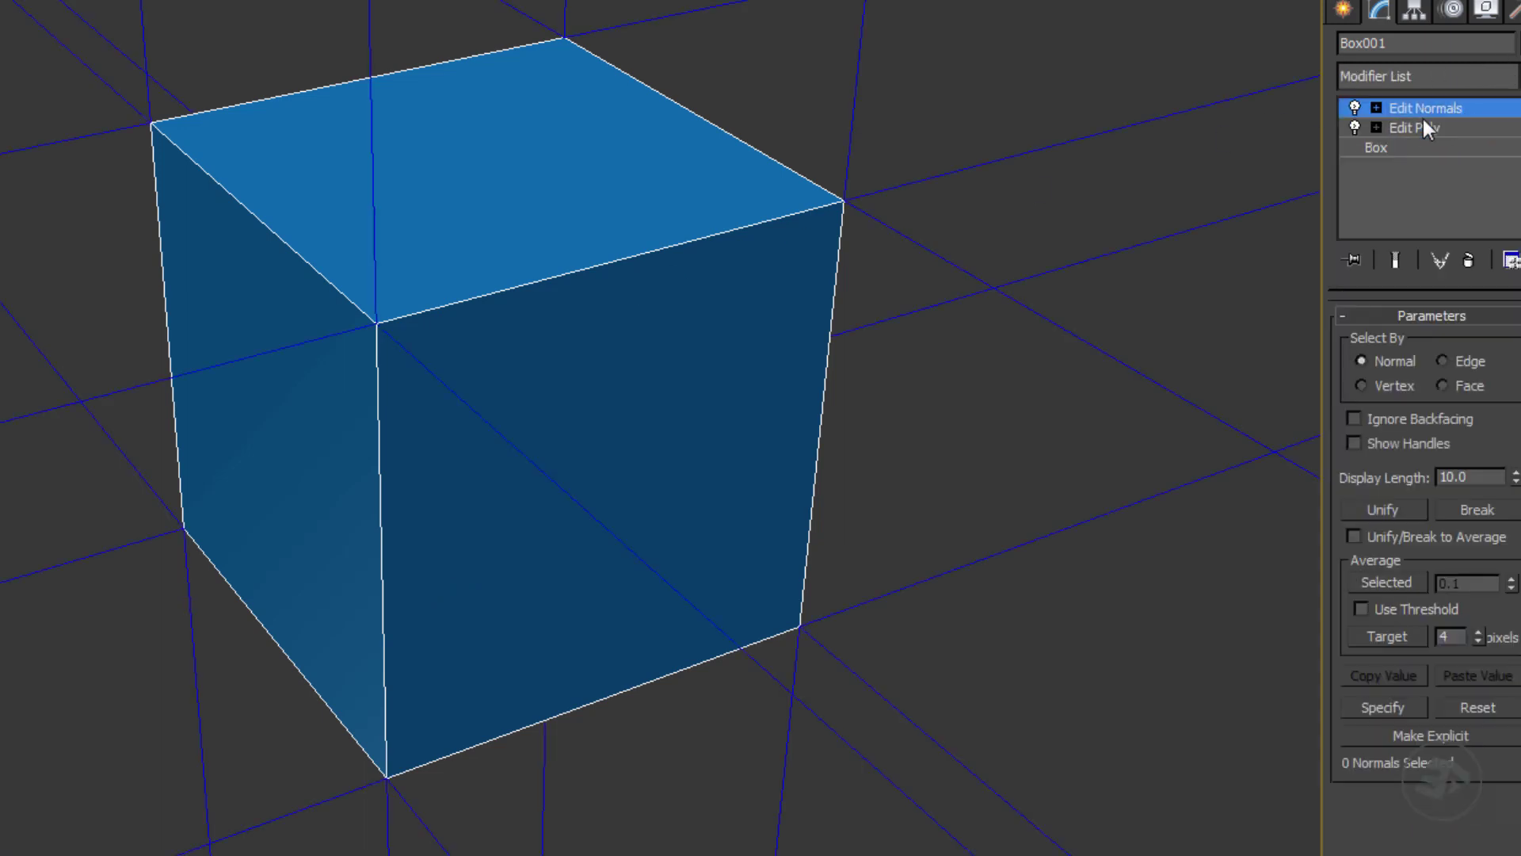
double_click(1480, 477)
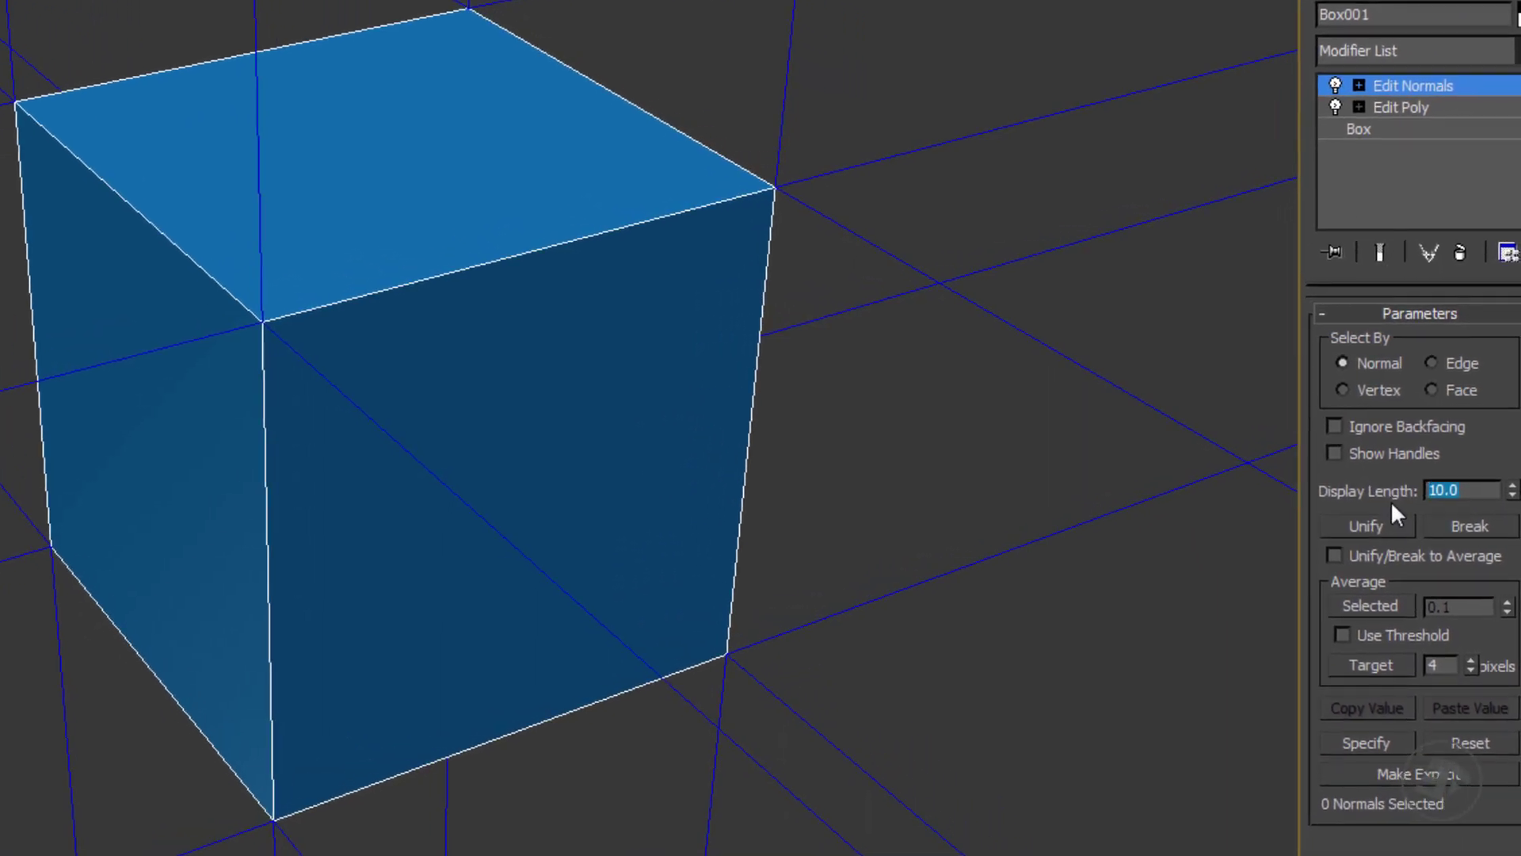
text(0)
text(.1)
key(Return)
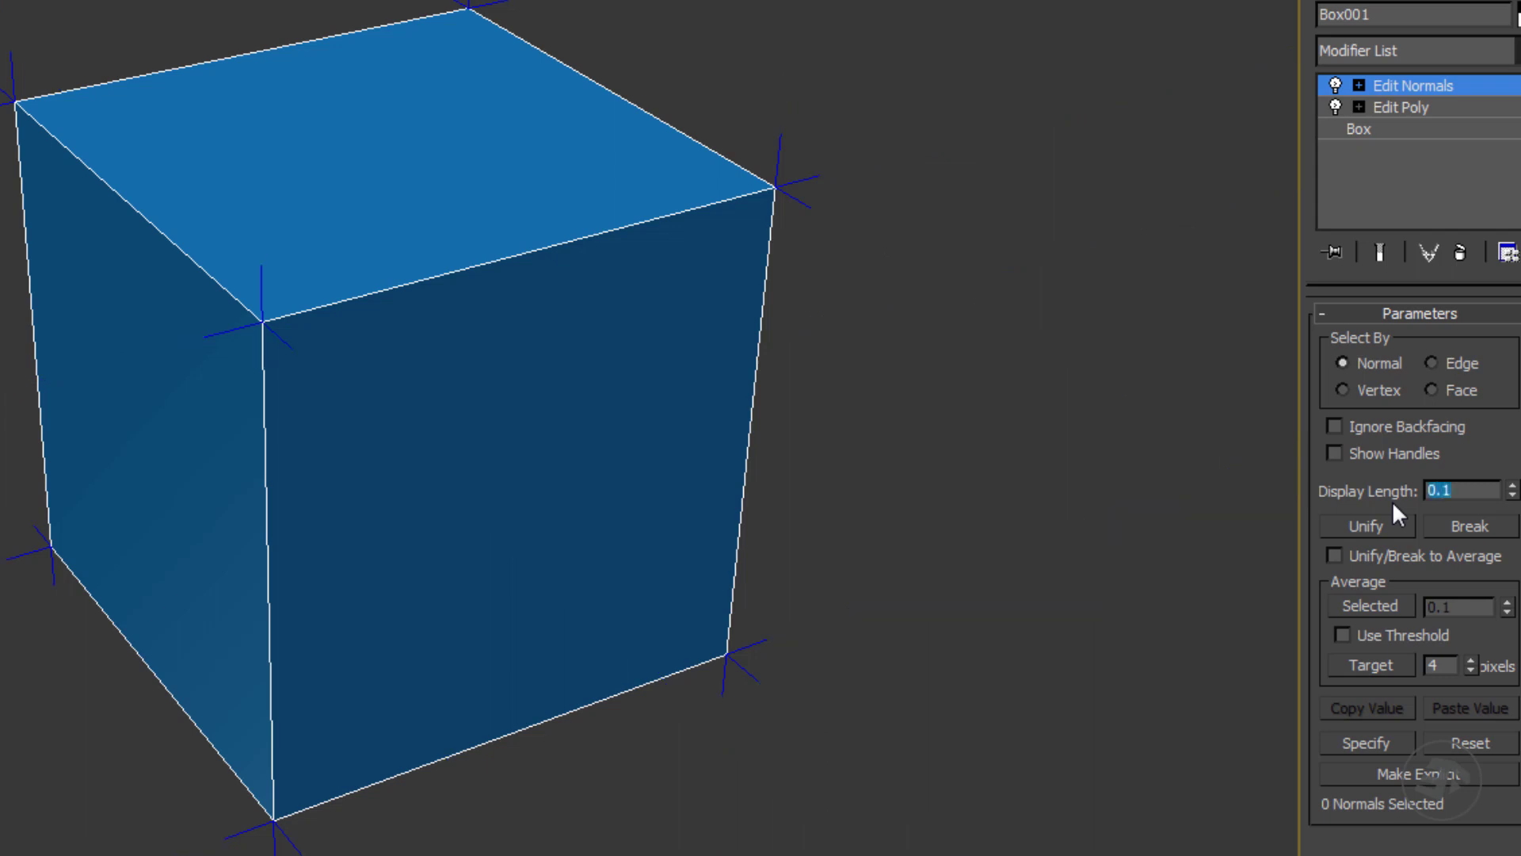
Increase the display length of the box's normals to 0.2.
click(1514, 482)
click(1514, 482)
click(1514, 482)
click(1514, 482)
click(1514, 482)
click(1514, 485)
Turn on the normals' handles and select the normals of one upper box corner, selecting by vertex.
middle_drag(294, 290, 342, 293)
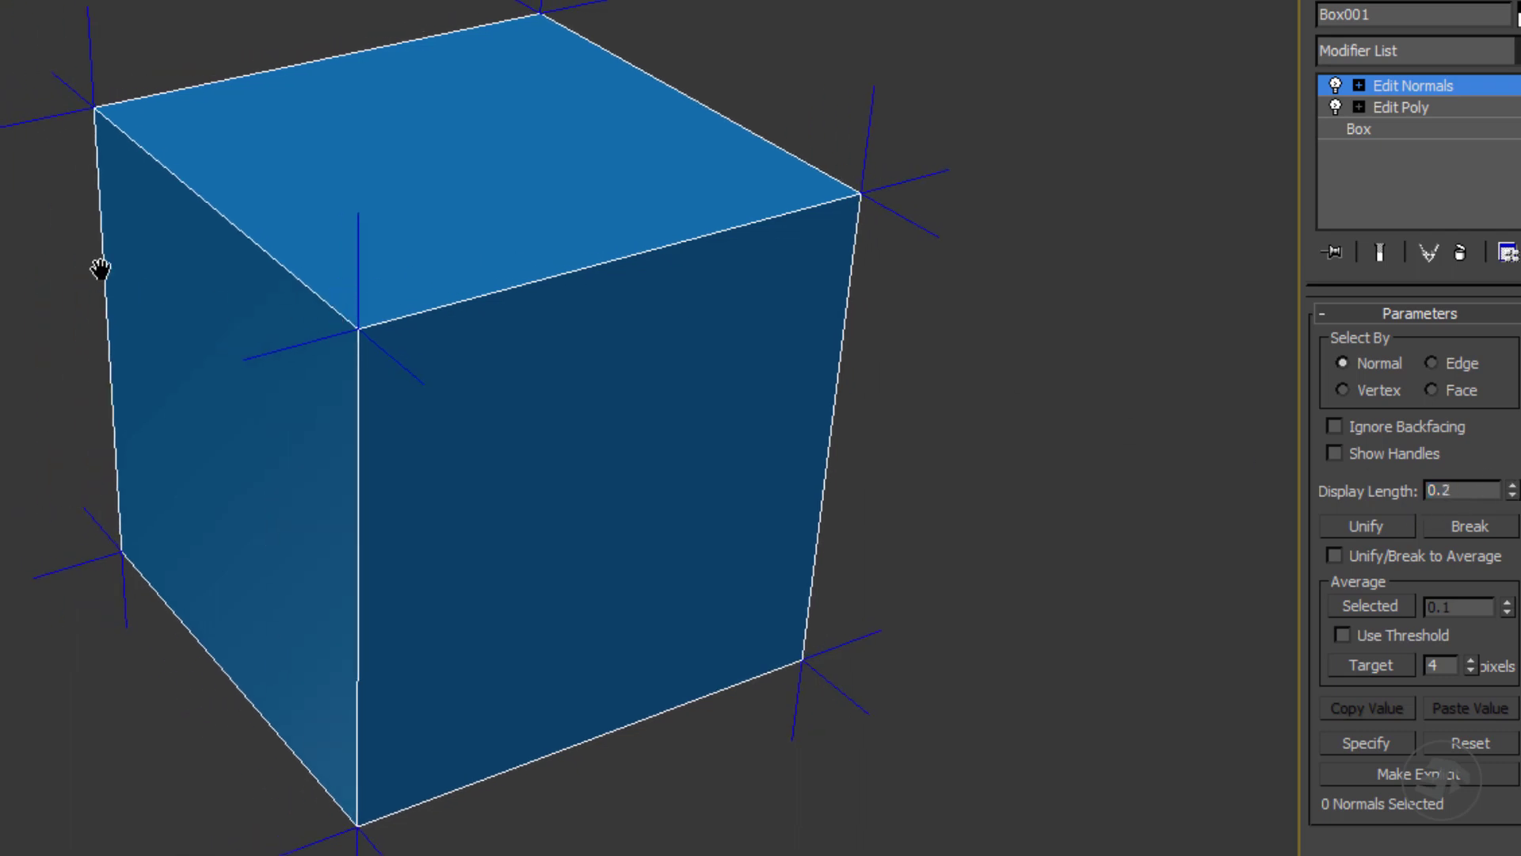
scroll(100, 268, up, 2)
scroll(81, 145, up, 6)
scroll(134, 230, down, 6)
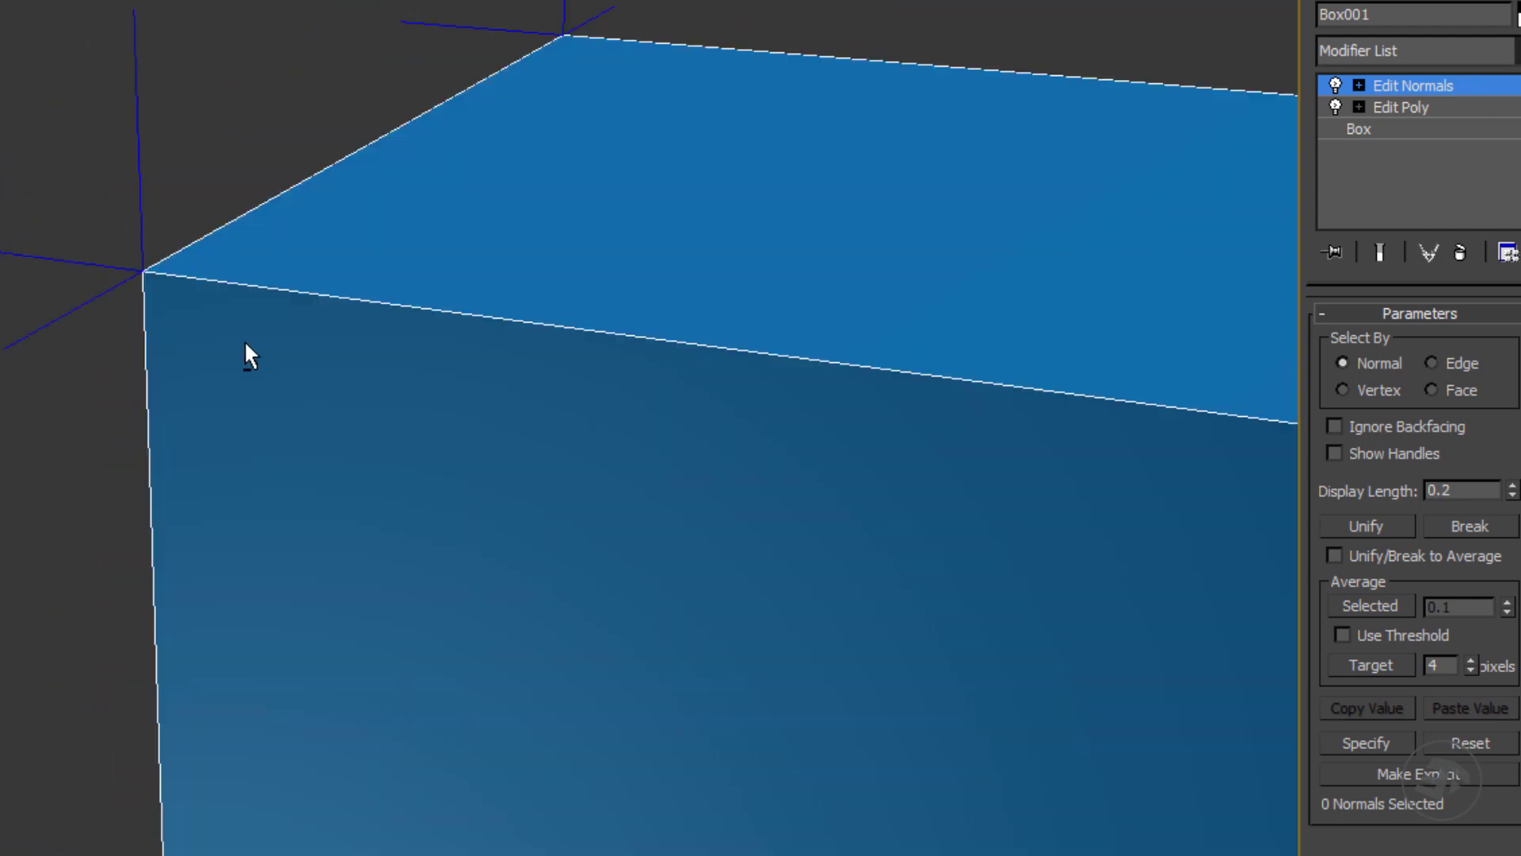
scroll(241, 396, up, 2)
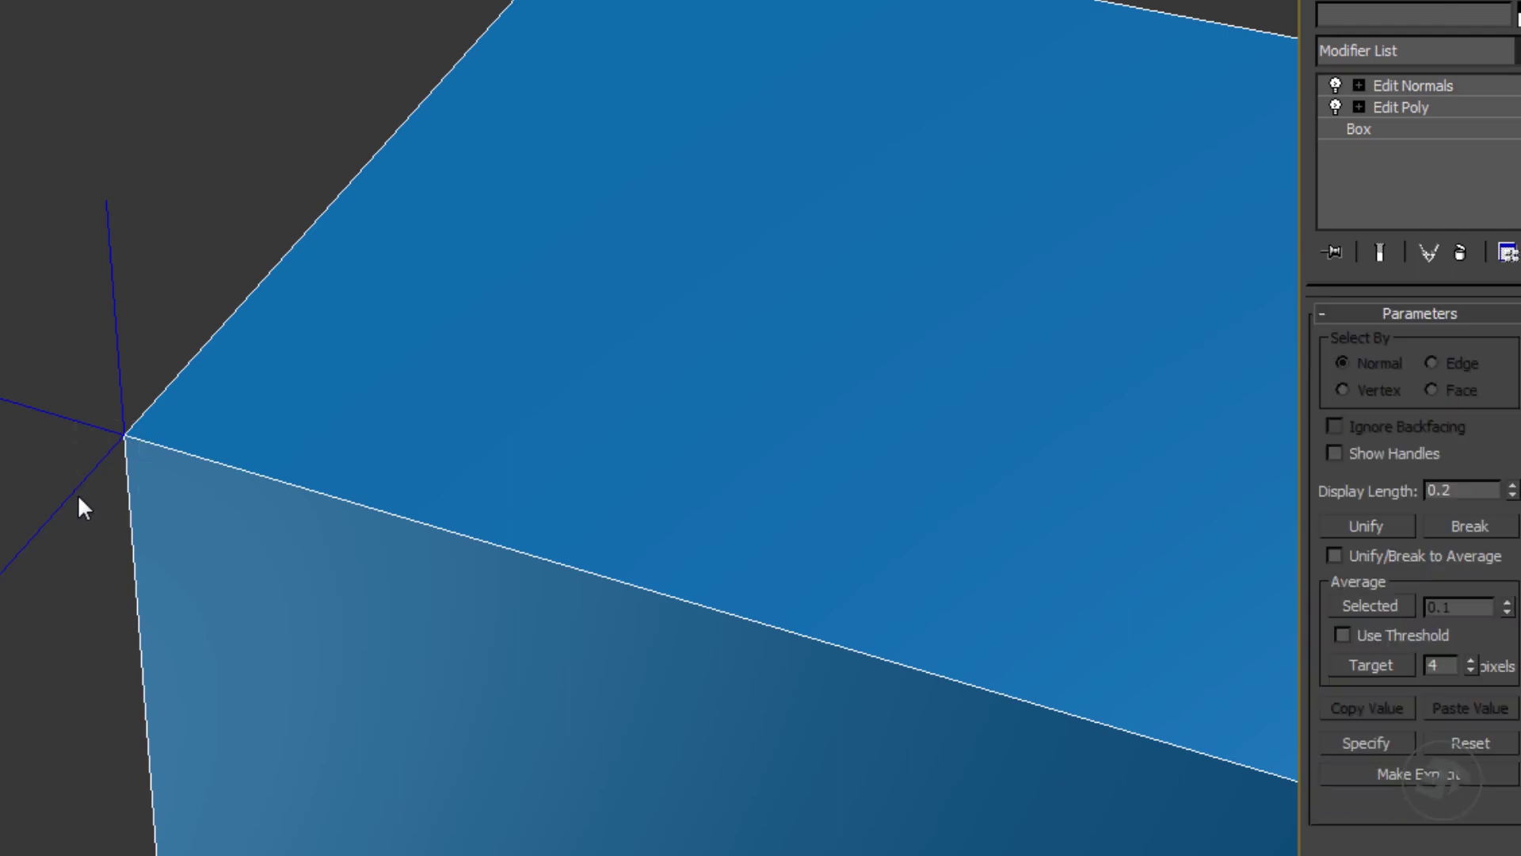
scroll(142, 443, up, 3)
alt+middle_drag(142, 444, 166, 414)
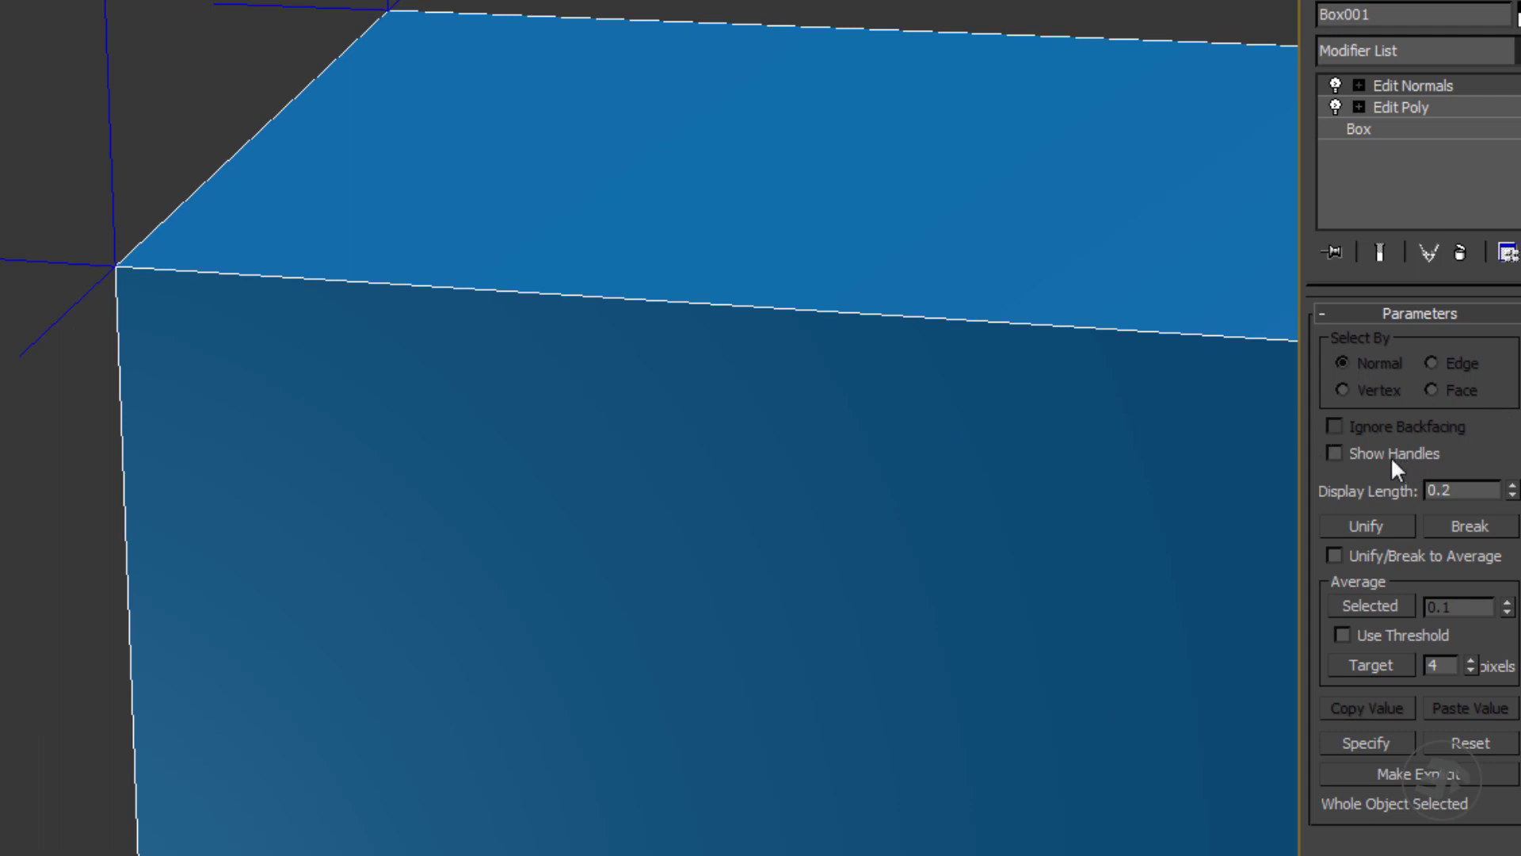
click(1366, 460)
click(1359, 86)
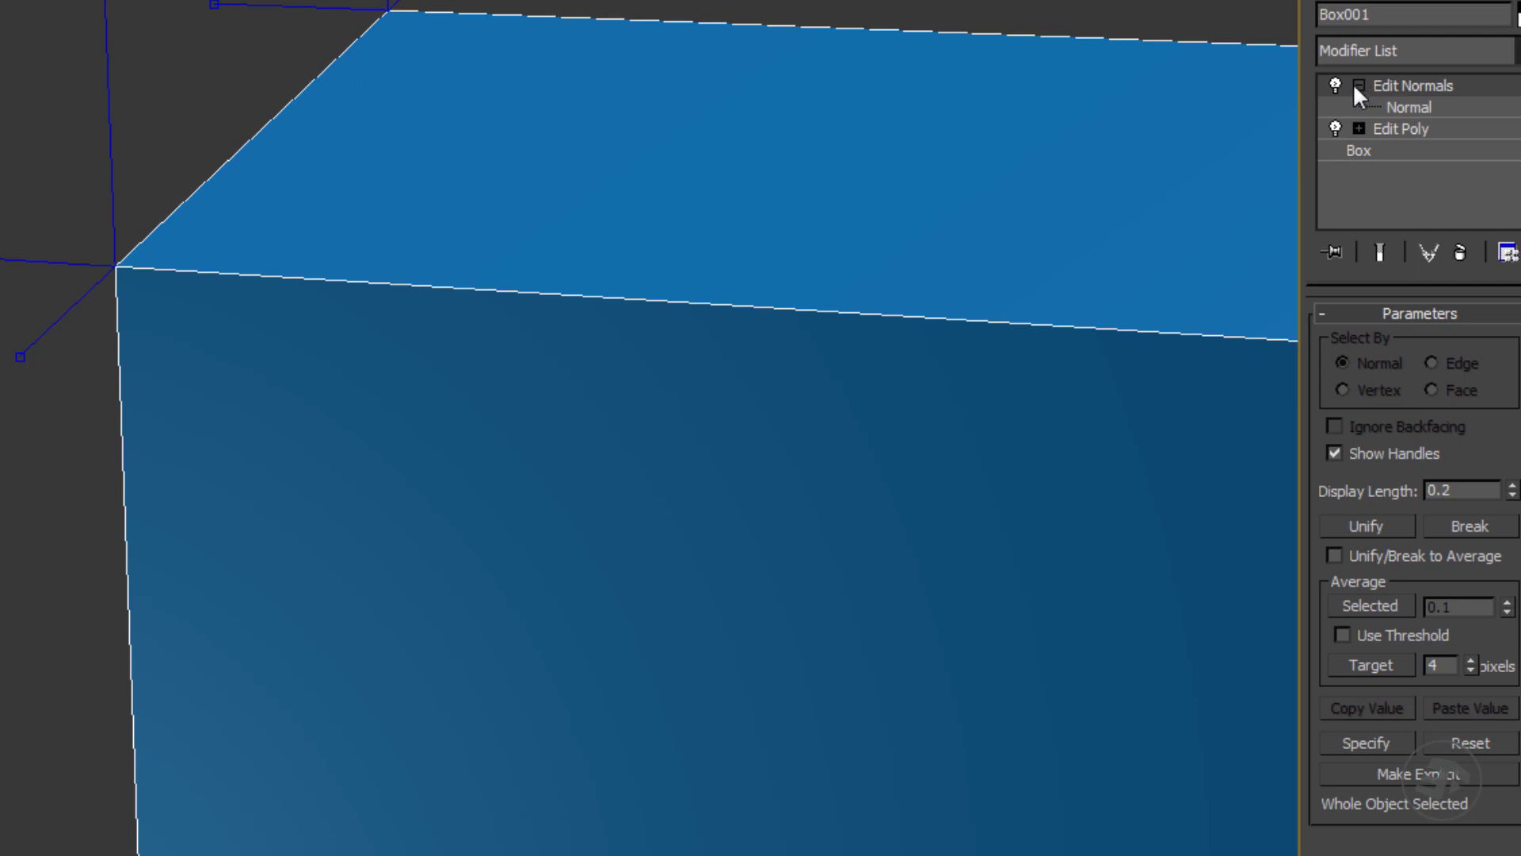
click(1407, 111)
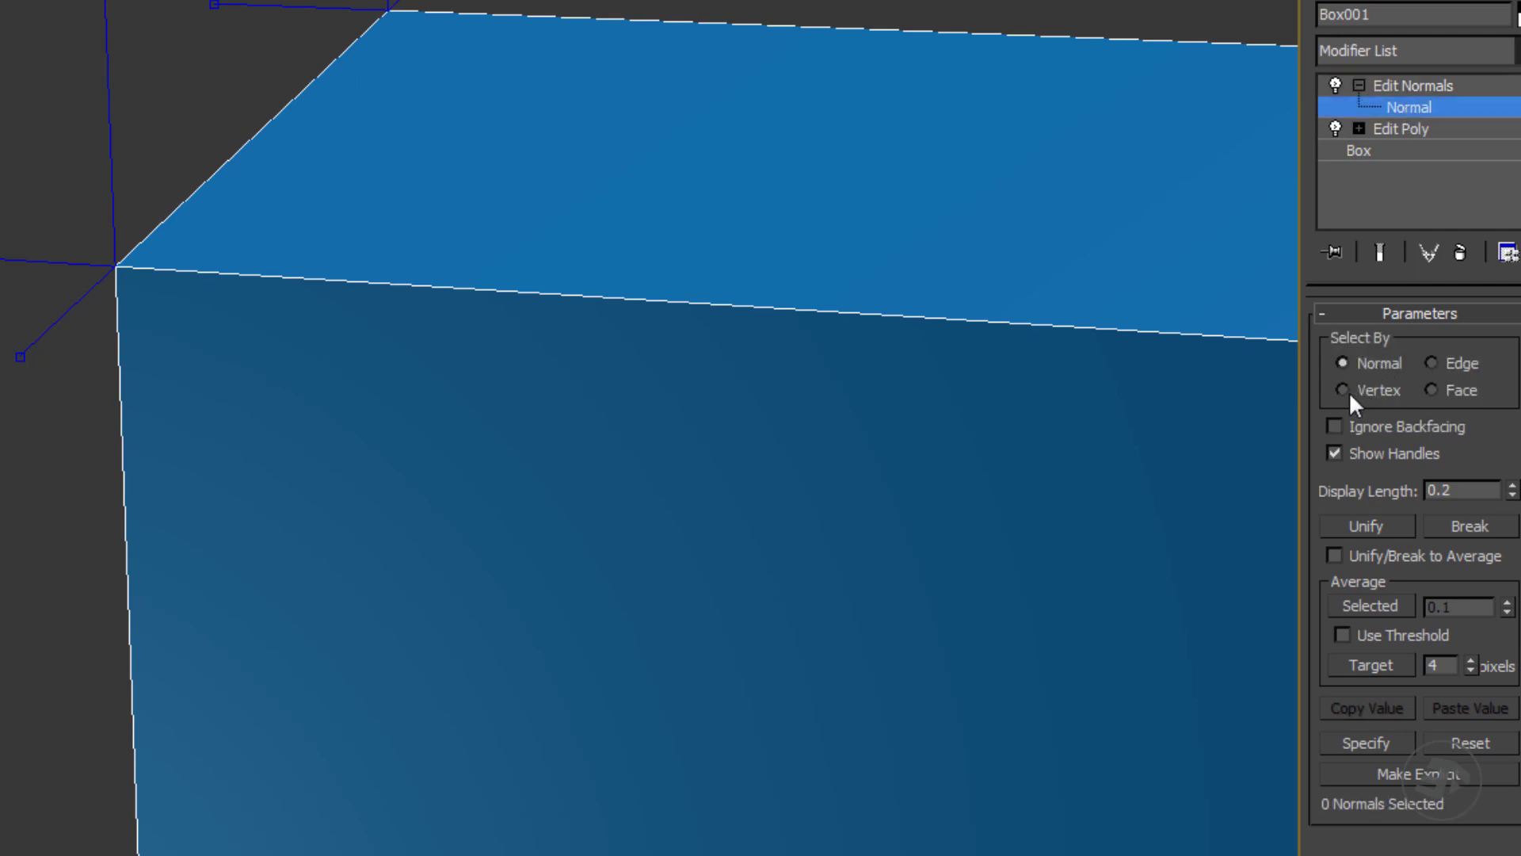
click(122, 263)
View the split normals around the box and delete the Edit Normals modifier.
alt+middle_drag(108, 349, 568, 381)
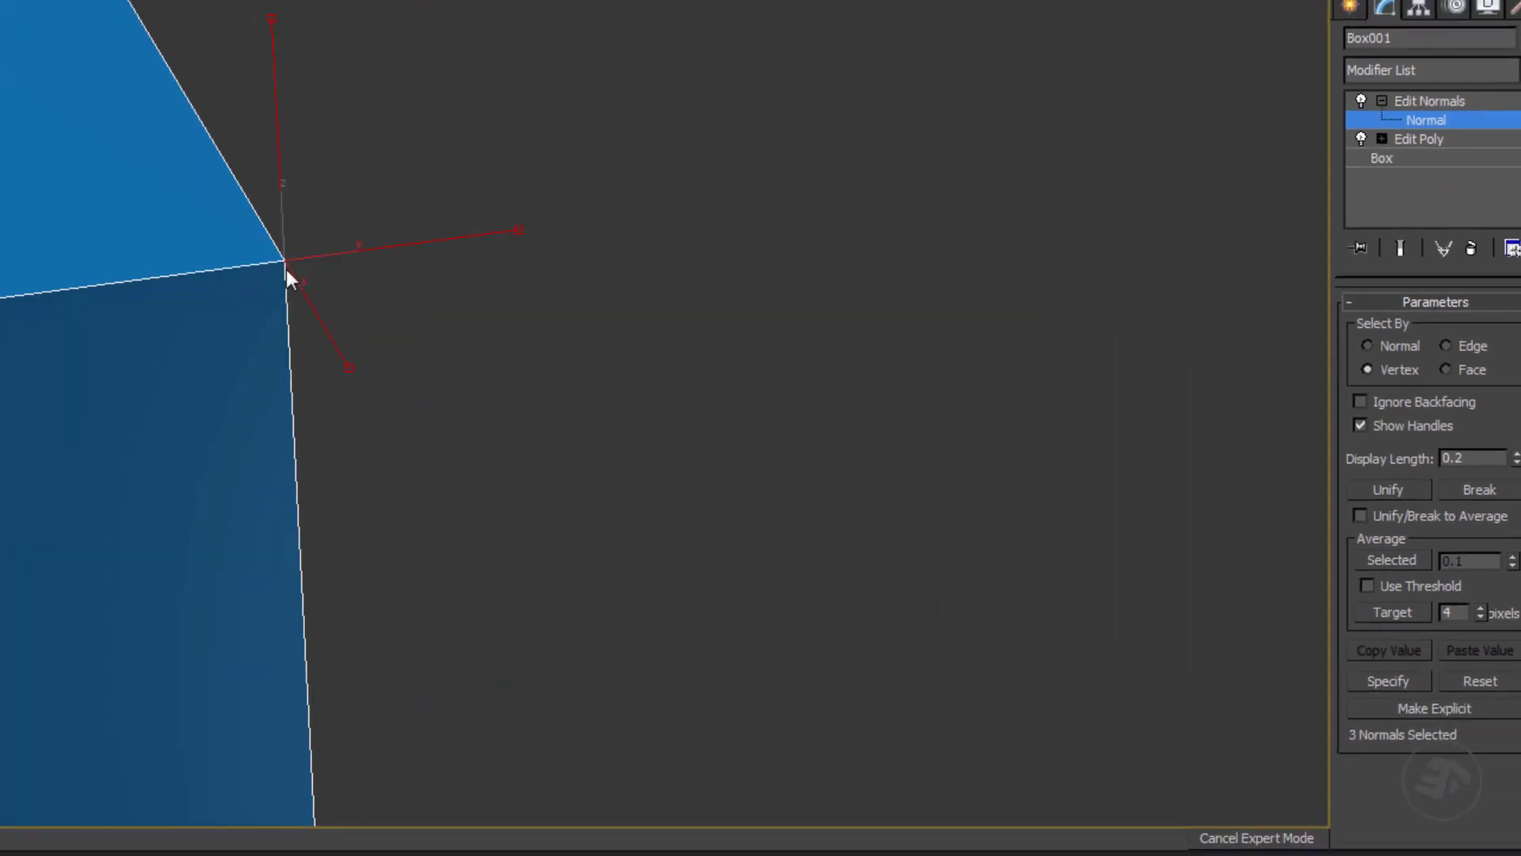
scroll(286, 271, down, 10)
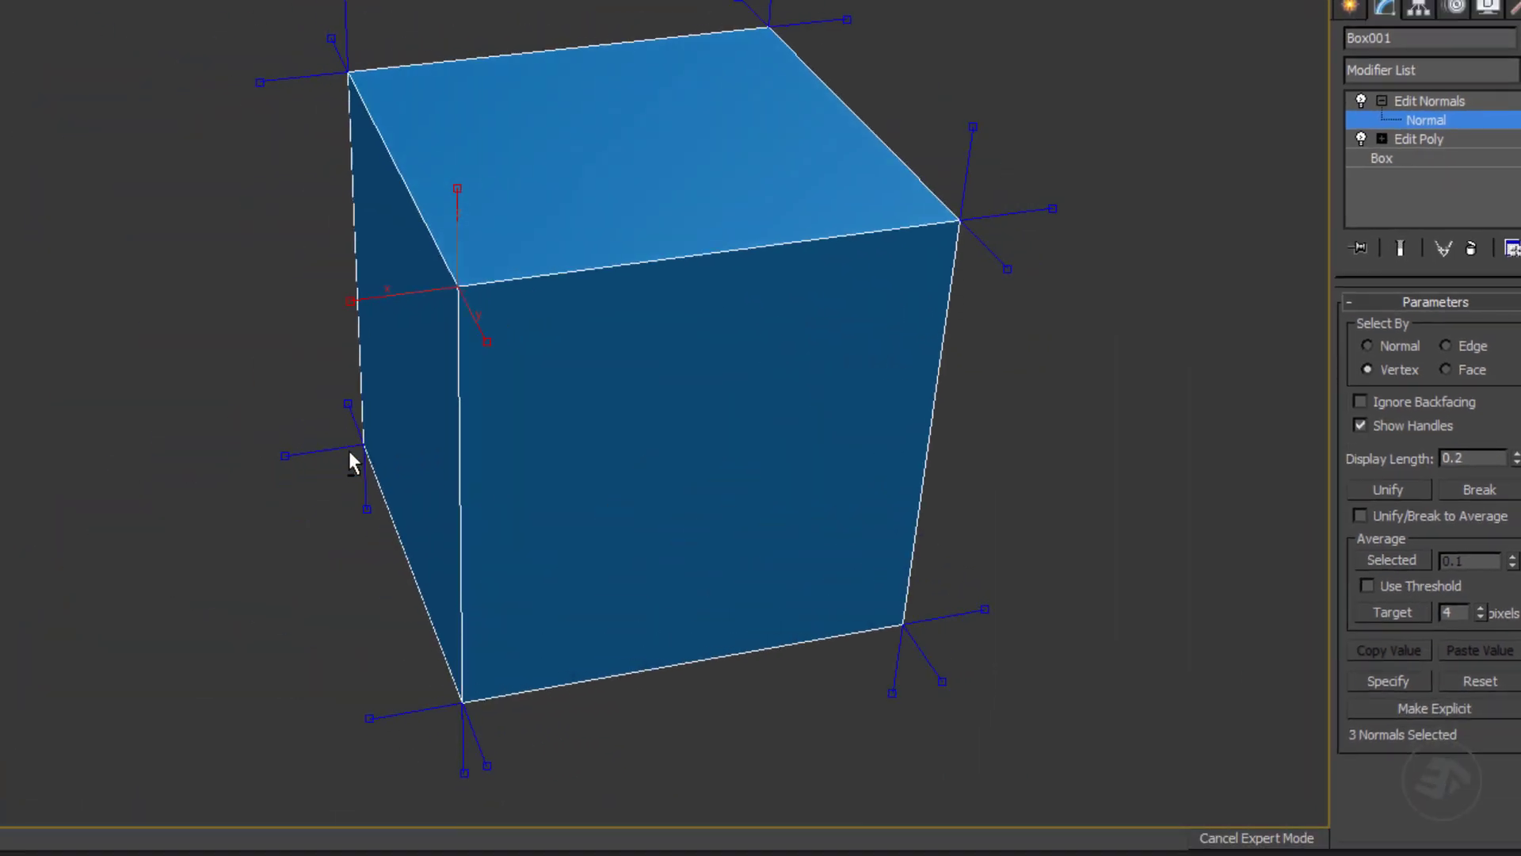
scroll(349, 450, down, 3)
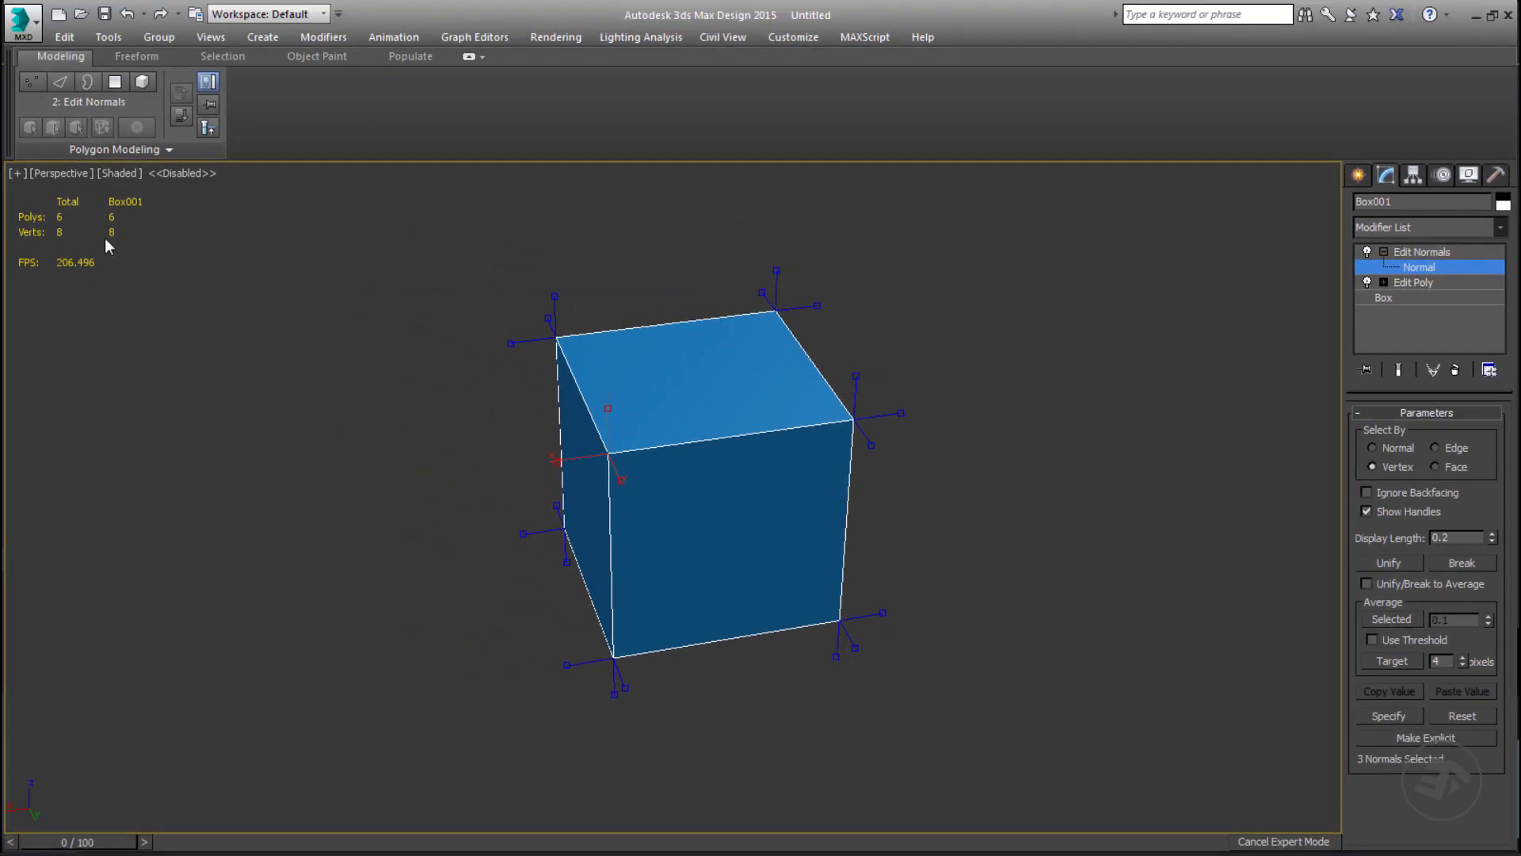
alt+middle_drag(108, 246, 632, 243)
alt+middle_drag(282, 485, 604, 604)
scroll(625, 487, up, 5)
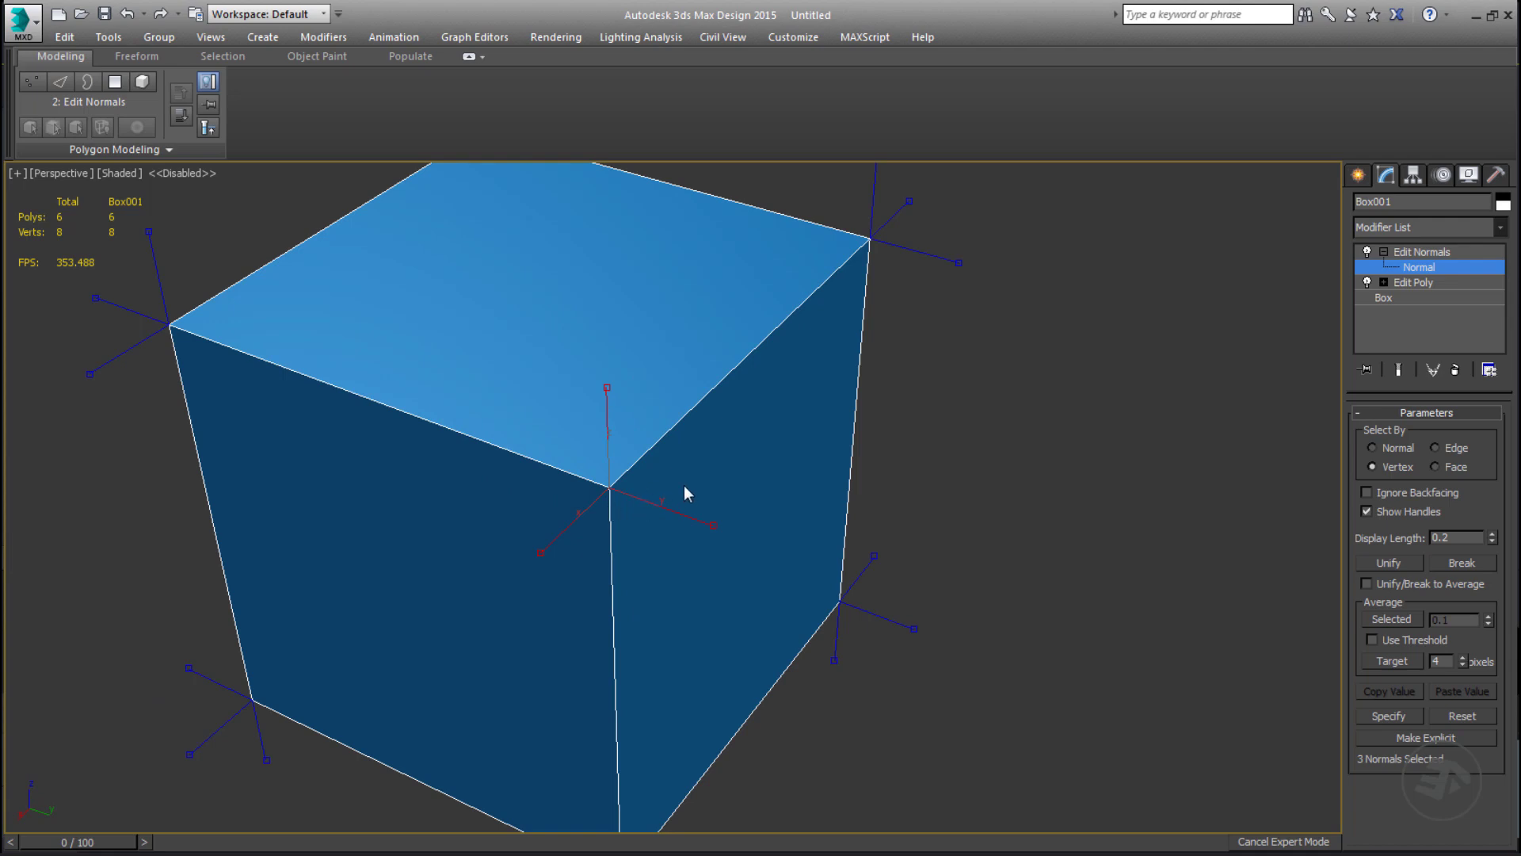
click(1399, 252)
right_click(1398, 254)
click(1363, 273)
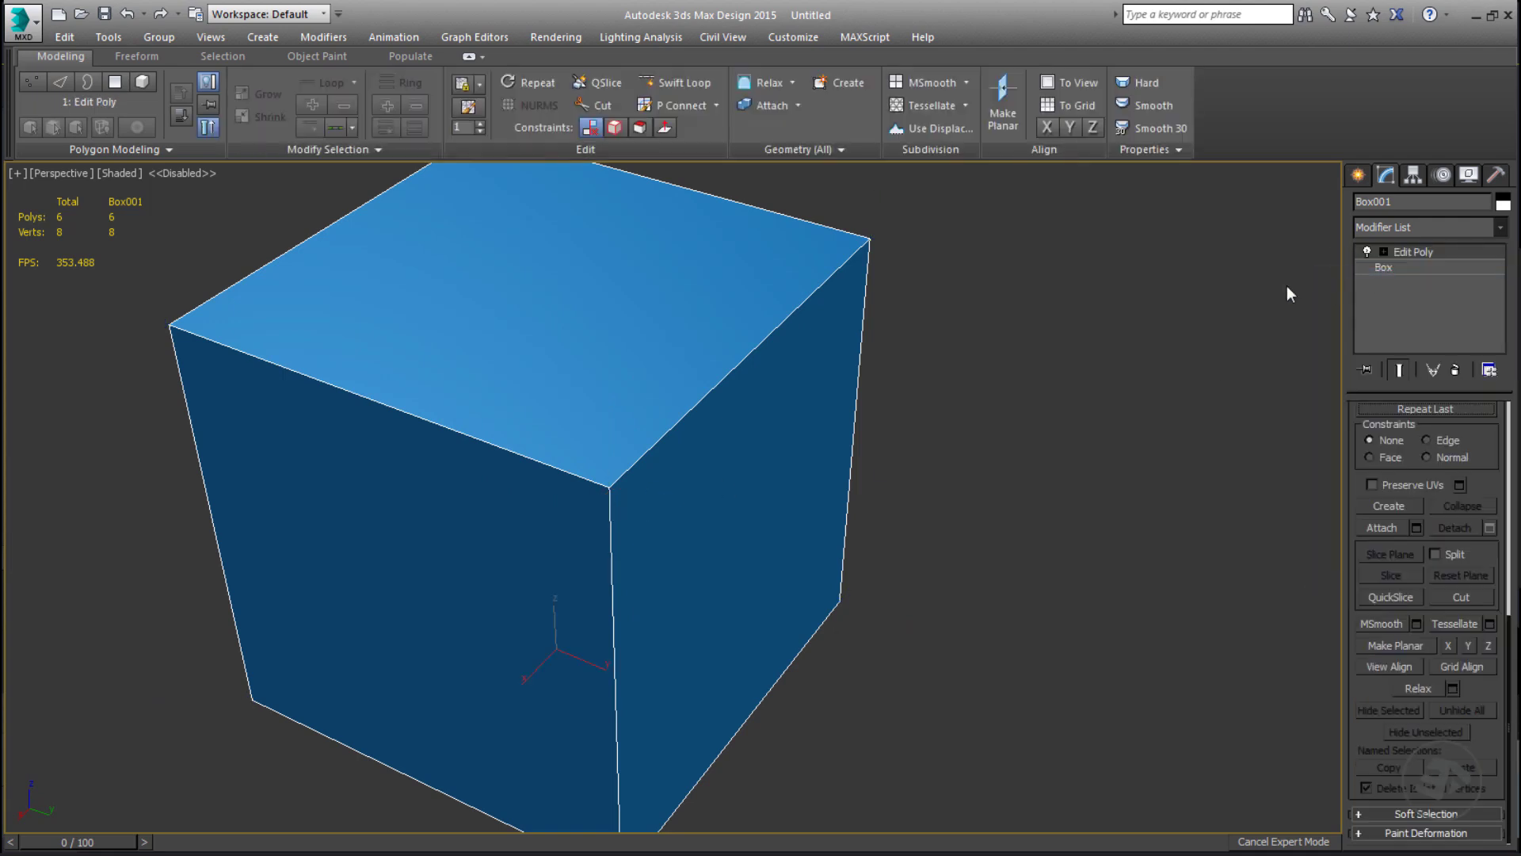
Smooth the whole box and add a new Edit Normals modifier on top of Edit Poly.
click(1154, 105)
click(1501, 228)
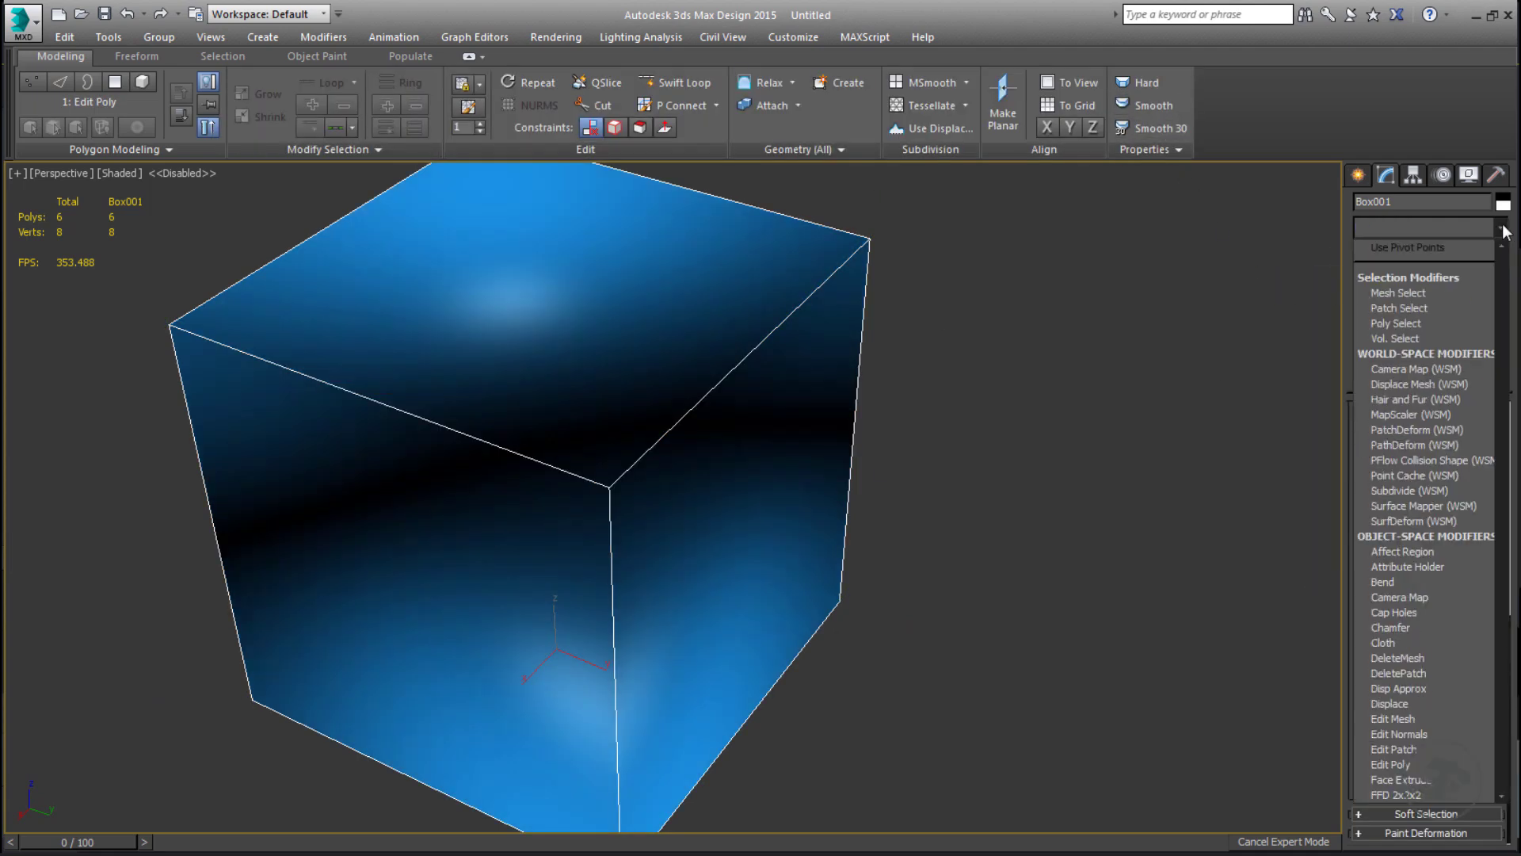
click(1434, 264)
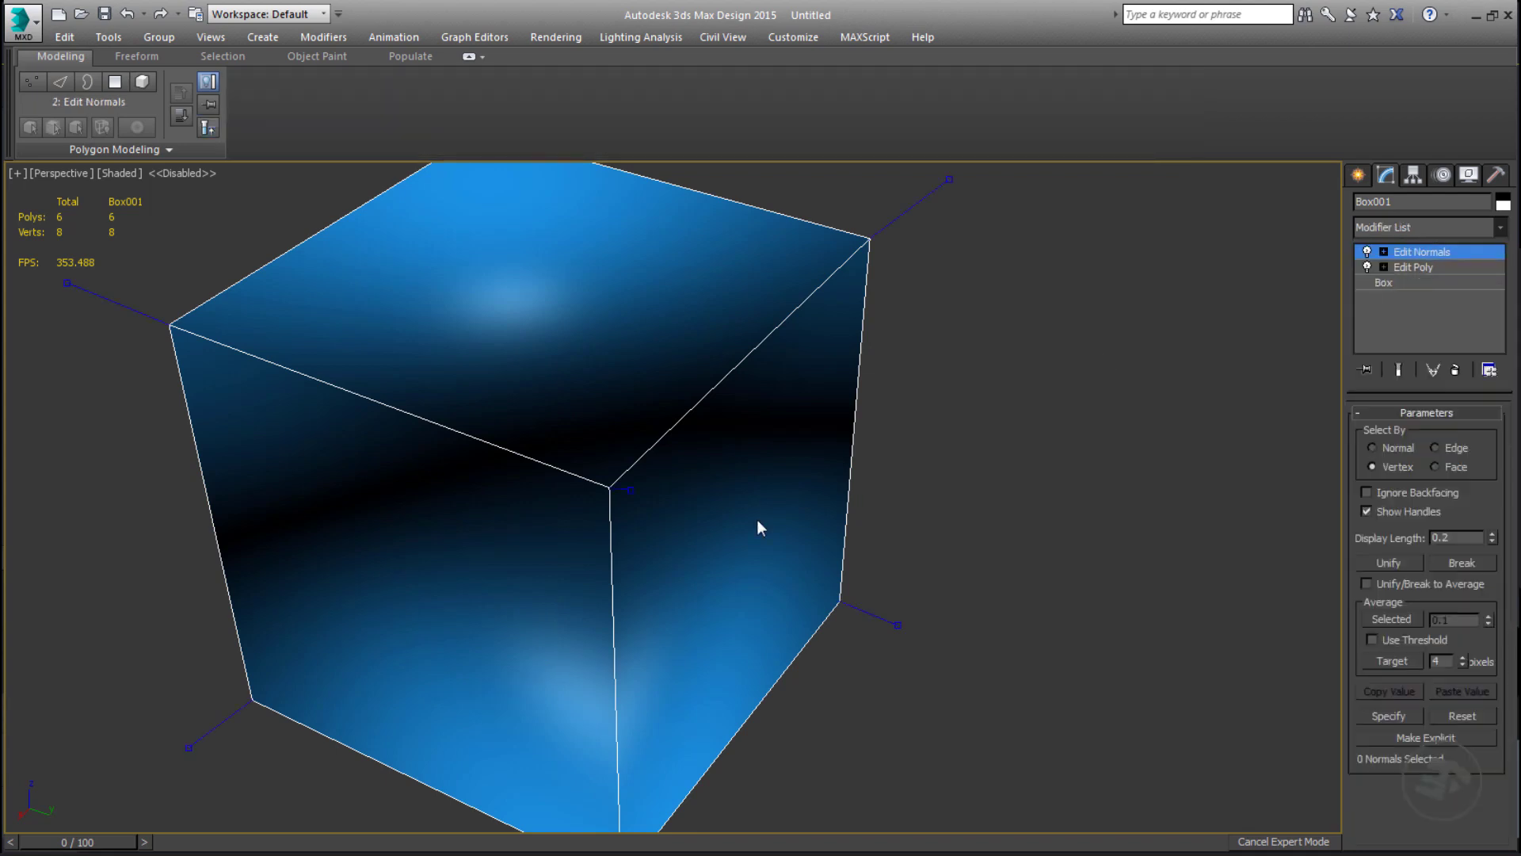
Select the normal at an upper corner of the smoothed box and turn off the normals' handles.
alt+middle_drag(759, 527, 729, 493)
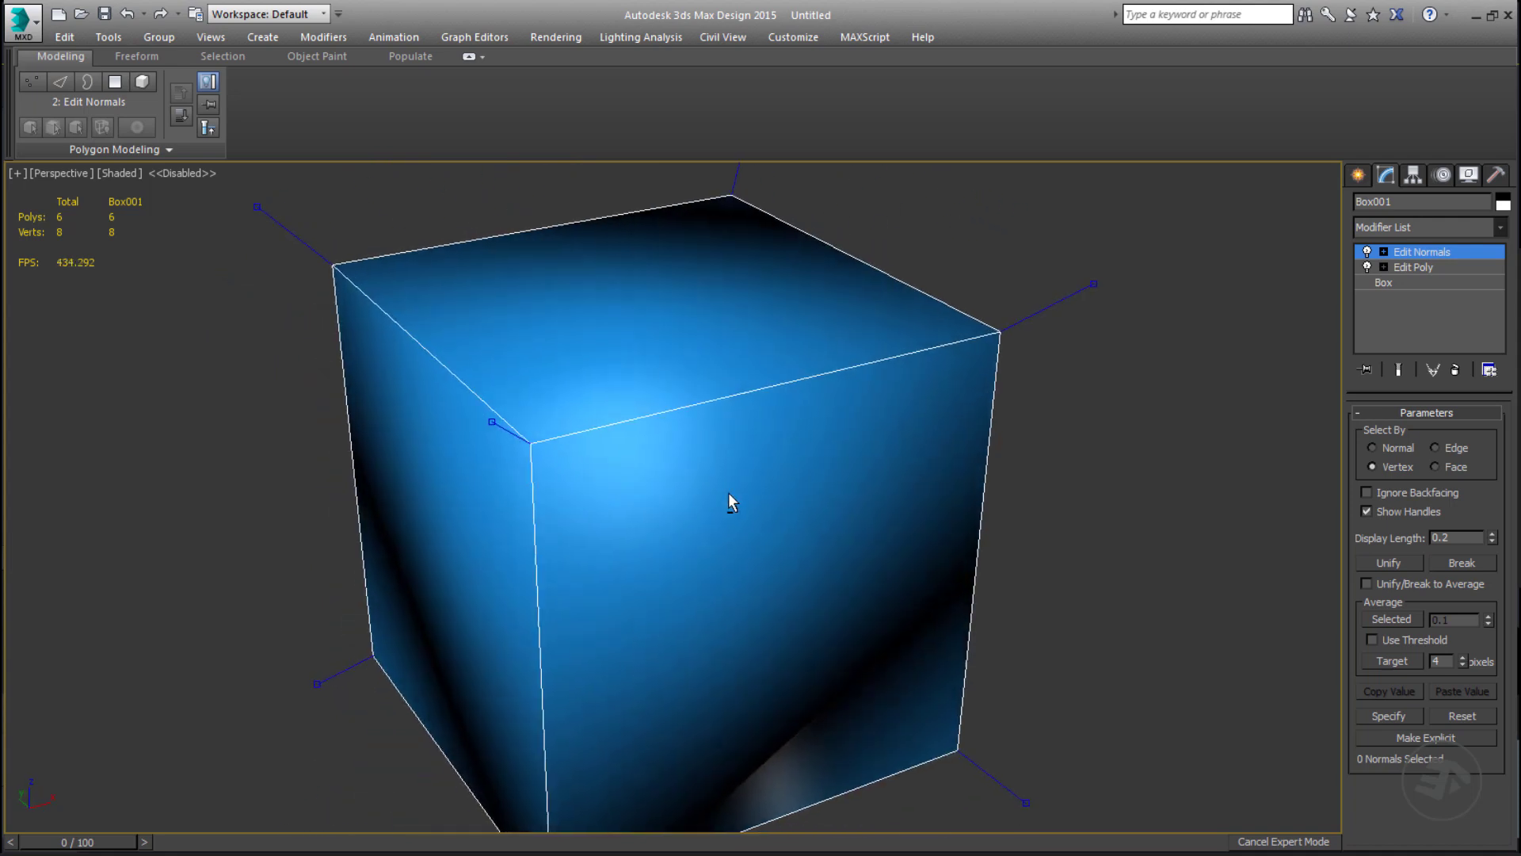
click(984, 364)
alt+middle_drag(995, 374, 944, 402)
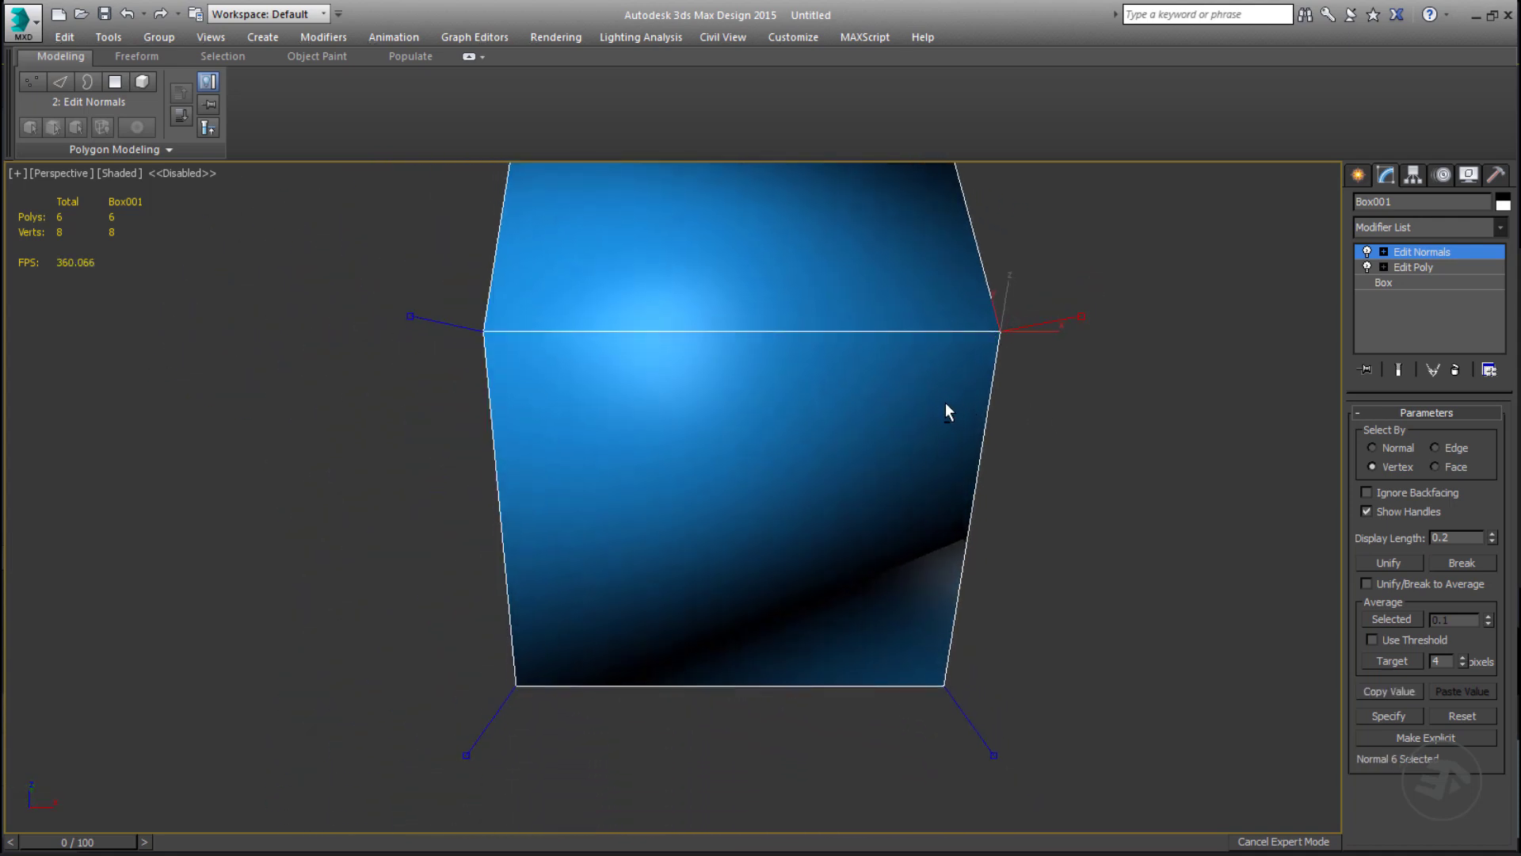
click(1367, 511)
alt+middle_drag(1028, 446, 502, 452)
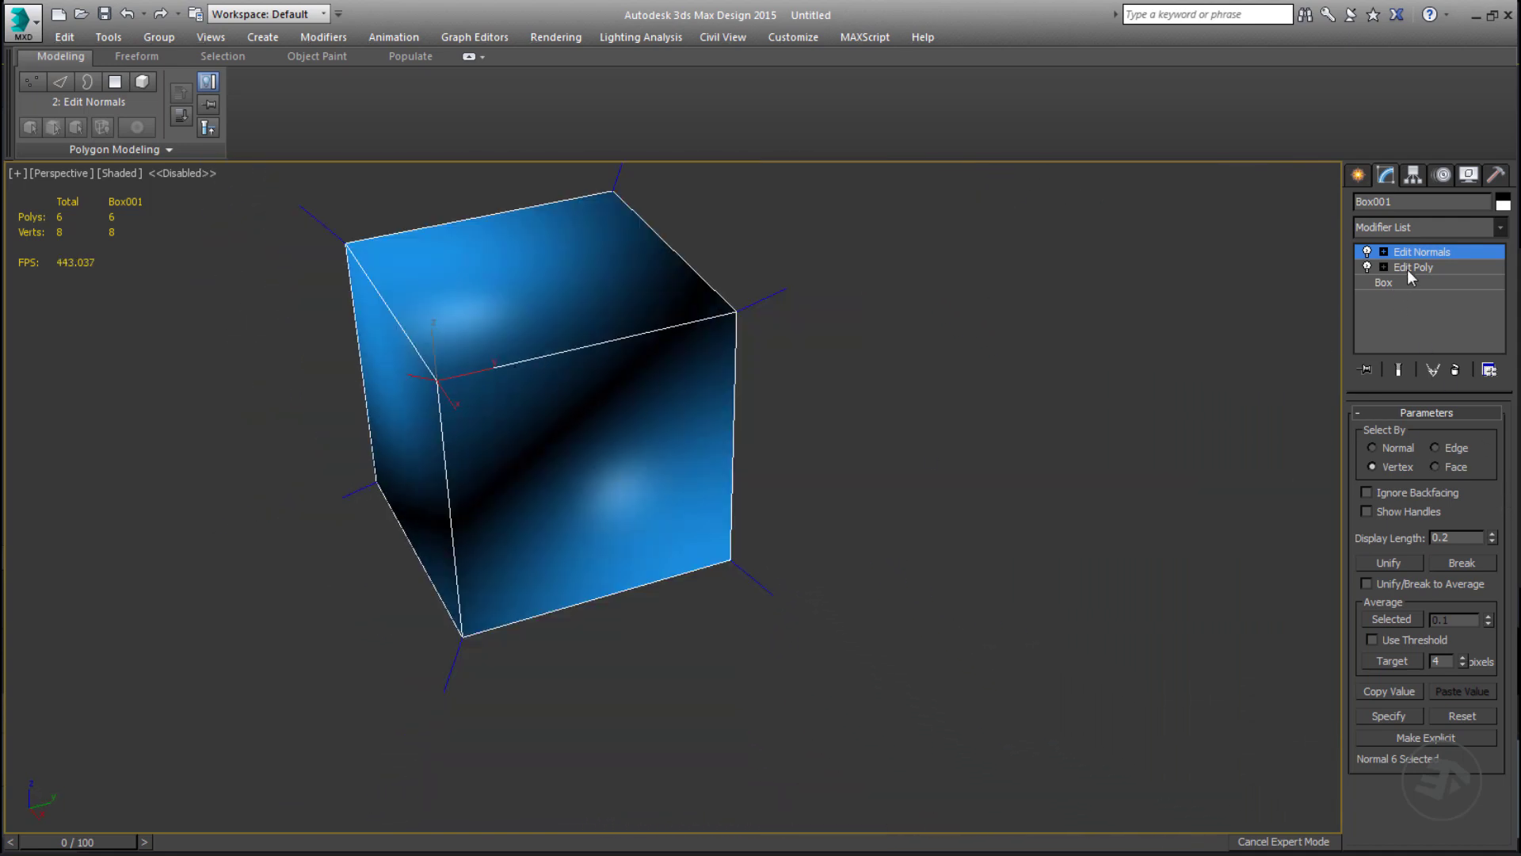
Delete the Edit Normals modifier from the smoothed box, keeping only Edit Poly above the base object.
right_click(1387, 254)
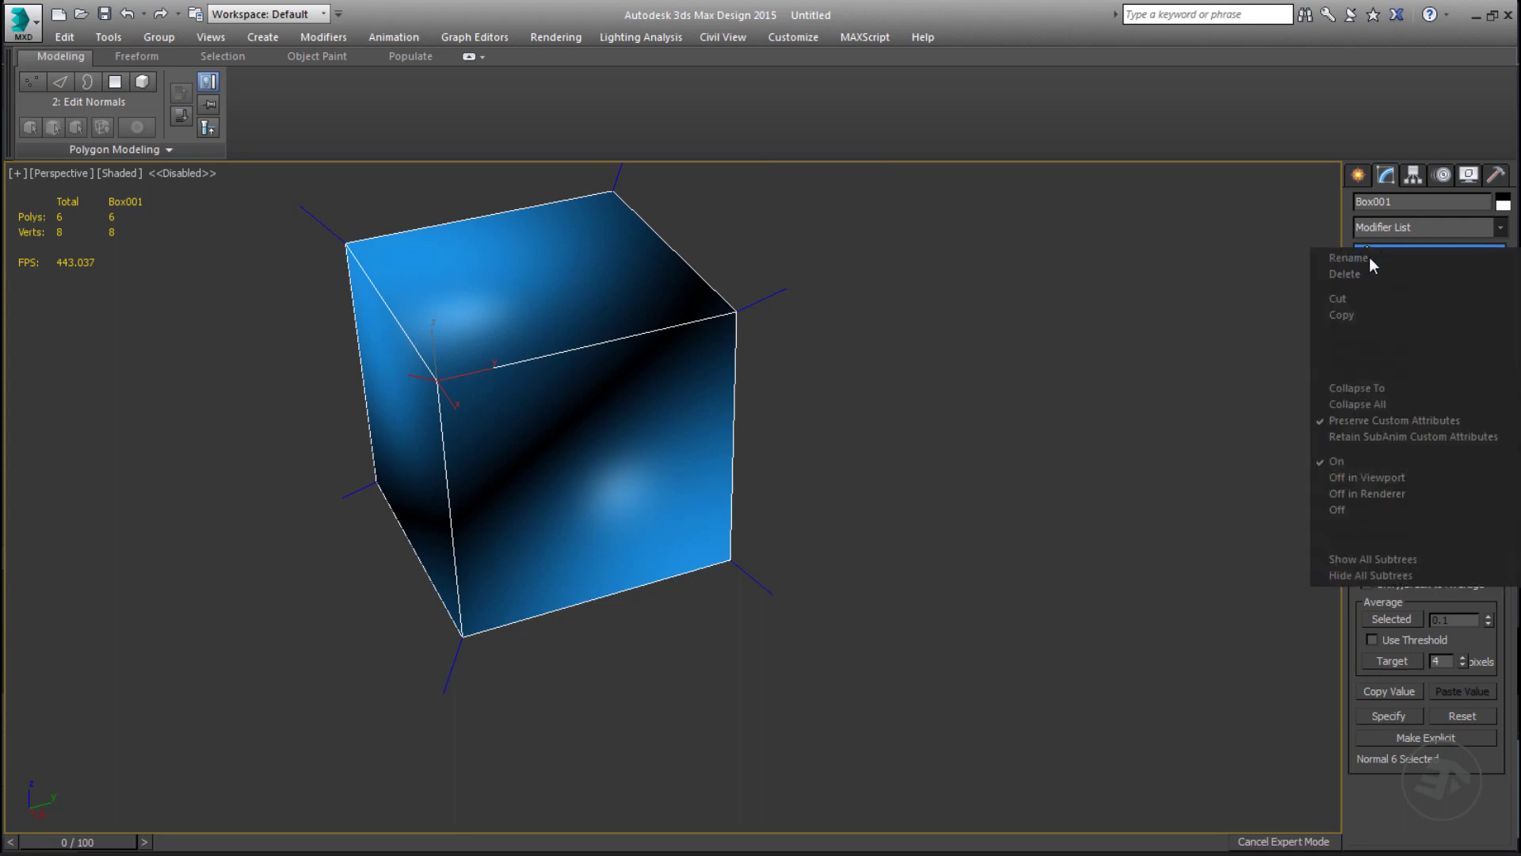
click(1353, 273)
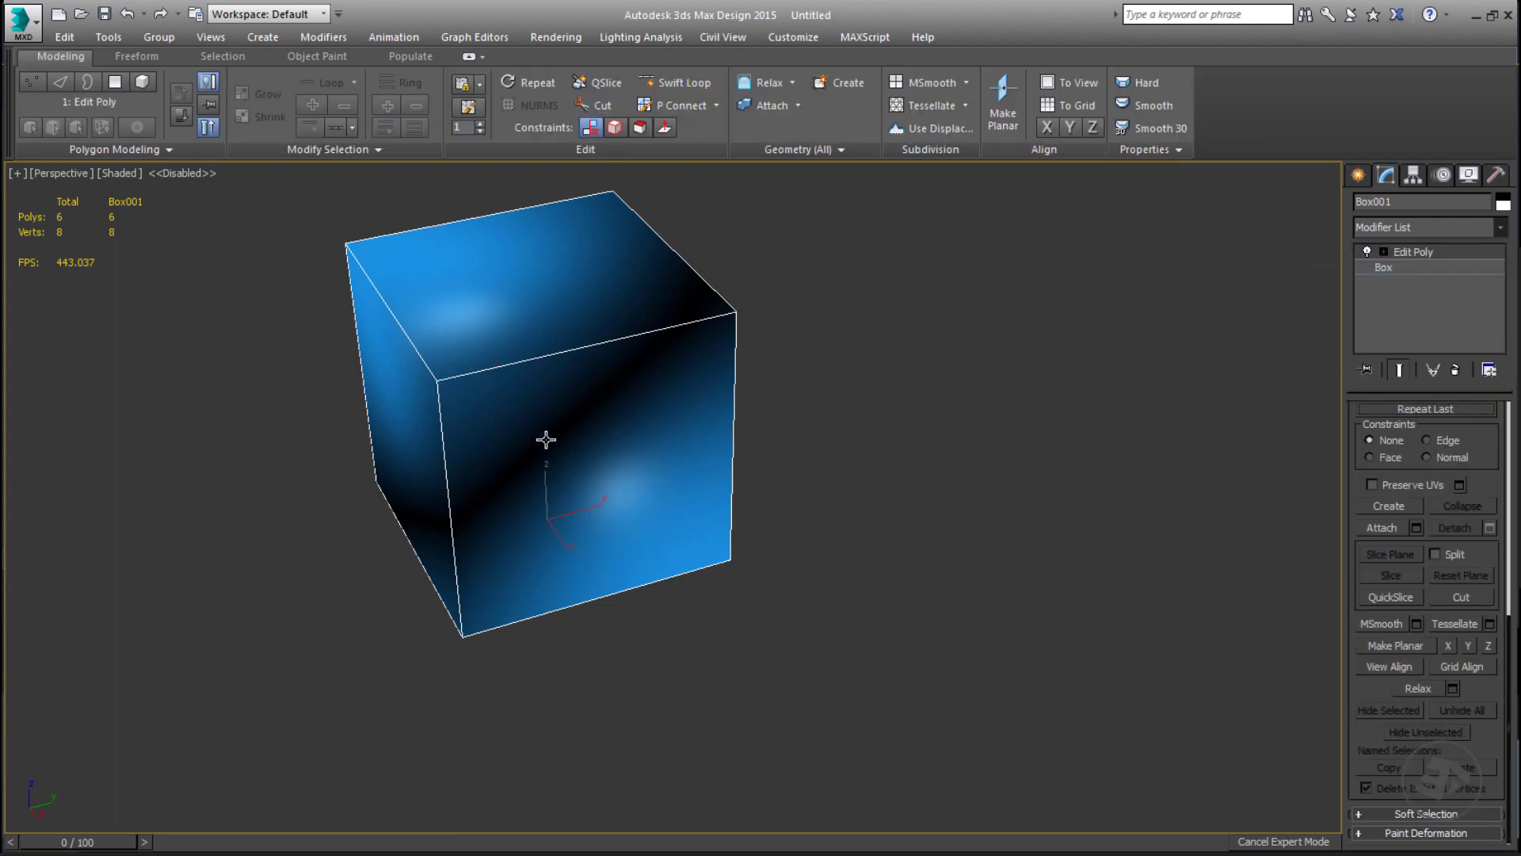
middle_drag(559, 430, 692, 478)
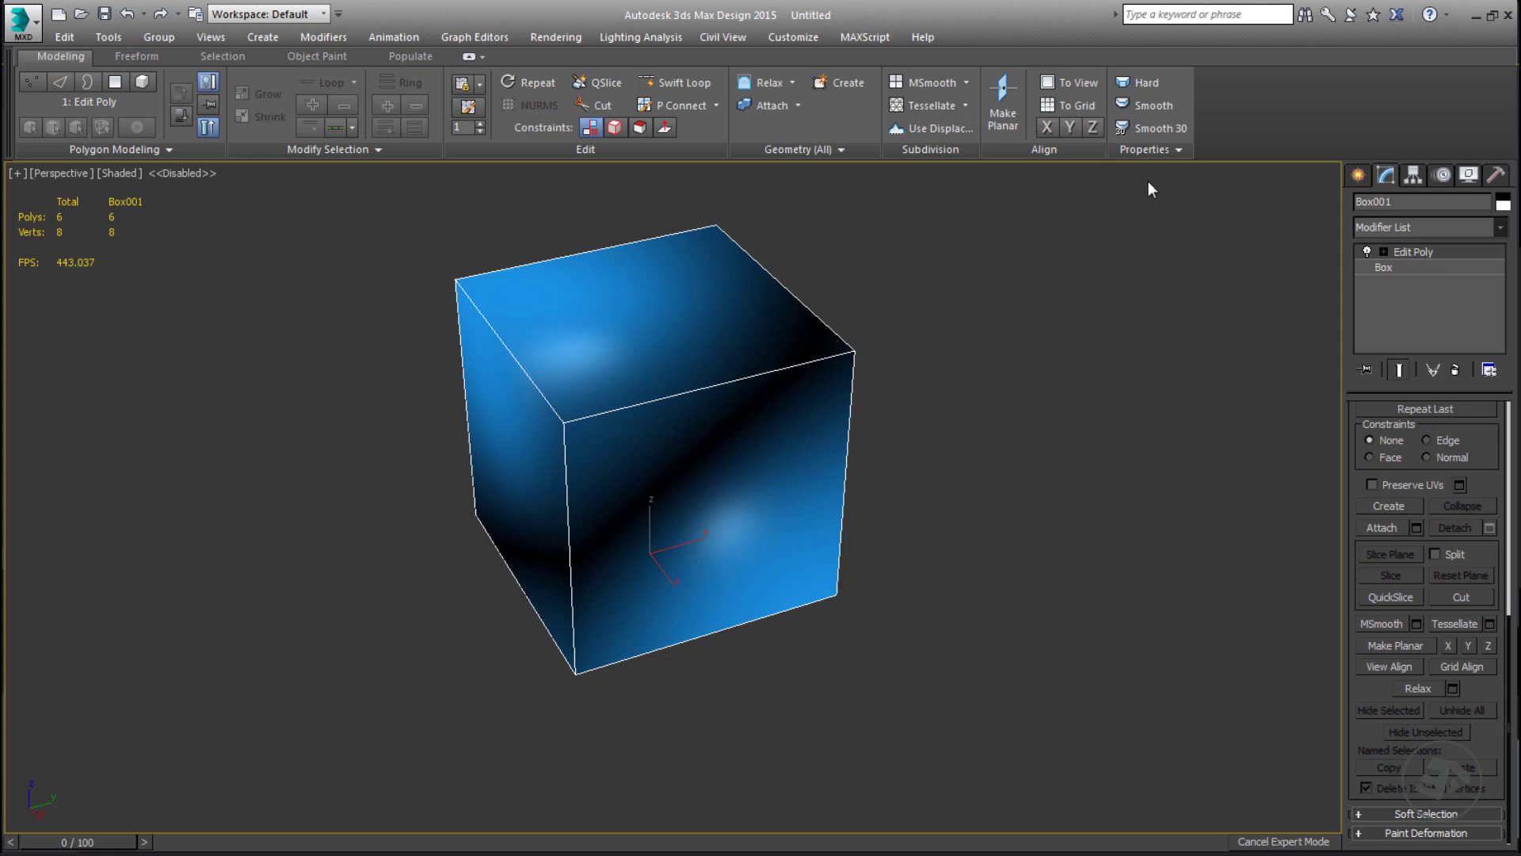
Harden the whole box's shading and auto-smooth all its polygons with a threshold of 45.
click(1146, 84)
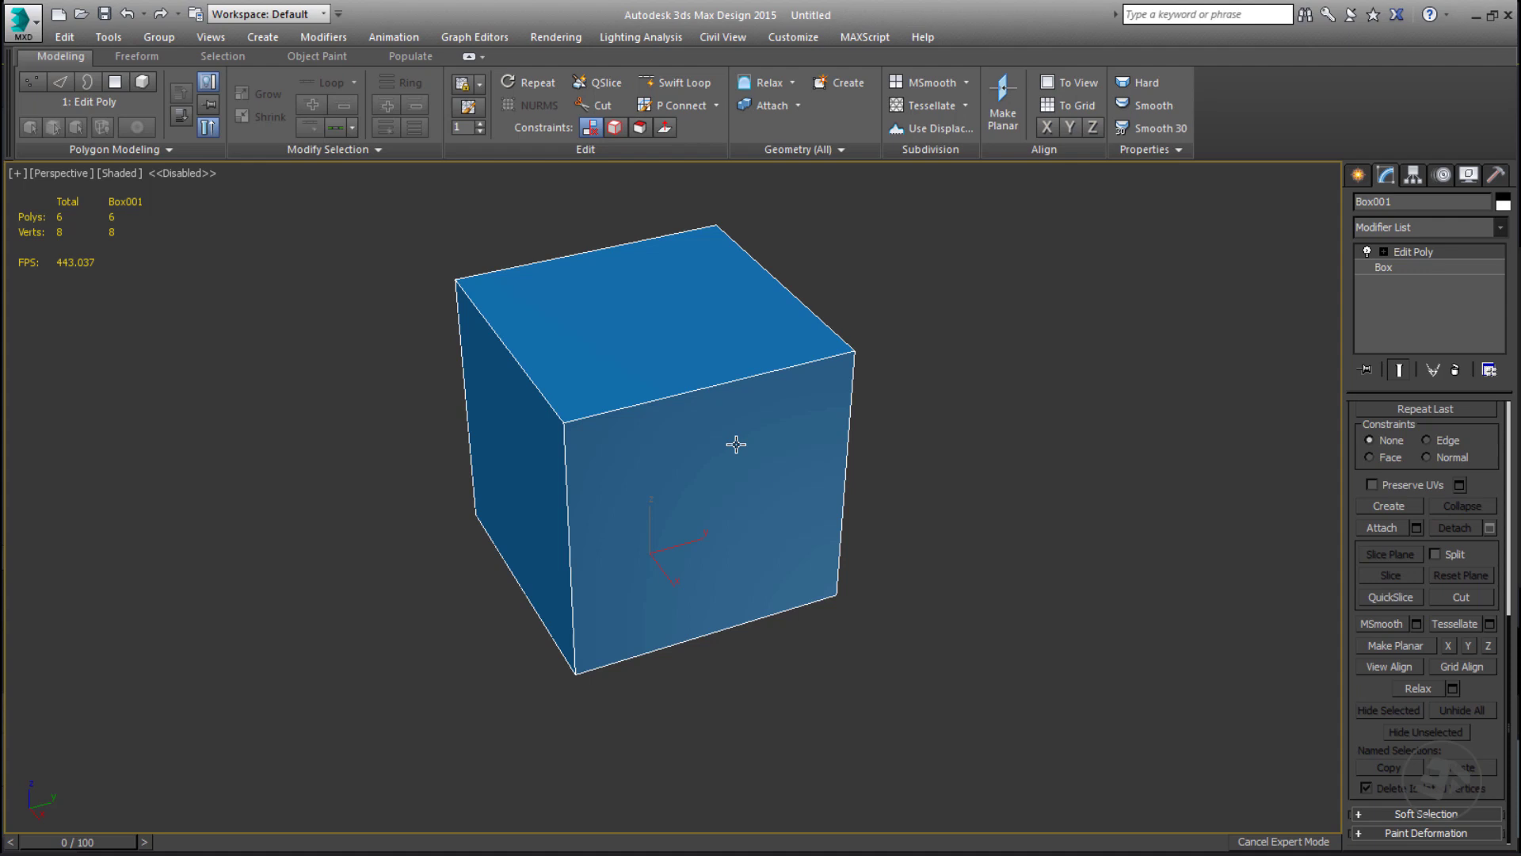
key(4)
drag(1508, 558, 1508, 728)
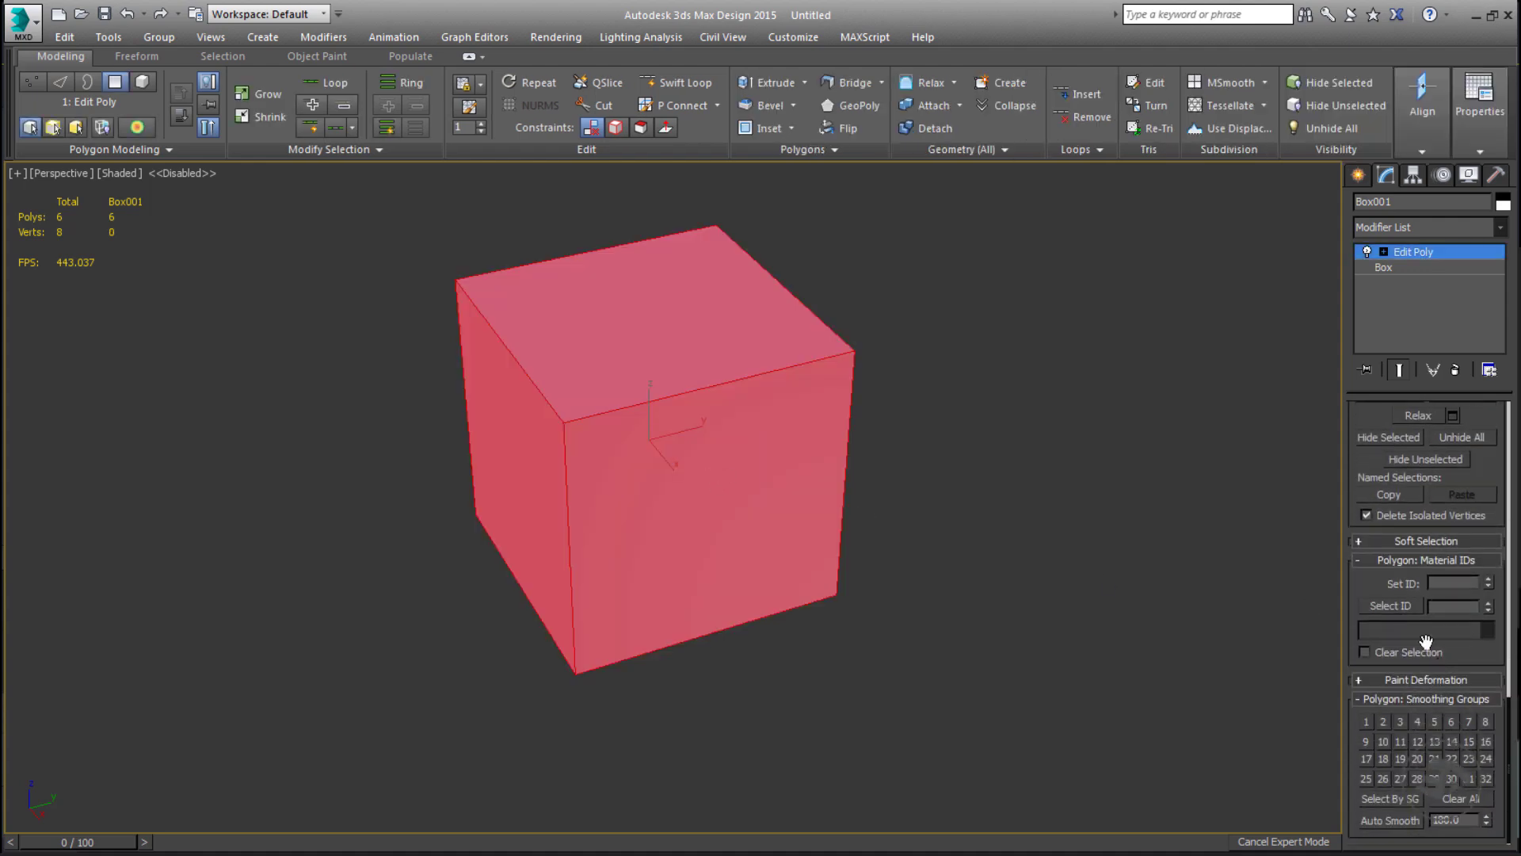
double_click(1446, 820)
text(45)
click(1380, 824)
Inspect which smoothing group is assigned to the individual side, top and bottom faces of the box.
alt+middle_drag(744, 595, 924, 516)
click(923, 517)
alt+middle_drag(742, 532, 795, 489)
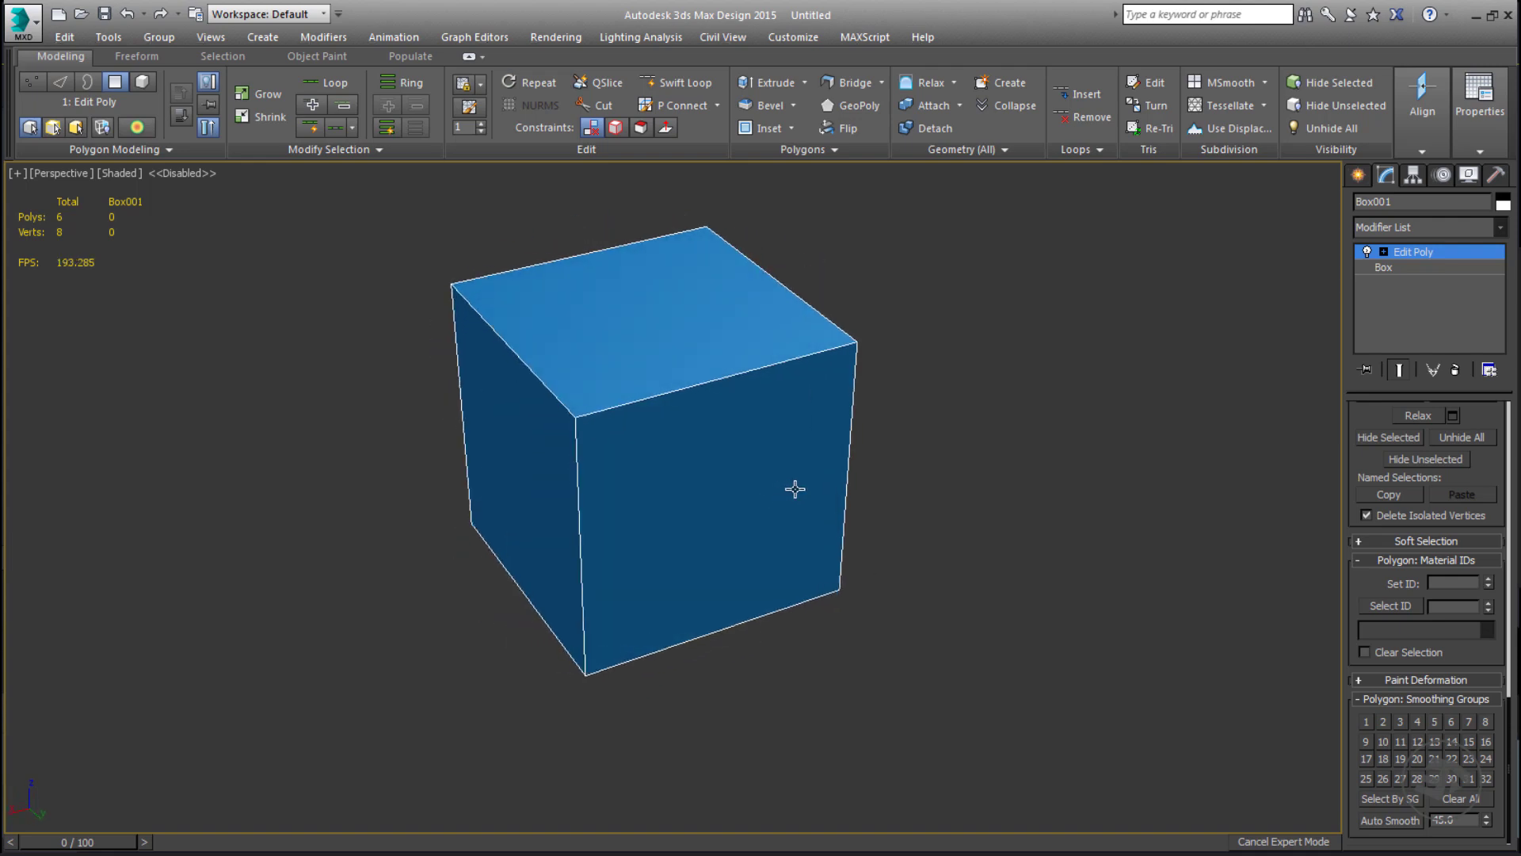
click(782, 478)
click(622, 349)
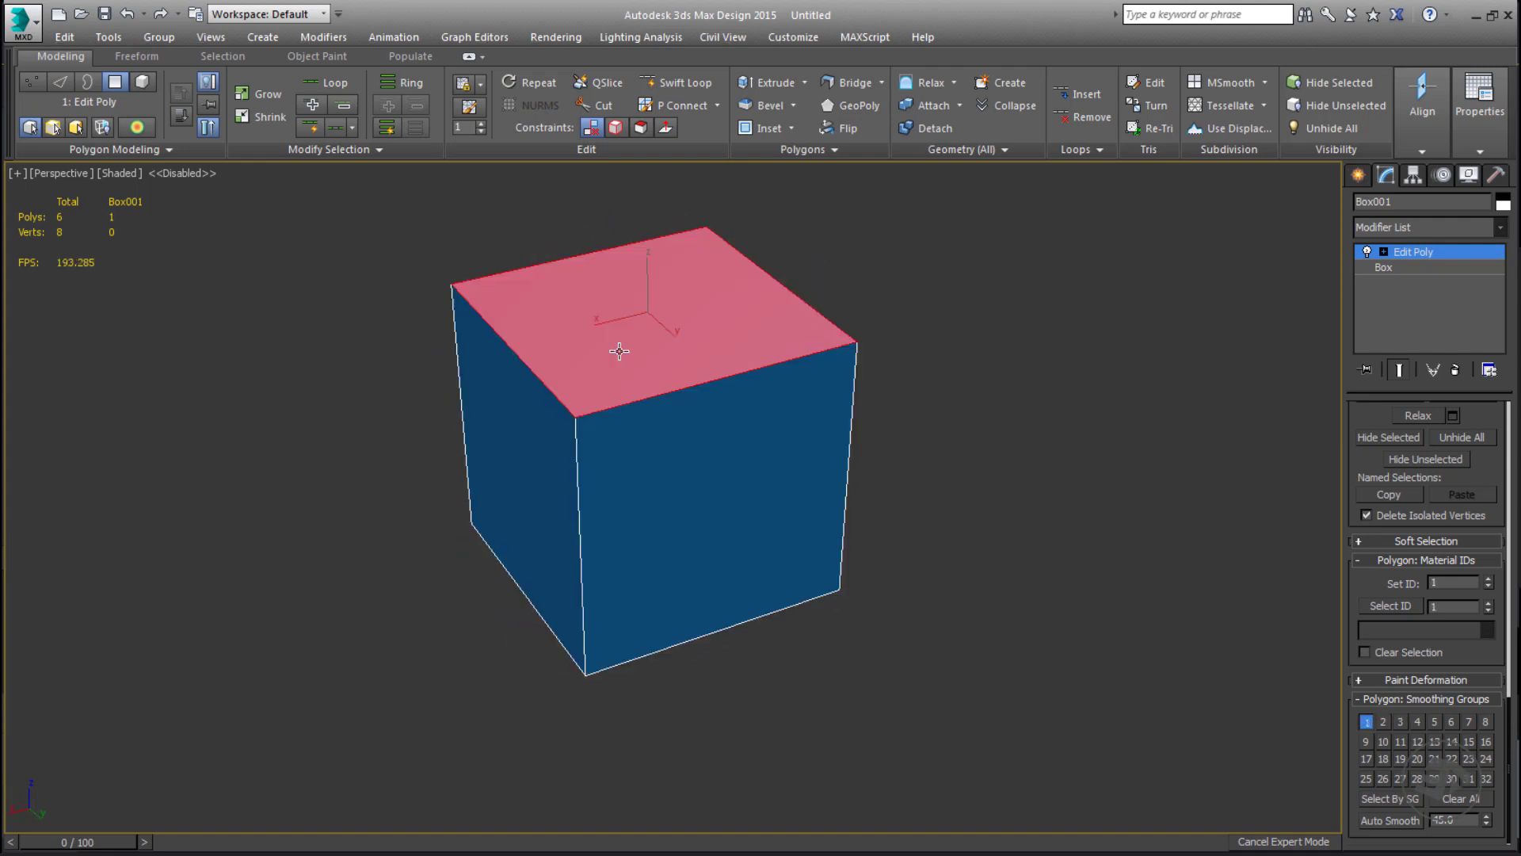
click(681, 523)
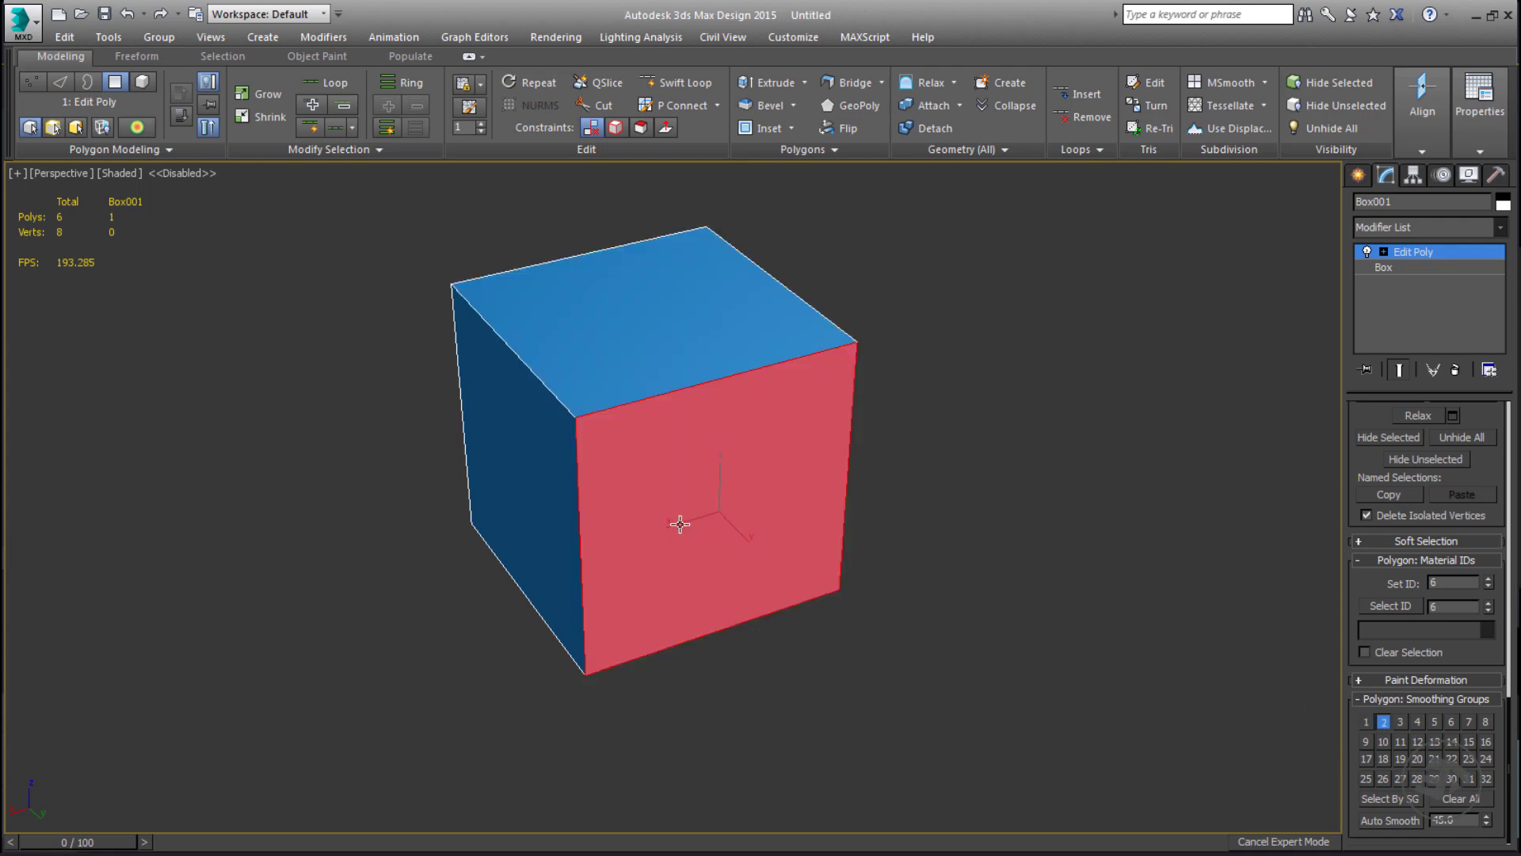
click(555, 495)
alt+middle_drag(682, 605, 681, 479)
click(697, 616)
alt+middle_drag(793, 529, 744, 736)
click(933, 500)
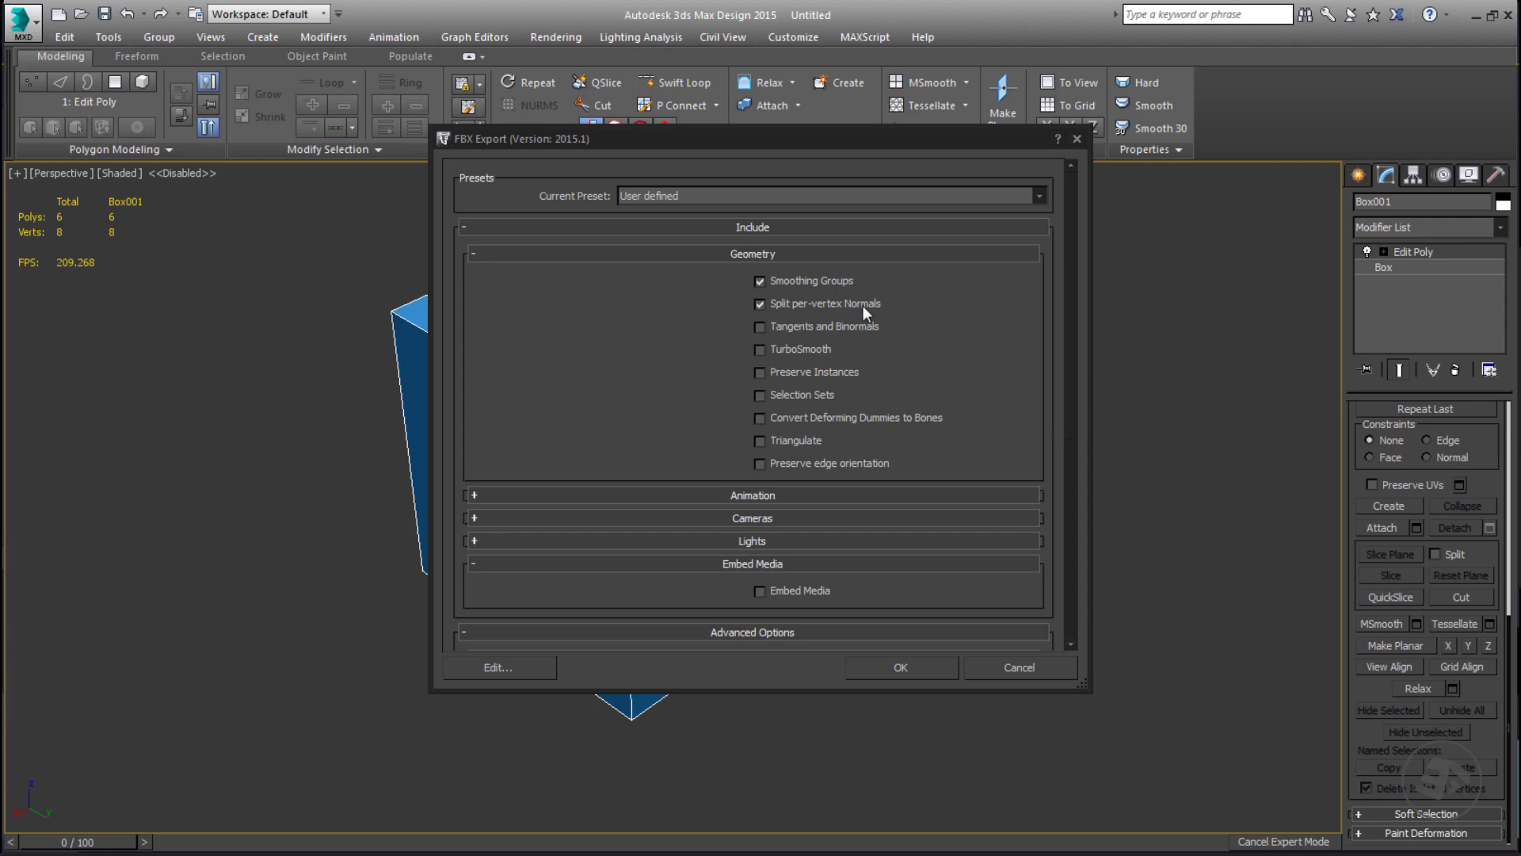
Cancel the FBX export and check the smoothing groups of all the box's polygons and of one side face.
click(1003, 667)
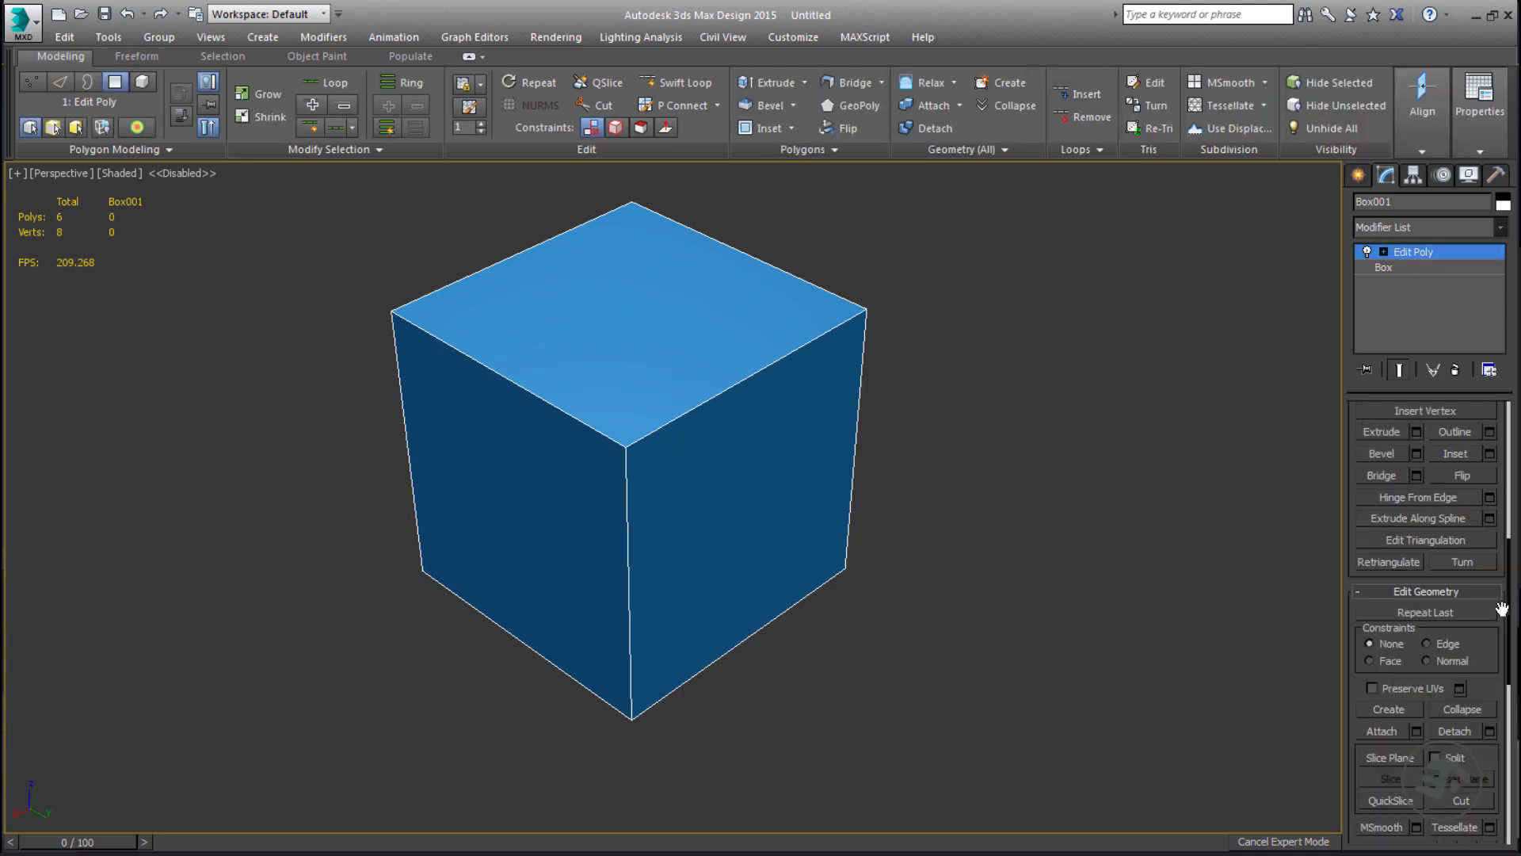
scroll(1502, 608, down, 10)
key(ctrl+a)
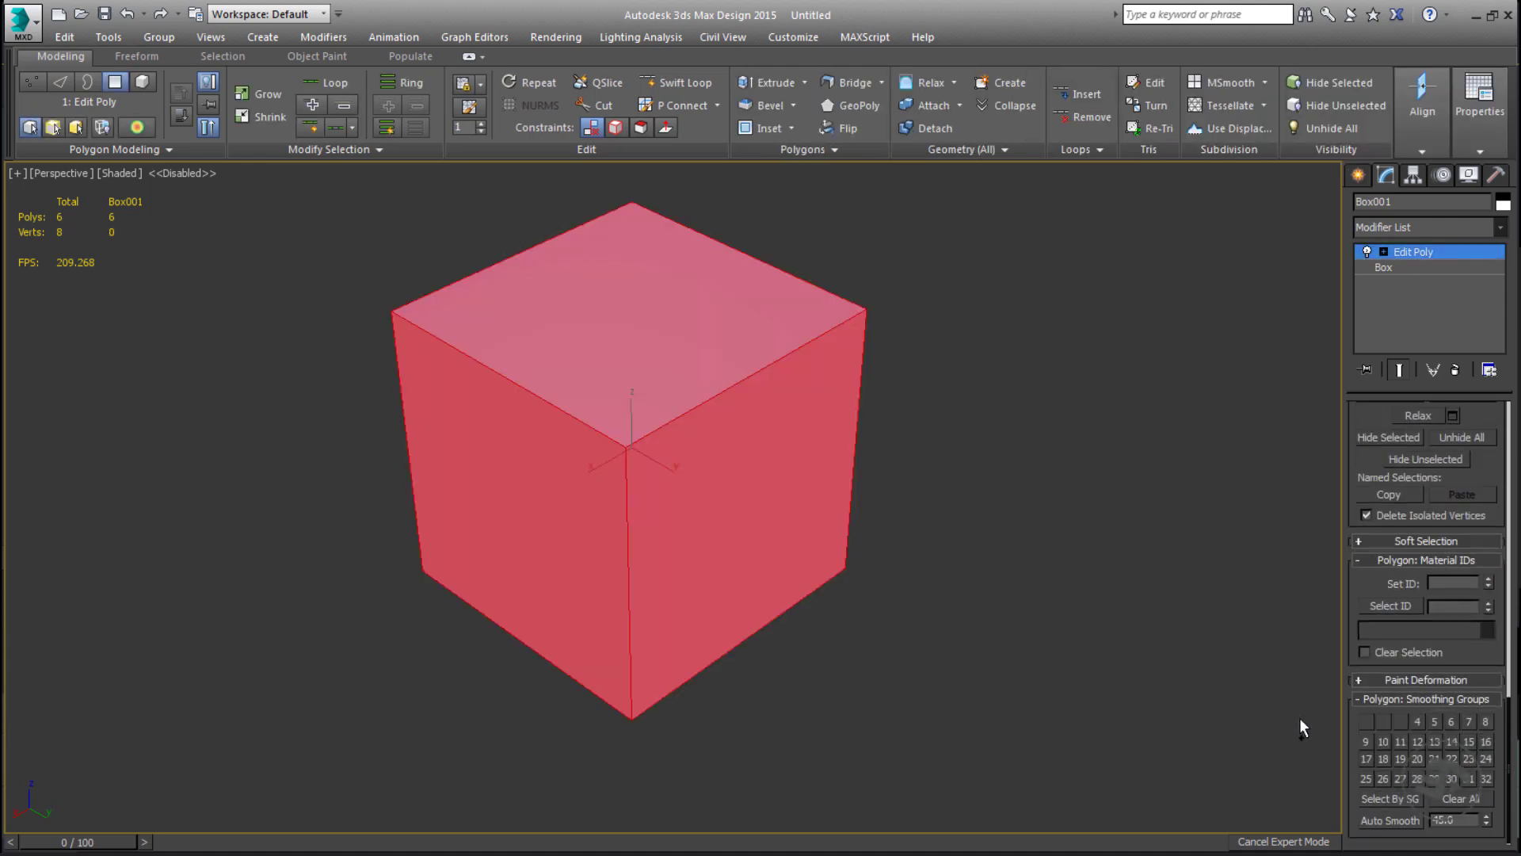
click(893, 581)
click(761, 499)
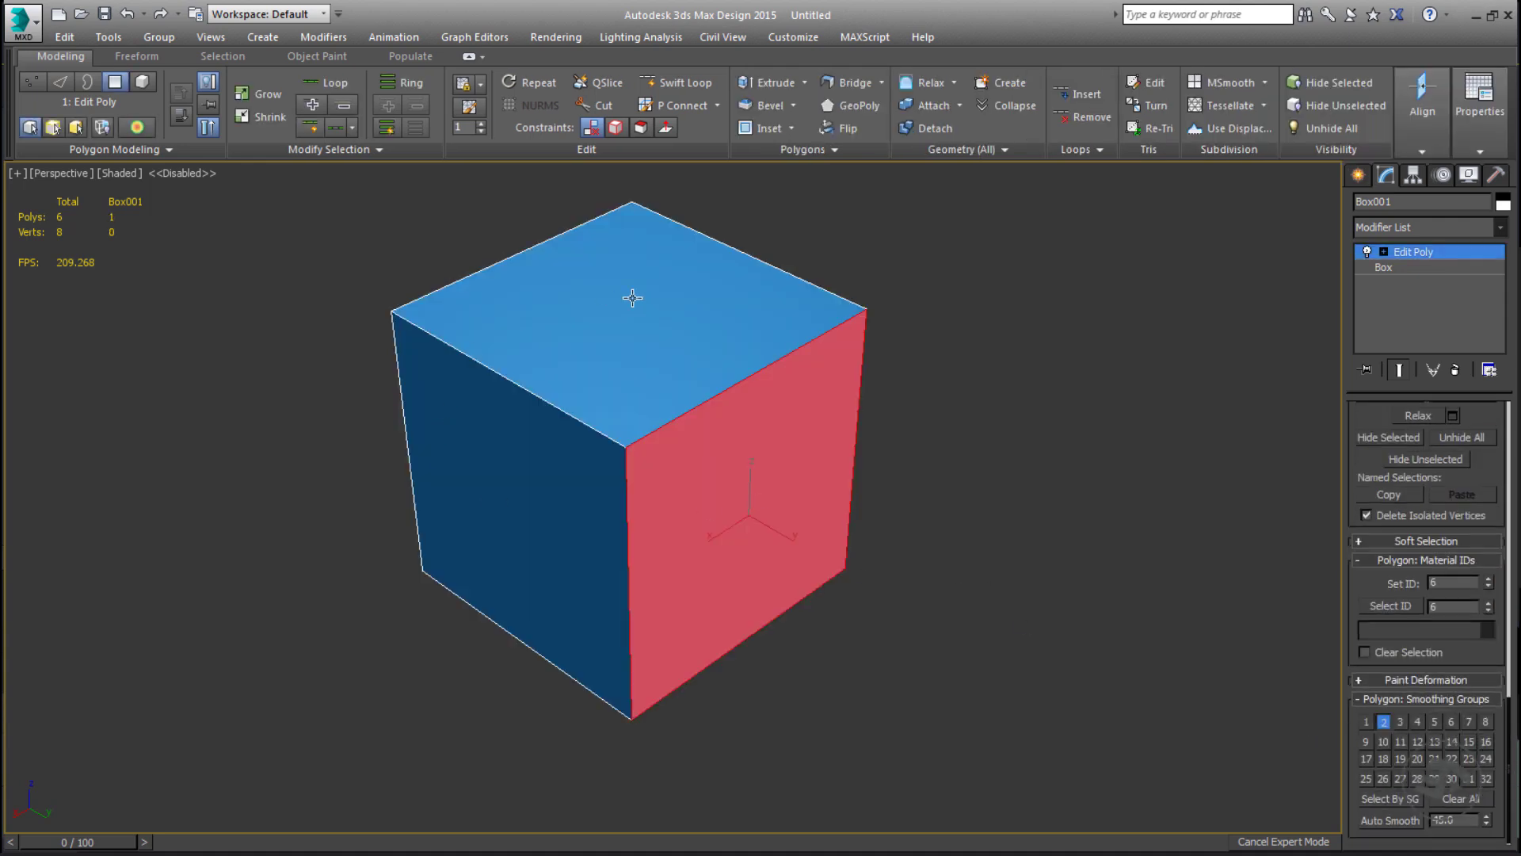
Look at the box's corner vertices and detach its top and bottom faces as a separate element.
key(1)
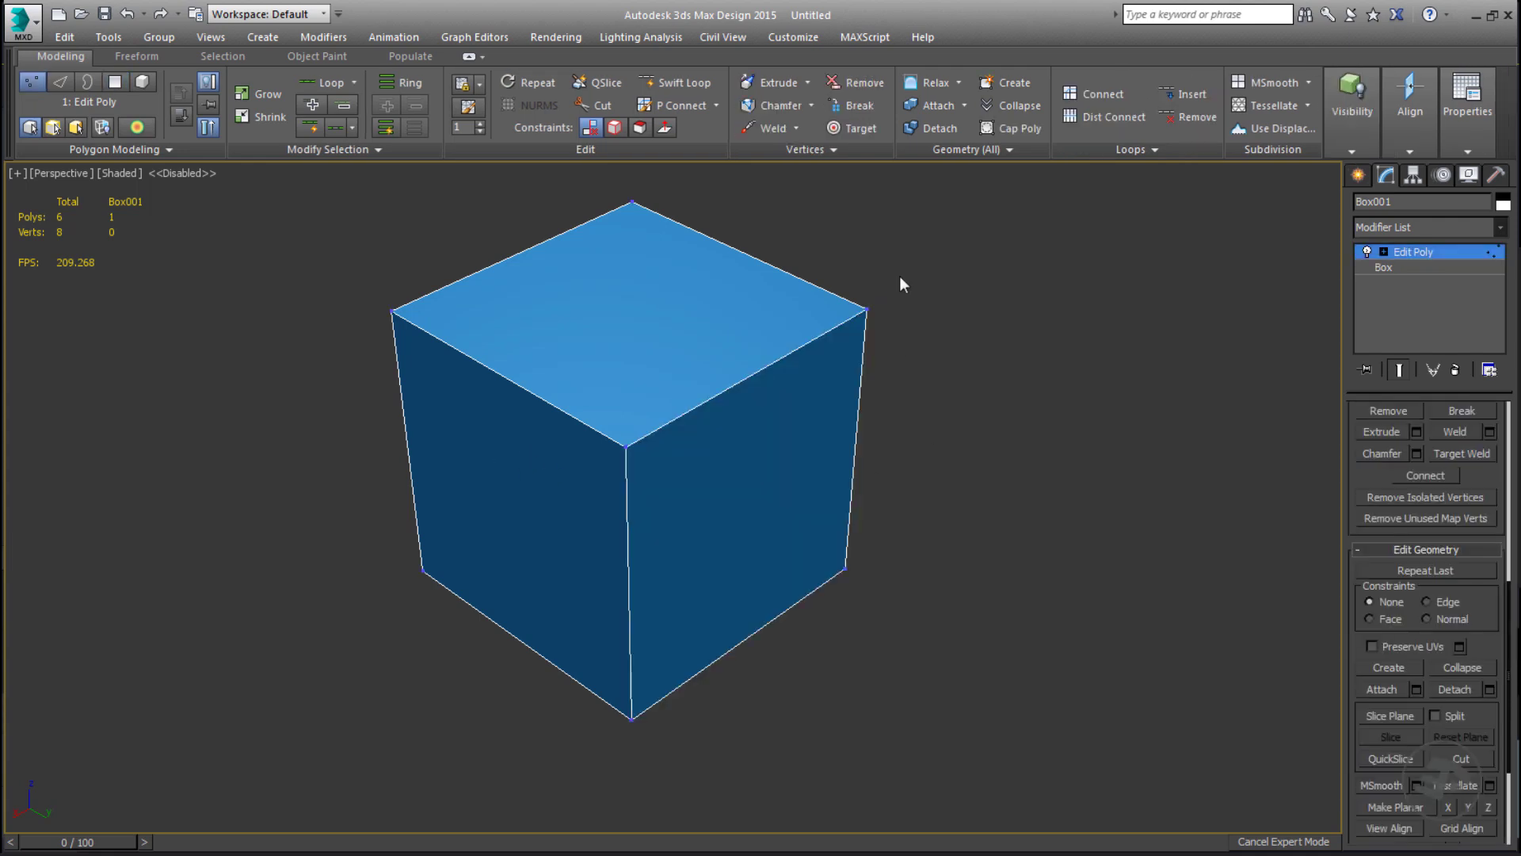
drag(252, 697, 273, 680)
key(4)
click(601, 428)
alt+middle_drag(590, 673, 621, 533)
ctrl+click(625, 574)
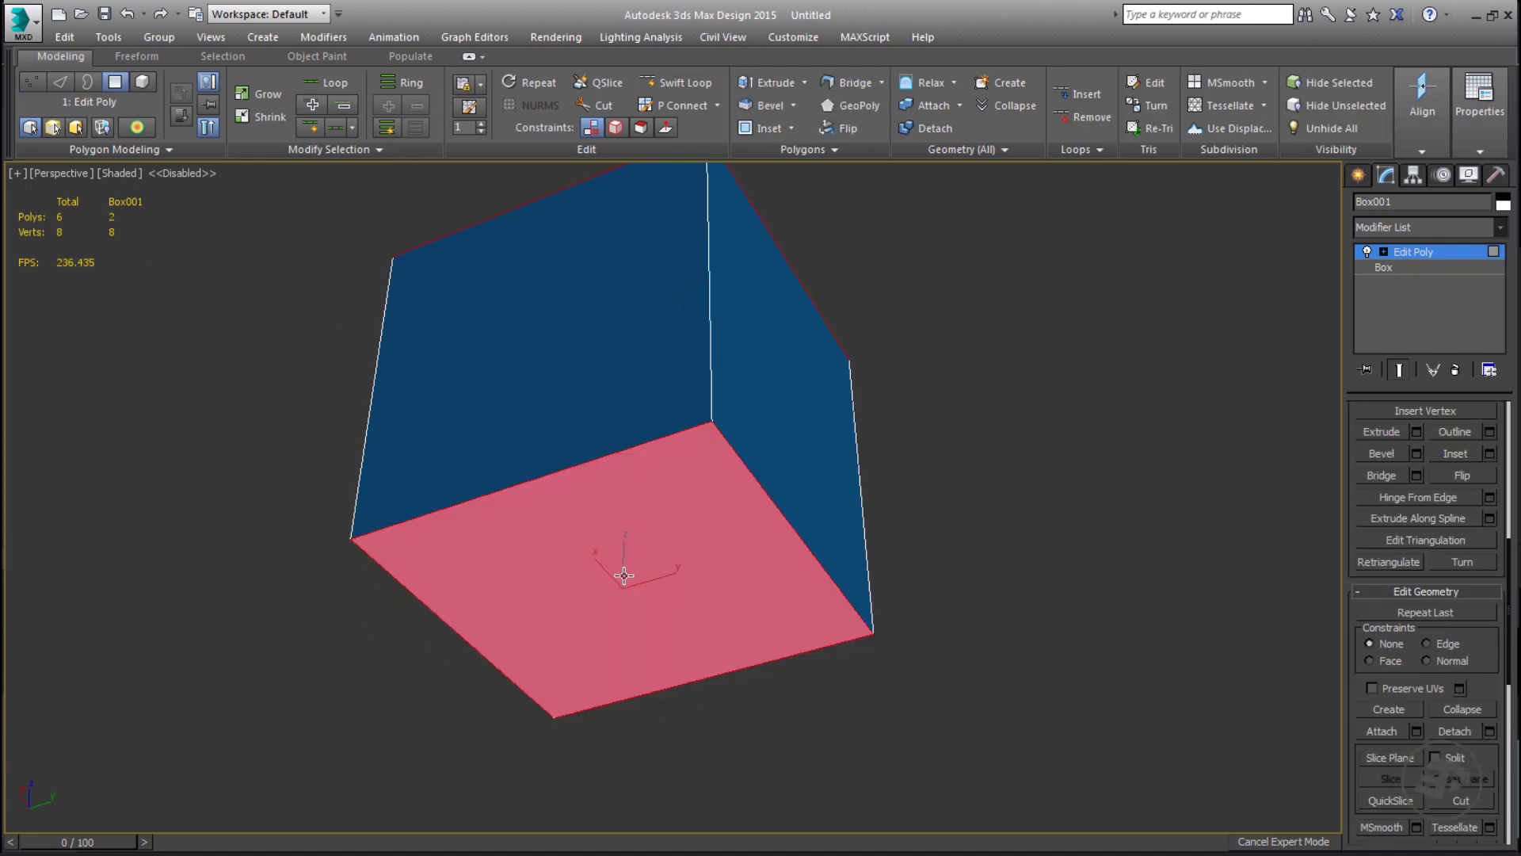
key(d)
click(821, 444)
Detach a pair of opposite side faces as an element and select all the box's vertices.
alt+middle_drag(792, 507, 484, 572)
key(d)
click(820, 443)
alt+middle_drag(610, 448, 829, 541)
key(1)
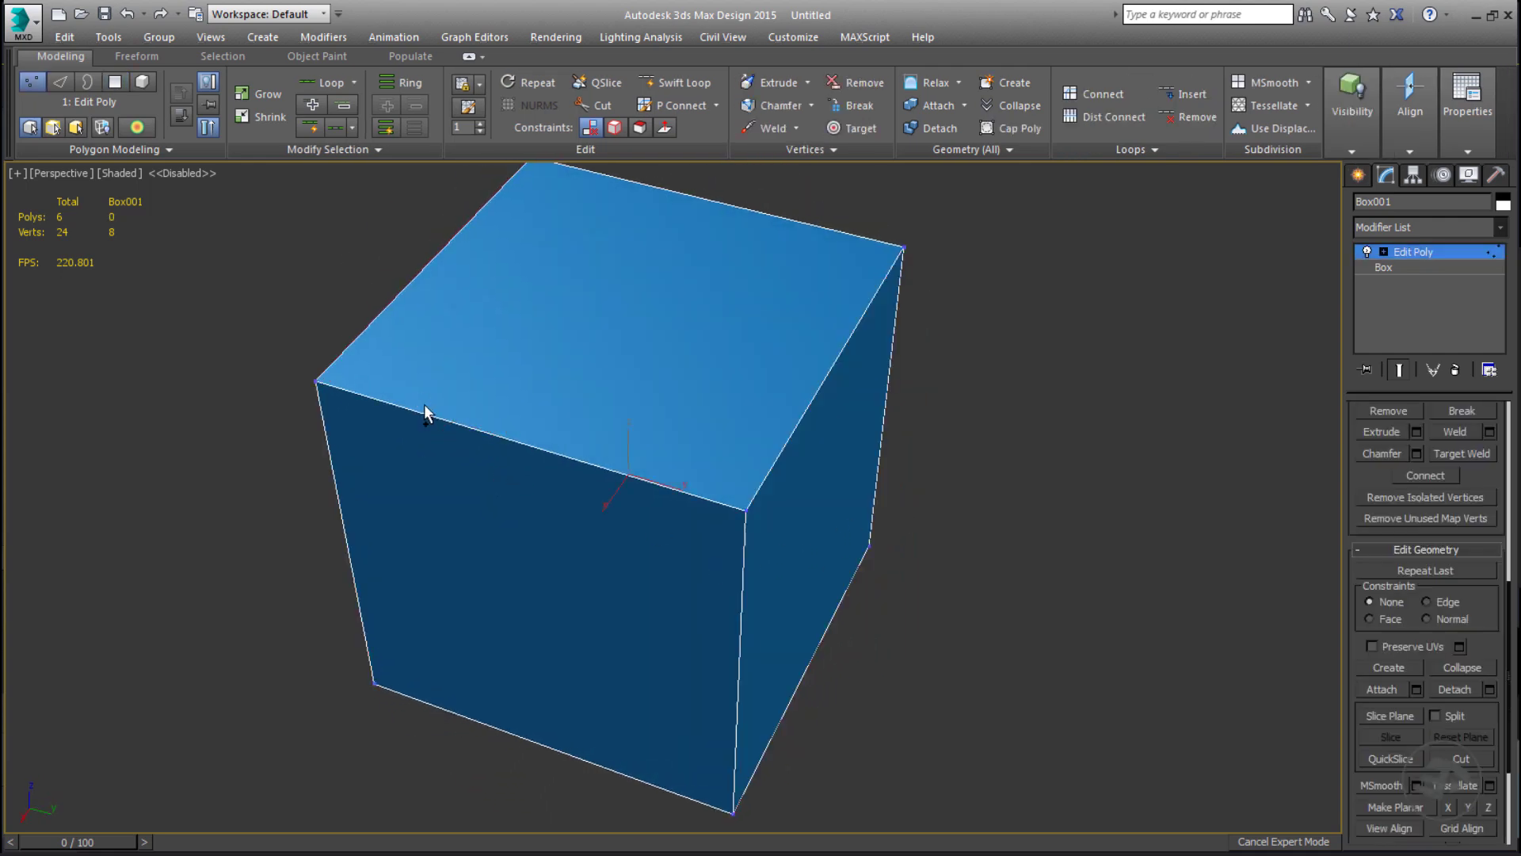
alt+middle_drag(120, 252, 951, 443)
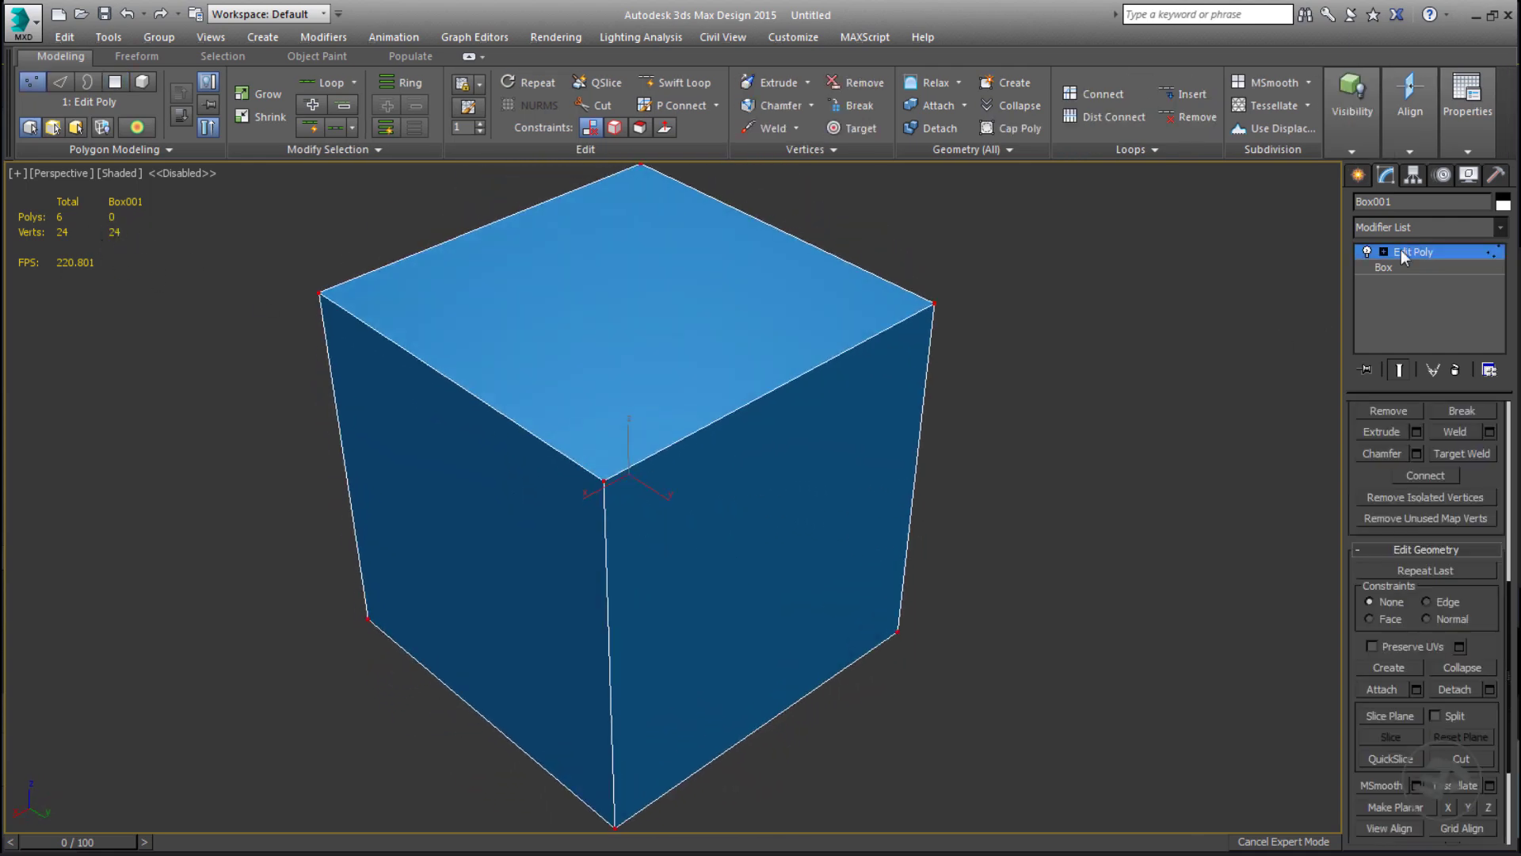
Add an Edit Normals modifier above Edit Poly and inspect the normals at the detached box's corners.
click(1412, 251)
click(1500, 227)
click(1440, 263)
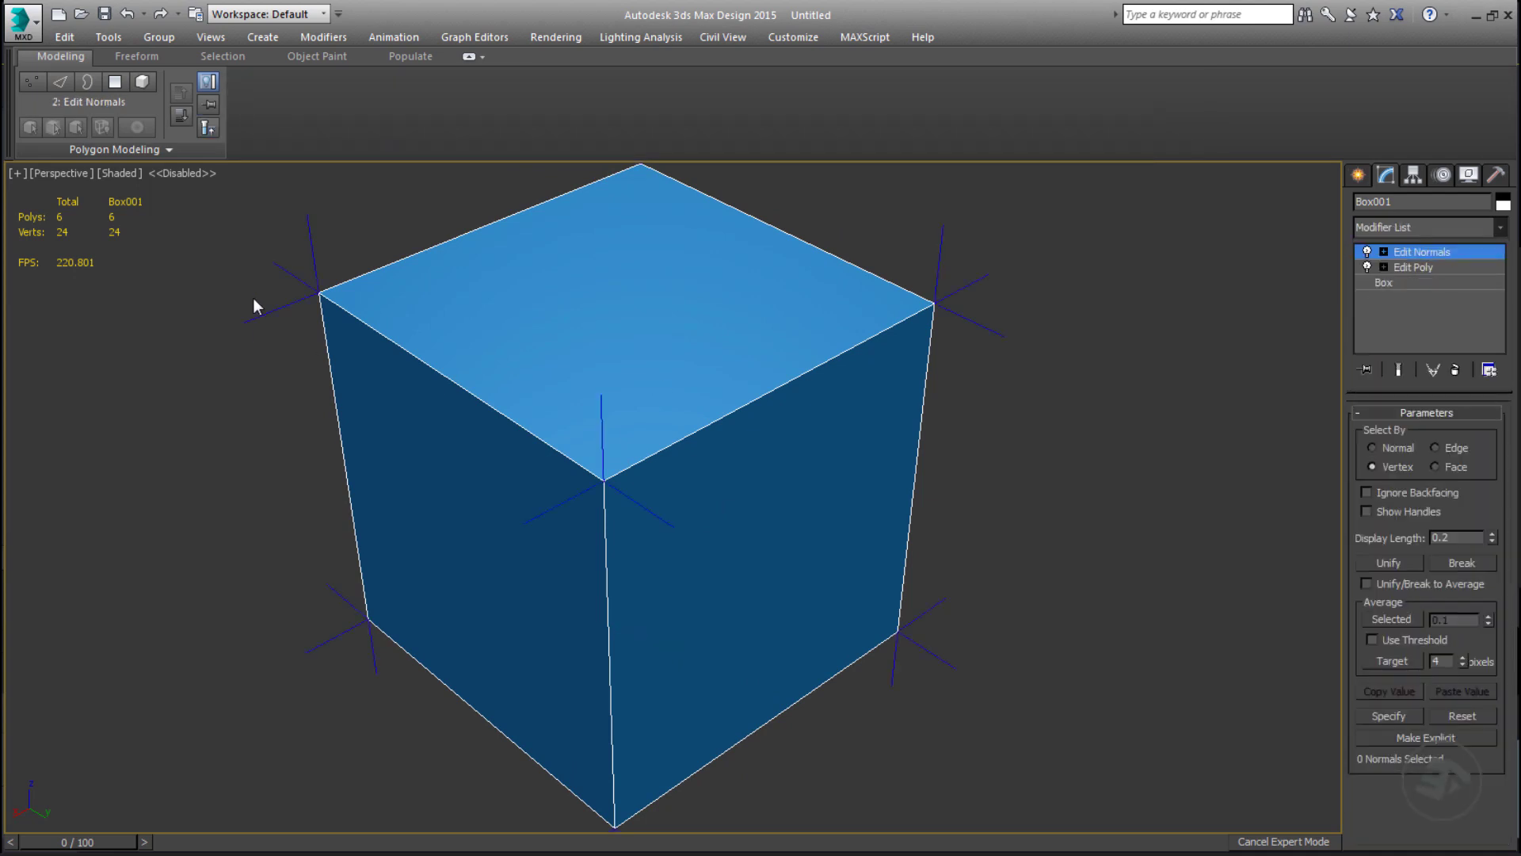
alt+middle_drag(372, 360, 858, 395)
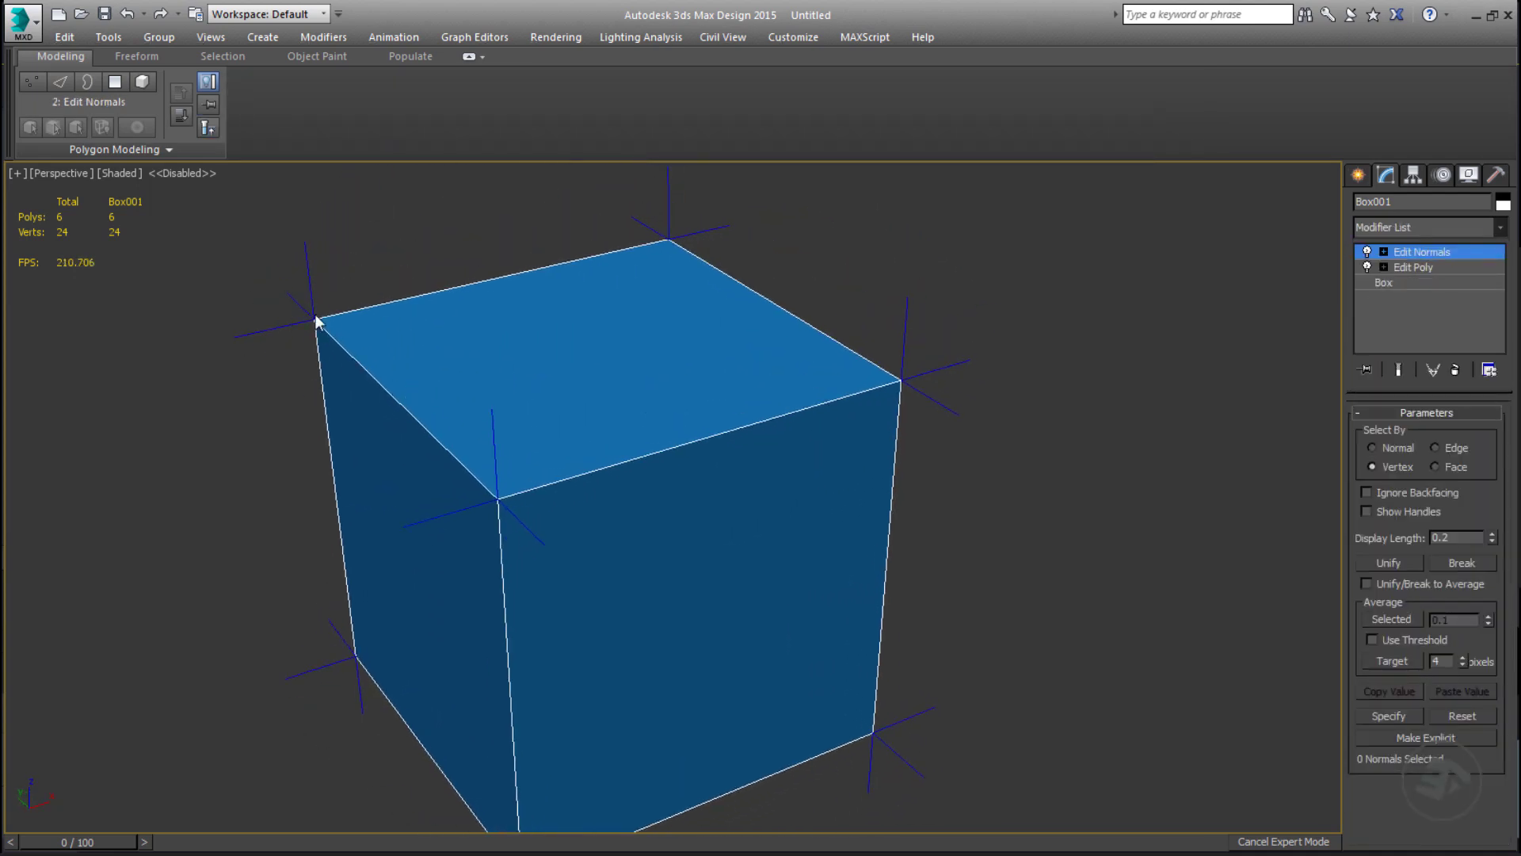
alt+middle_drag(529, 519, 588, 529)
scroll(269, 380, up, 5)
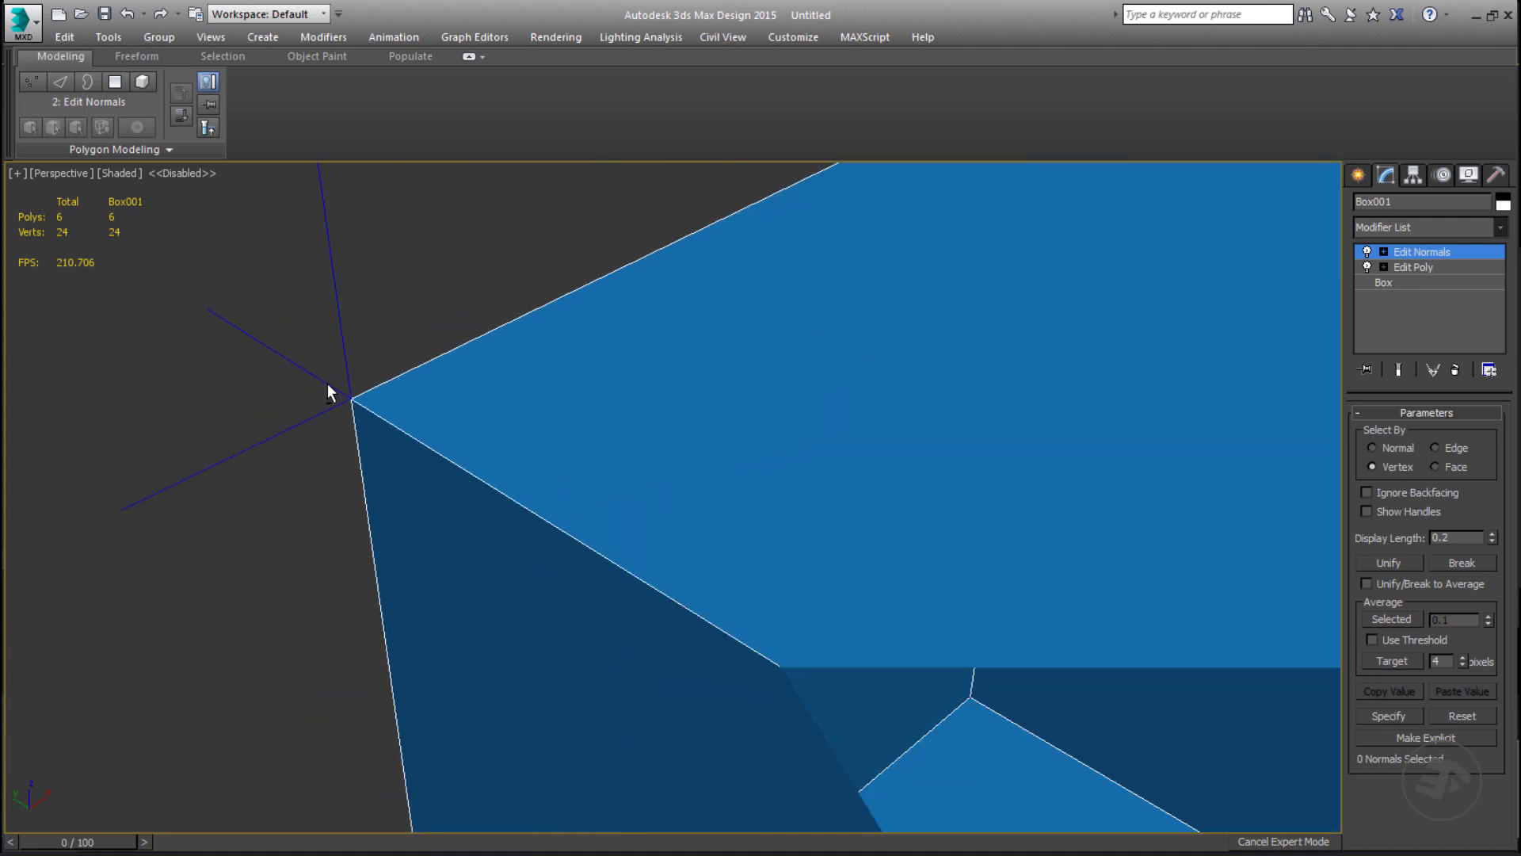
scroll(327, 383, down, 8)
alt+middle_drag(342, 388, 619, 469)
scroll(633, 476, up, 3)
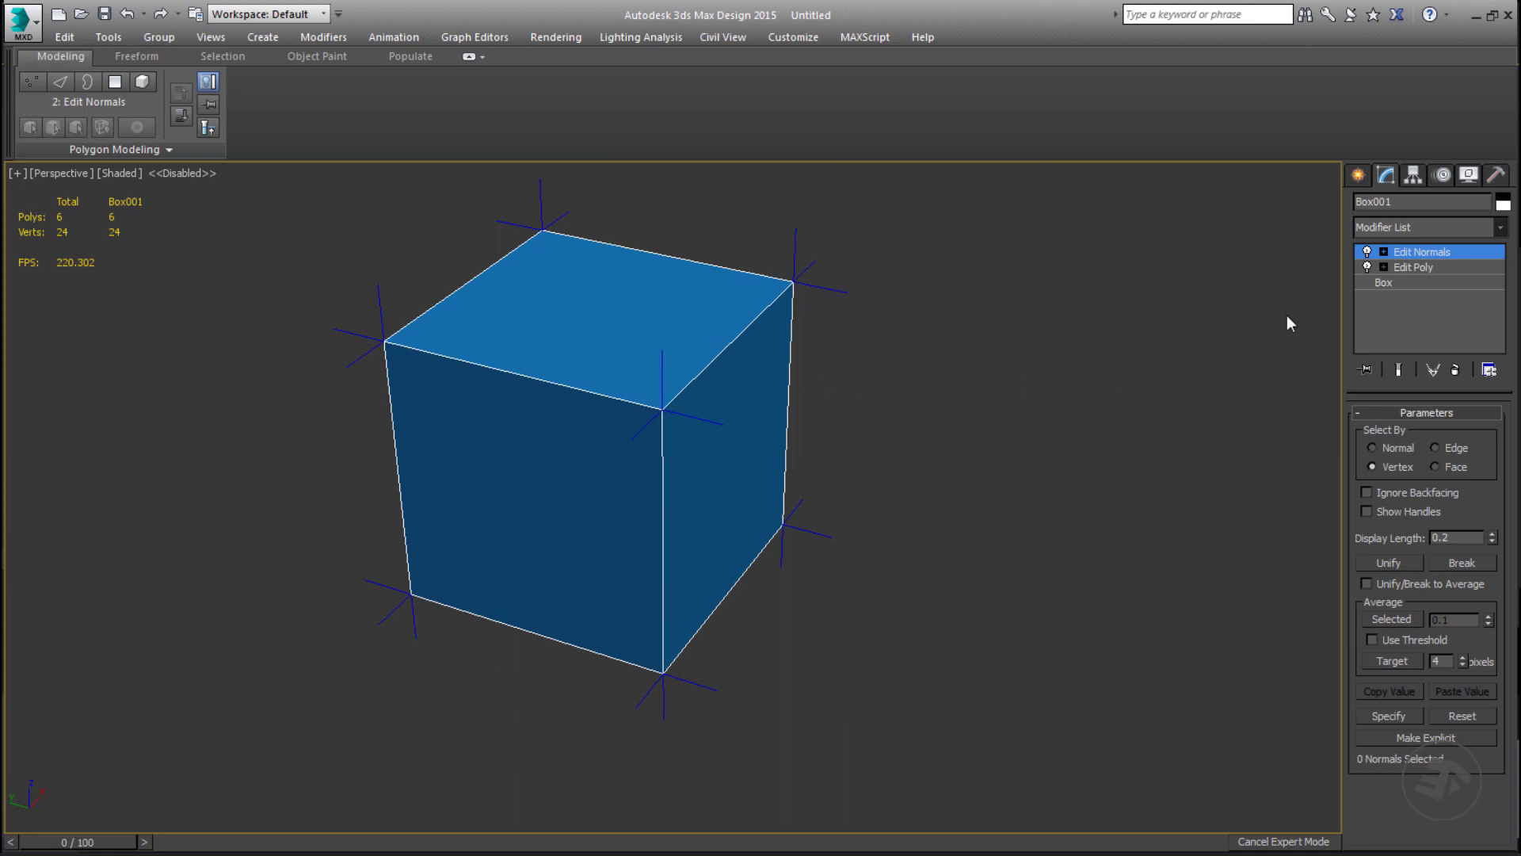
Delete the Edit Normals and Edit Poly modifiers, leaving only the base box.
click(1414, 259)
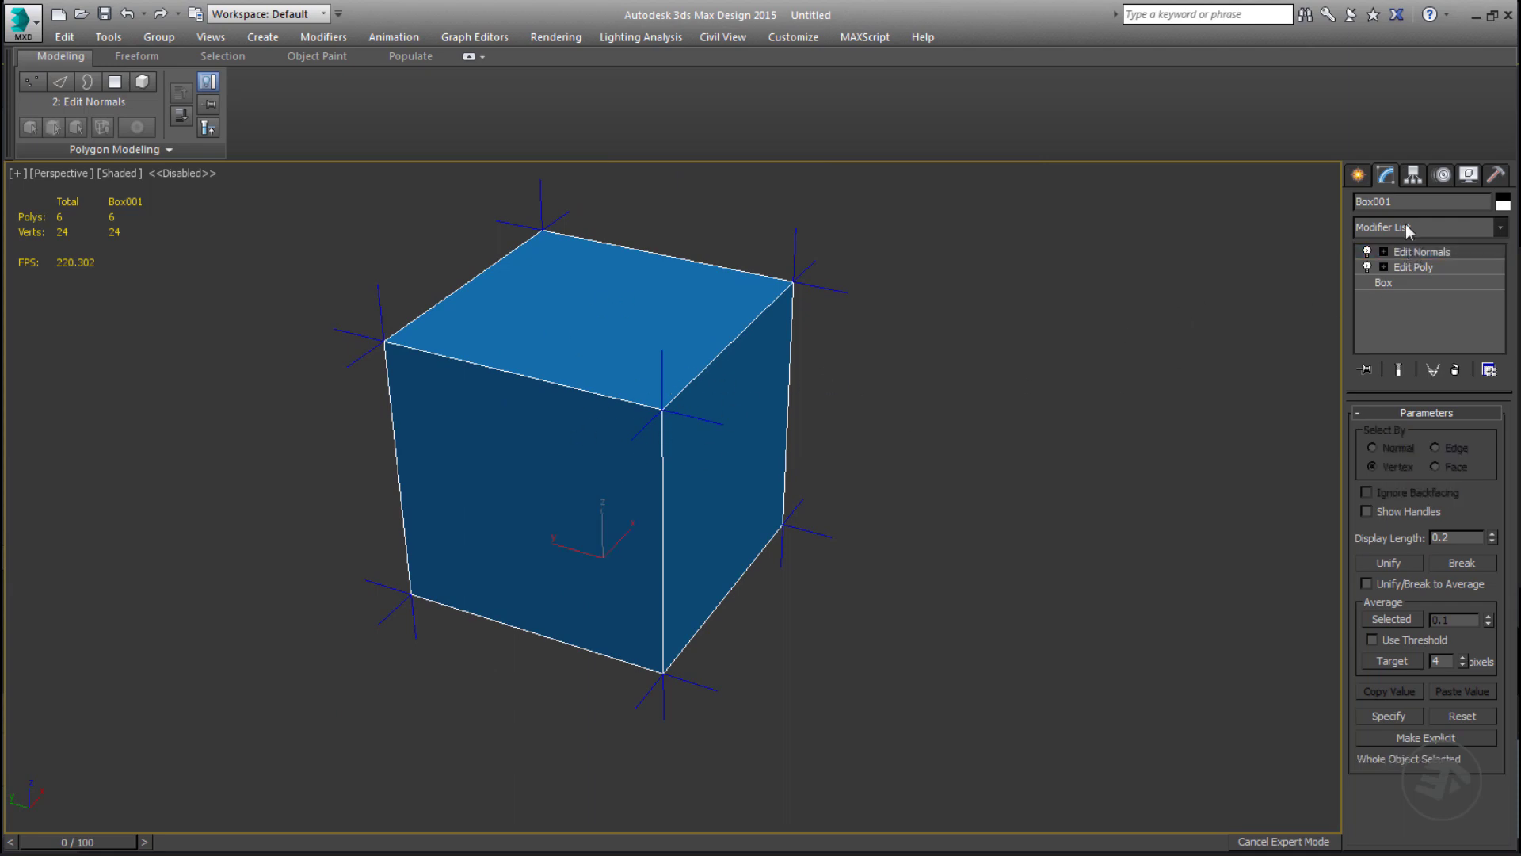
right_click(1402, 252)
click(1359, 276)
right_click(1405, 251)
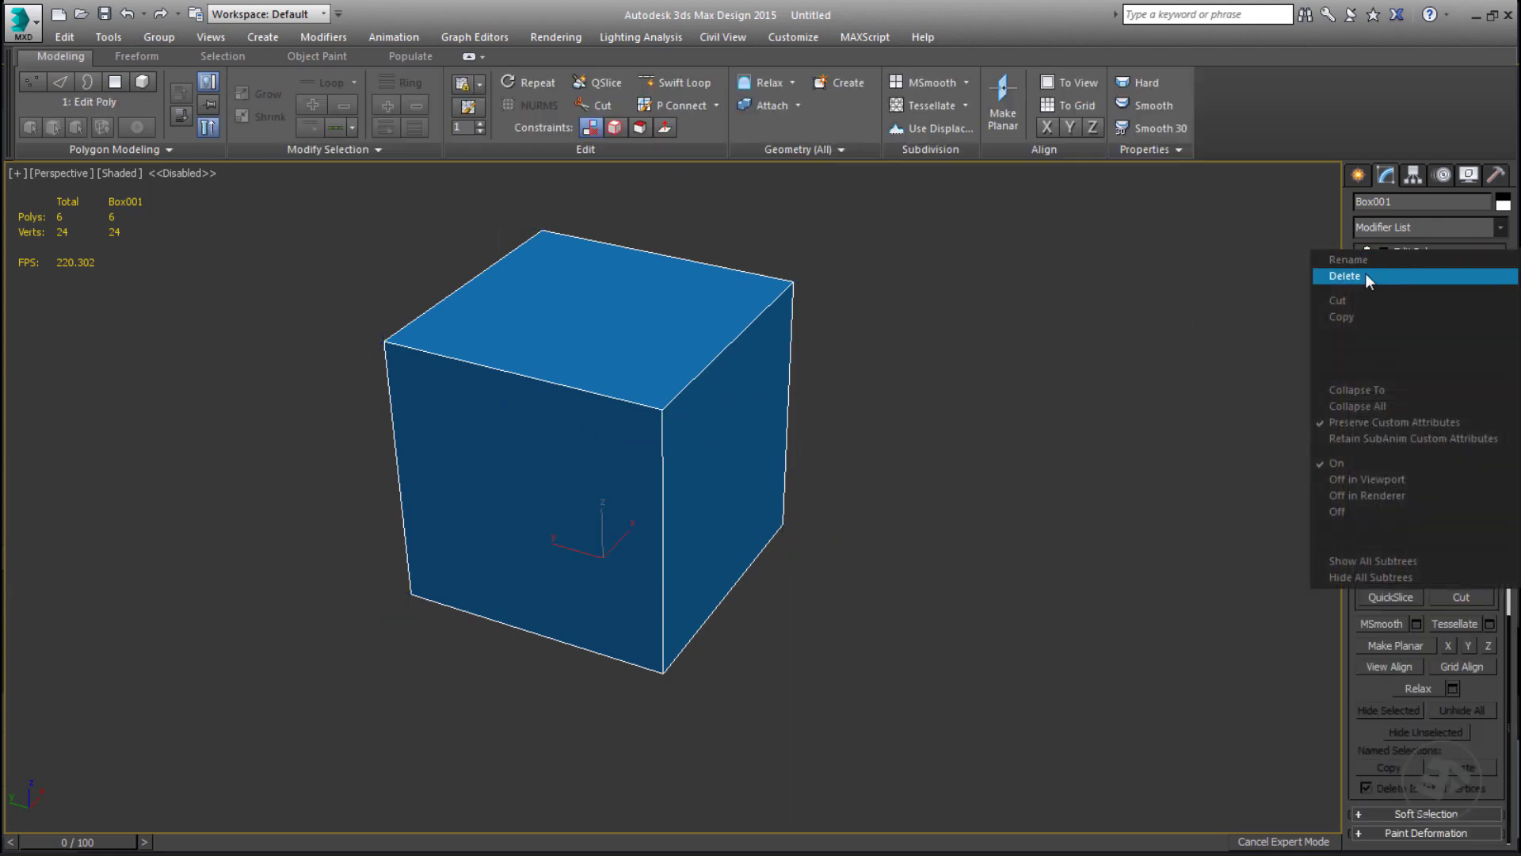
click(1365, 276)
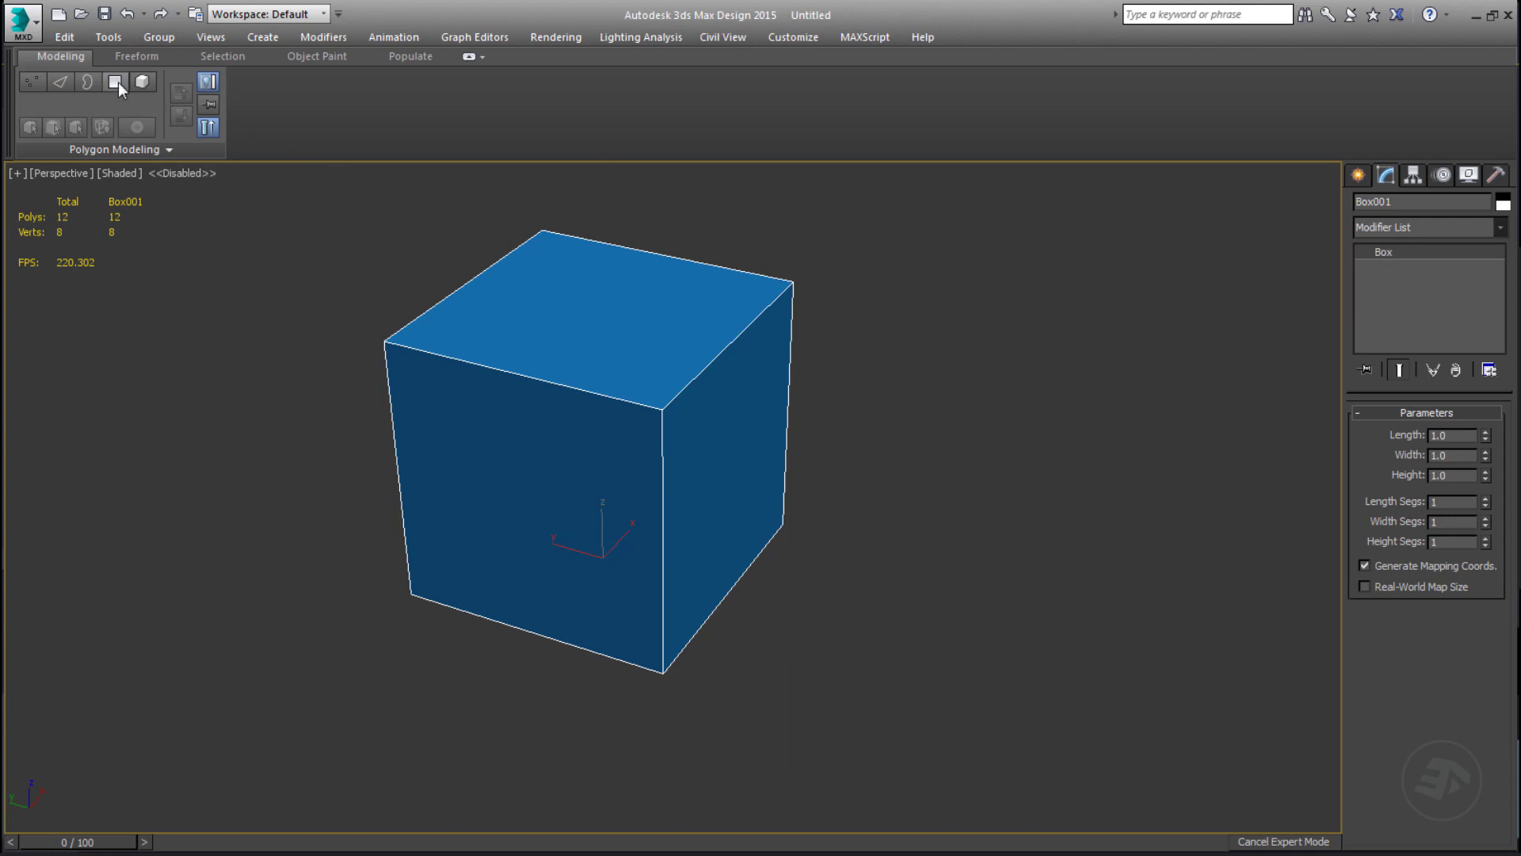
Apply a new Edit Poly modifier to the base box and smooth the whole object.
click(117, 84)
click(1411, 251)
click(1153, 106)
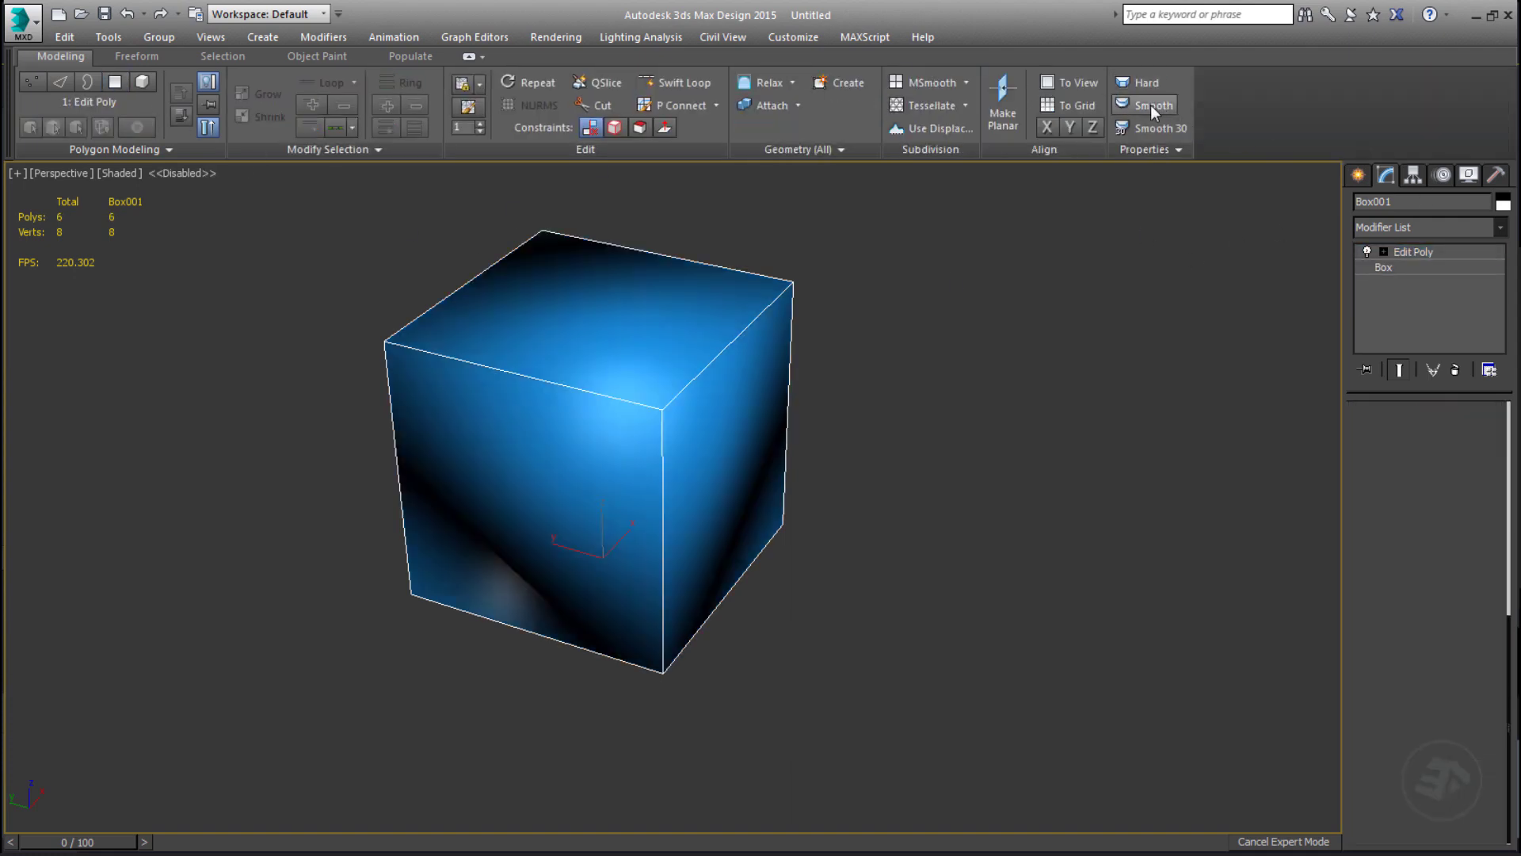
mouse_move(555, 451)
alt+middle_down()
mouse_move(793, 458)
mouse_move(771, 506)
alt+middle_up()
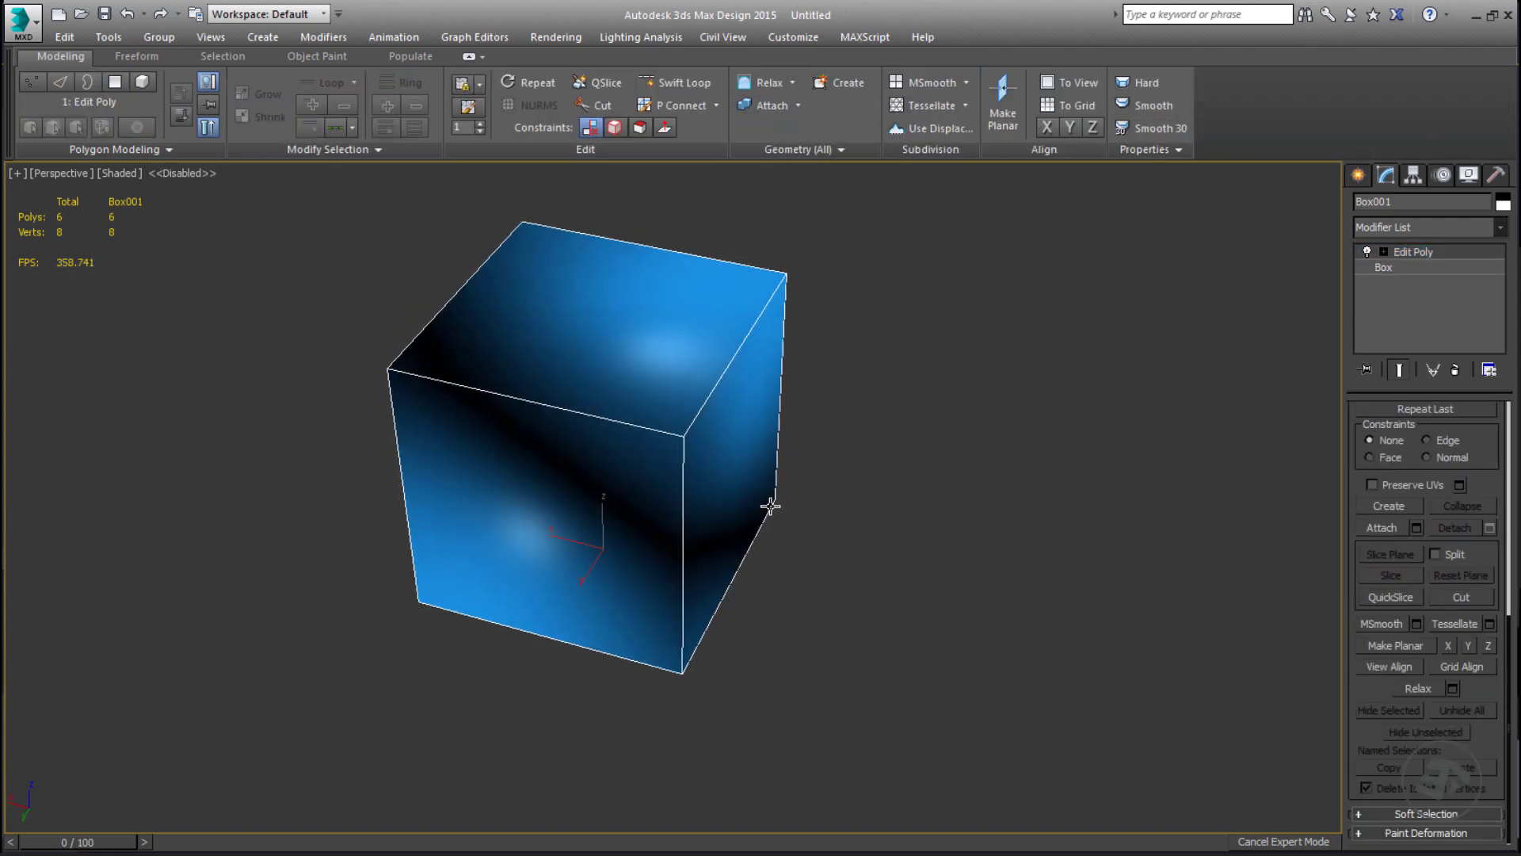
Render the perspective view of the smoothed box and inspect its shading across the edges and corners.
click(849, 531)
alt+middle_drag(645, 545, 943, 546)
middle_drag(741, 499, 591, 489)
key(shift+q)
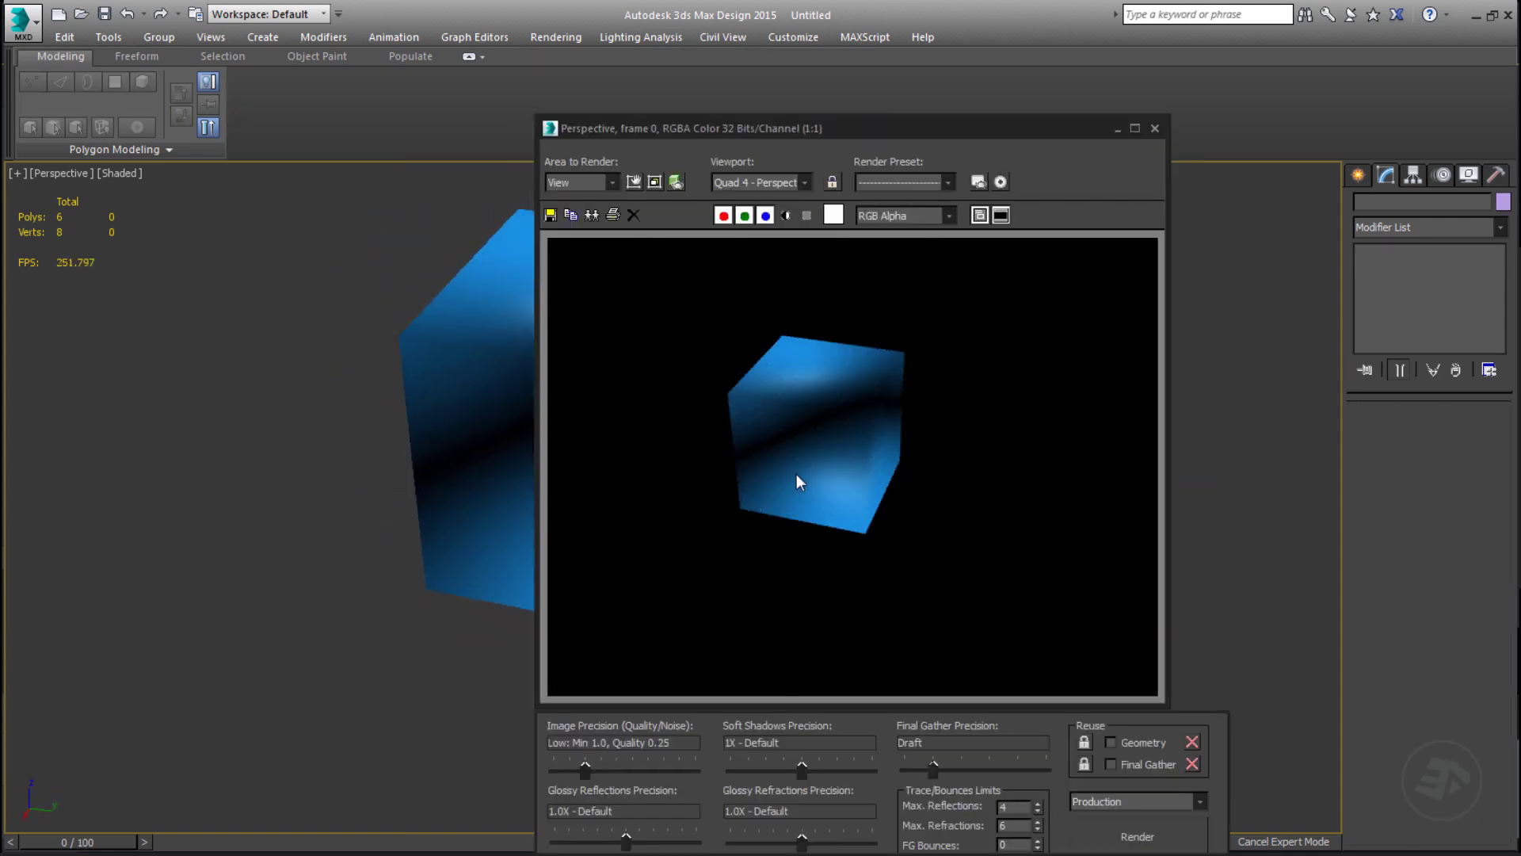
click(1154, 129)
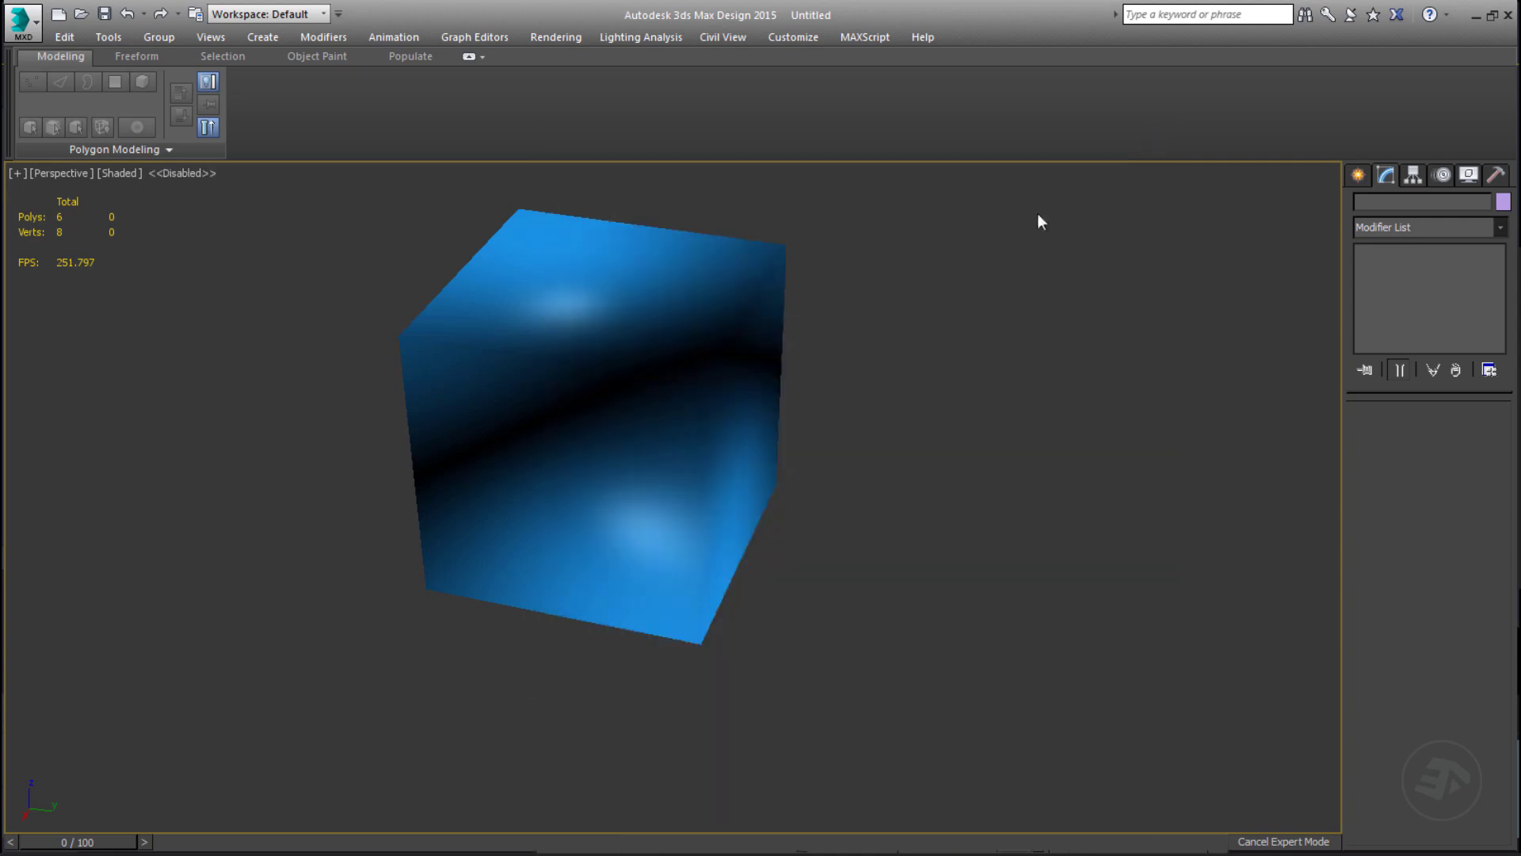
click(621, 397)
scroll(388, 329, up, 5)
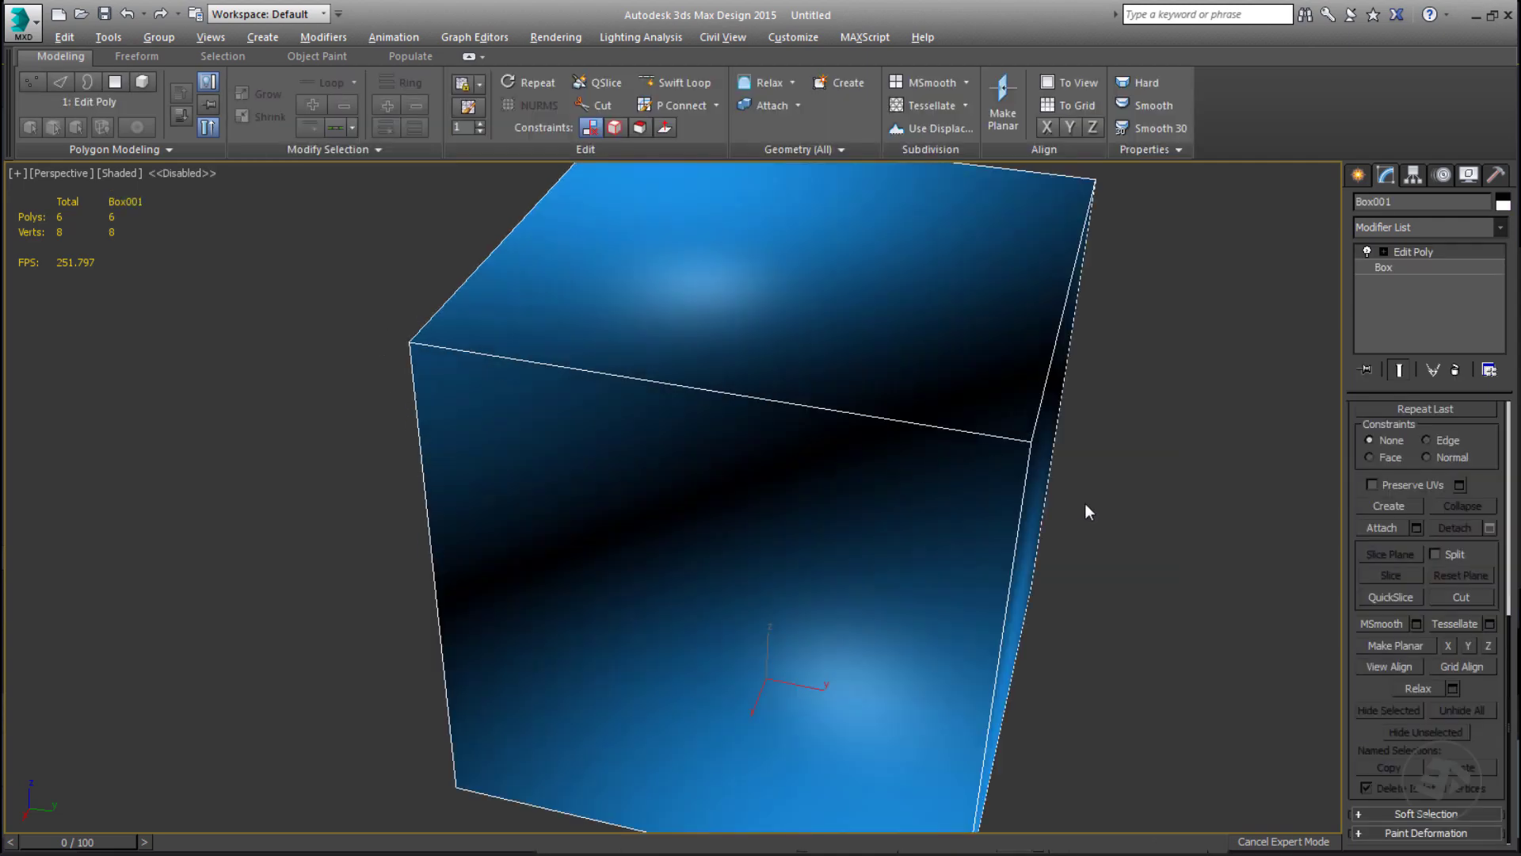
alt+middle_drag(1087, 510, 818, 502)
scroll(729, 502, down, 4)
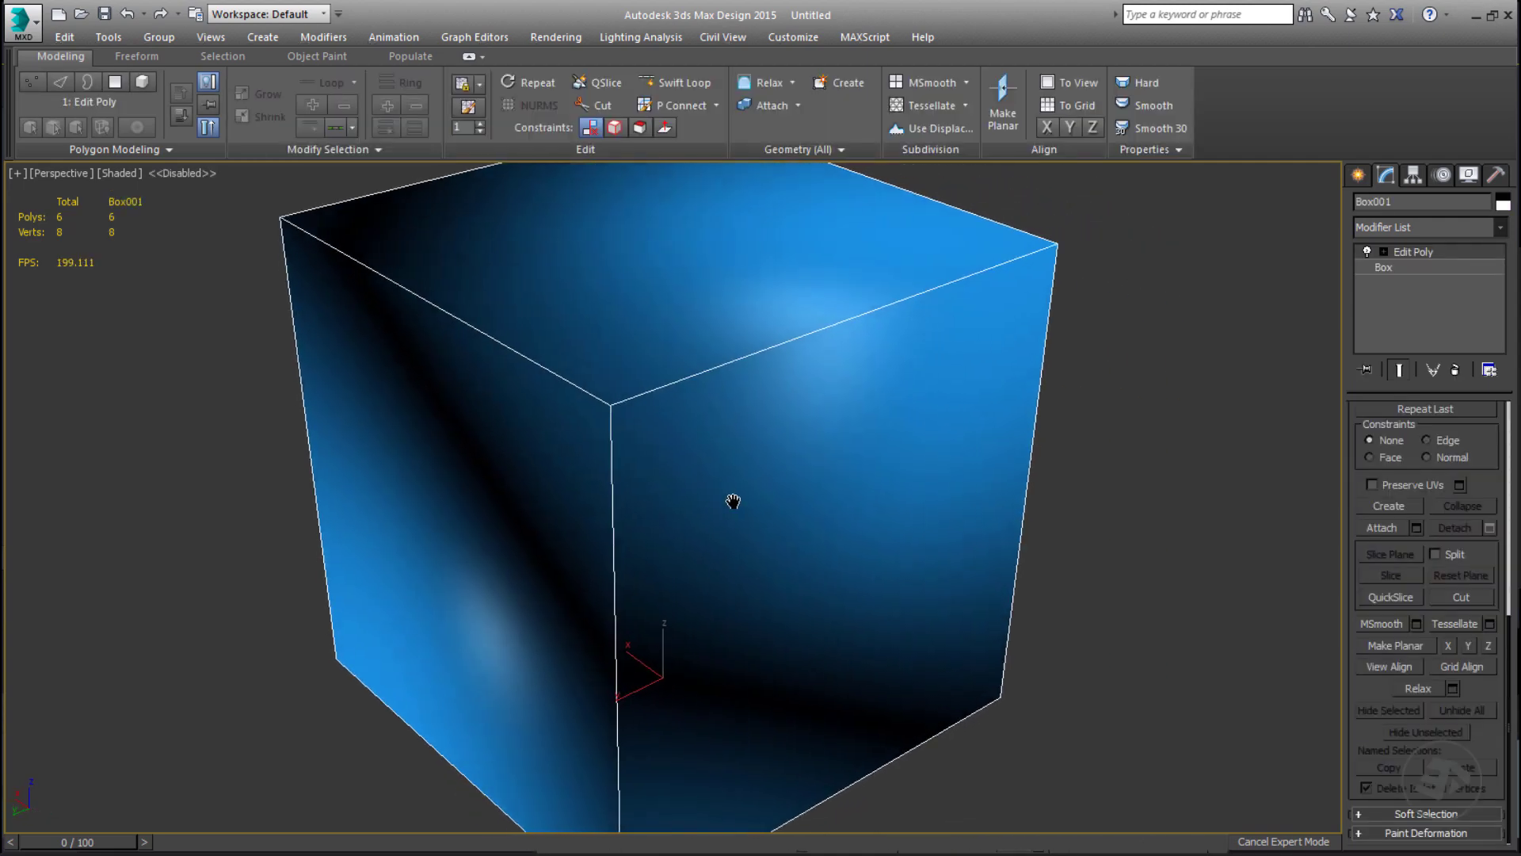
scroll(1500, 694, up, 3)
scroll(1500, 694, down, 3)
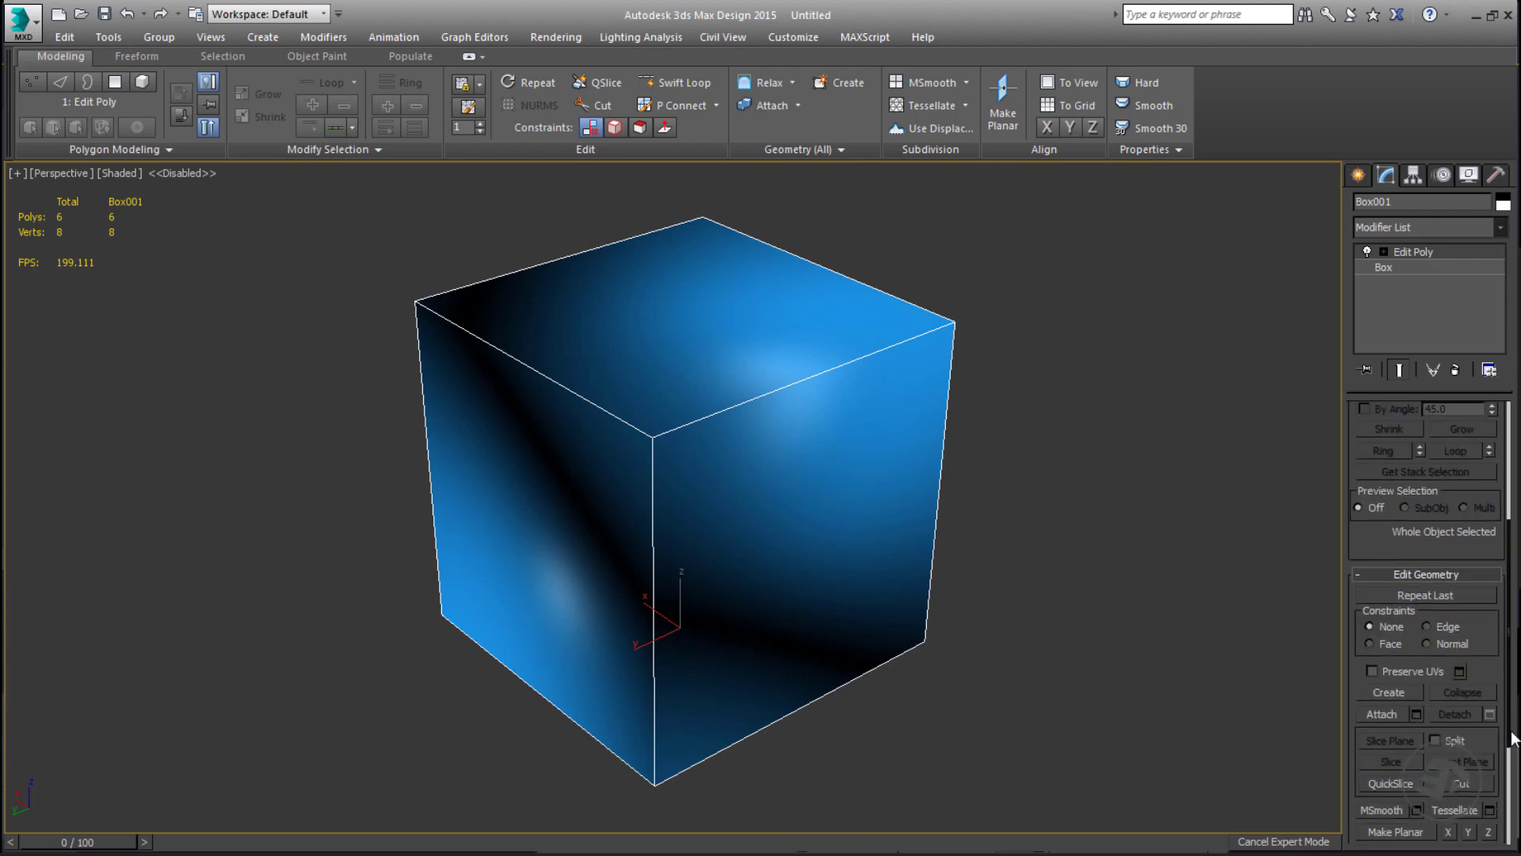
Detach two opposite side faces of the smoothed box to a separate element.
key(4)
key(ctrl+a)
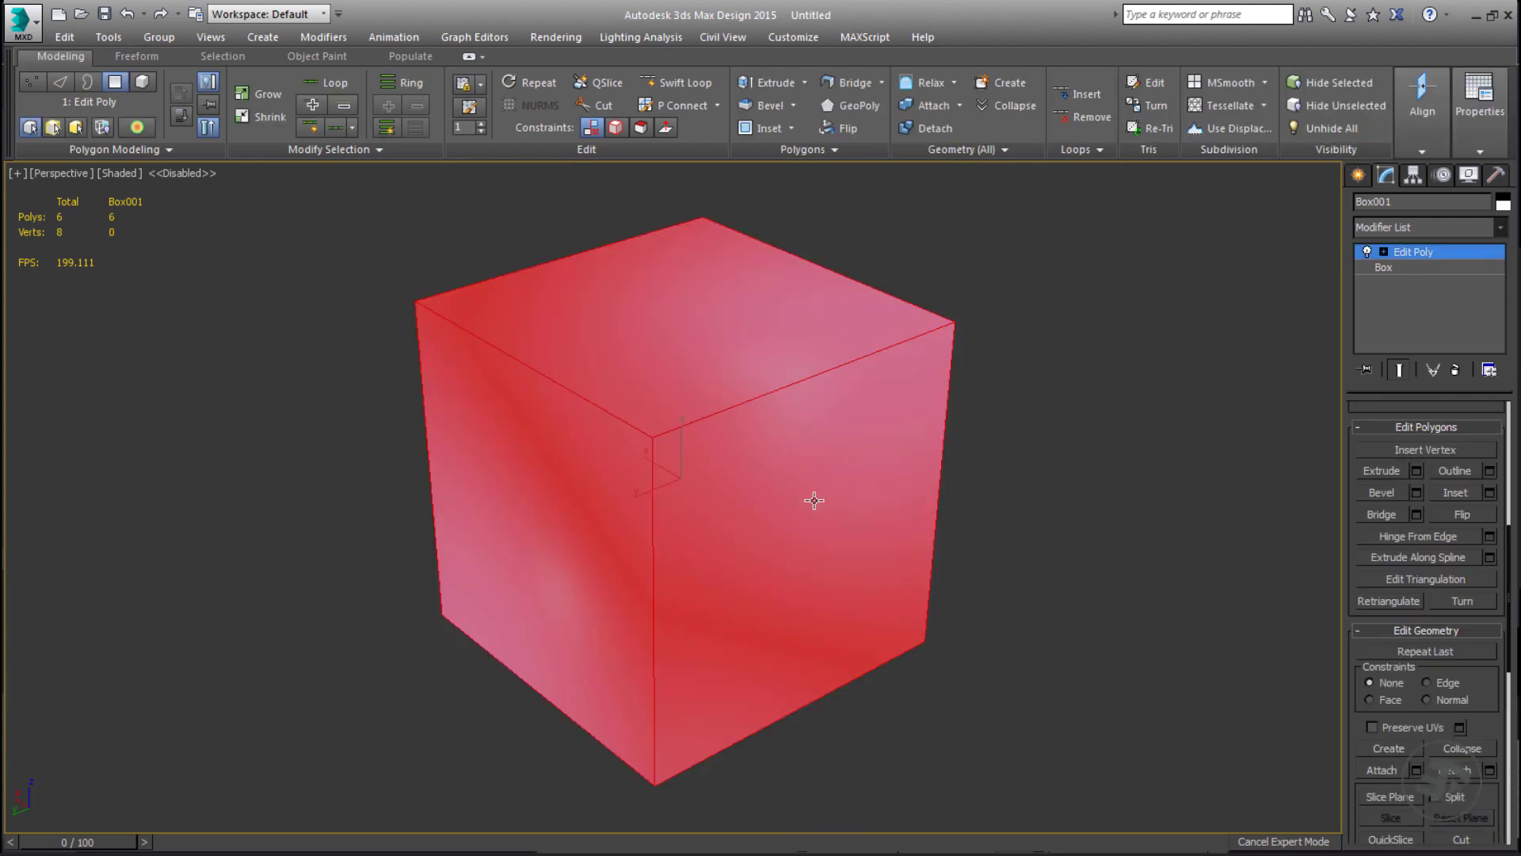
click(814, 501)
alt+middle_drag(529, 547, 690, 519)
ctrl+click(486, 550)
middle_drag(710, 580, 705, 482)
alt+middle_drag(705, 481, 538, 454)
key(d)
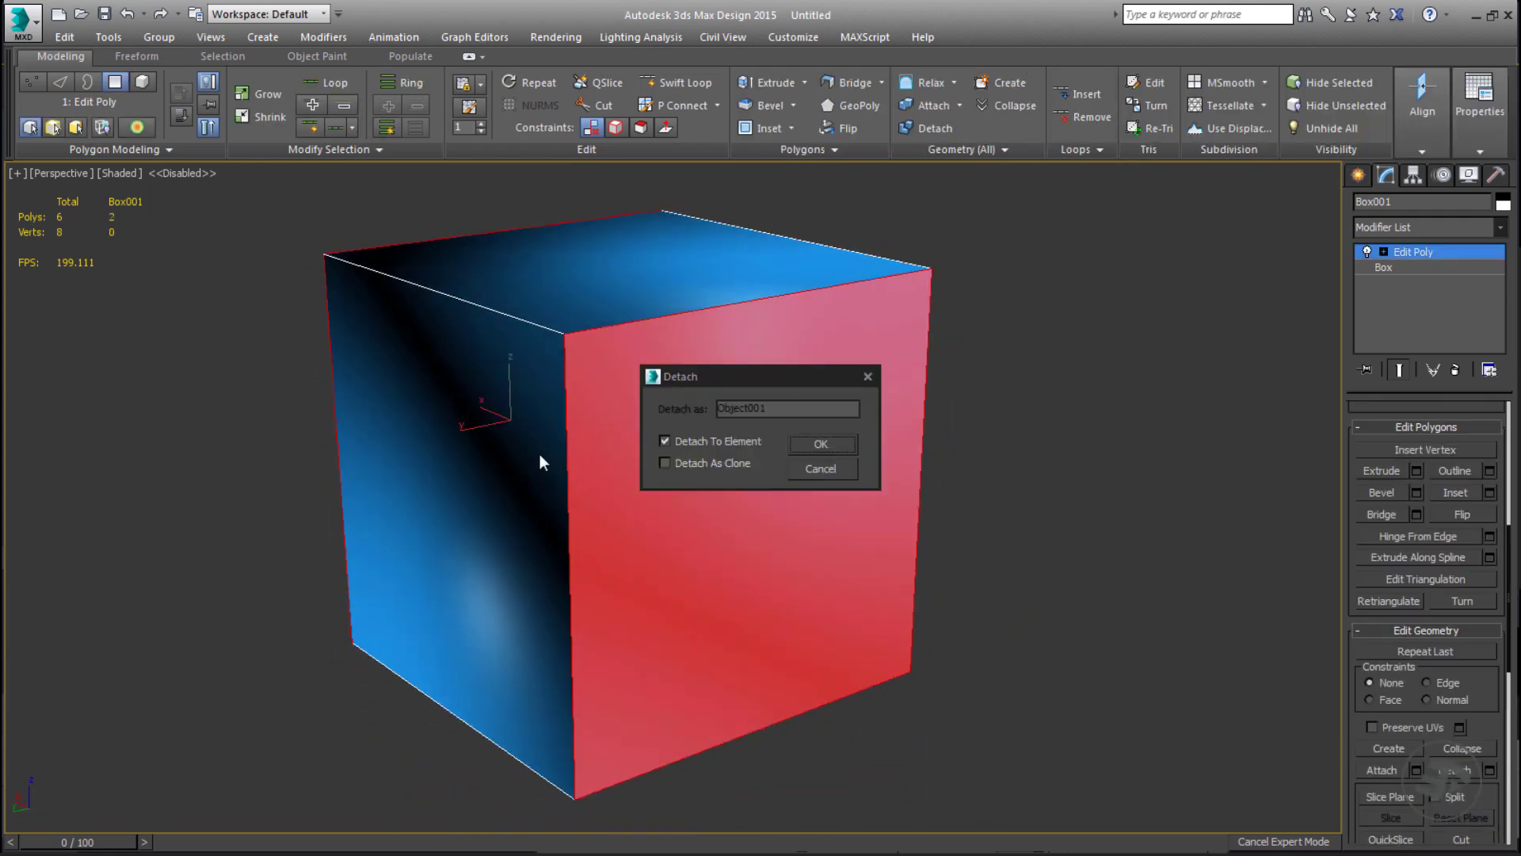
click(821, 445)
Detach the top and bottom faces of the smoothed box to a separate element.
click(649, 289)
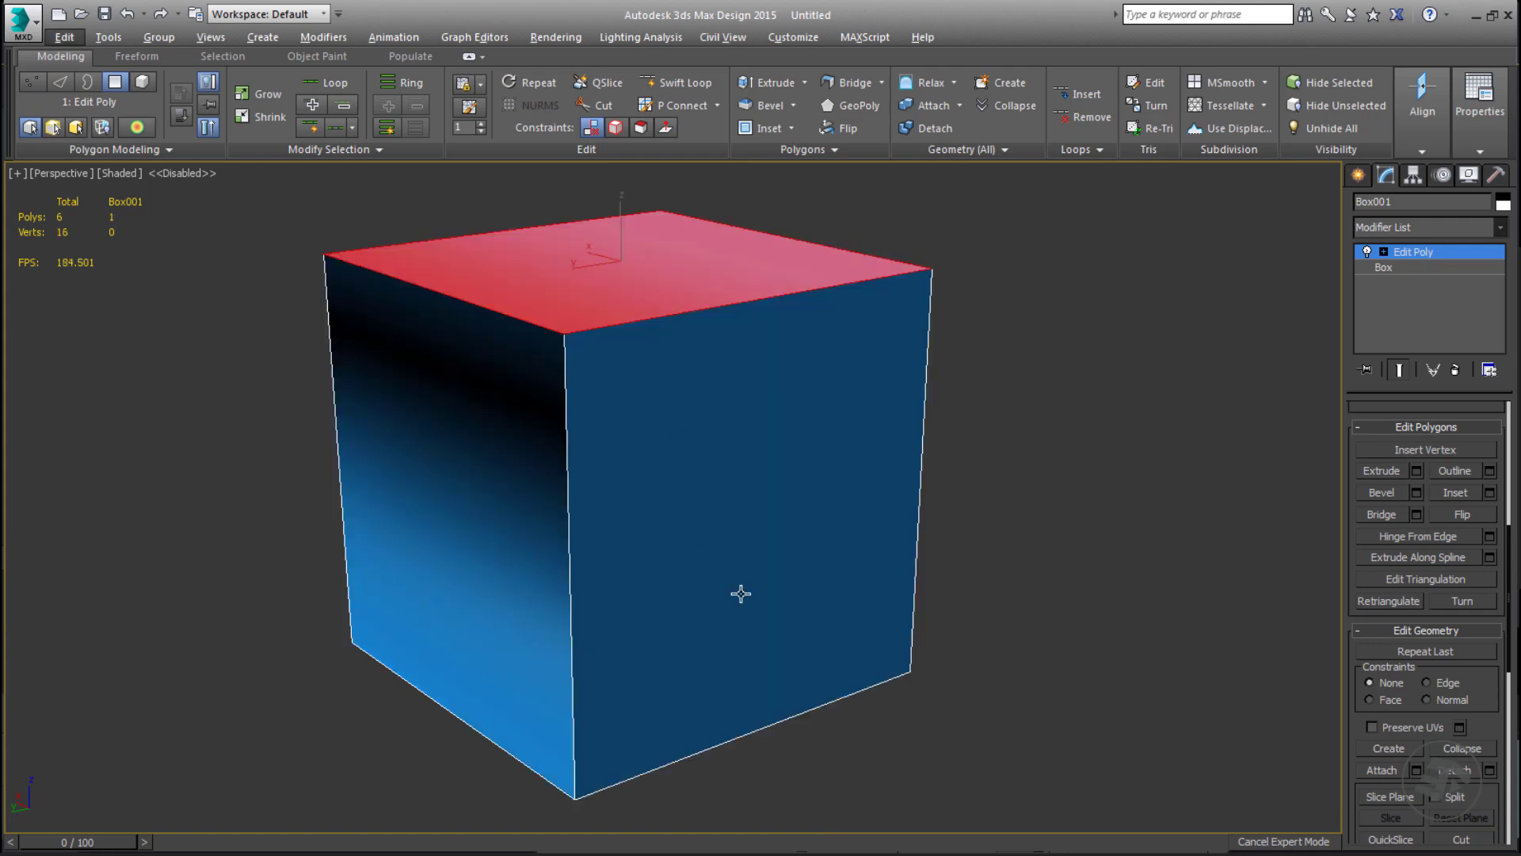
alt+middle_drag(740, 594, 670, 550)
key(d)
click(822, 443)
Select all polygons of the split box and check their smoothing group assignment.
alt+middle_drag(778, 559, 573, 516)
key(ctrl+d)
key(ctrl+a)
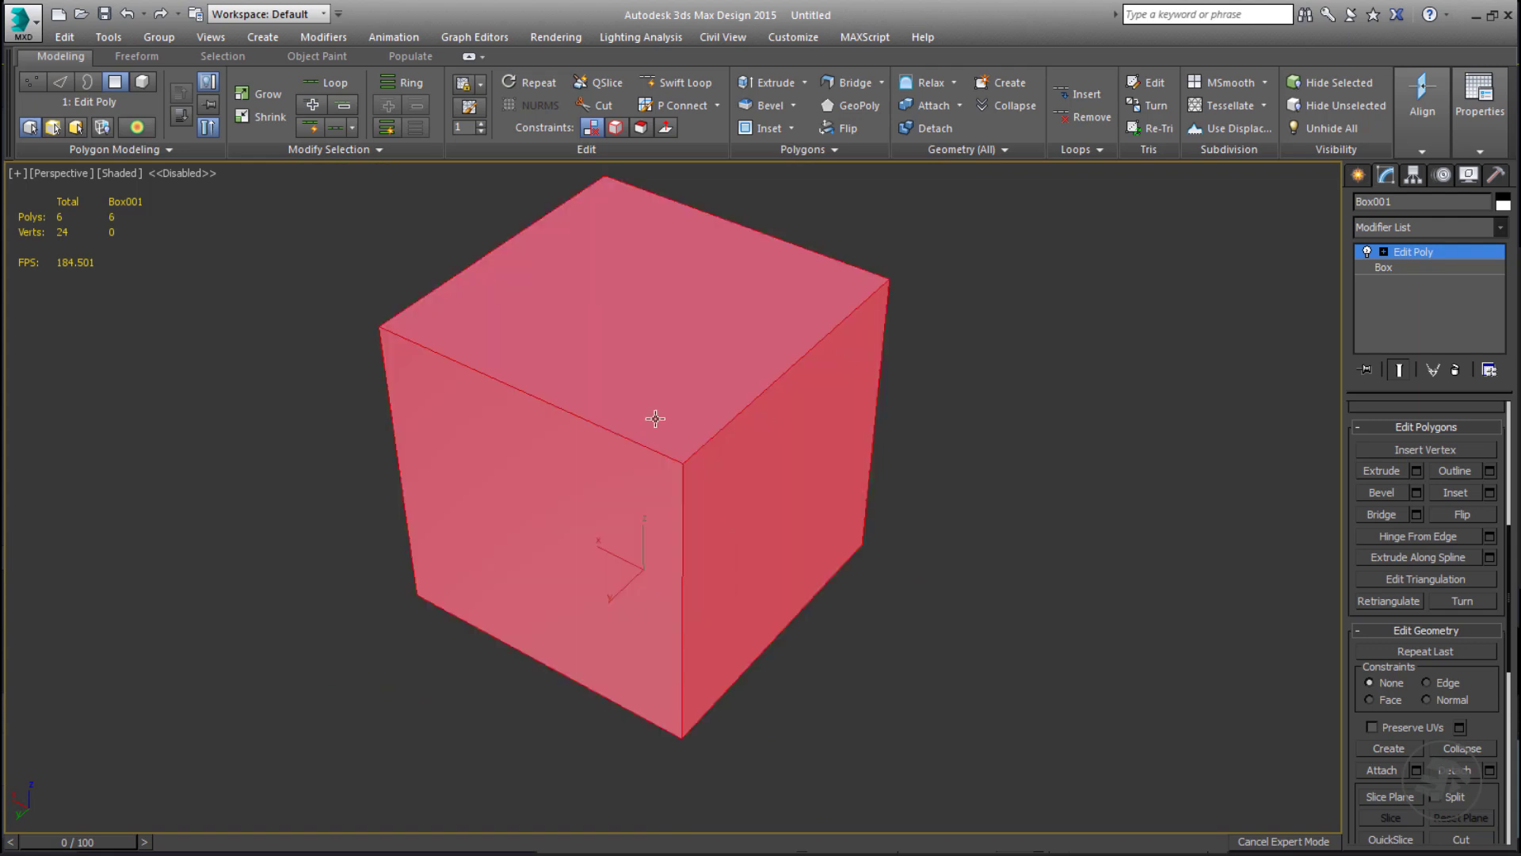
scroll(1505, 602, down, 10)
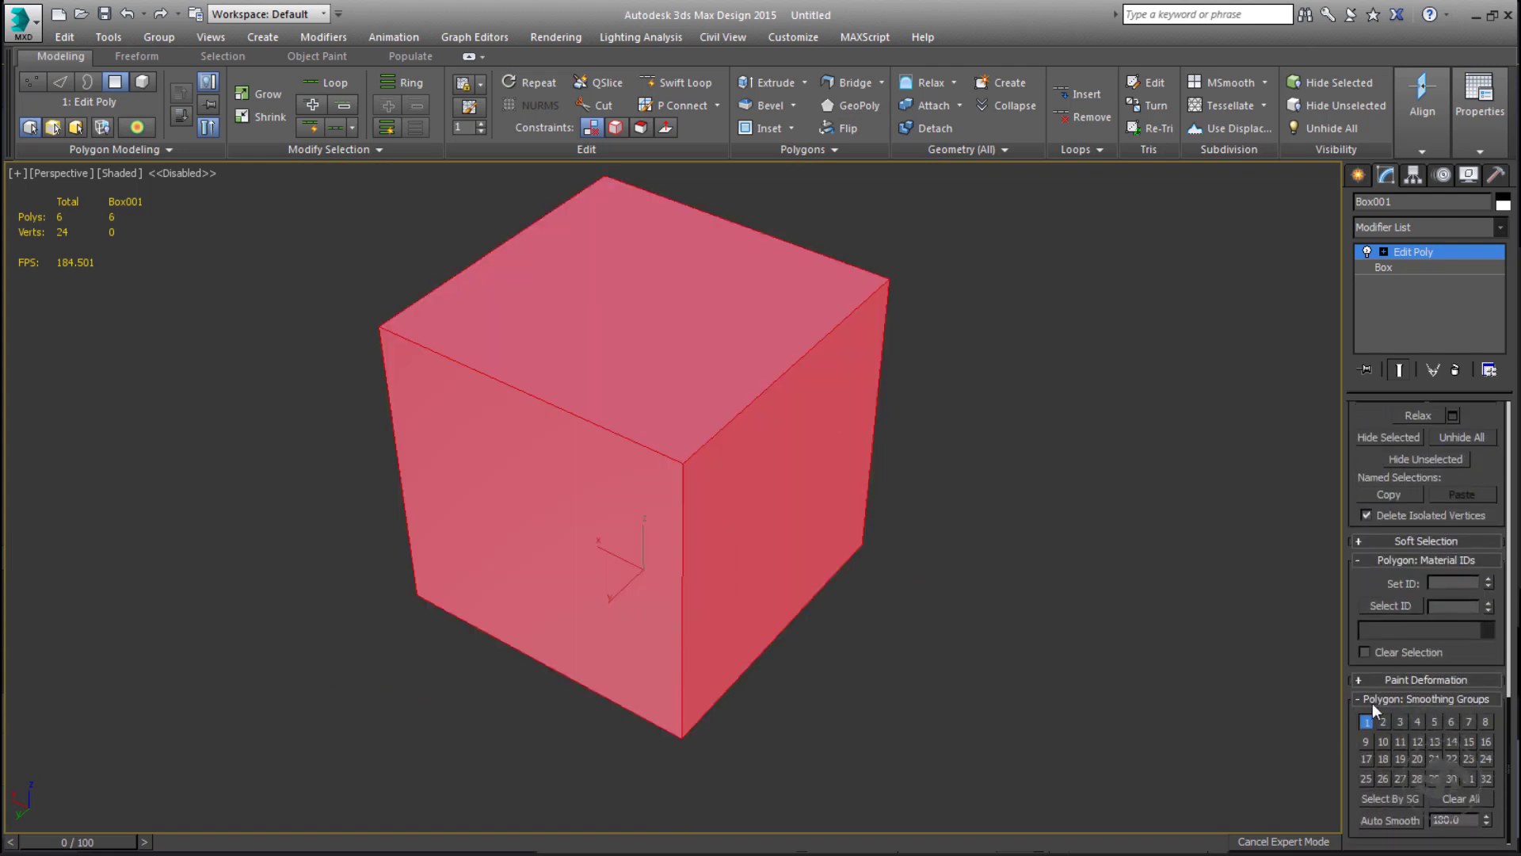
Leave polygon editing and add an Edit Normals modifier to the split box.
key(4)
click(1502, 228)
key(e)
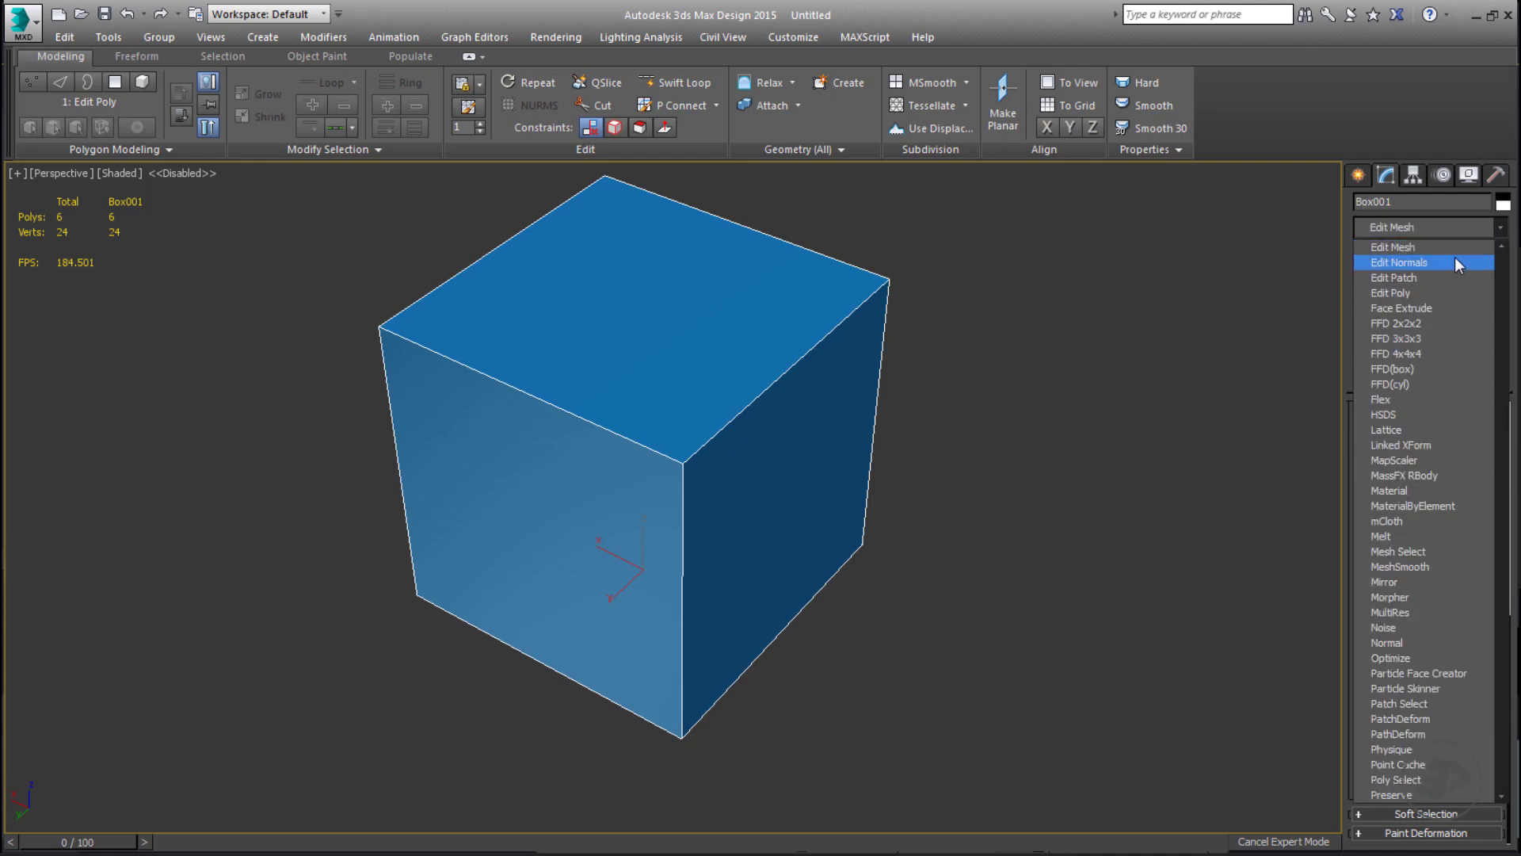
click(1455, 262)
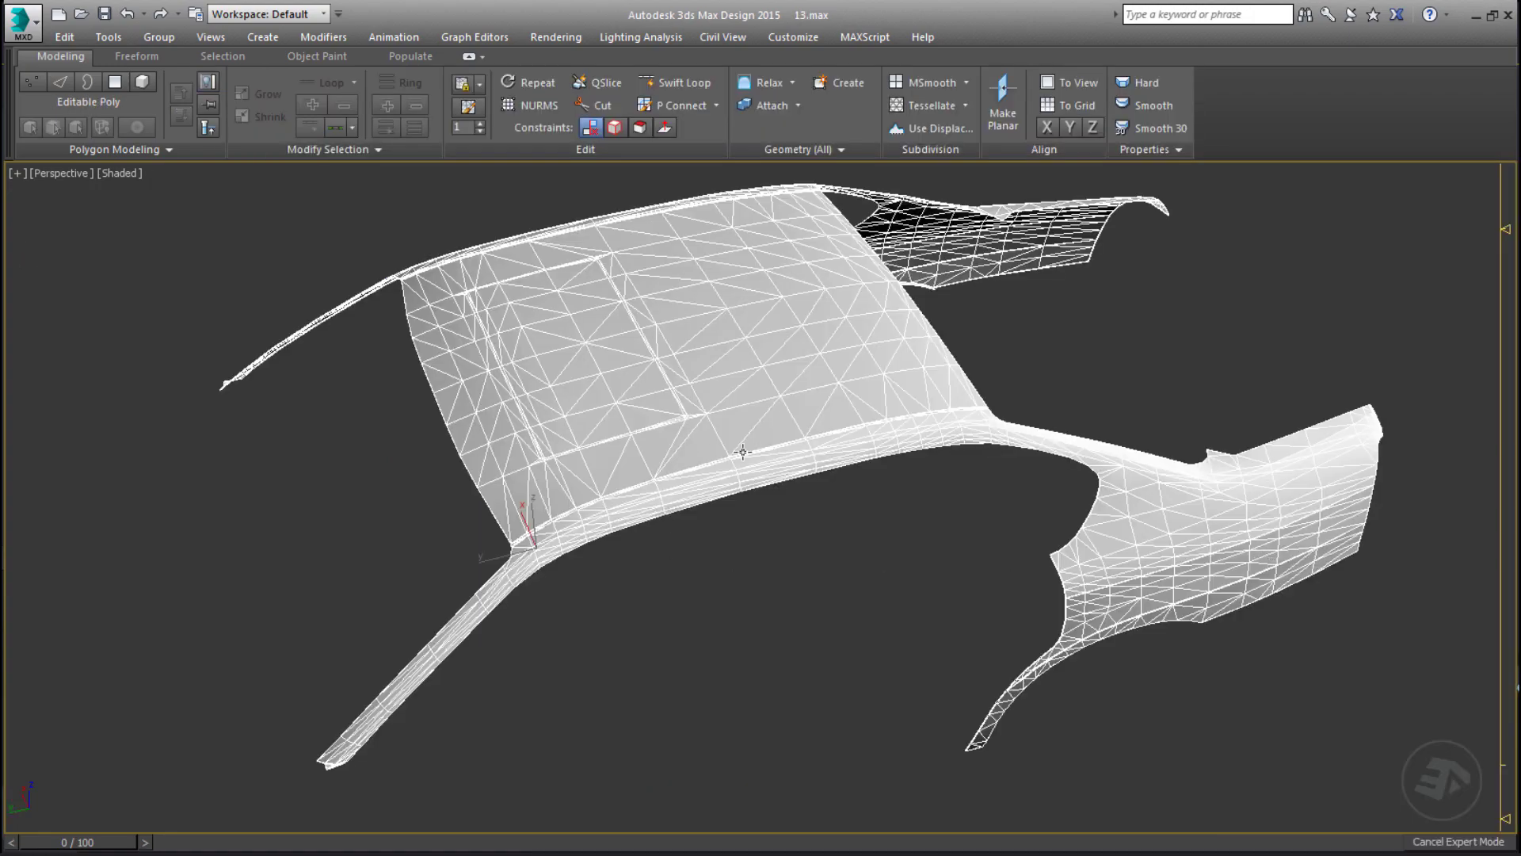
Select the car roof and side panel mesh in the 13.max scene and look it over.
click(733, 449)
alt+middle_drag(743, 654, 826, 701)
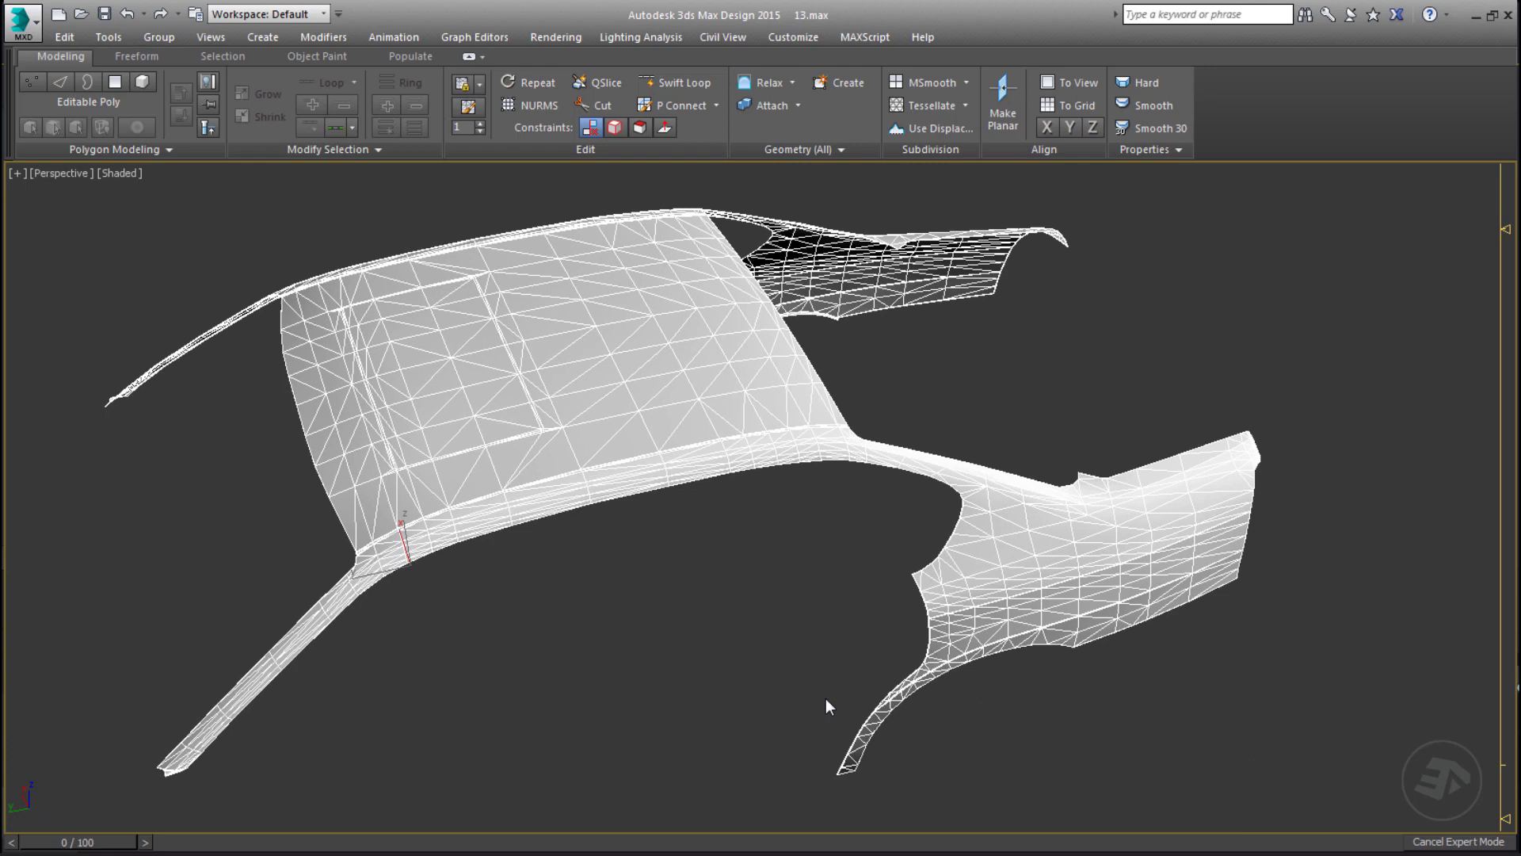
Examine the shading seam along the rear side panel's upper edge with the car body deselected, and render a close view of it.
click(879, 553)
scroll(1228, 538, up, 8)
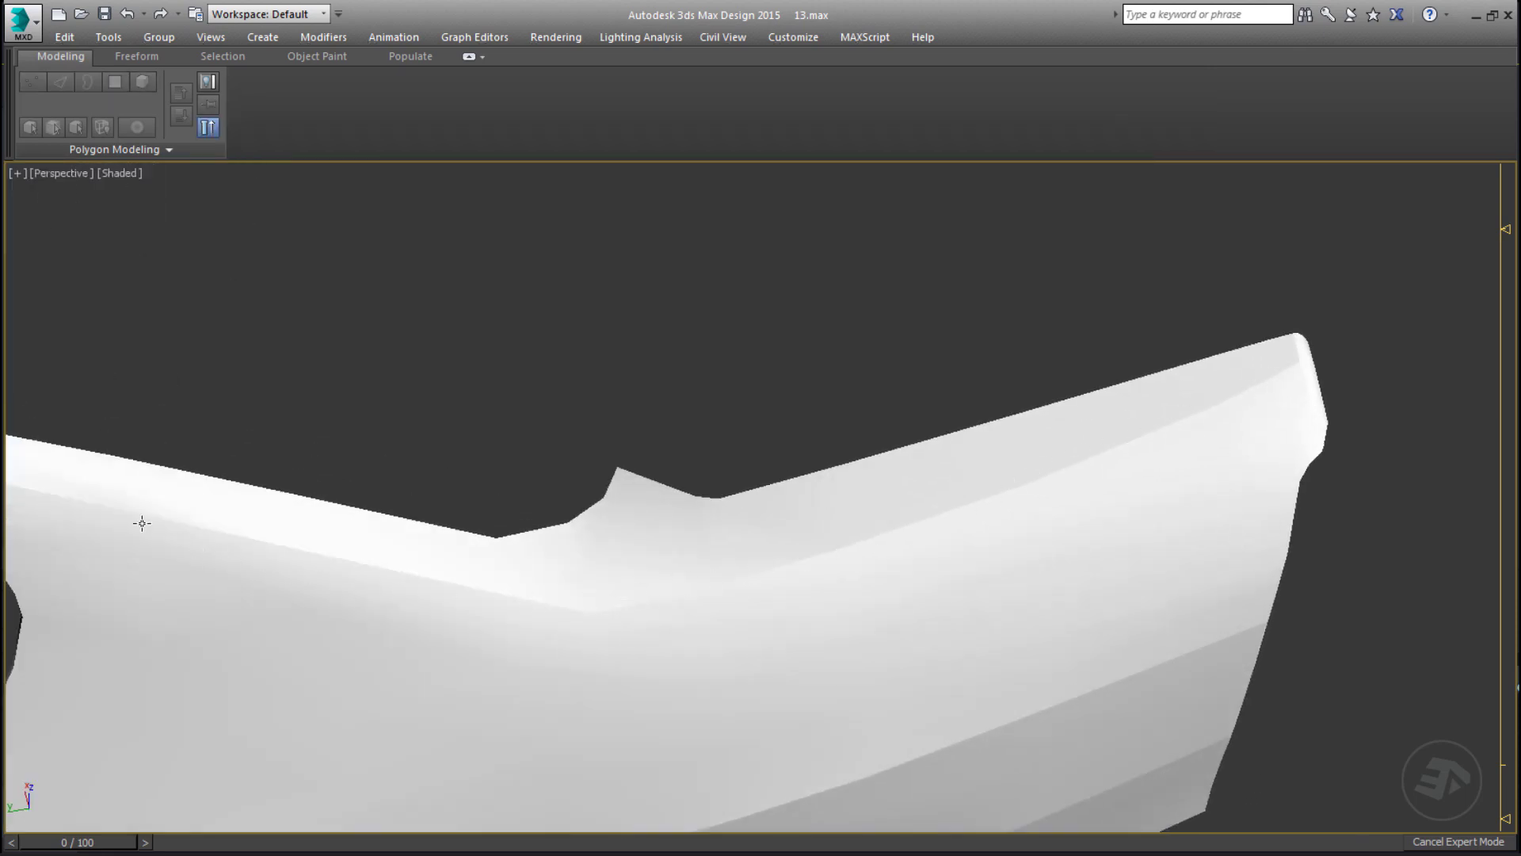
alt+middle_drag(1177, 422, 666, 639)
click(983, 362)
scroll(582, 623, down, 4)
alt+middle_drag(583, 622, 524, 547)
scroll(935, 515, up, 4)
scroll(642, 682, up, 2)
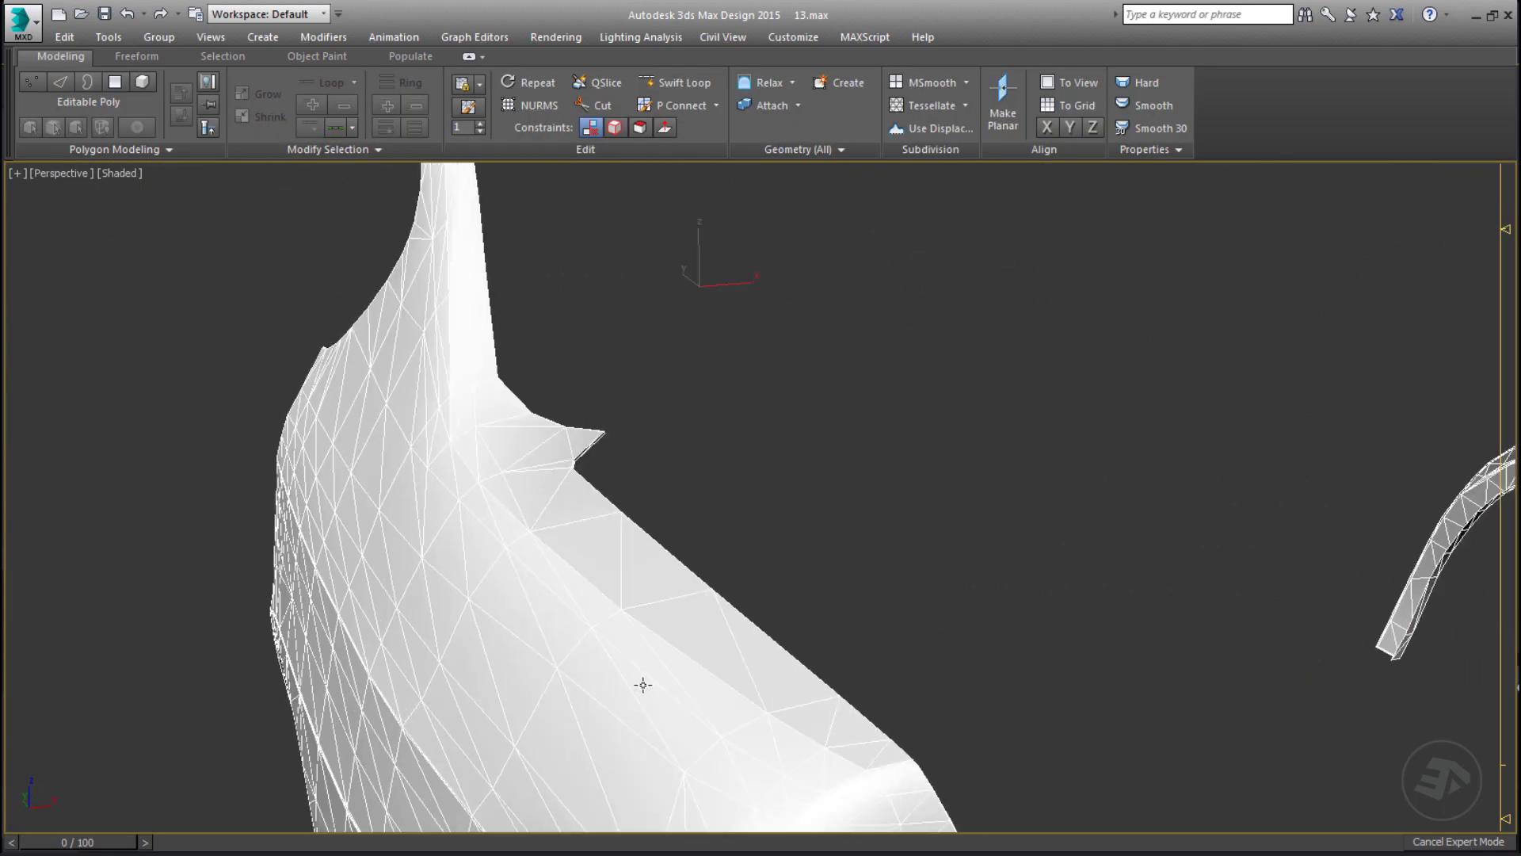
key(shift+q)
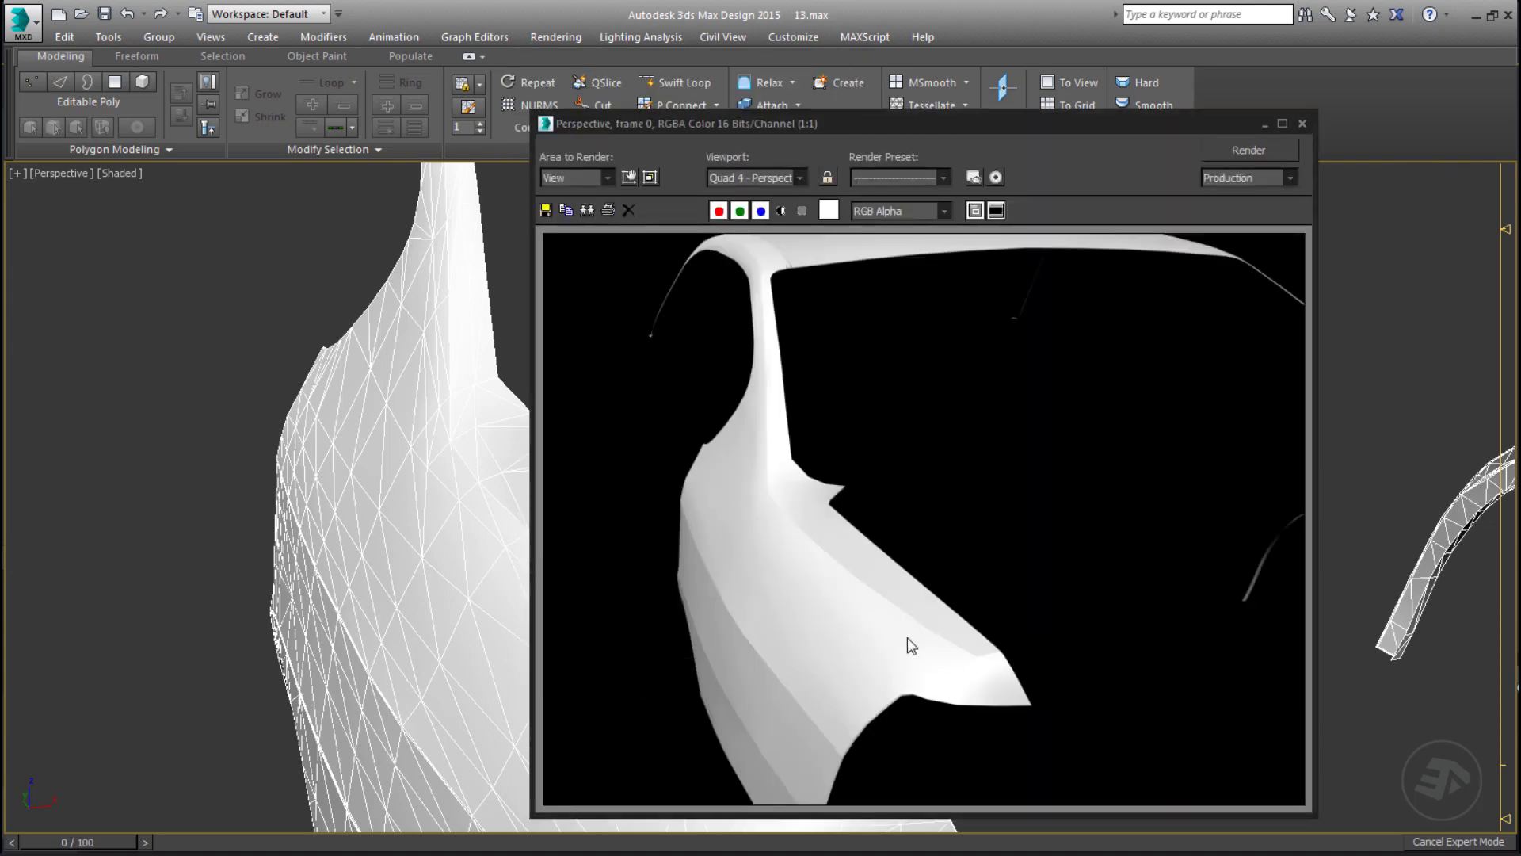
Check the strip above the rear side panel's seam as a separate element, close the render, and clear the selection.
alt+middle_drag(426, 631, 370, 567)
scroll(183, 544, down, 2)
key(5)
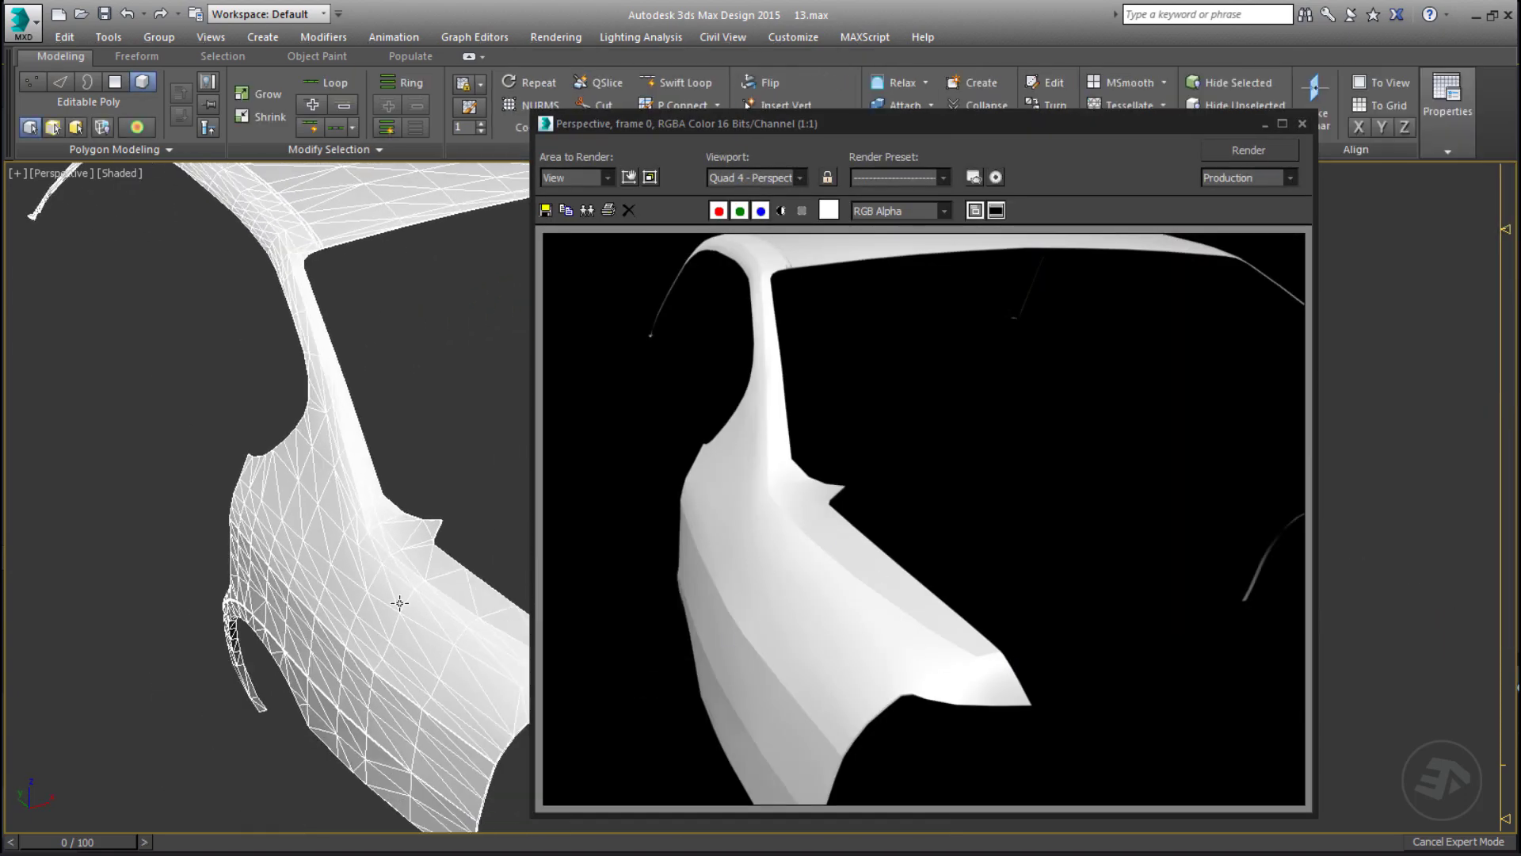
click(414, 600)
click(446, 572)
scroll(443, 591, up, 5)
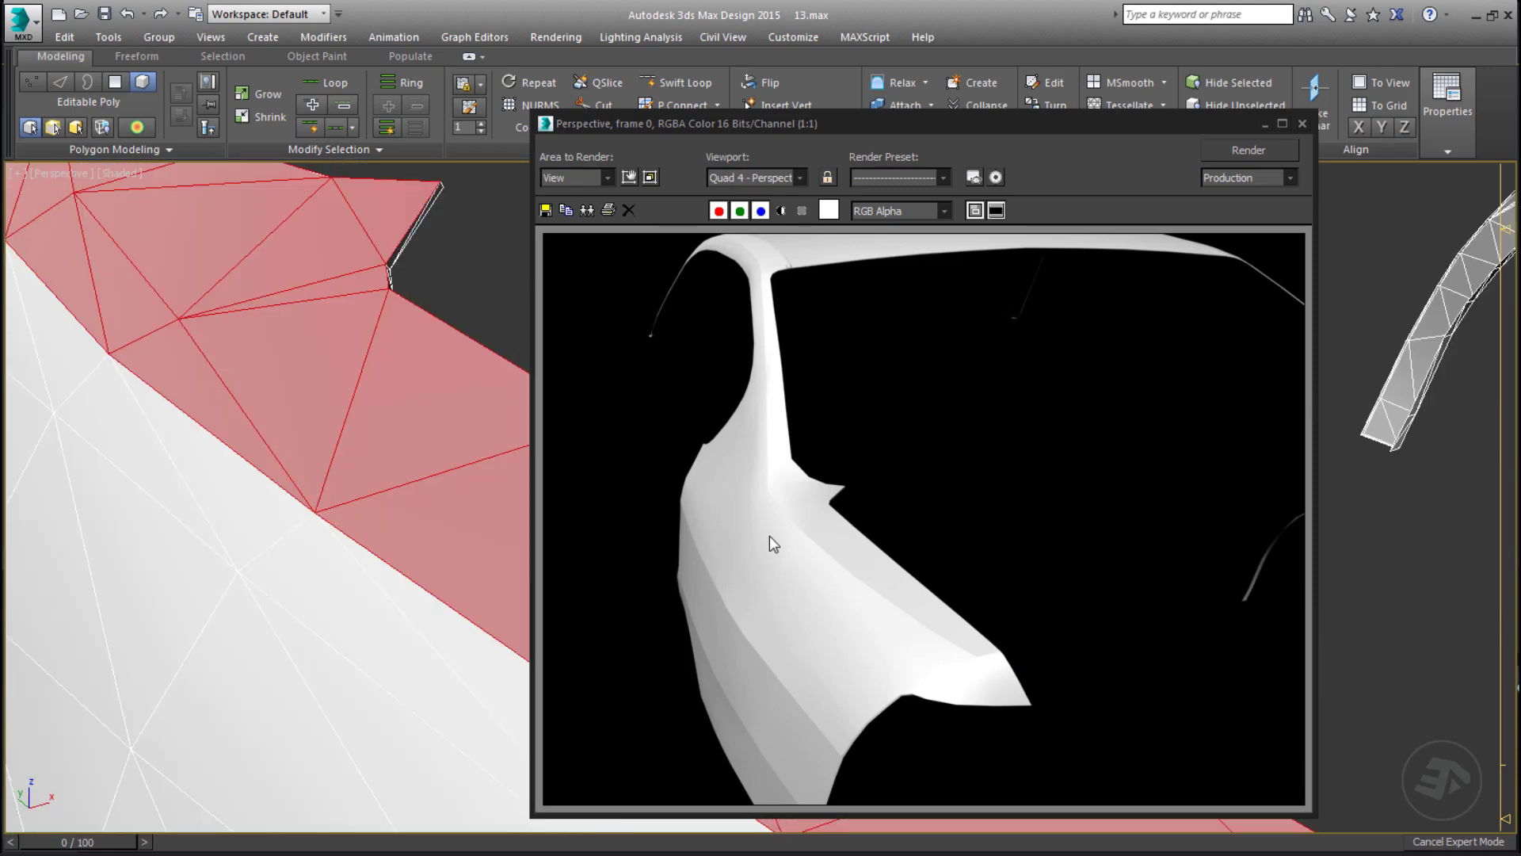
click(1302, 124)
scroll(616, 596, down, 10)
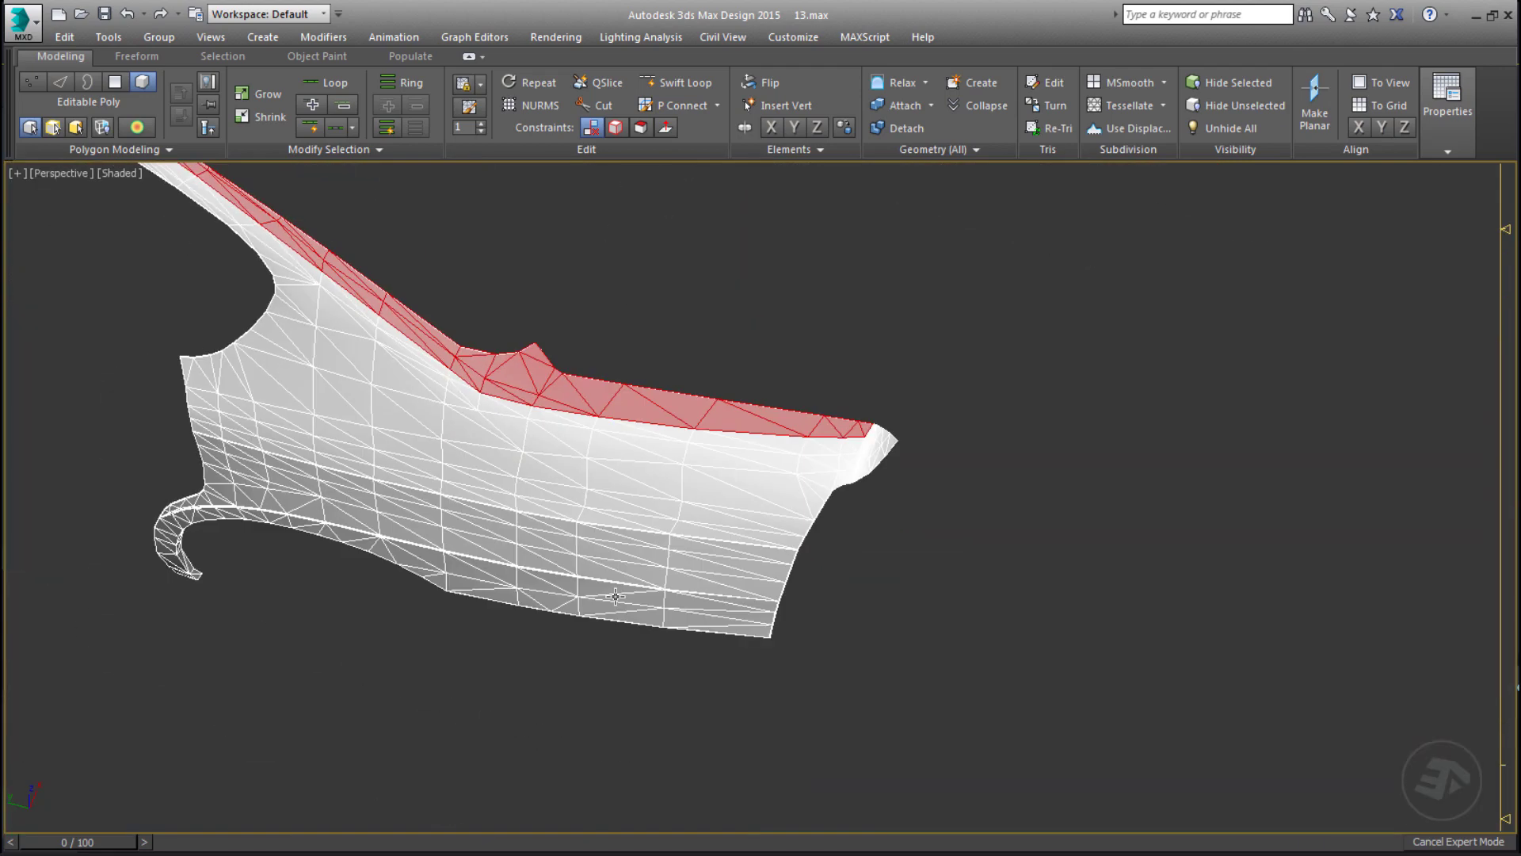
click(944, 491)
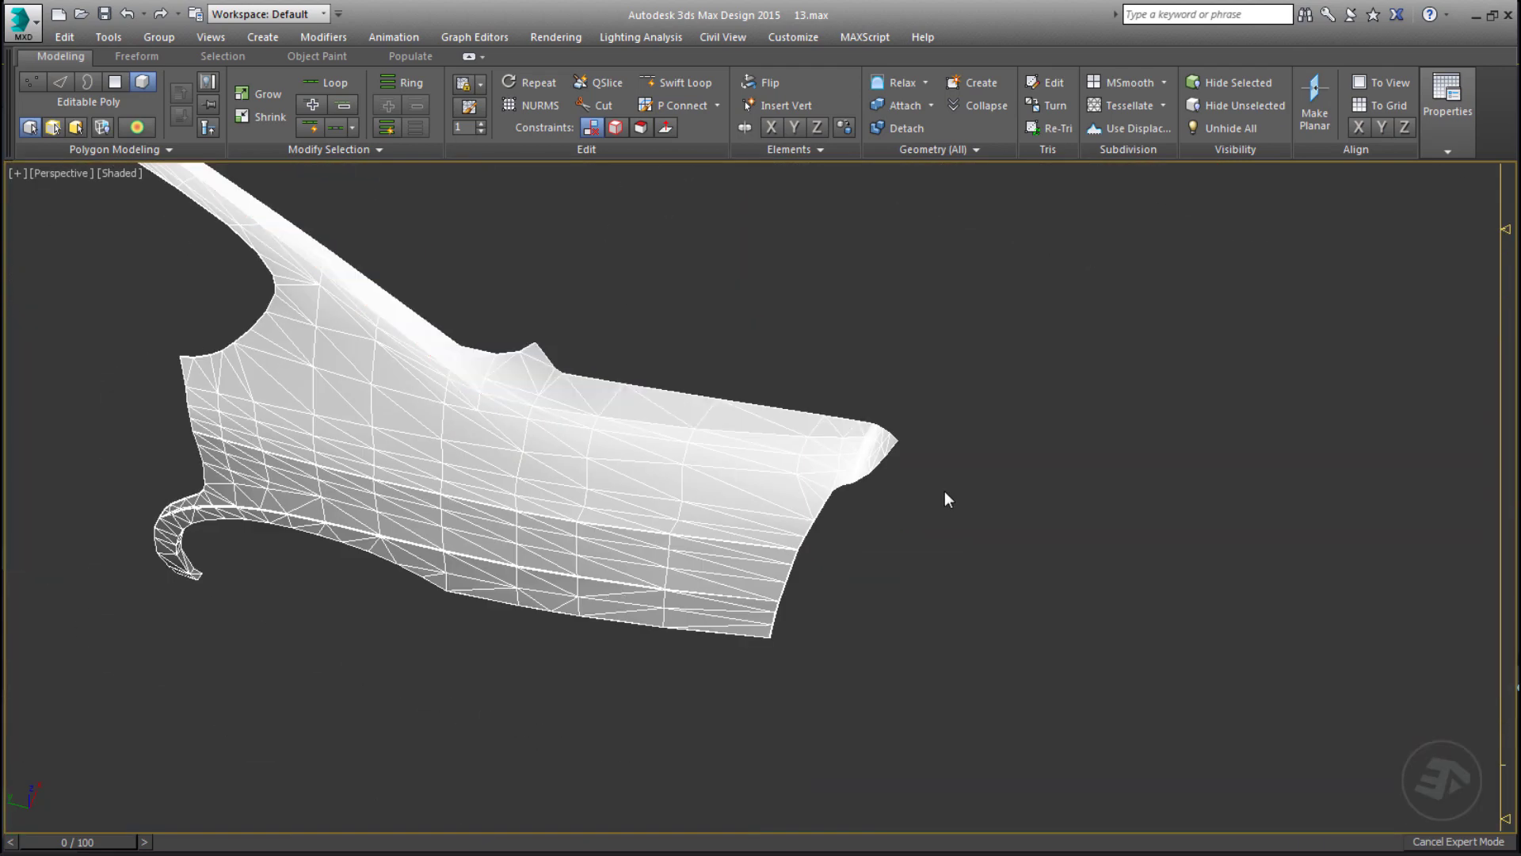
Add an Edit Normals modifier to the car body and set the normals' display length to 0.08.
key(y)
click(1415, 252)
click(1500, 228)
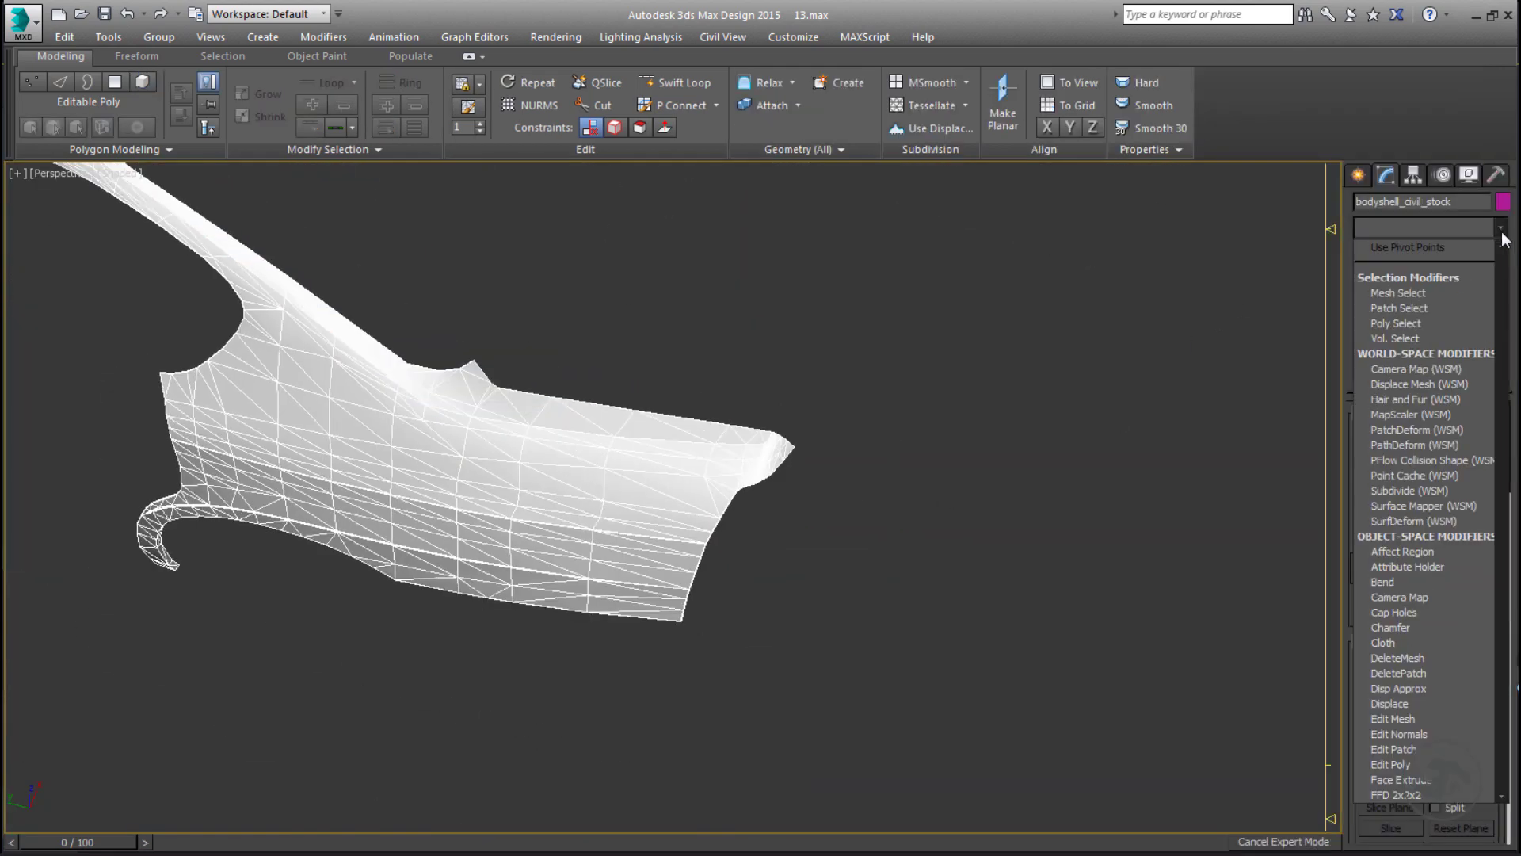
key(e)
click(1452, 261)
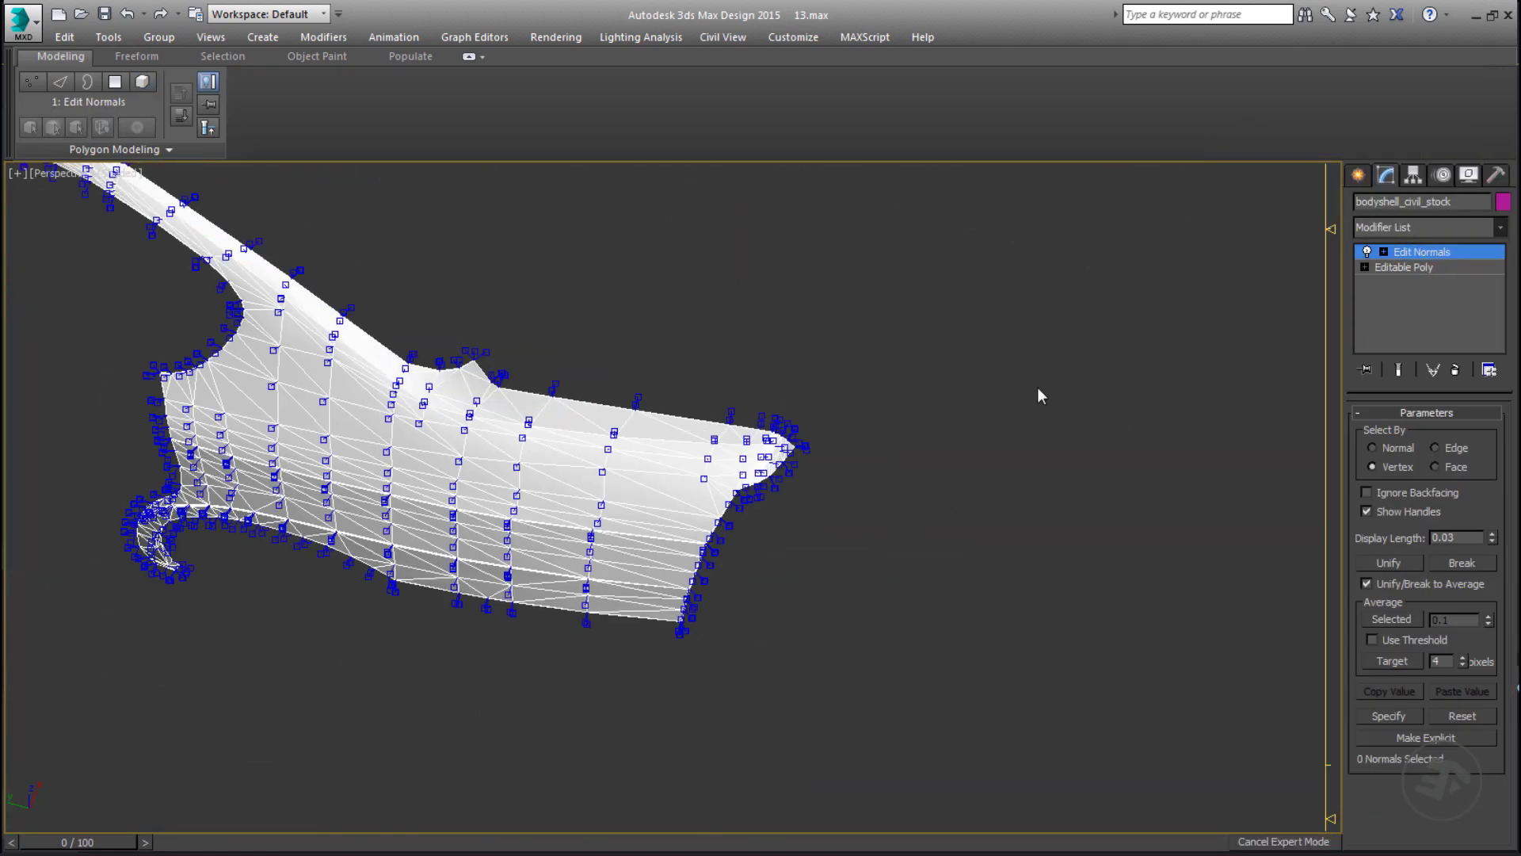
scroll(871, 500, up, 8)
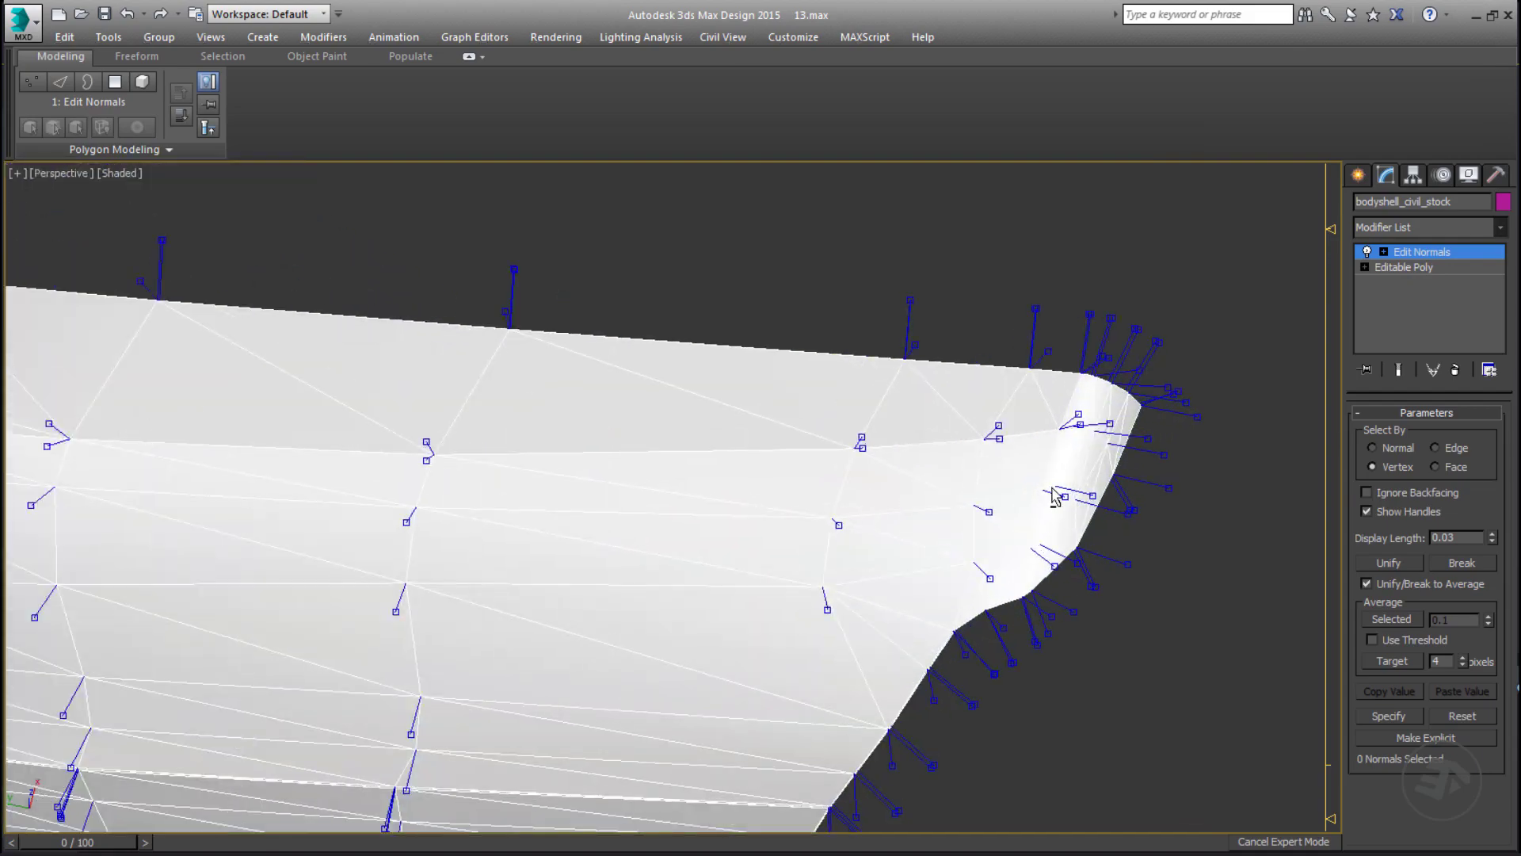
alt+middle_drag(1053, 497, 1045, 644)
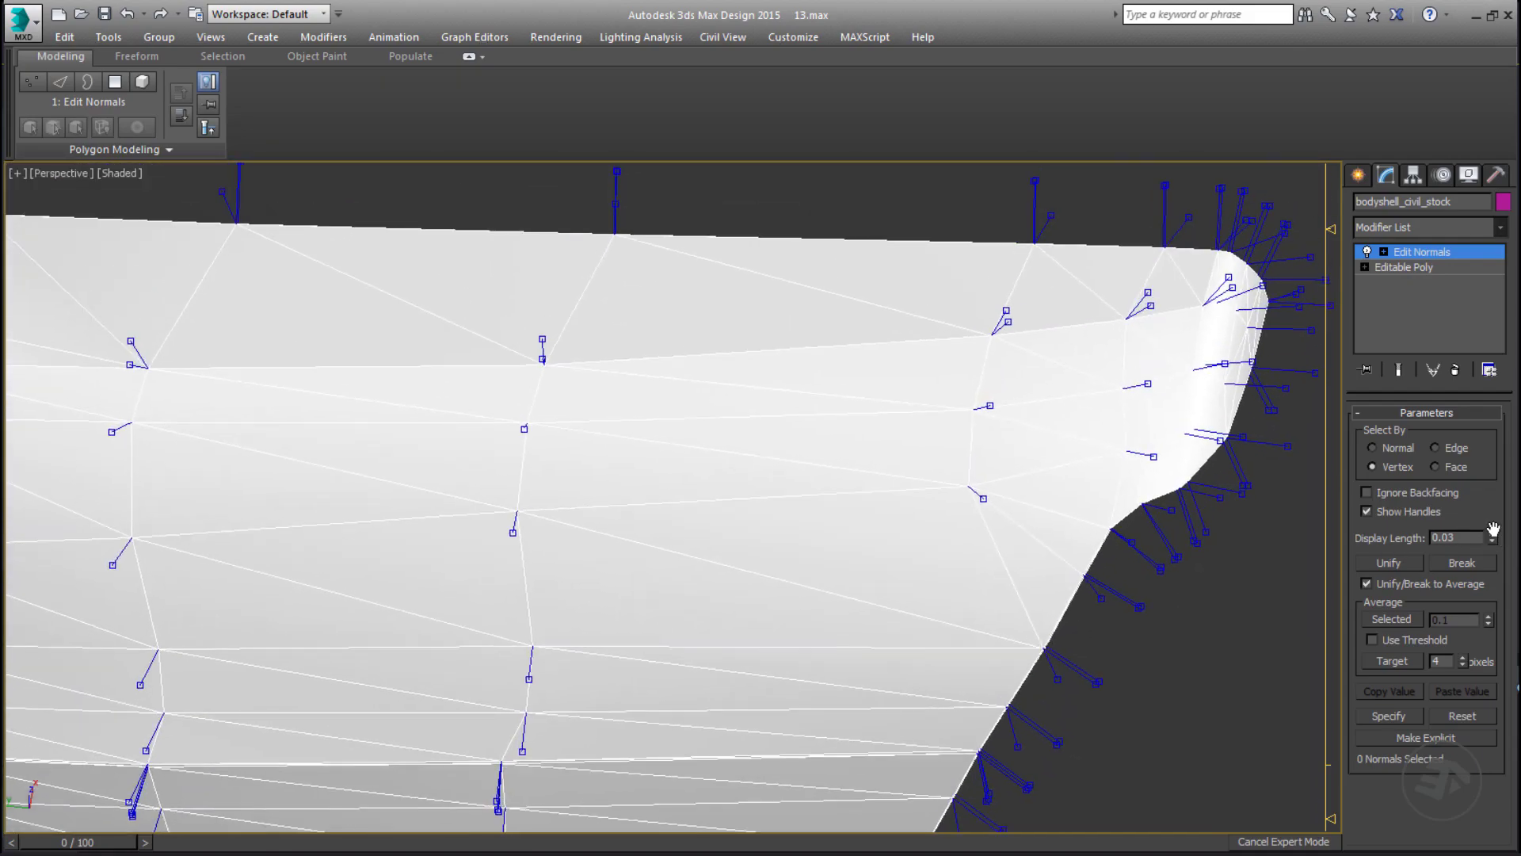
drag(1494, 538, 1494, 535)
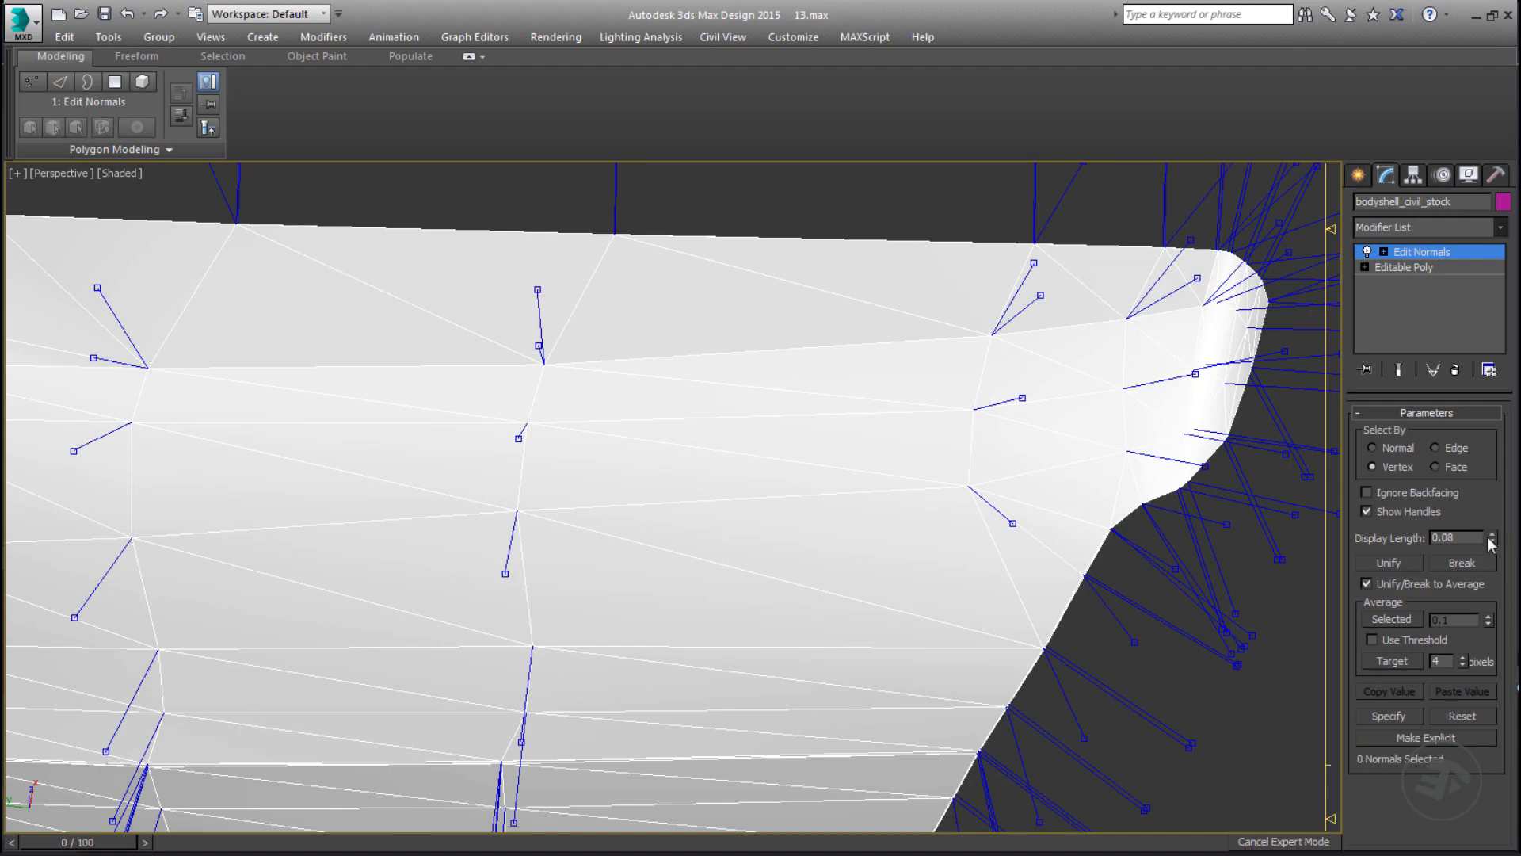
Inspect the split normals at a vertex on the rear side panel's upper seam from several angles.
alt+middle_drag(736, 439, 391, 476)
click(486, 474)
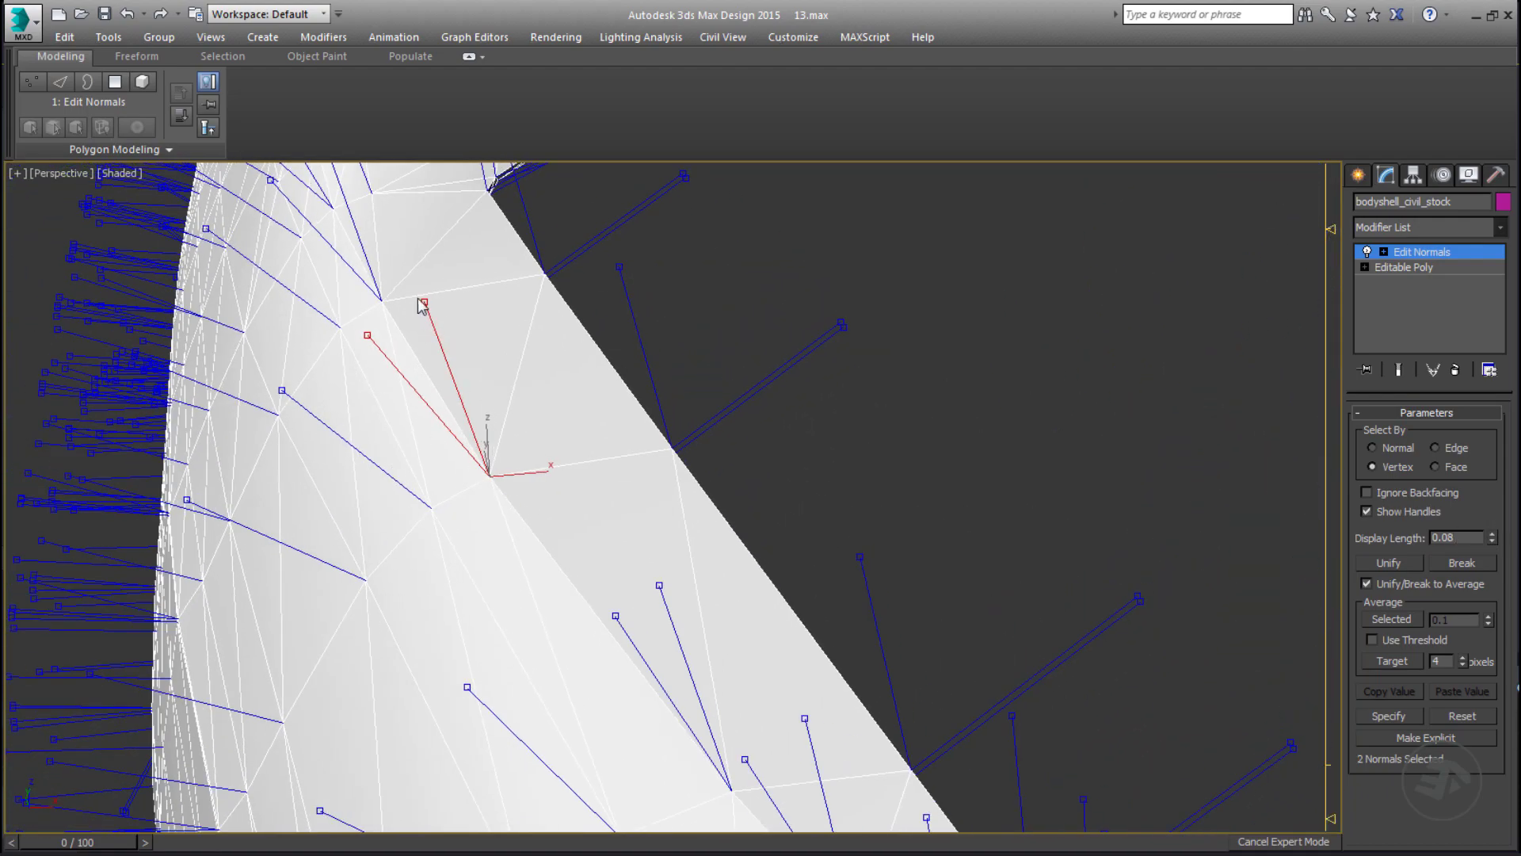
alt+middle_drag(434, 310, 598, 466)
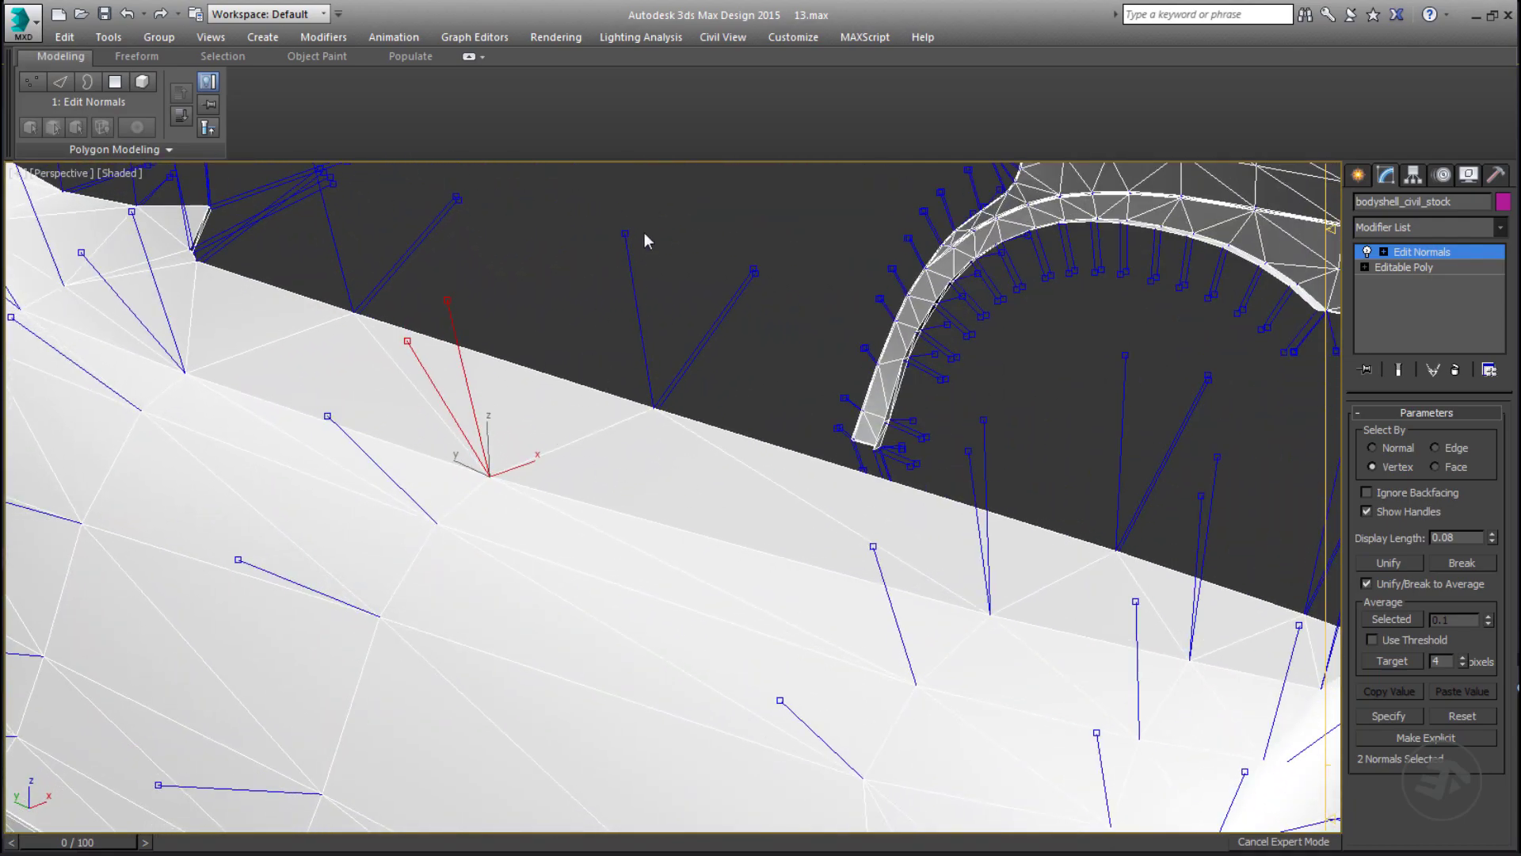
click(475, 292)
alt+middle_drag(547, 435, 560, 346)
scroll(523, 381, down, 3)
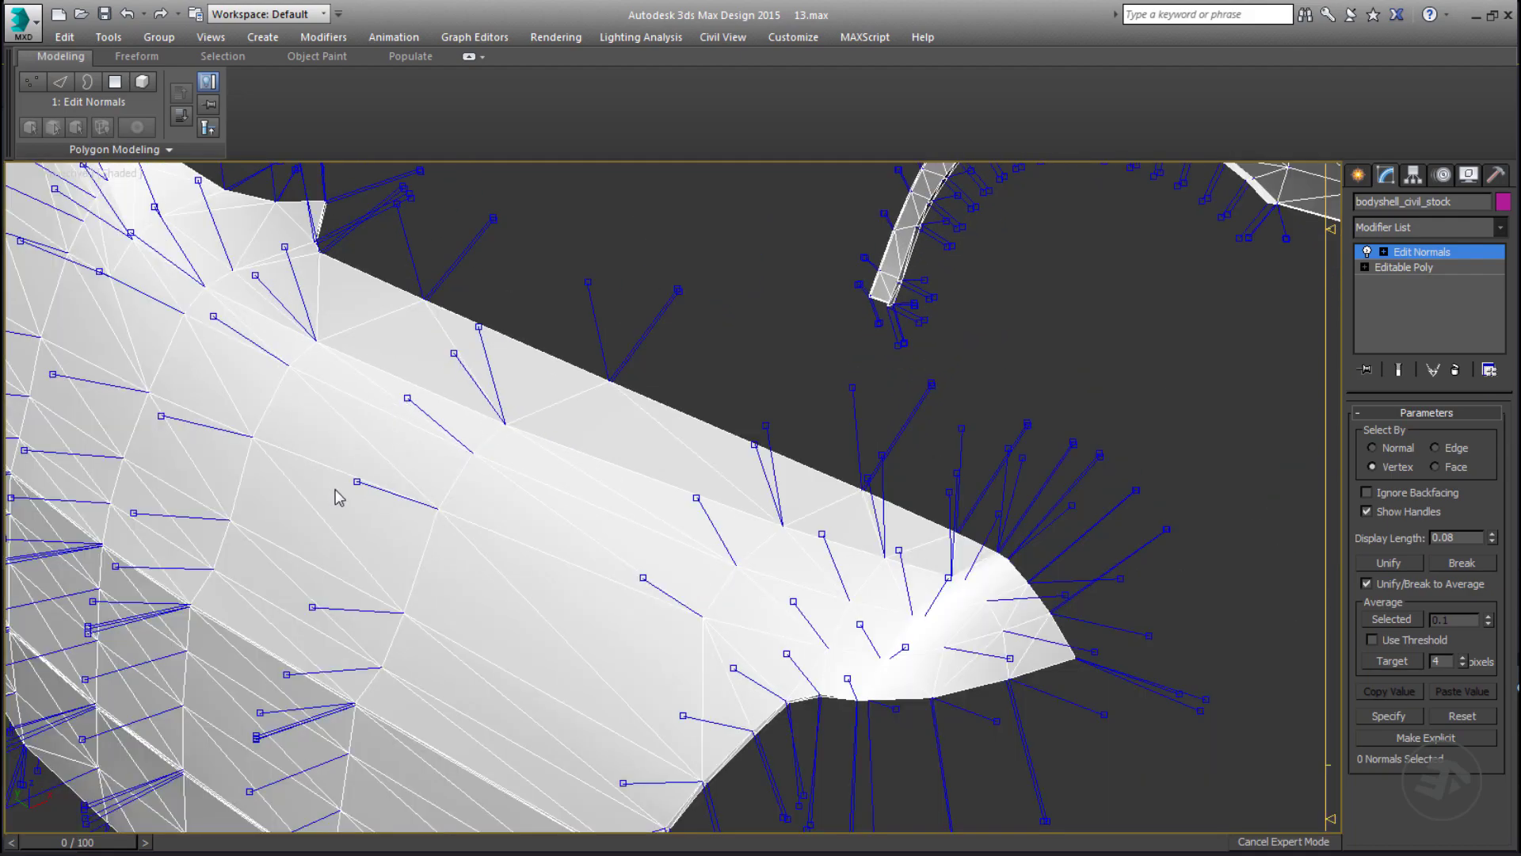
scroll(510, 459, down, 3)
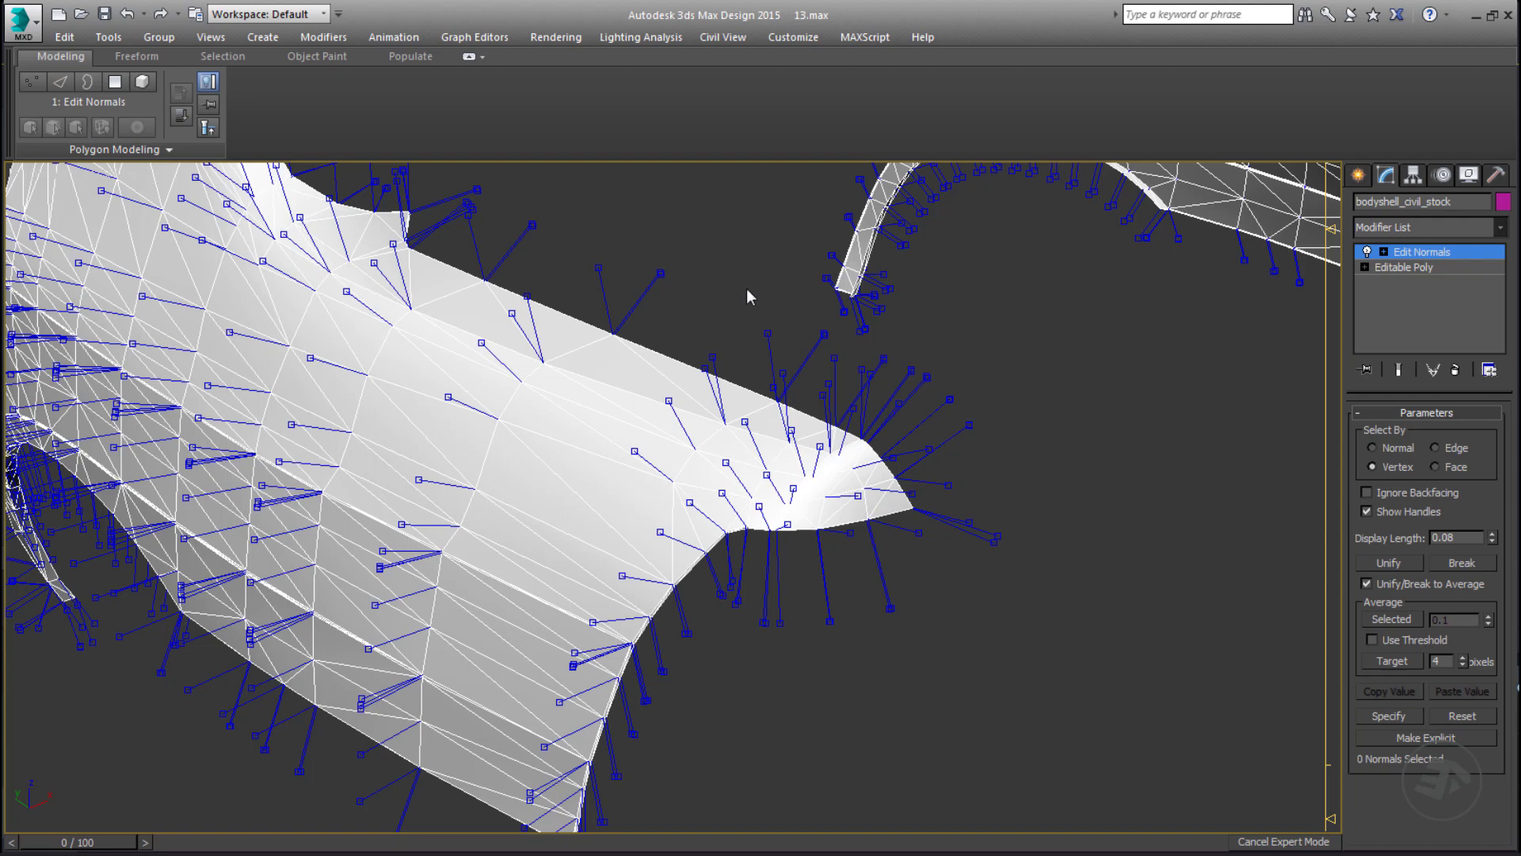
Deselect the car body to view its plain shading, and reselect it for a close look at the seam normals.
click(1212, 357)
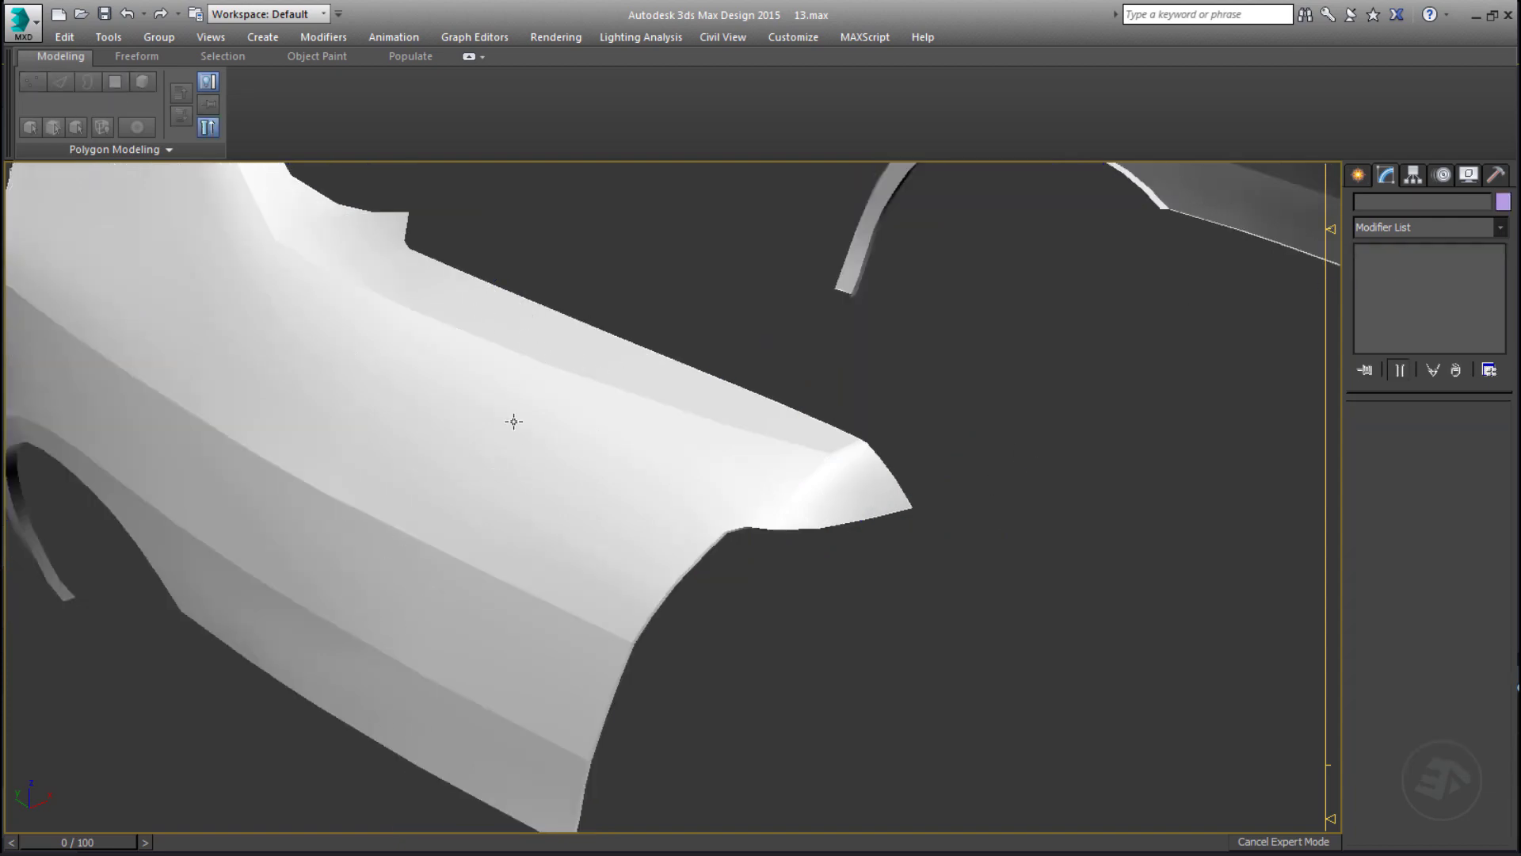
key(alt)
click(520, 393)
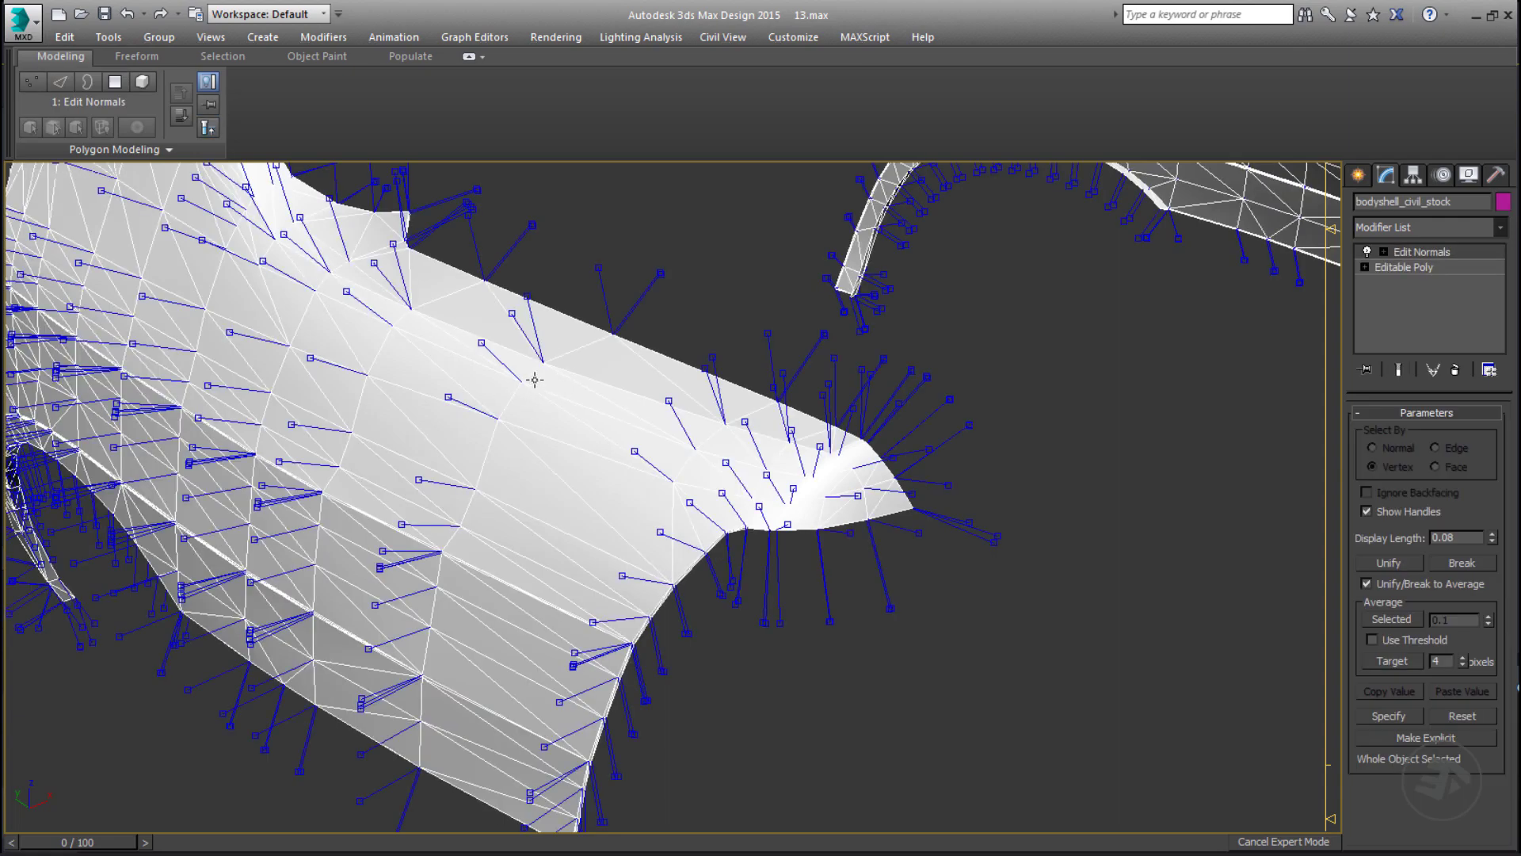
middle_drag(520, 393, 522, 500)
scroll(754, 571, up, 5)
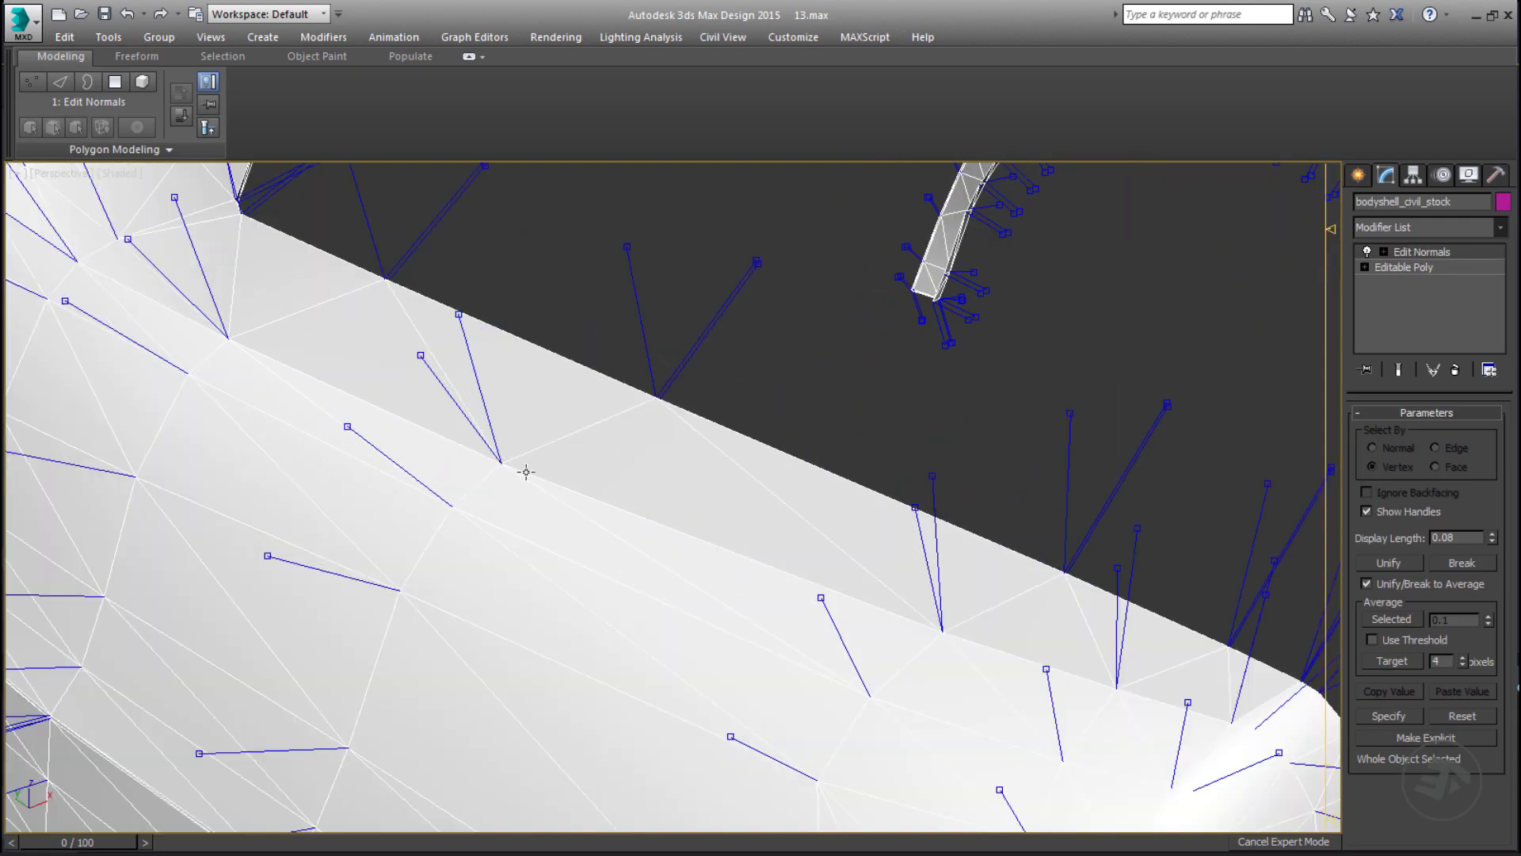
Average the two normals at each of three vertices along the rear side panel's upper seam.
click(495, 474)
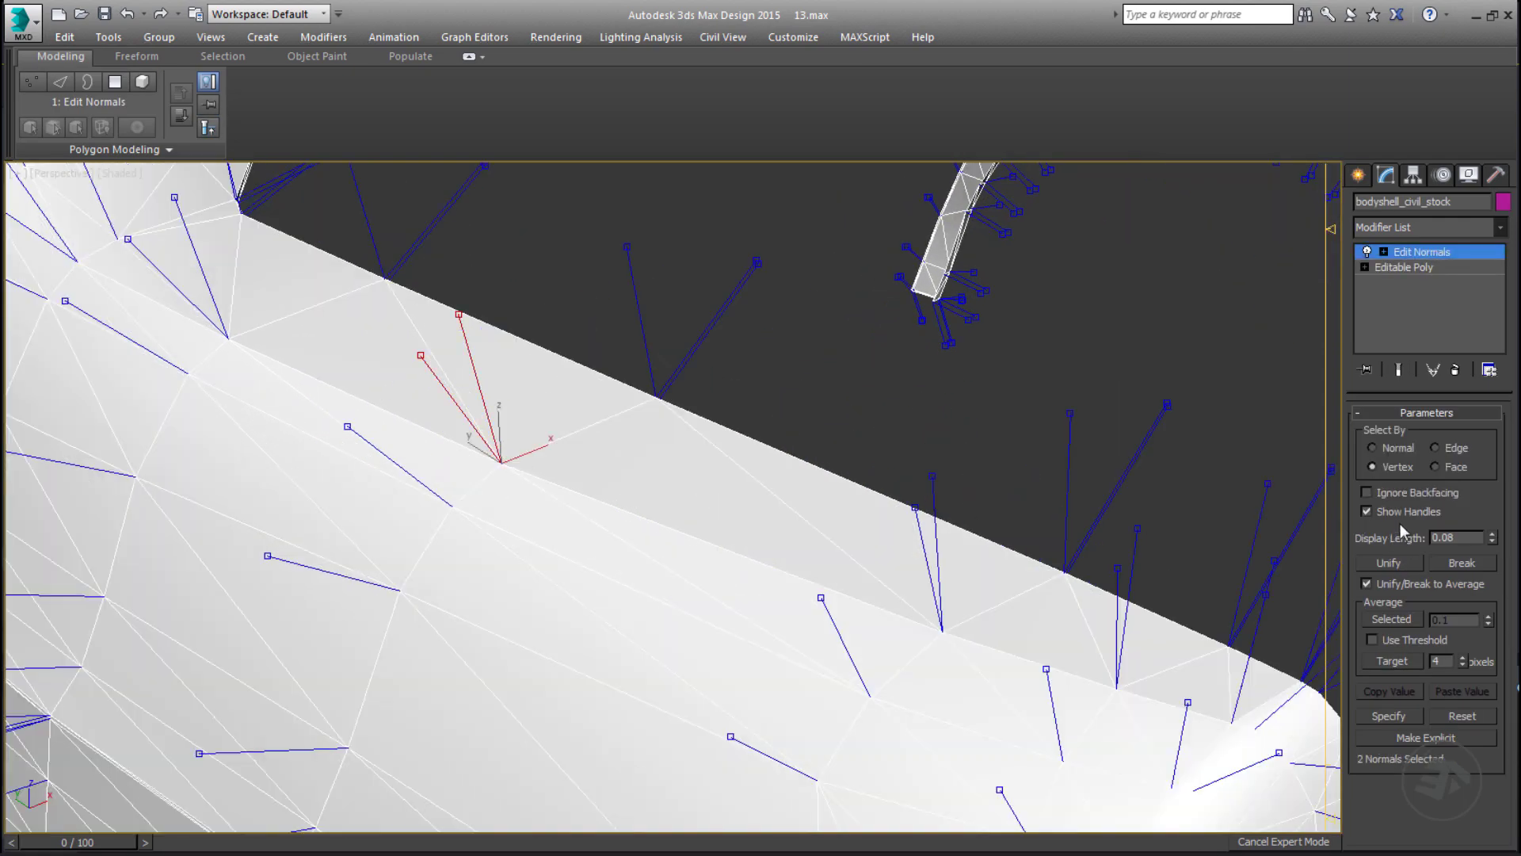
click(1388, 620)
middle_drag(703, 569, 621, 397)
click(288, 351)
click(1401, 624)
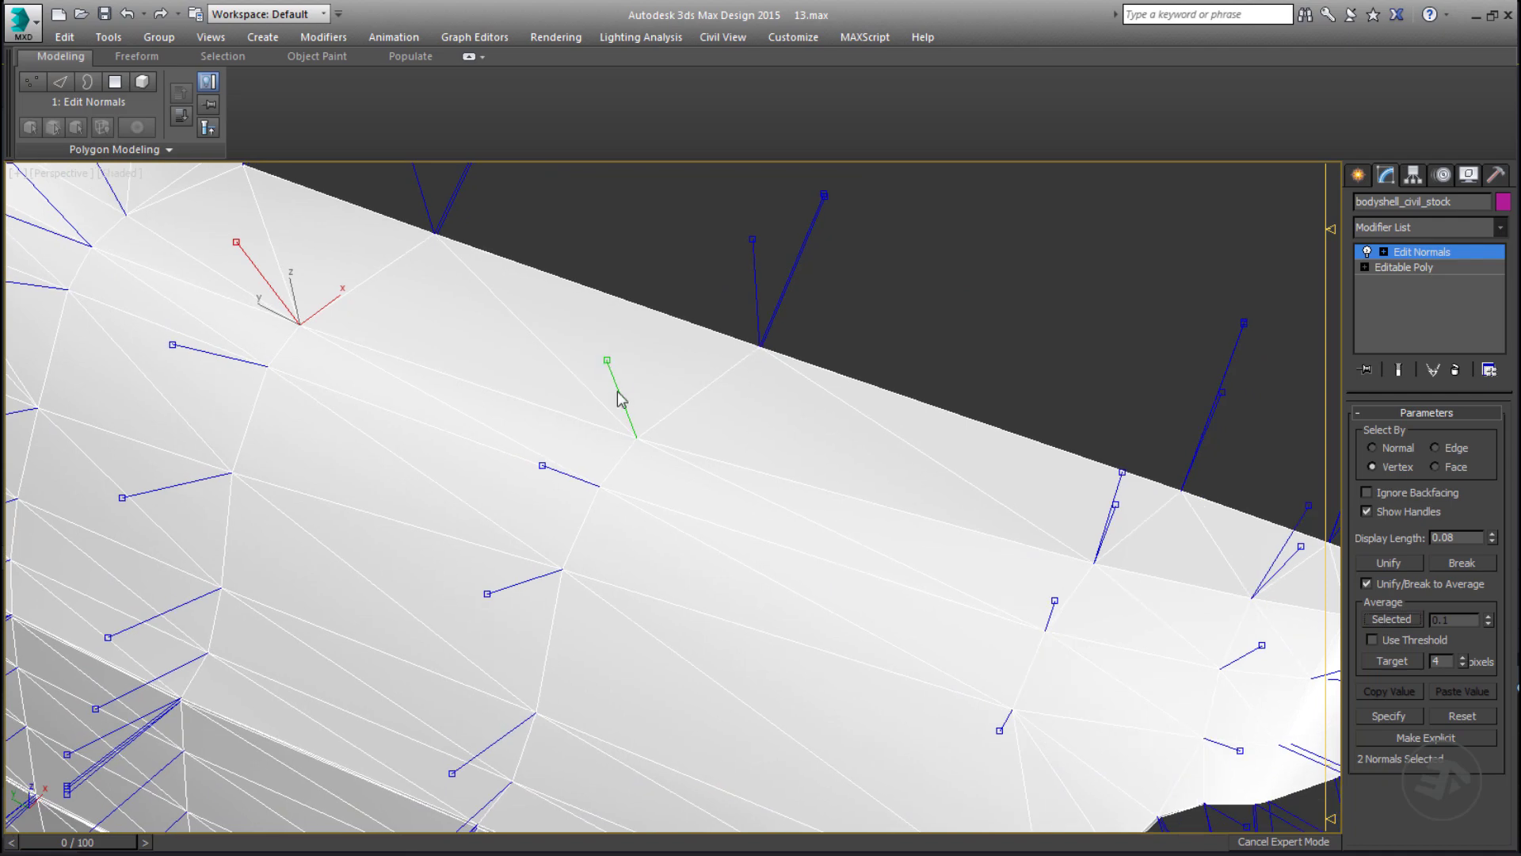
click(576, 353)
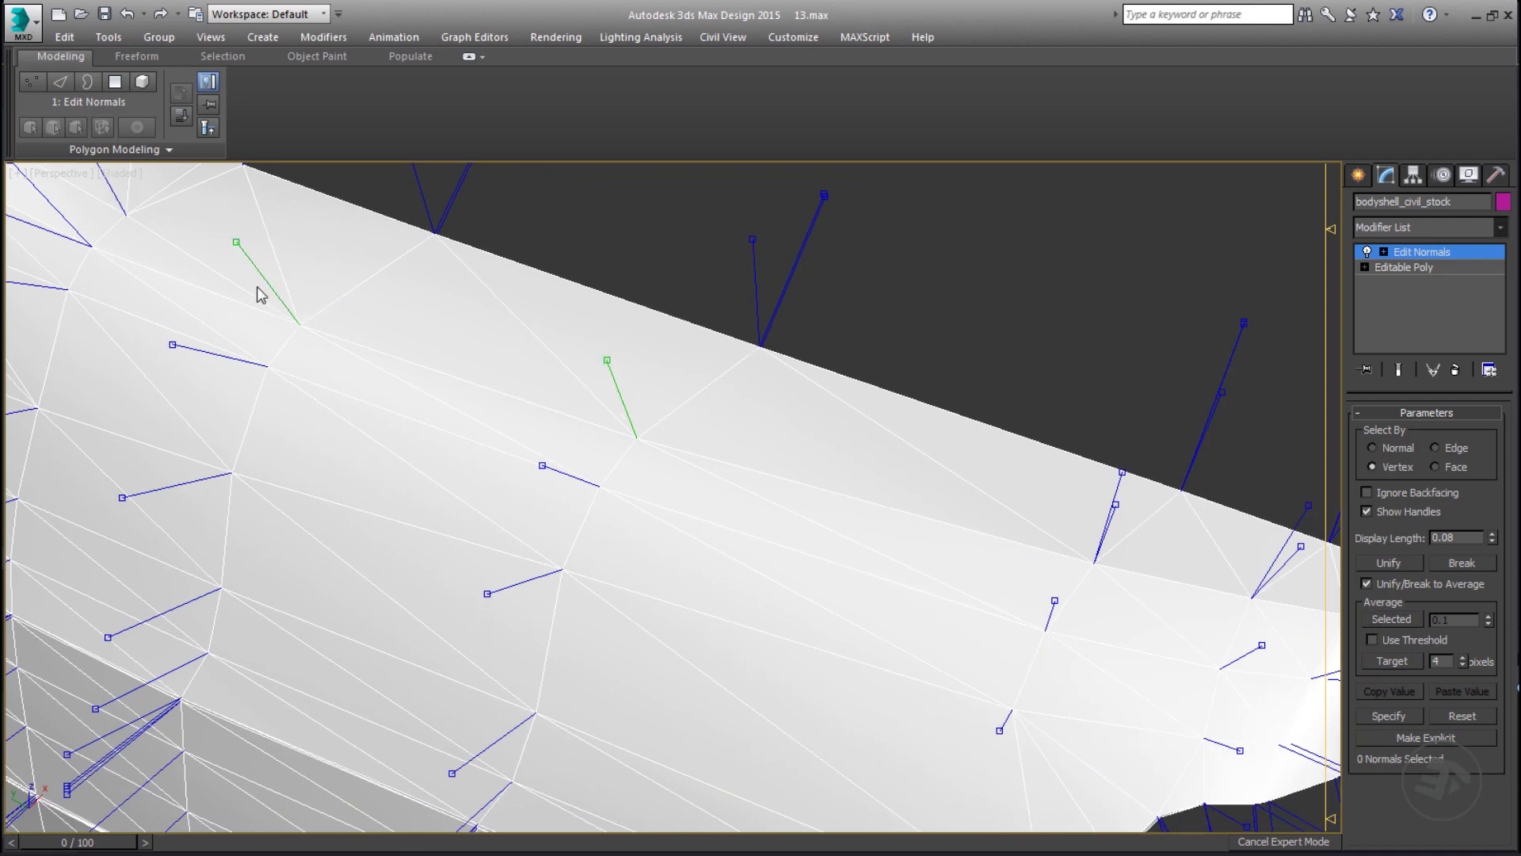
click(1094, 567)
click(1401, 619)
Render the rear side panel to check the shading along the averaged seam, and close the render.
alt+middle_drag(1268, 610, 1141, 604)
key(shift+q)
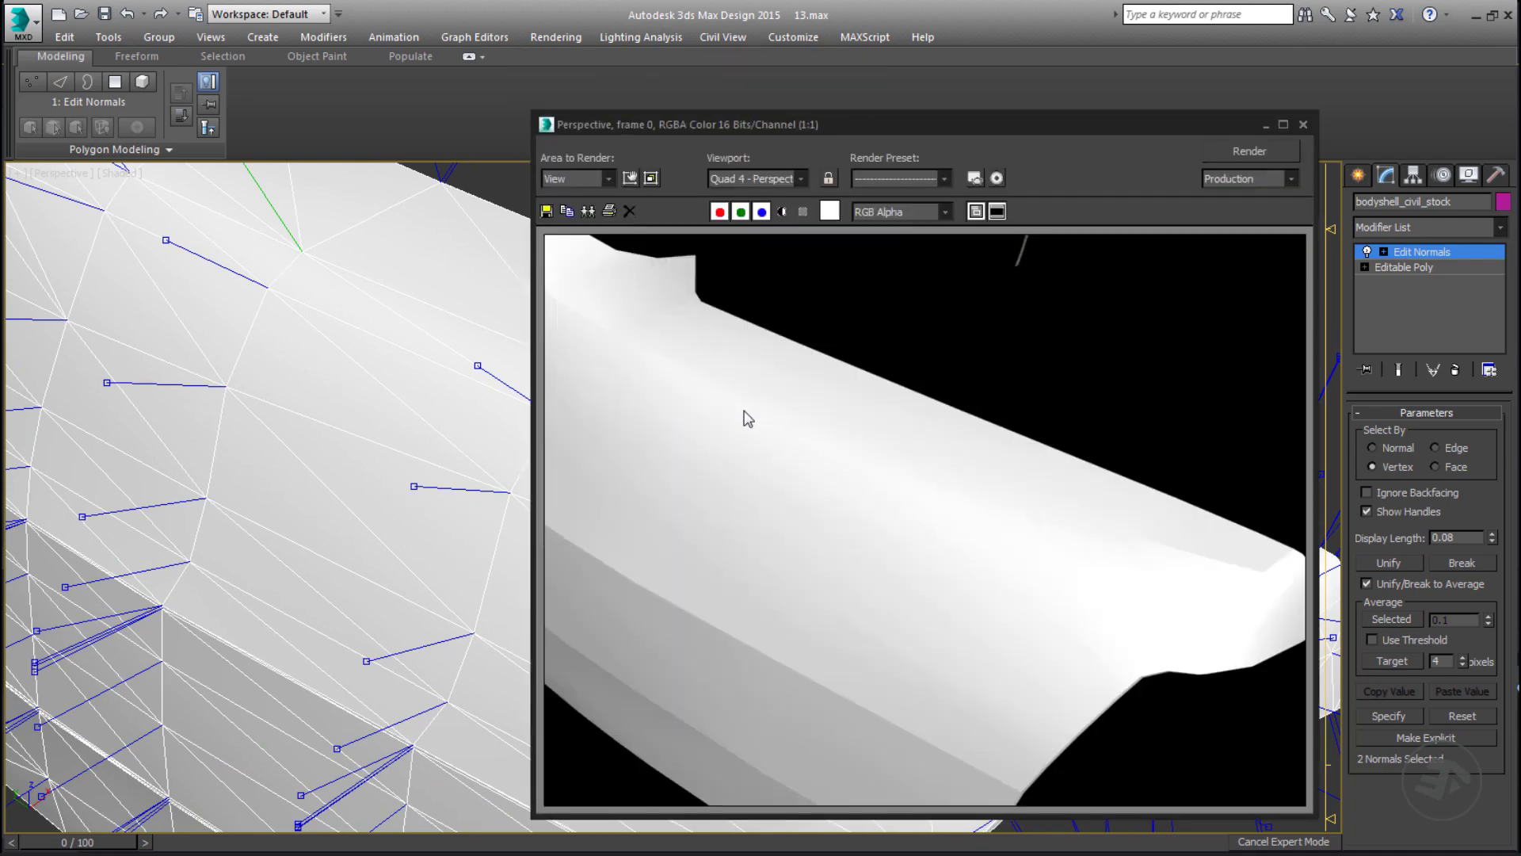
click(1303, 124)
scroll(527, 491, down, 5)
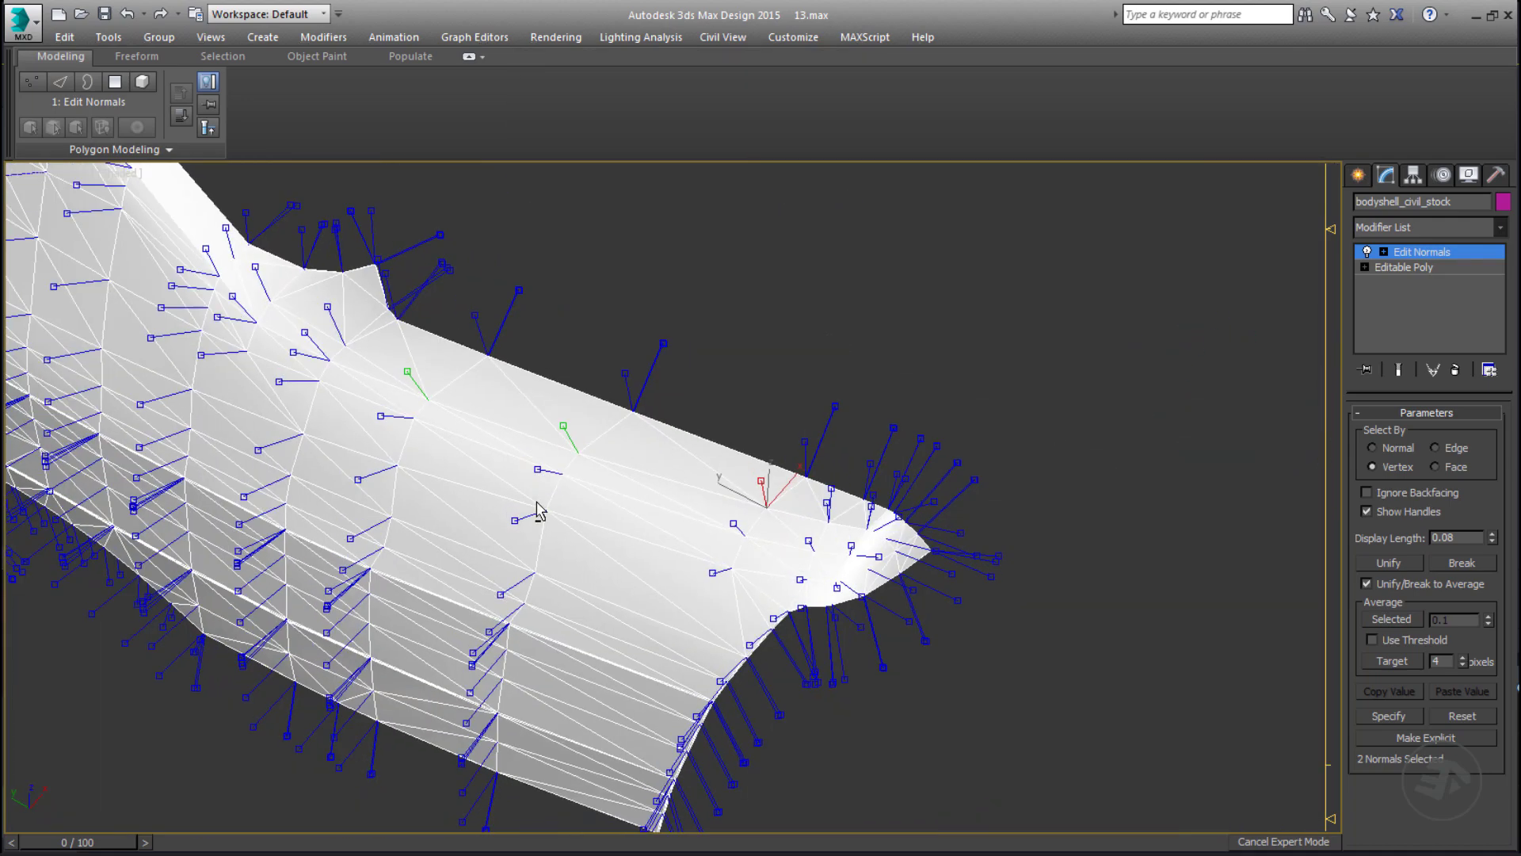
Replace the car body's Edit Normals modifier with a fresh one.
alt+middle_drag(537, 510, 813, 549)
right_click(1412, 255)
click(1382, 275)
scroll(476, 496, down, 4)
middle_drag(67, 200, 589, 401)
scroll(588, 509, up, 3)
click(1499, 229)
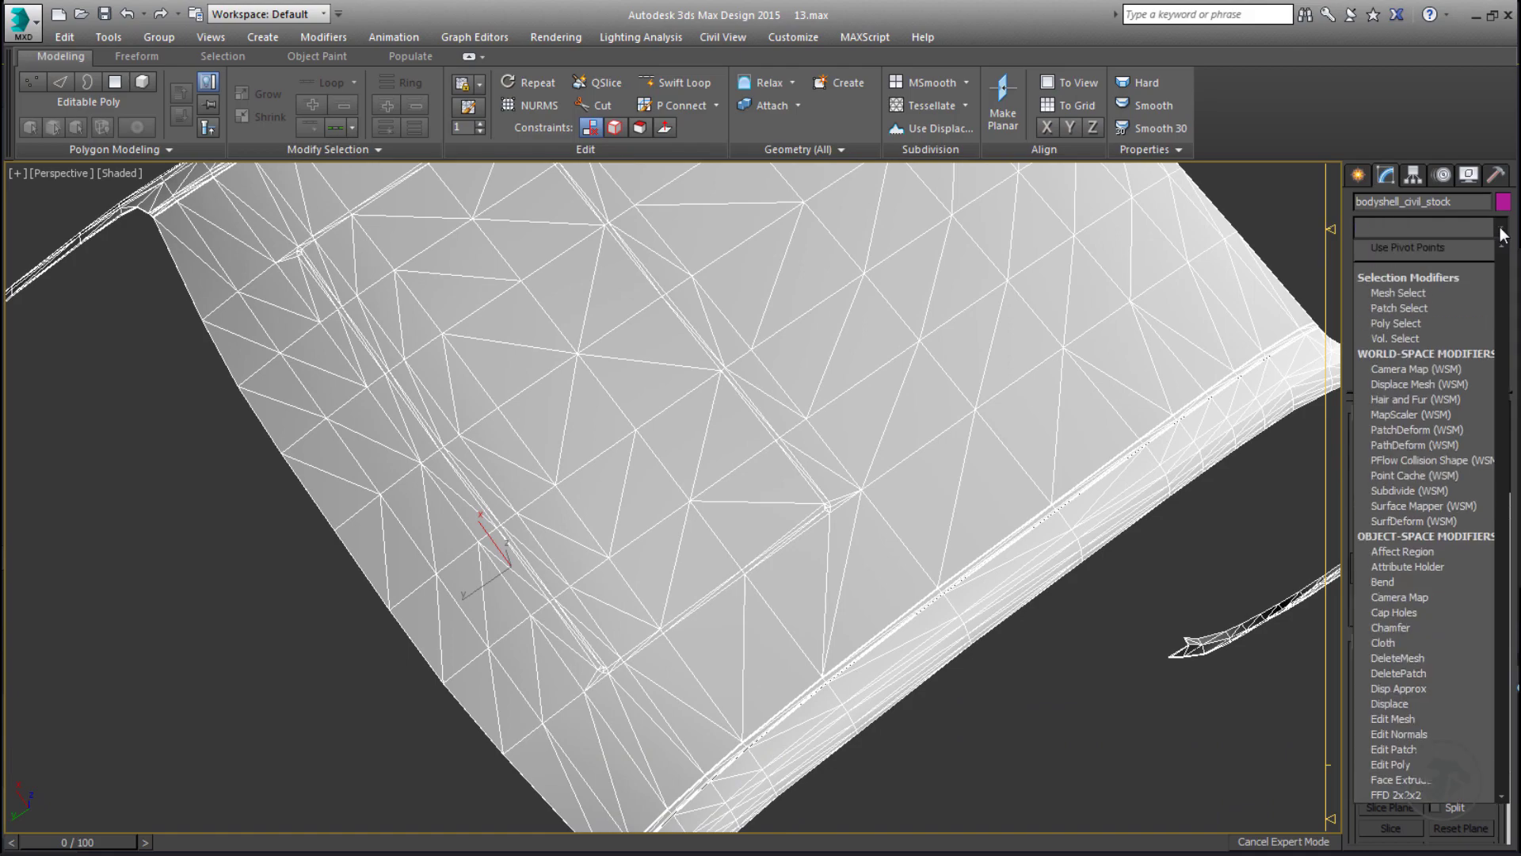
key(e)
click(1453, 260)
Examine the vertex normals around one corner of the sunroof panel in an orthographic view, selecting a corner normal.
alt+middle_drag(673, 464, 637, 409)
scroll(640, 416, up, 8)
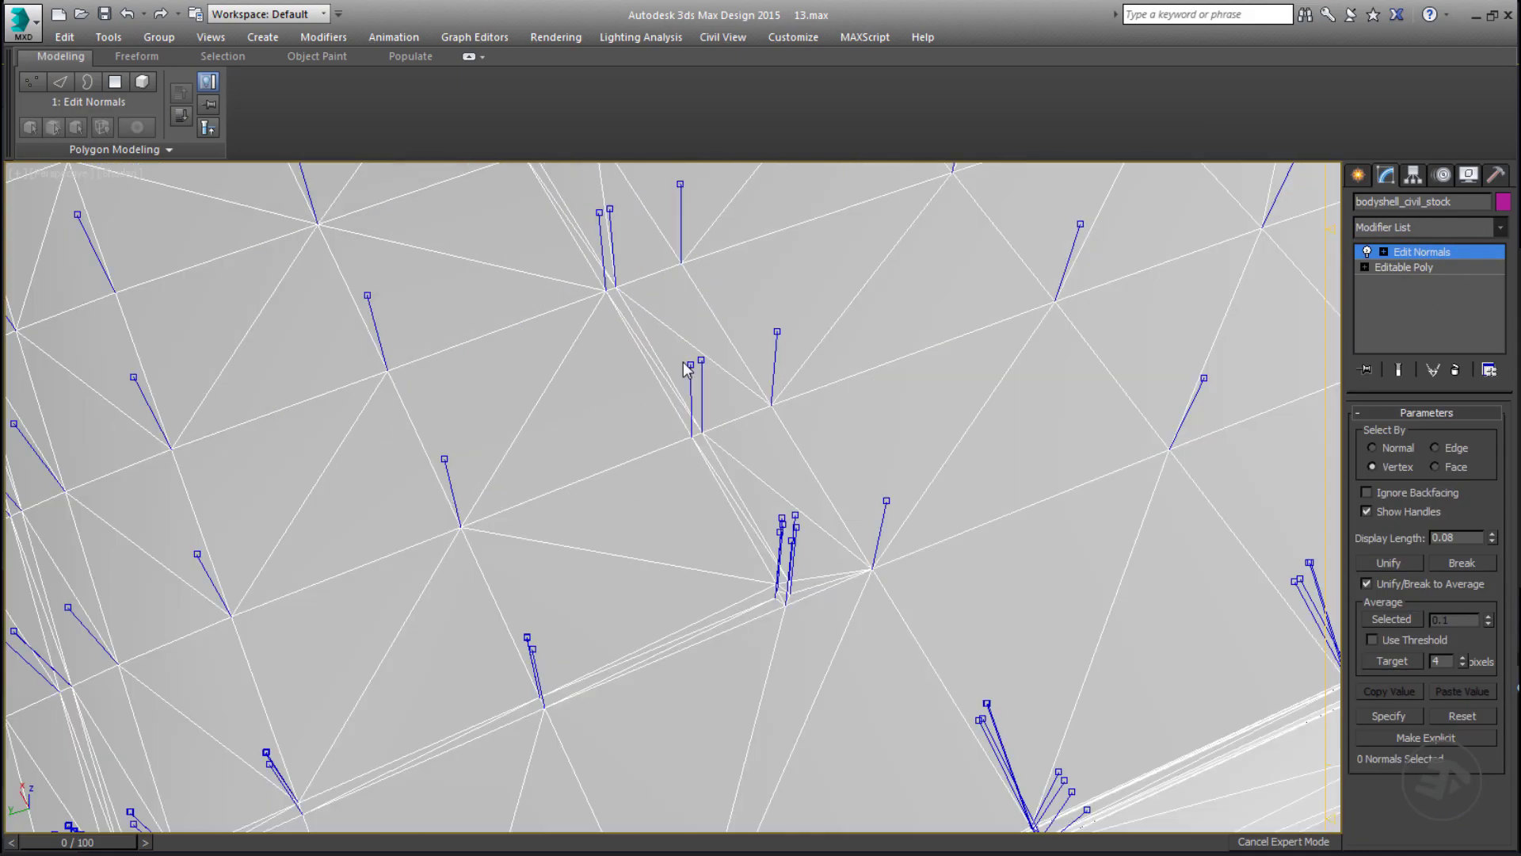
scroll(745, 498, down, 3)
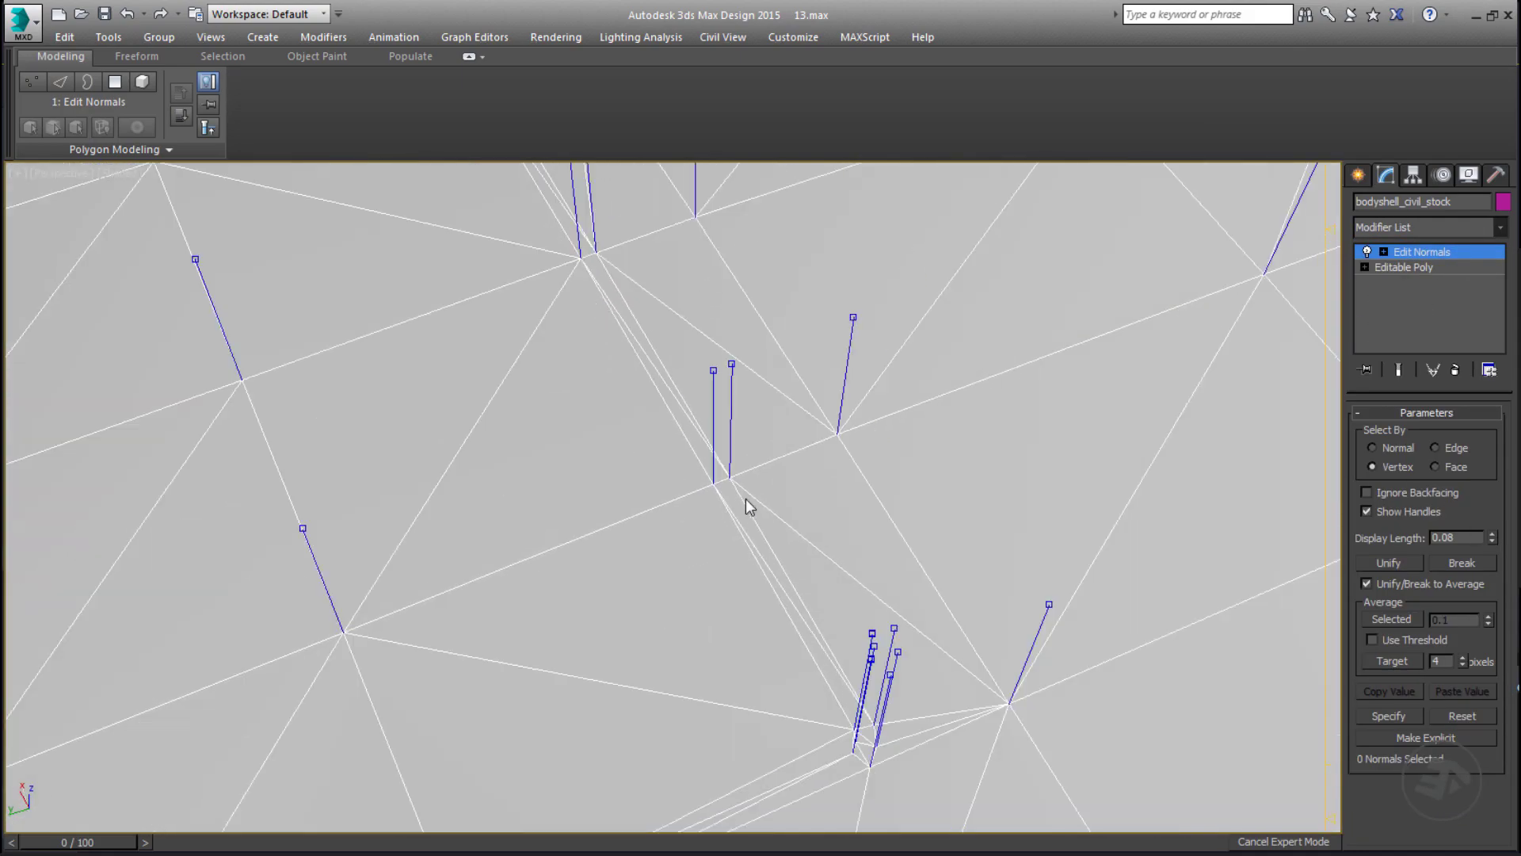
key(u)
alt+middle_drag(785, 491, 732, 510)
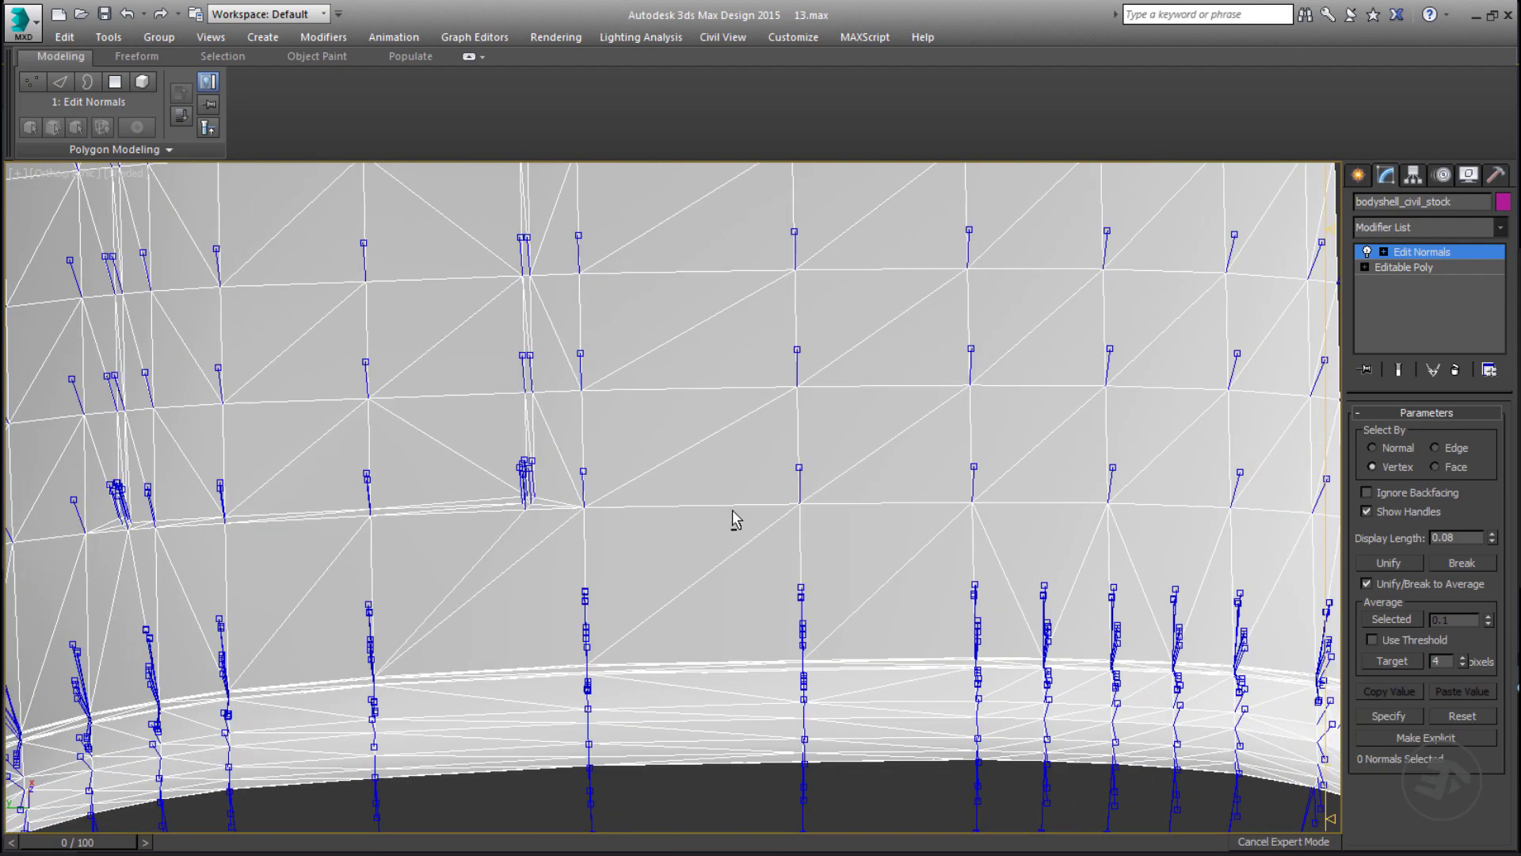
scroll(526, 428, up, 3)
scroll(550, 573, up, 5)
click(515, 640)
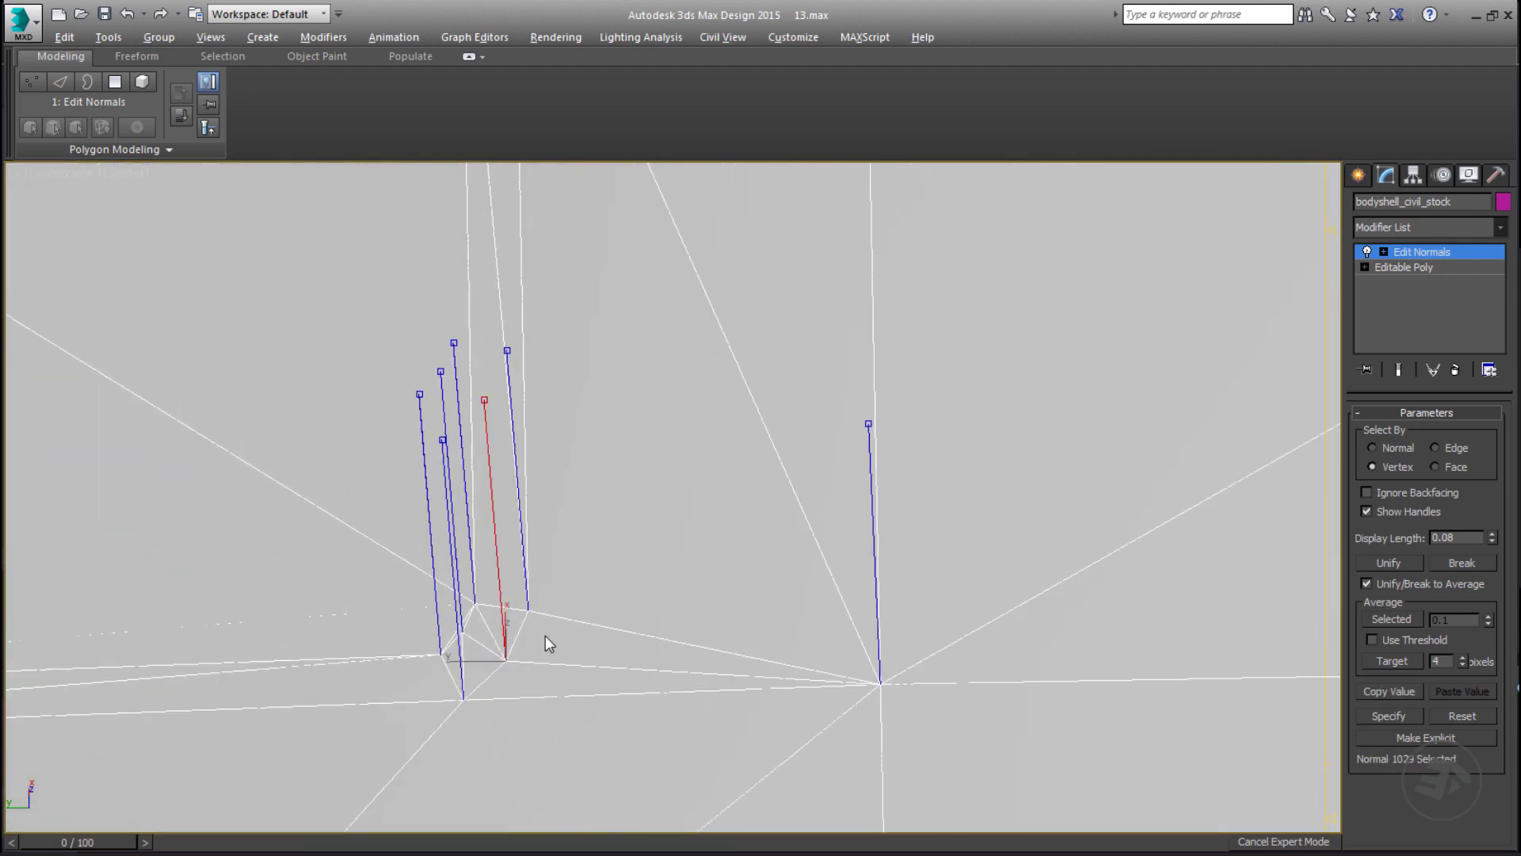
alt+middle_drag(545, 636, 530, 650)
scroll(557, 454, down, 5)
scroll(525, 475, up, 5)
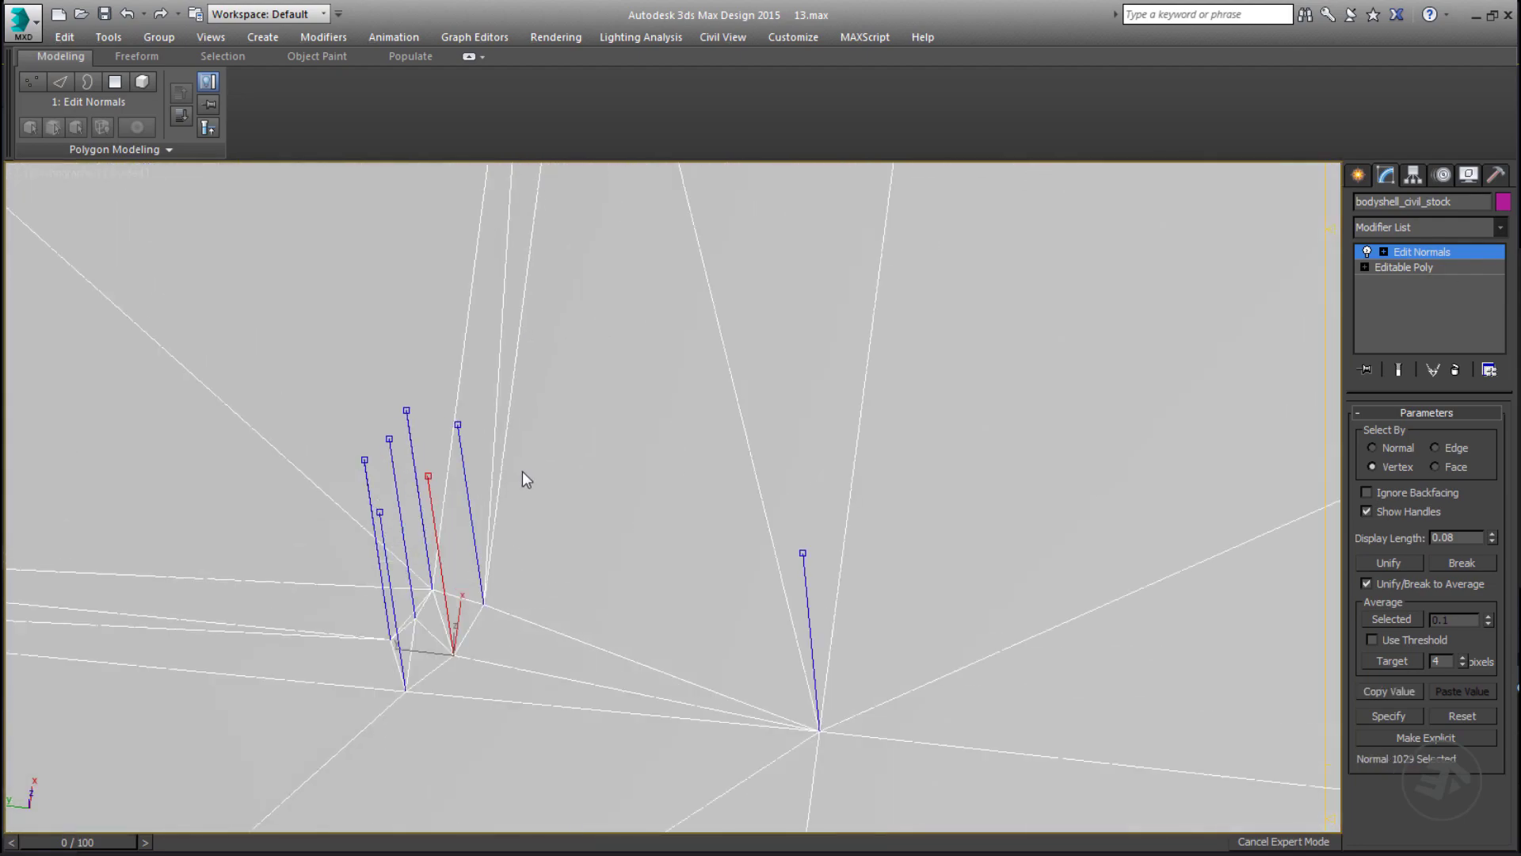
Examine the normals across the roof and around the sunroof's other front corner, selecting the pair at a corner vertex.
scroll(519, 564, down, 5)
middle_drag(712, 582, 299, 444)
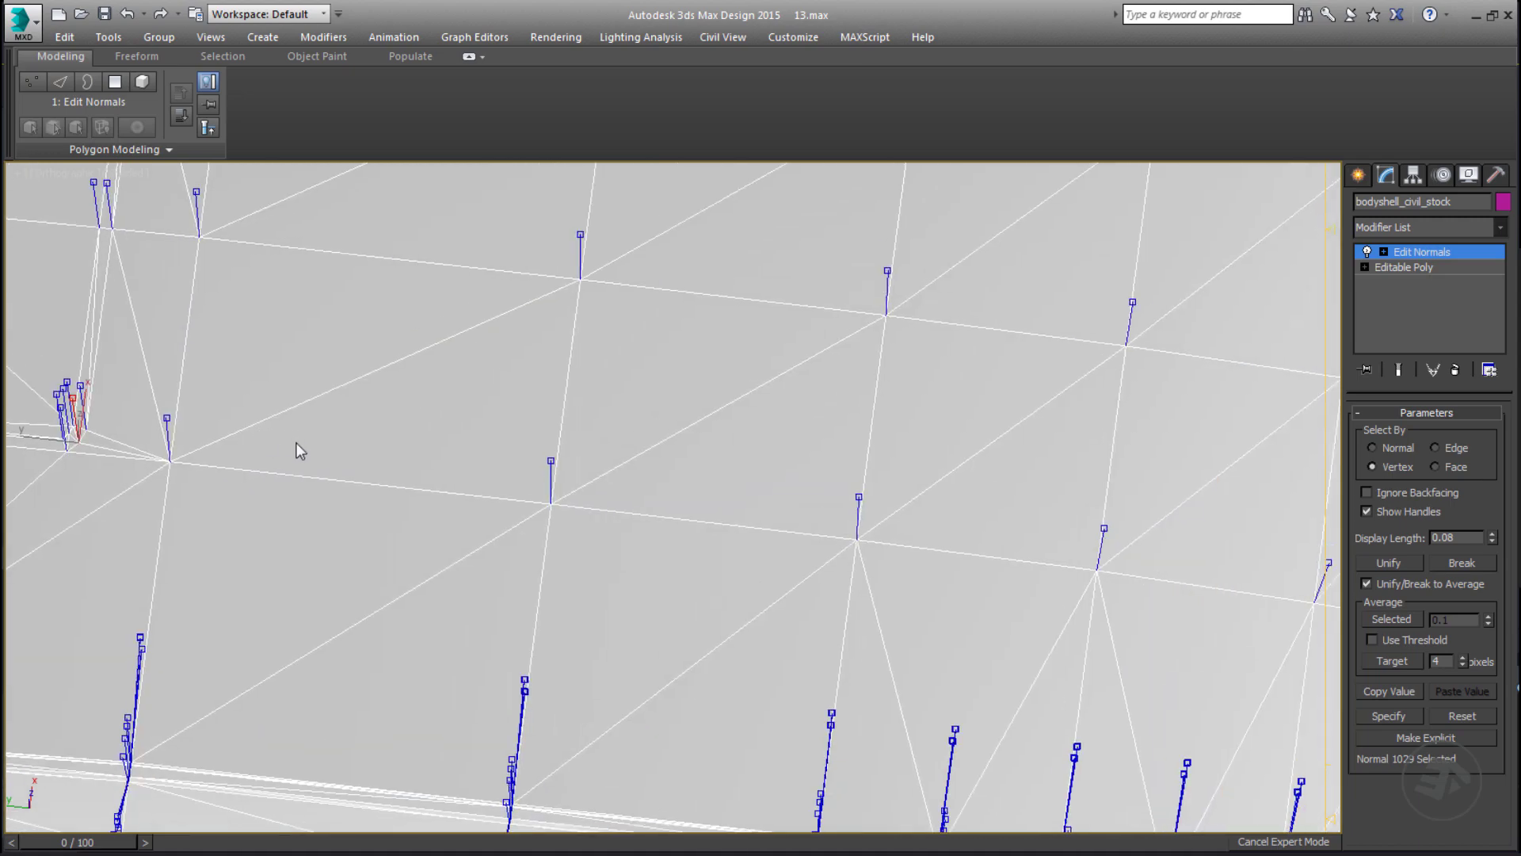
middle_drag(179, 783, 342, 552)
scroll(428, 511, down, 5)
middle_drag(582, 472, 672, 673)
middle_drag(271, 543, 557, 534)
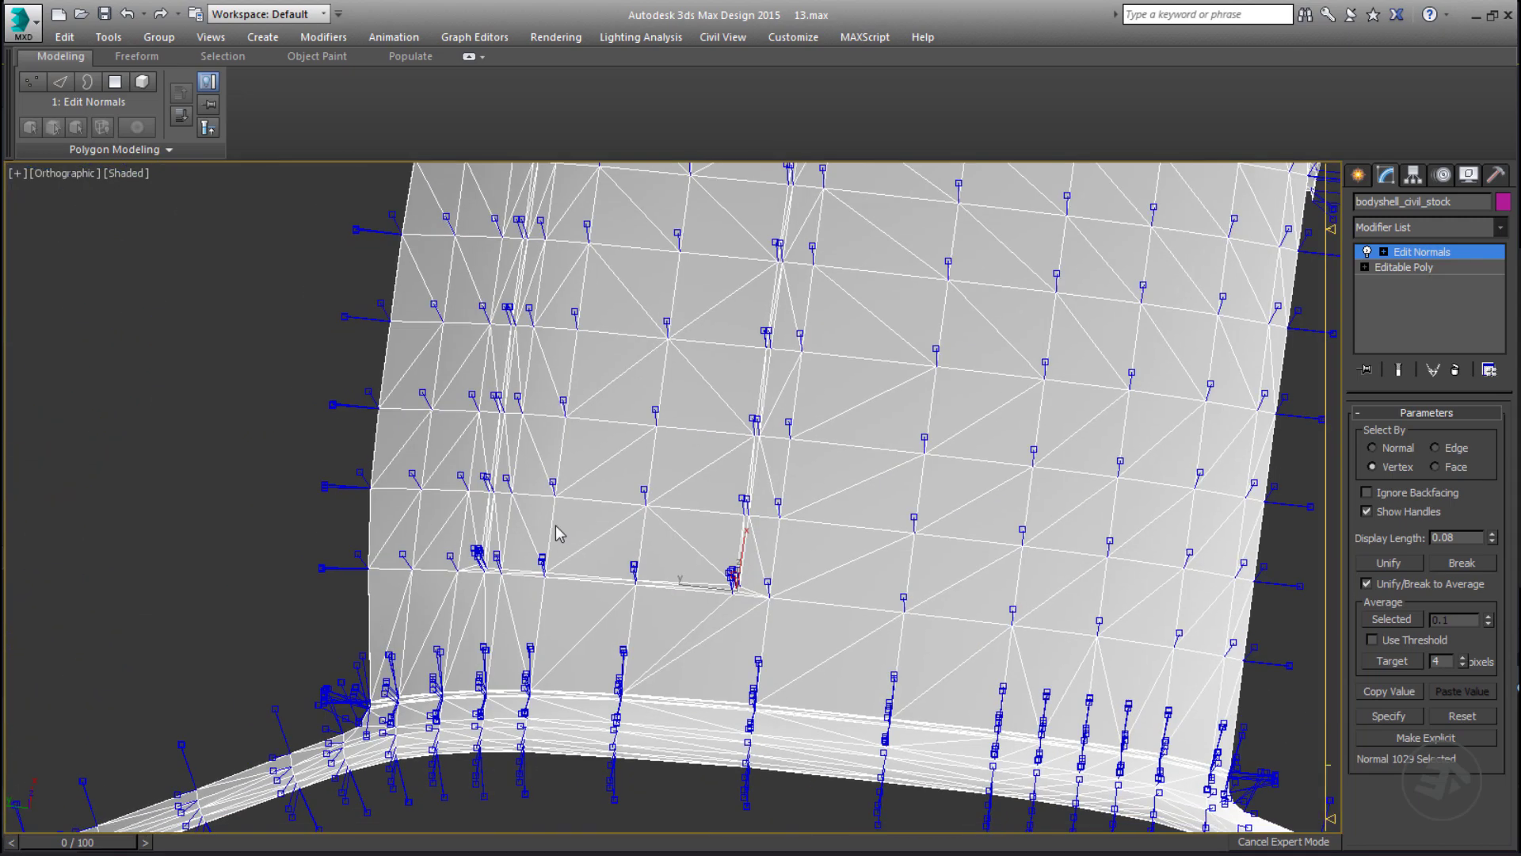
scroll(565, 534, up, 8)
scroll(570, 541, up, 3)
click(577, 573)
scroll(578, 573, down, 2)
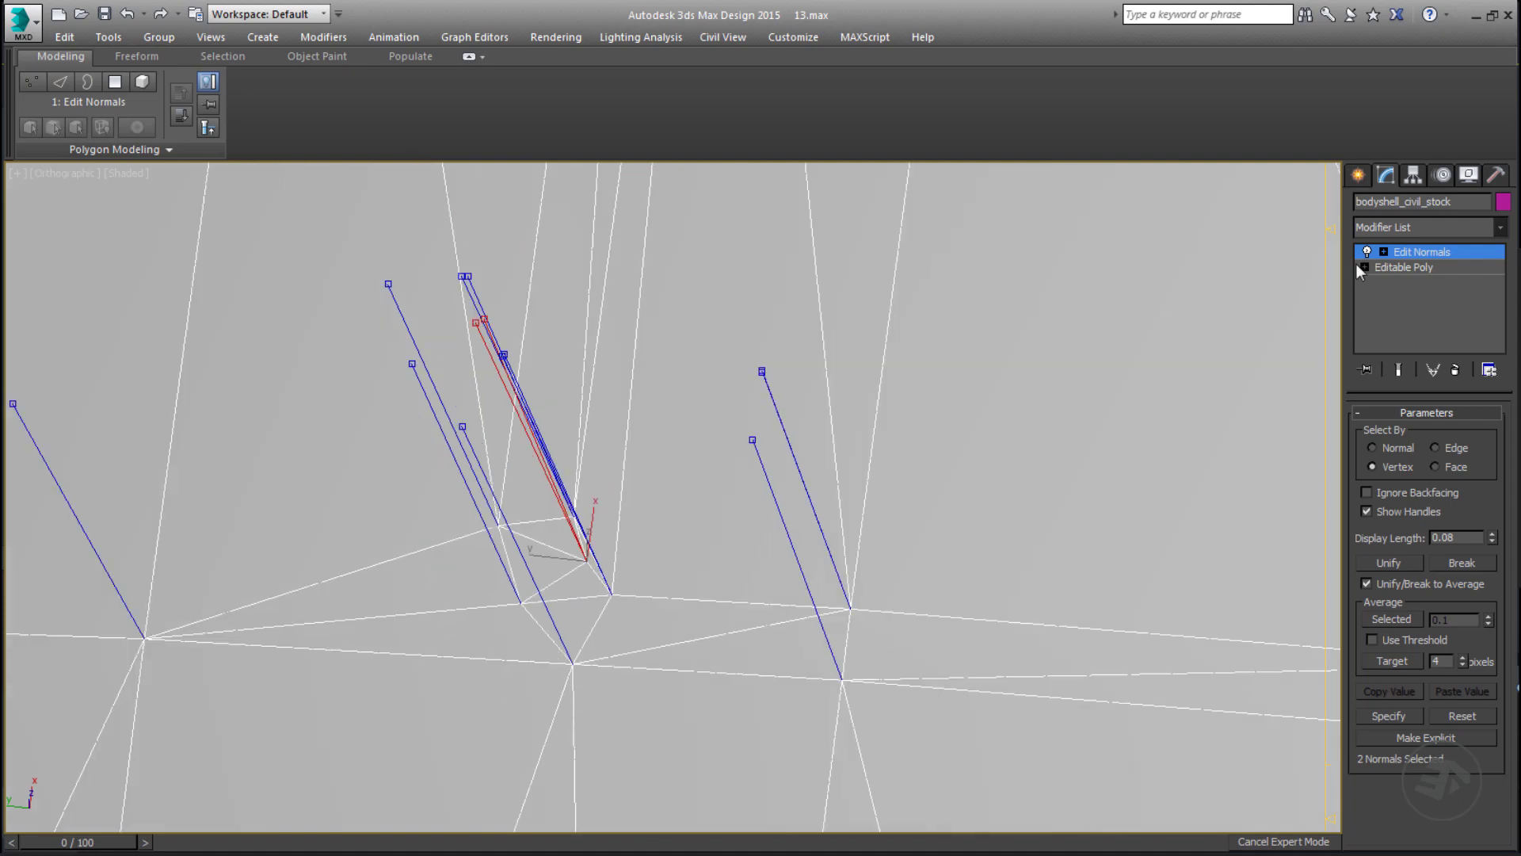
Return to the Editable Poly level and select the sunroof panel as an element.
click(1404, 267)
click(780, 492)
scroll(696, 512, down, 1)
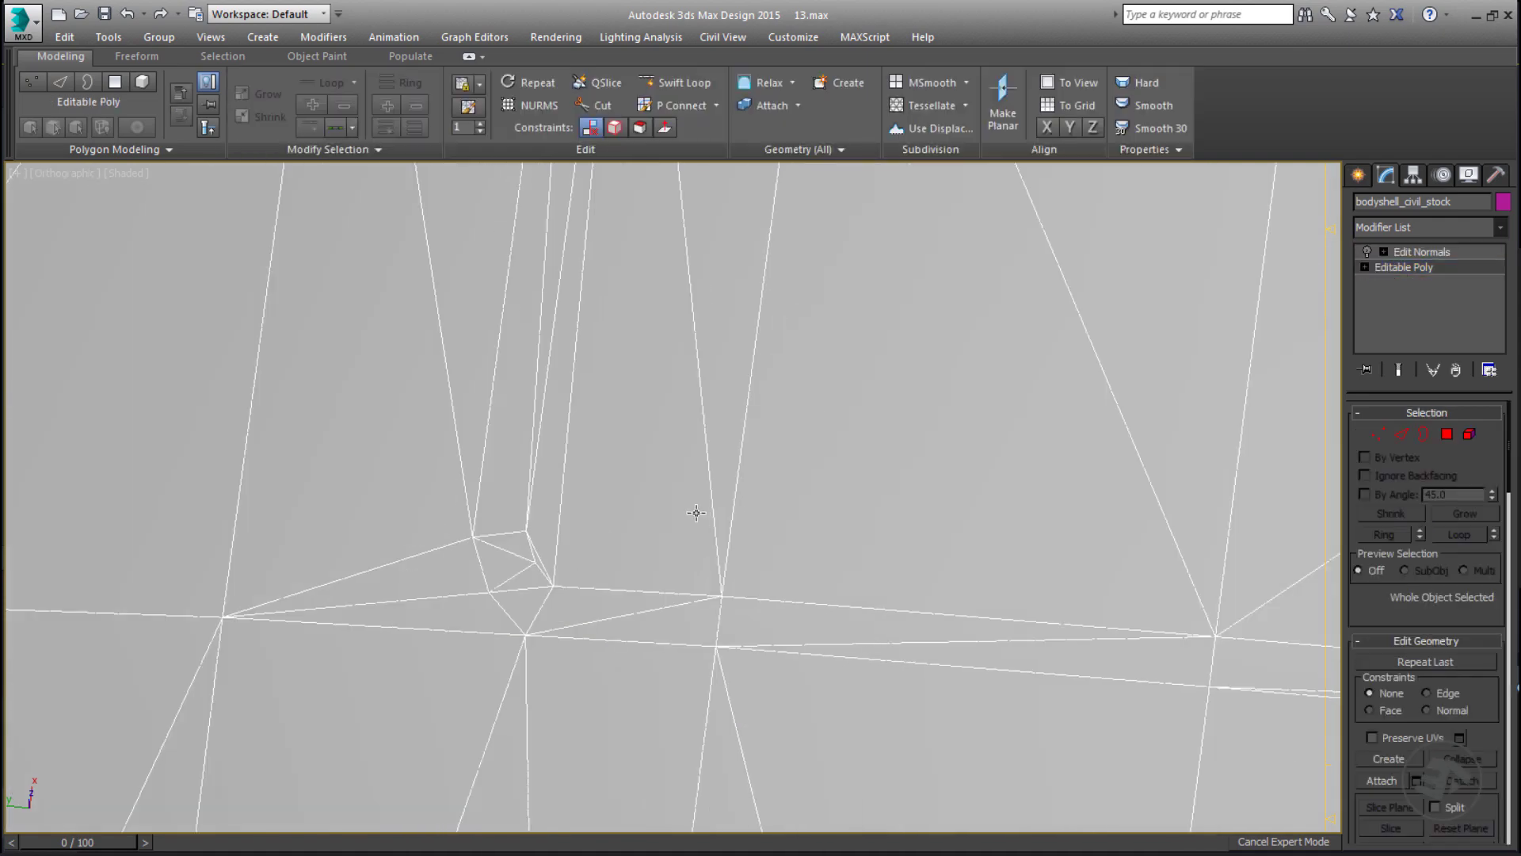
key(4)
scroll(782, 454, down, 5)
scroll(686, 572, up, 3)
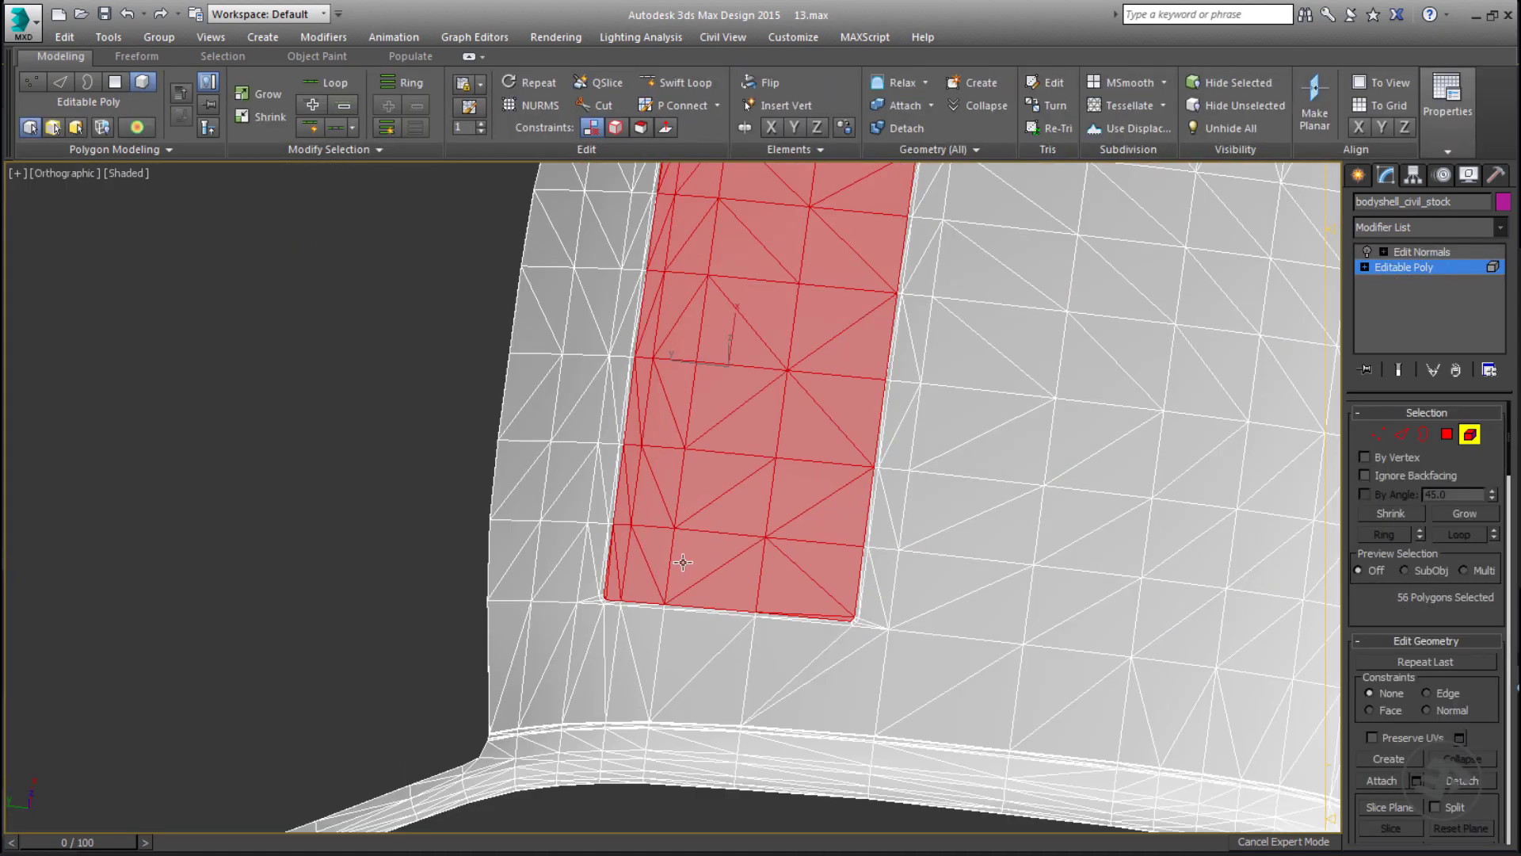
Render the roof with its sunroof panel in the perspective view and close the rendered image.
key(p)
alt+middle_drag(645, 537, 688, 519)
scroll(634, 547, down, 4)
alt+middle_drag(558, 593, 597, 583)
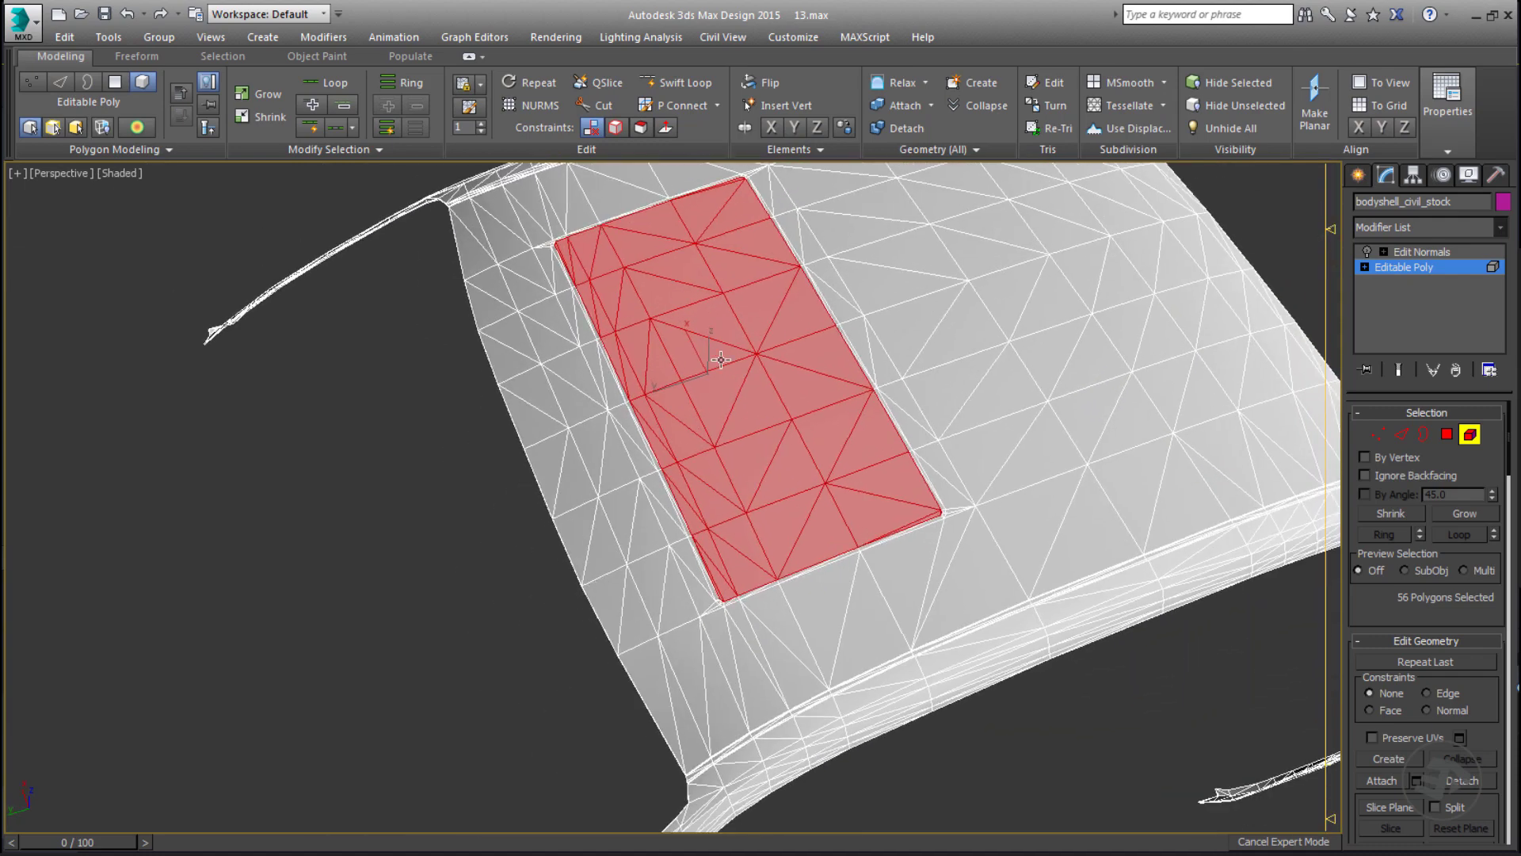
key(shift+q)
scroll(322, 415, up, 5)
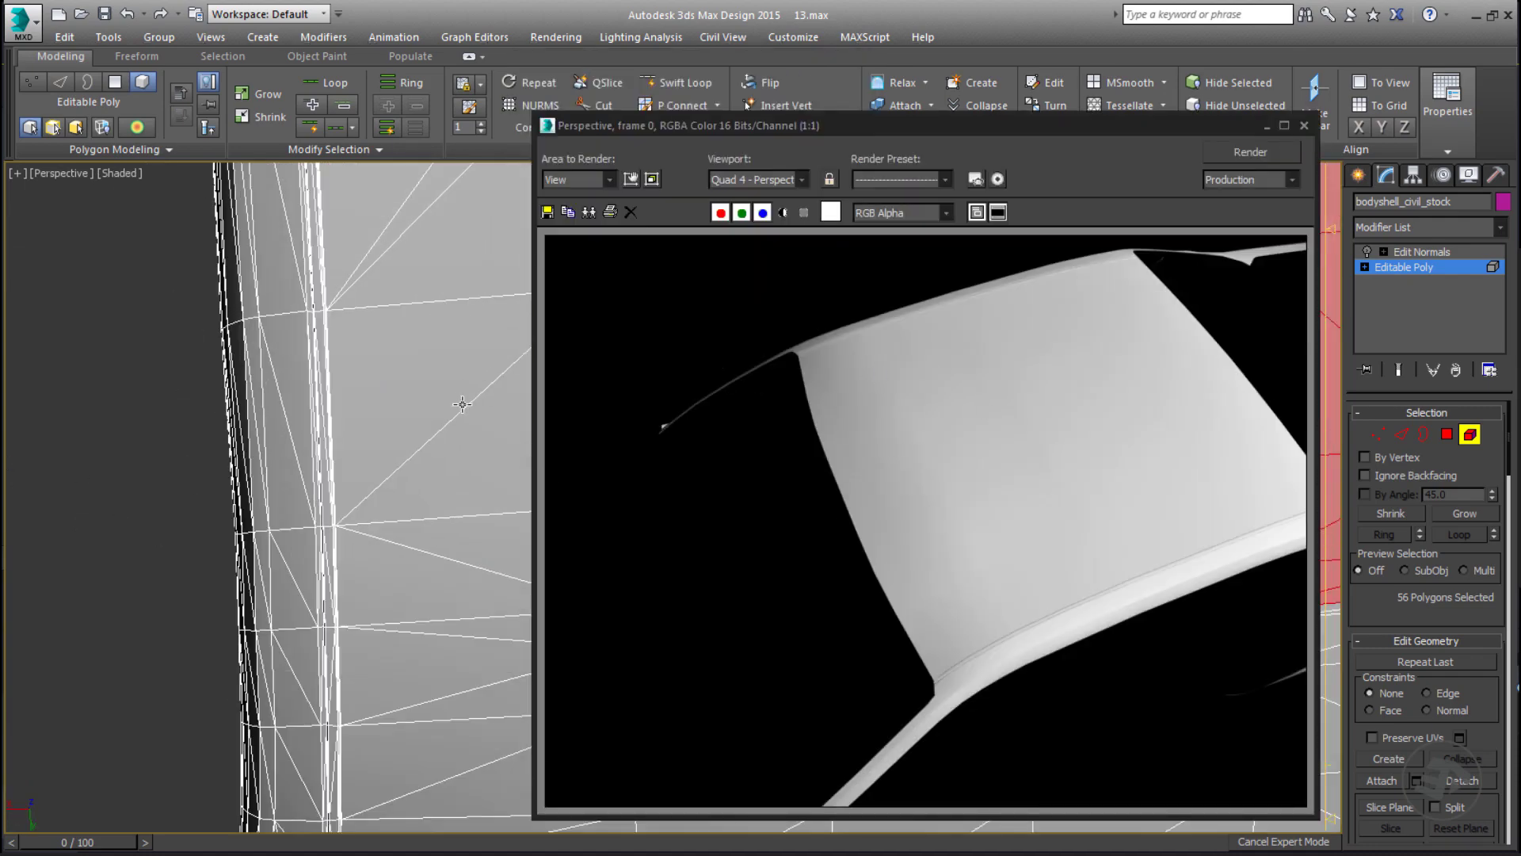
click(183, 482)
click(1304, 126)
Return to the Edit Normals modifier at whole-object level and display the viewport's polygon statistics.
click(1421, 251)
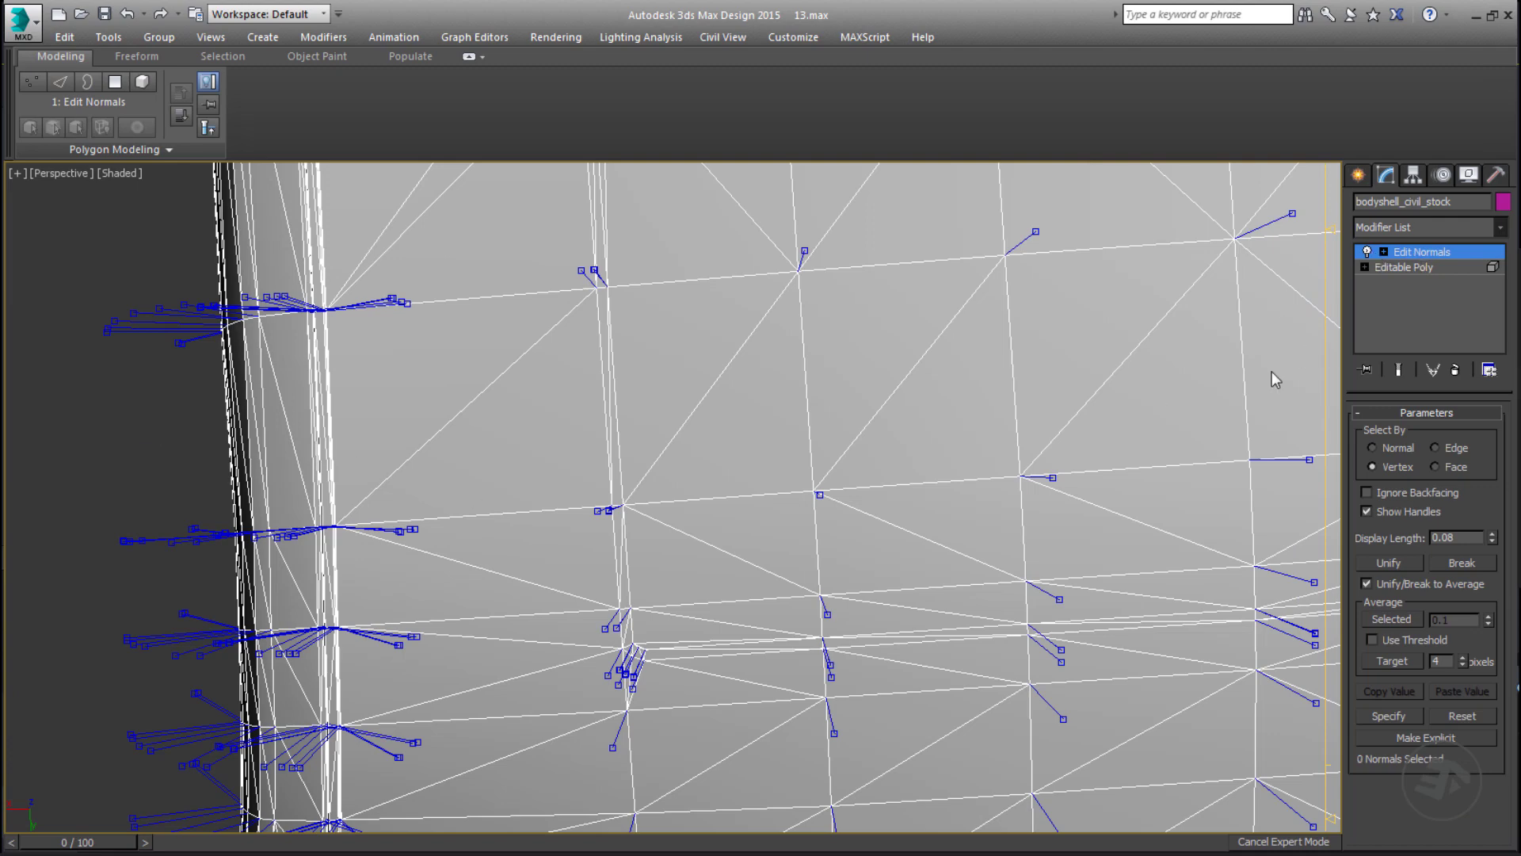
key(7)
click(1418, 252)
scroll(832, 486, down, 6)
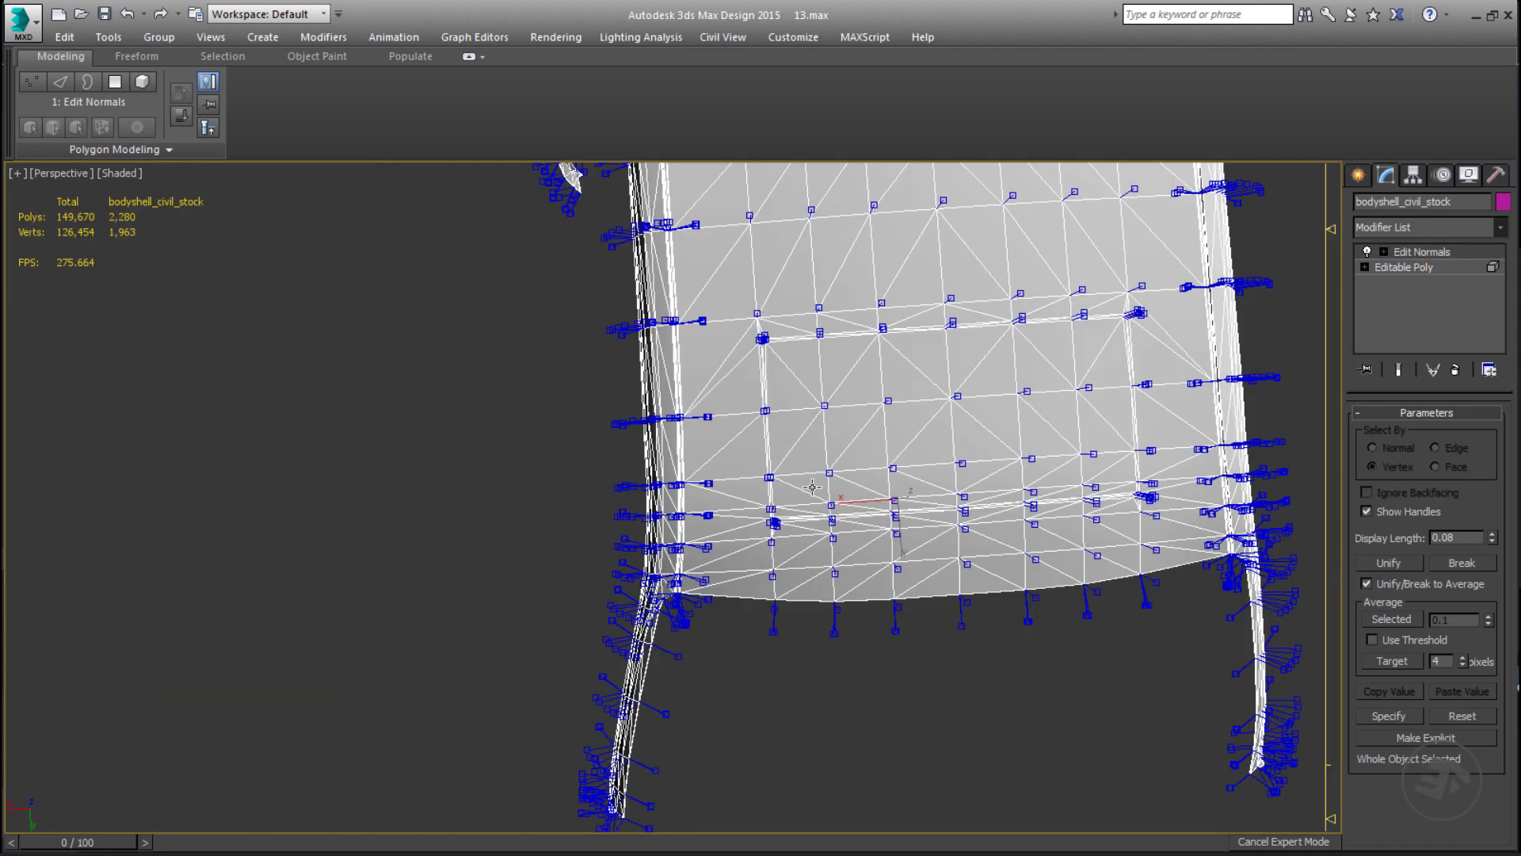
Deselect the car body and examine the shading of the roof and the side panel without wireframe.
click(492, 500)
alt+middle_drag(491, 500, 1060, 315)
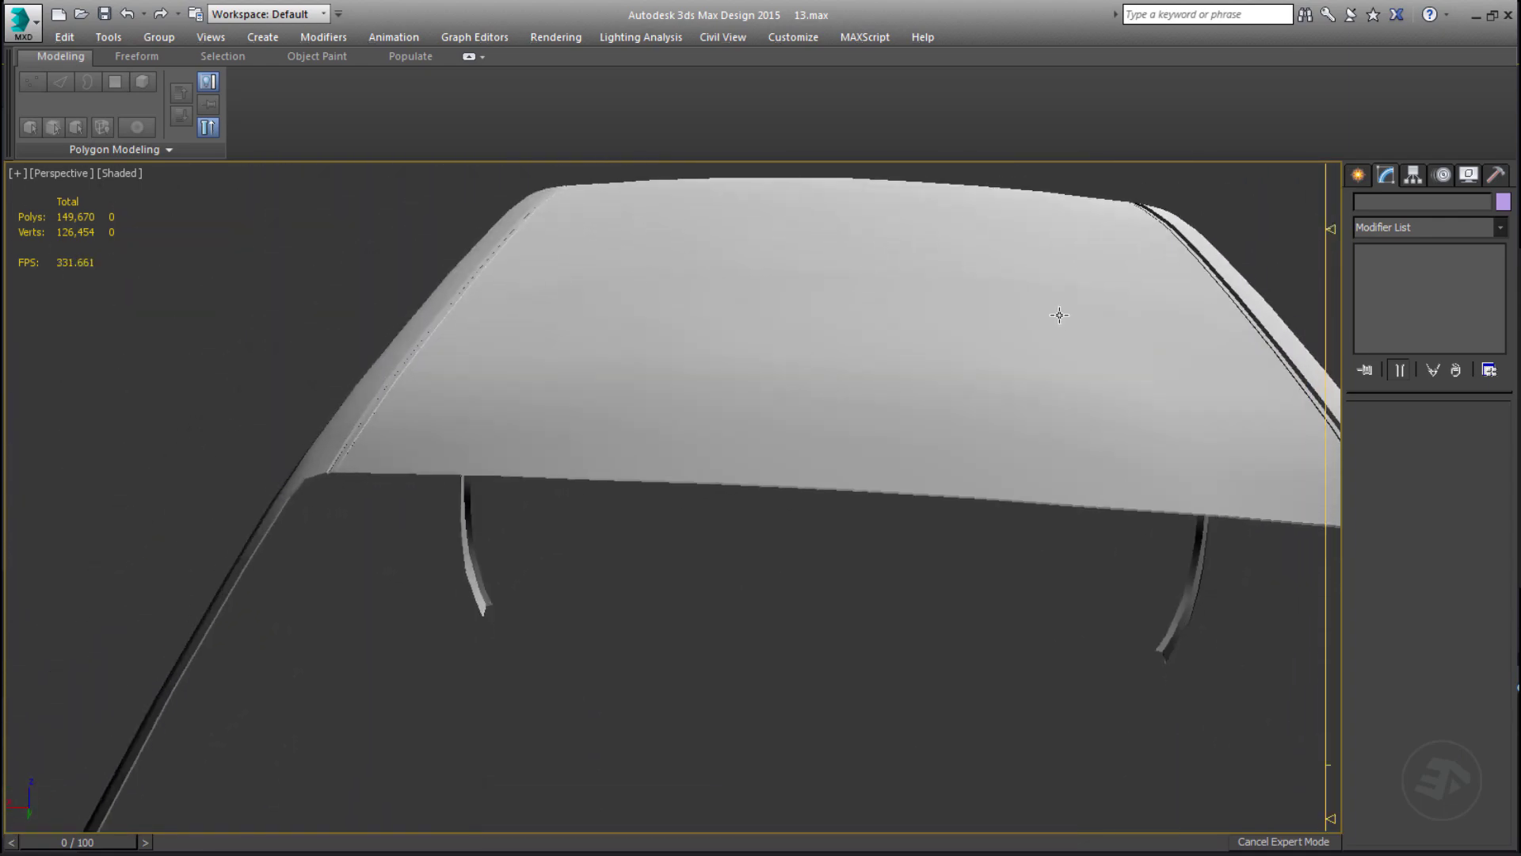
alt+middle_drag(847, 343, 584, 671)
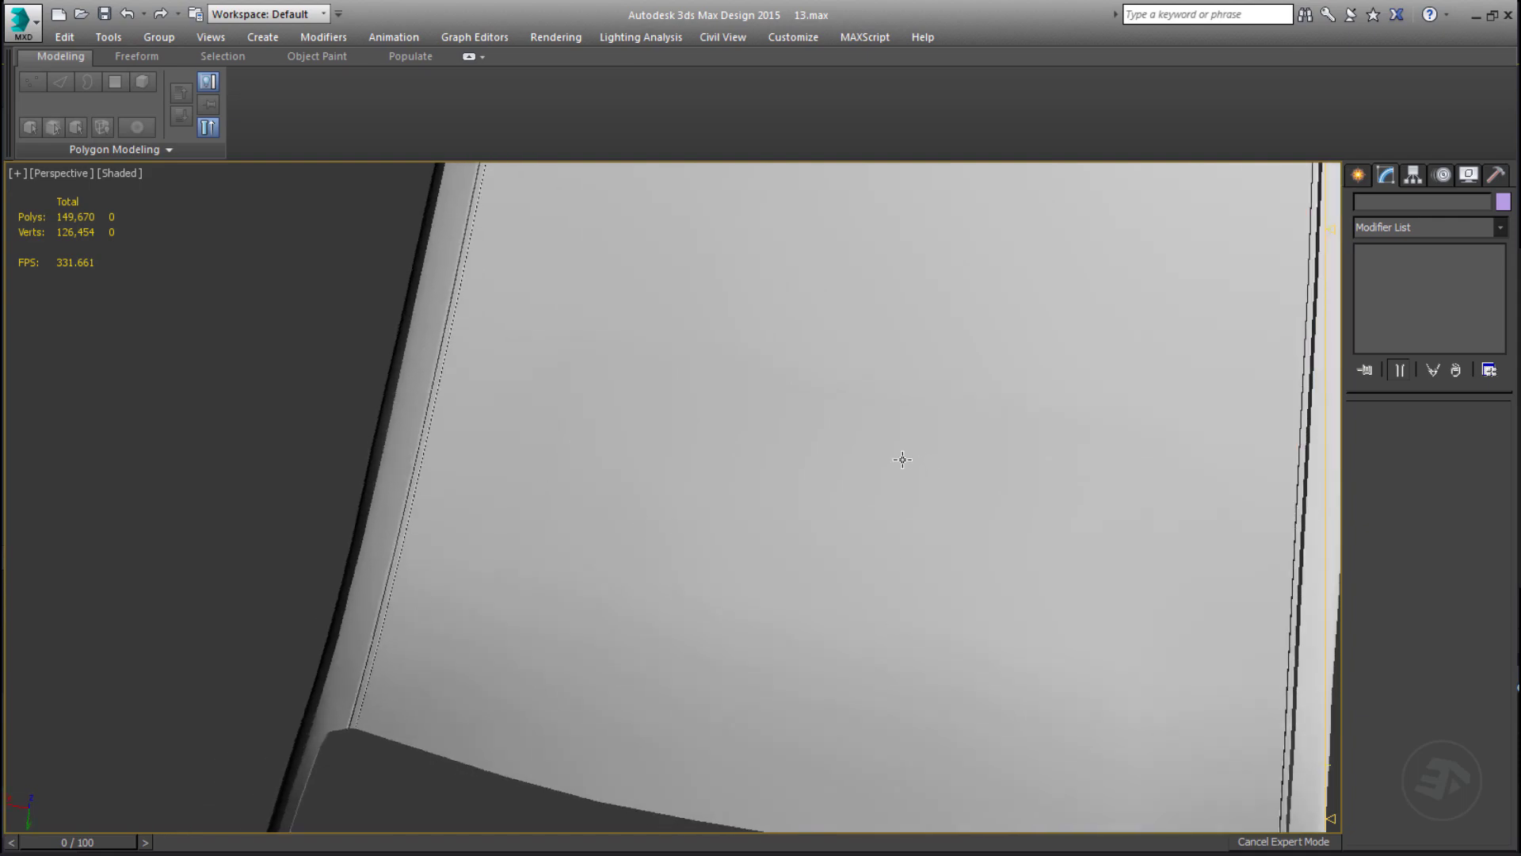
scroll(896, 460, down, 5)
alt+middle_drag(895, 460, 618, 336)
scroll(864, 533, up, 5)
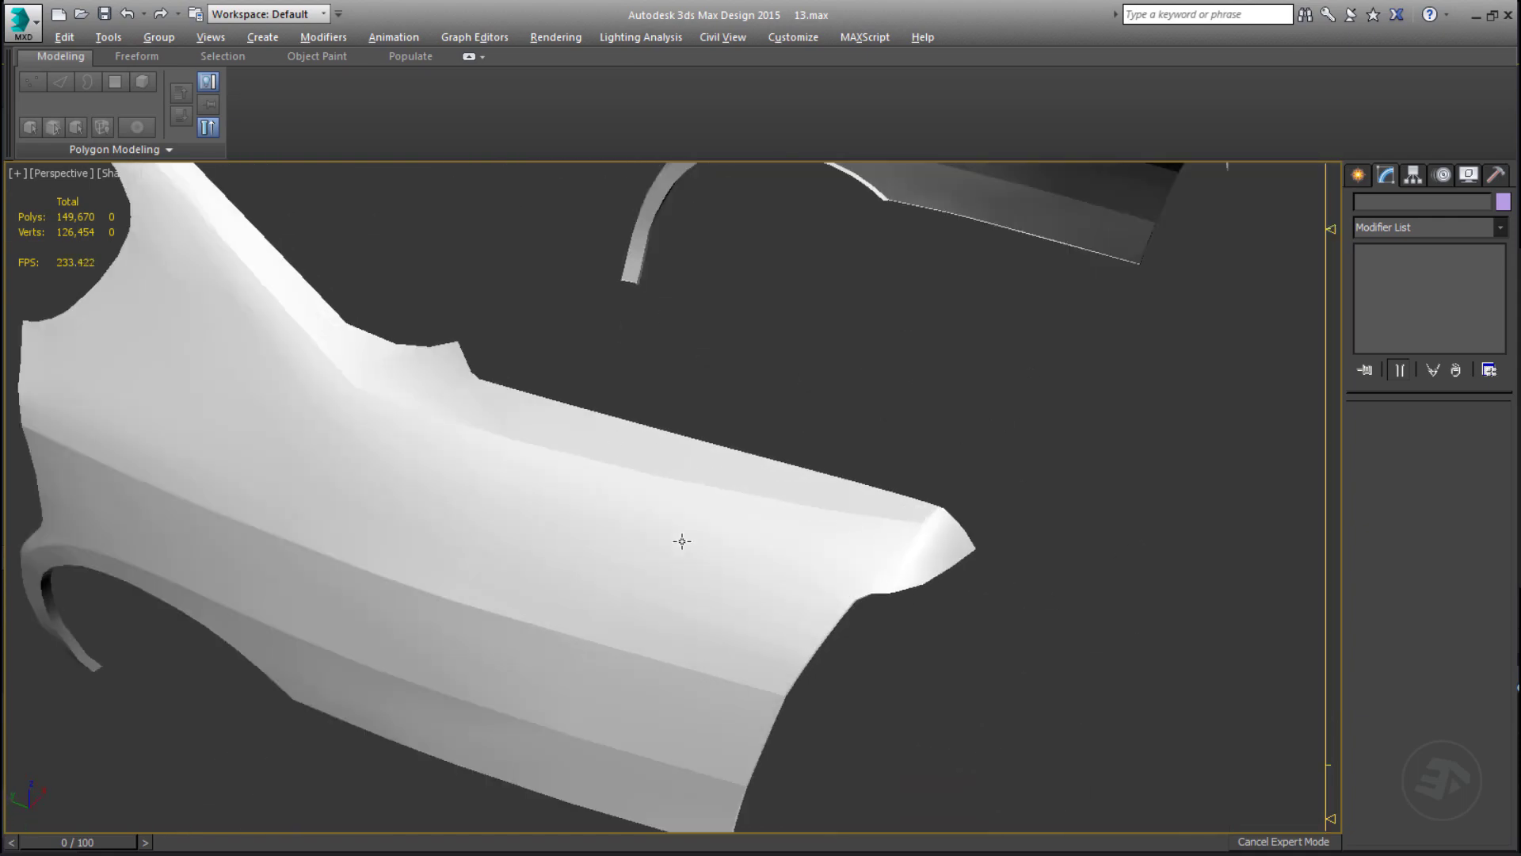
alt+middle_drag(682, 541, 356, 500)
Reselect the car body and average the two normals at one vertex along the sunroof panel's edge in Edit Normals.
click(340, 495)
alt+middle_drag(468, 526, 607, 656)
scroll(617, 498, down, 4)
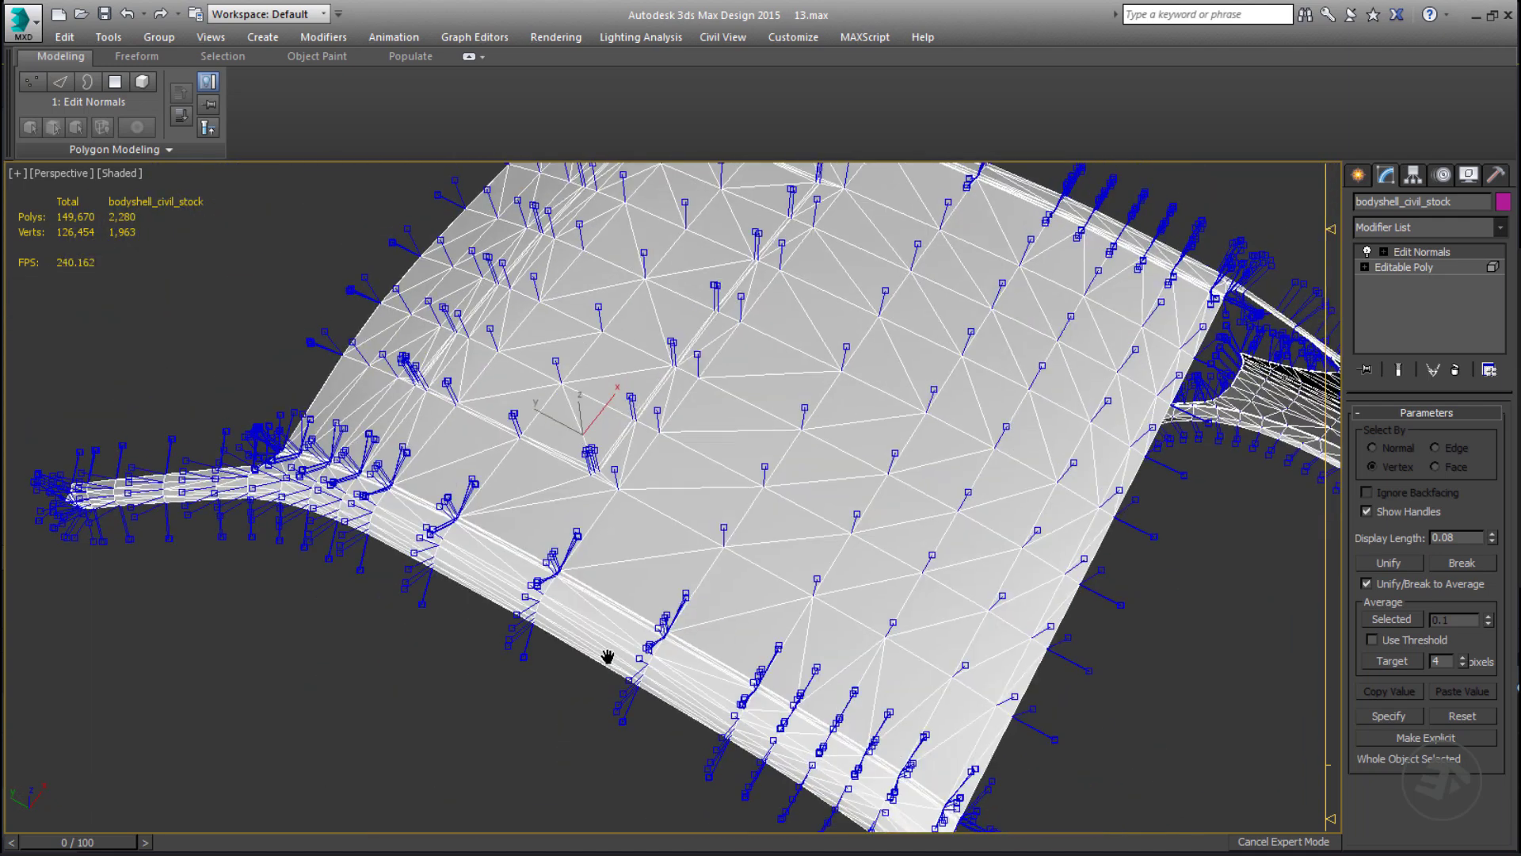
scroll(500, 381, up, 4)
scroll(340, 415, up, 4)
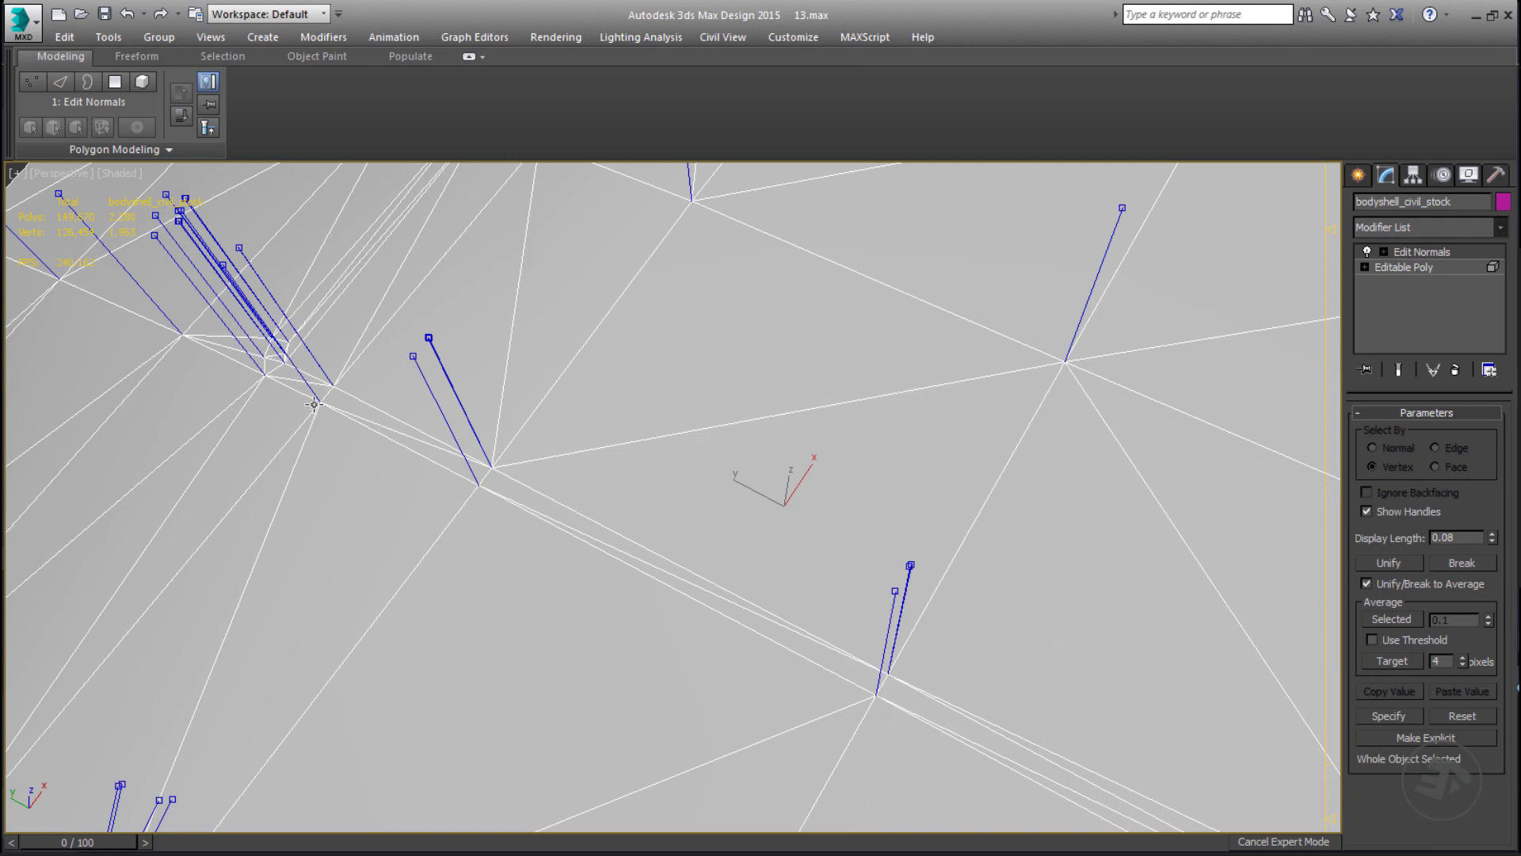
scroll(373, 489, down, 3)
scroll(561, 540, up, 4)
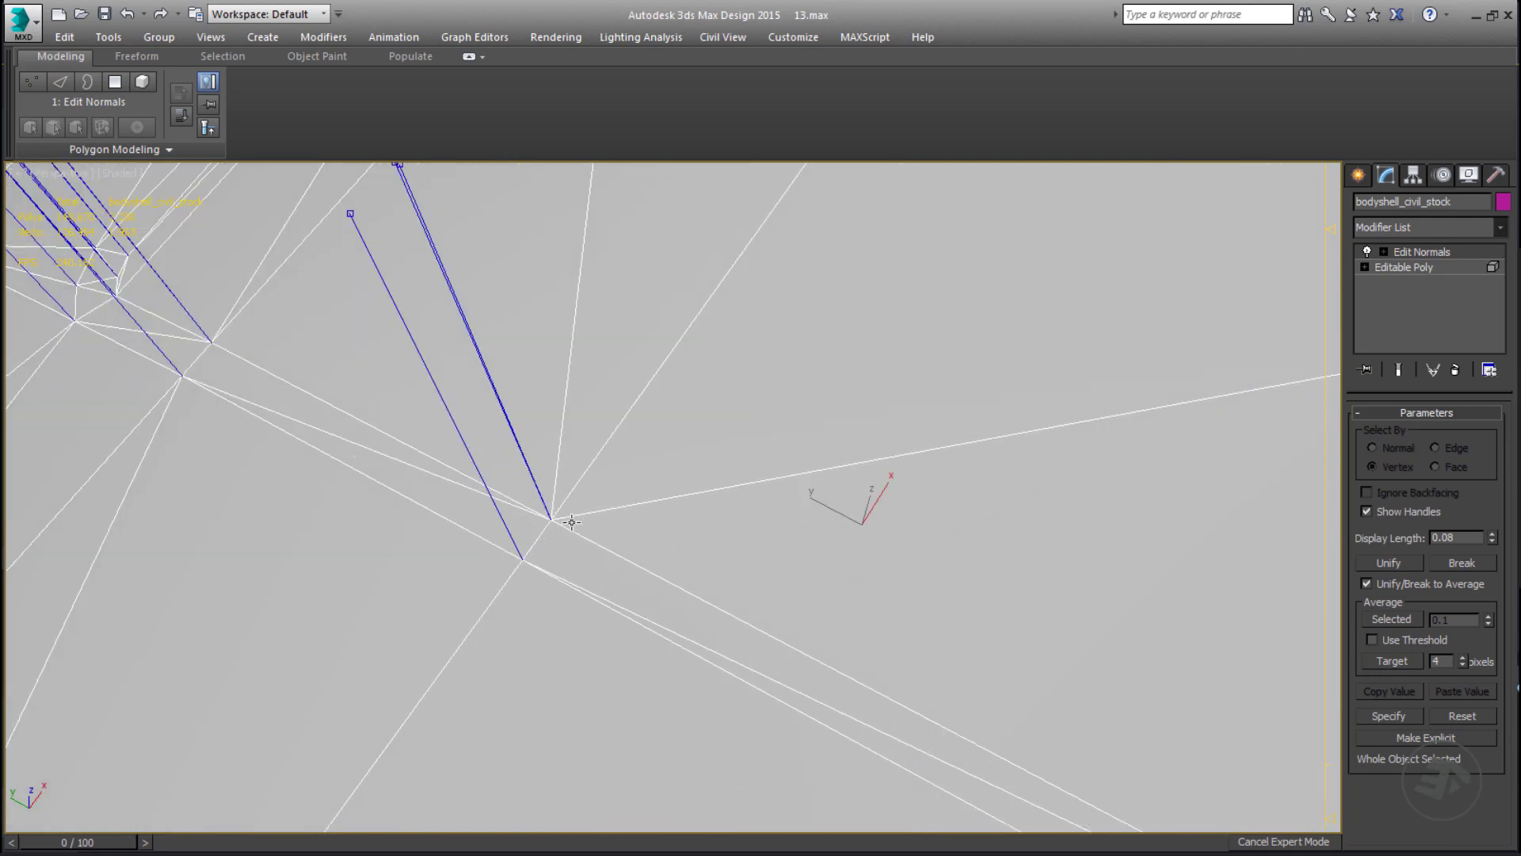
click(571, 521)
alt+middle_drag(575, 511, 493, 544)
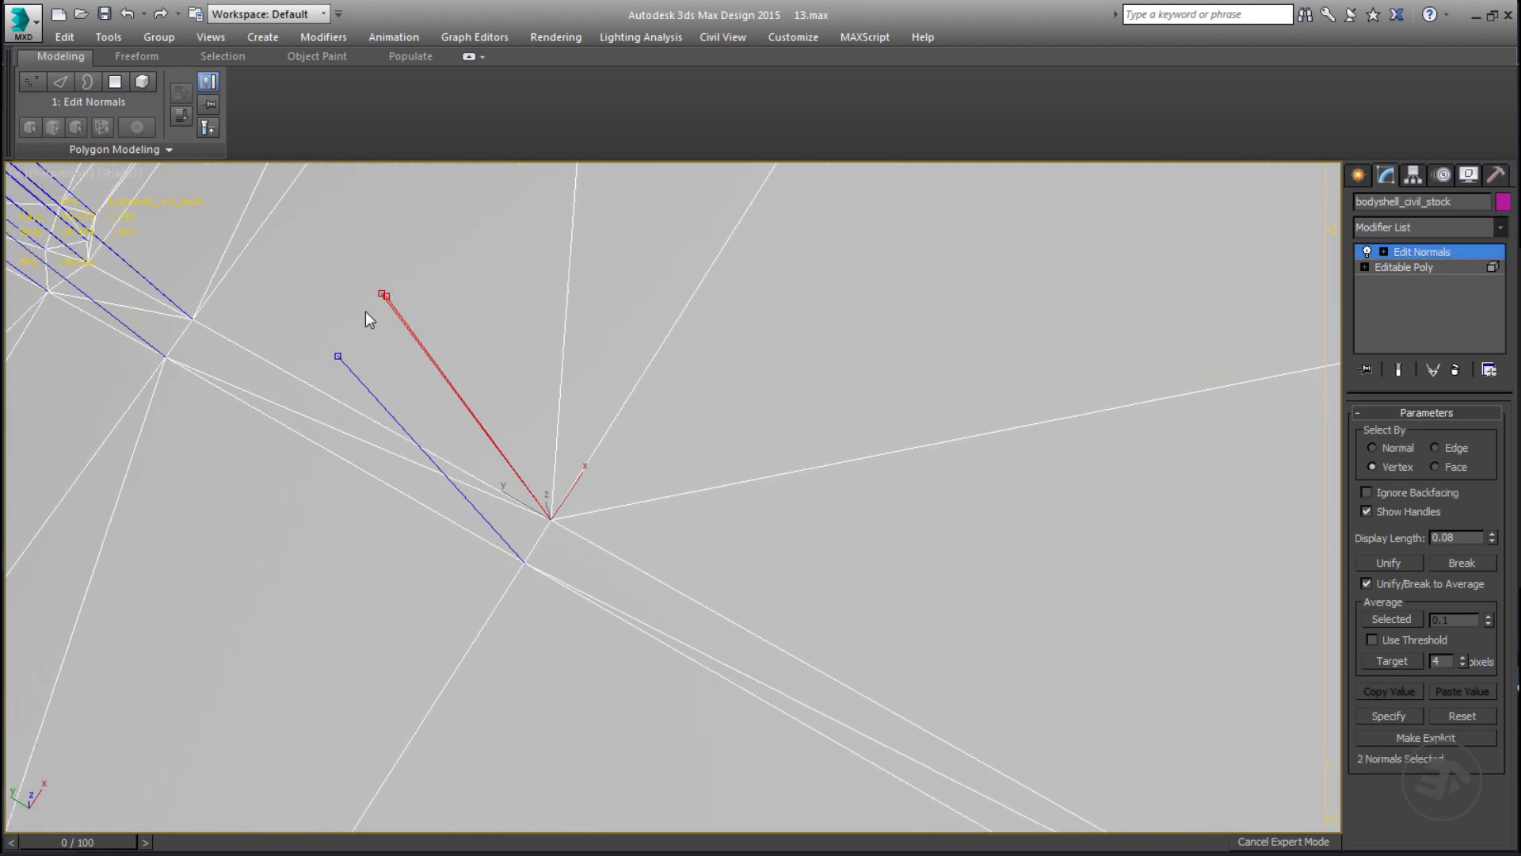
middle_drag(383, 302, 435, 328)
click(1375, 620)
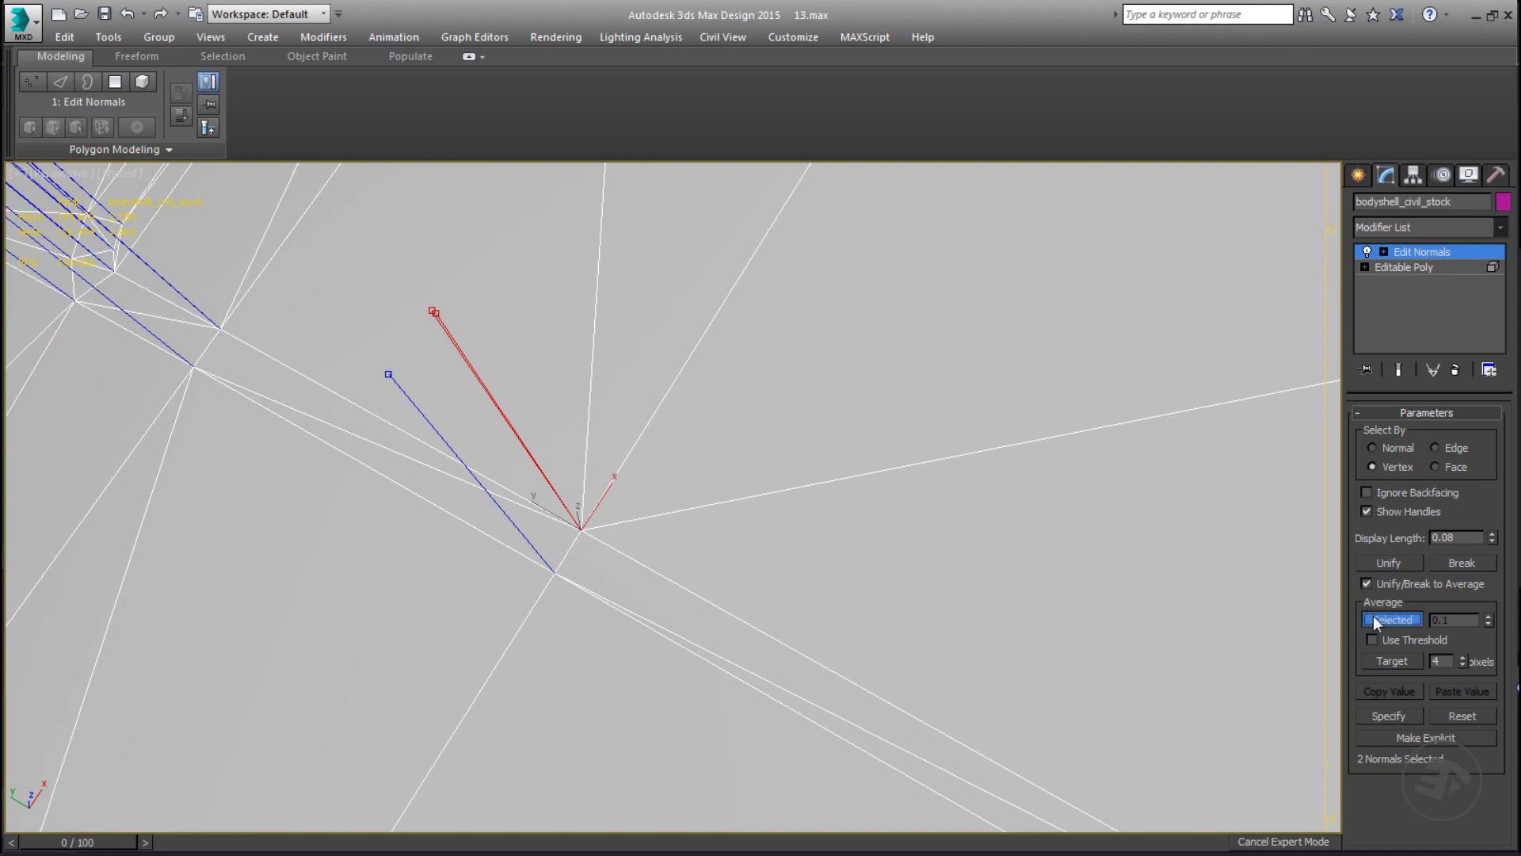
Average the two normals at the neighbouring edge vertex beside the sunroof panel's corner.
middle_drag(490, 397, 824, 546)
click(526, 465)
alt+middle_drag(412, 492, 513, 503)
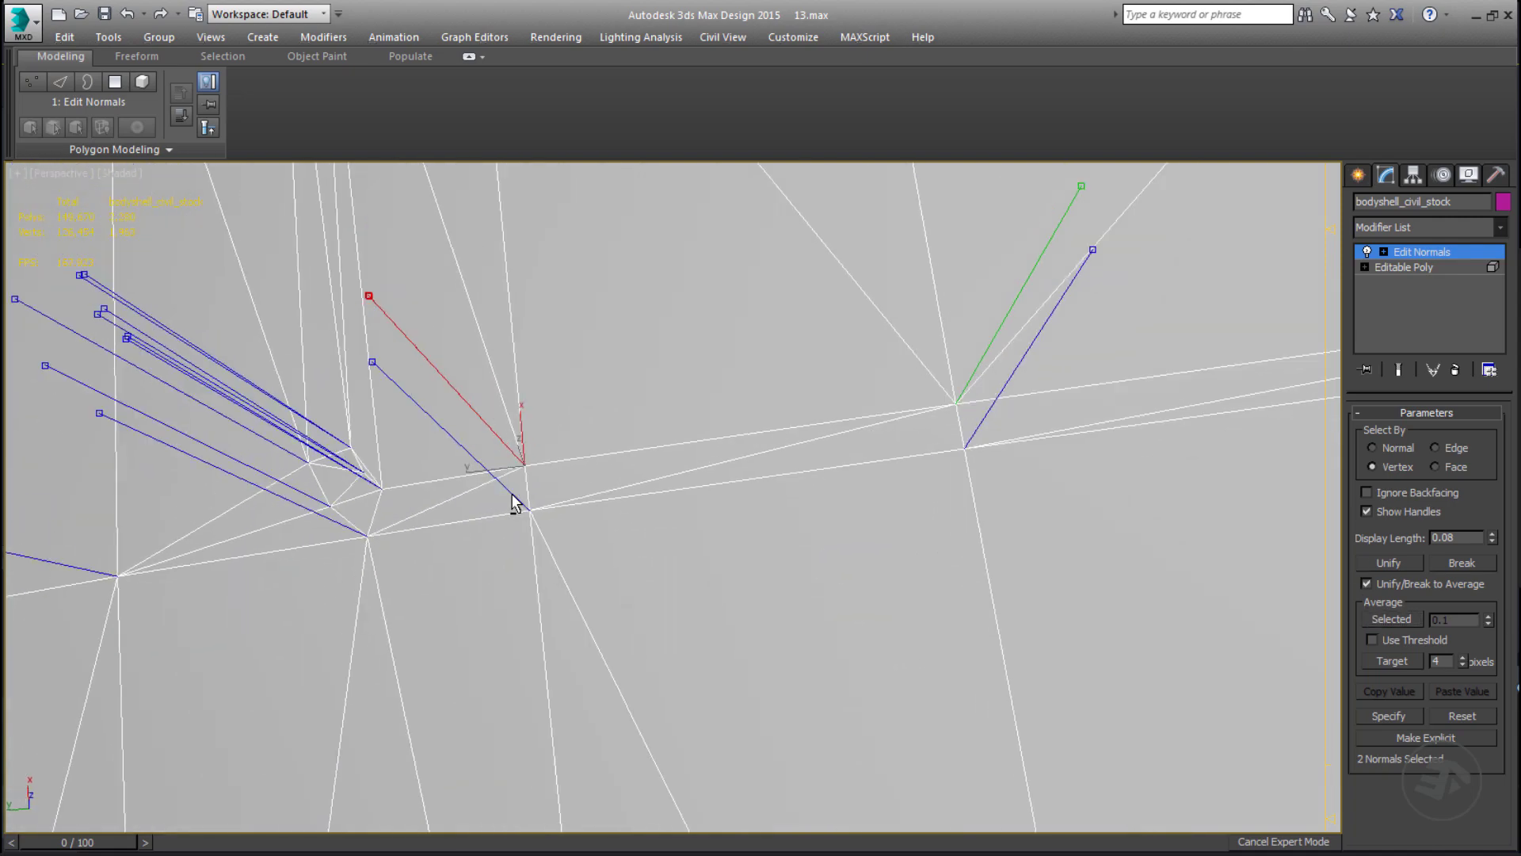
alt+middle_drag(425, 441, 419, 484)
alt+drag(418, 482, 473, 463)
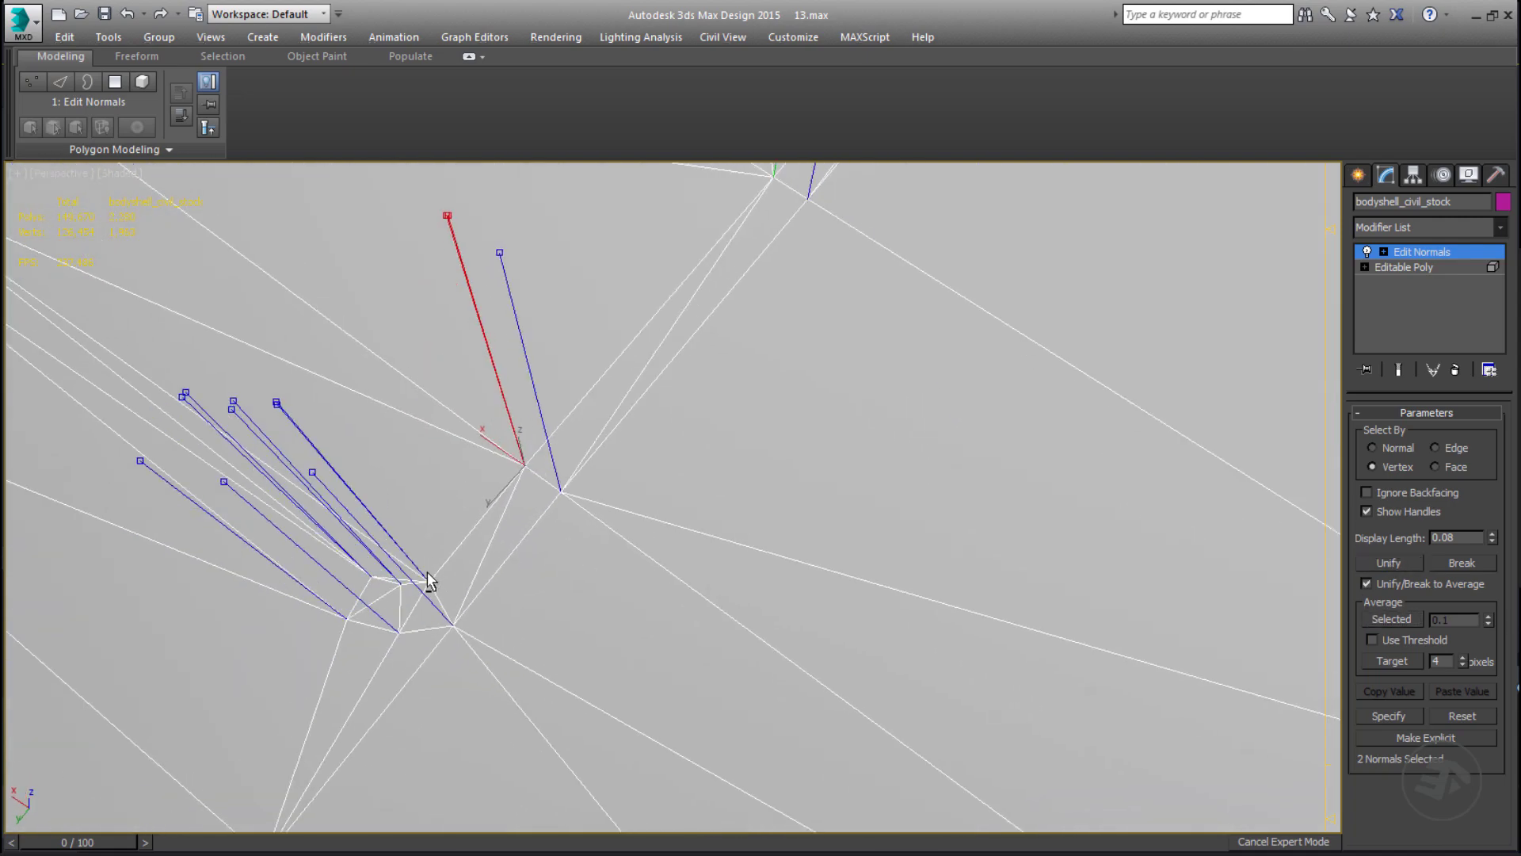
Average the normal pair at each vertex of the sunroof panel's rounded corner, one vertex at a time.
scroll(429, 572, up, 1)
click(431, 586)
scroll(458, 530, down, 3)
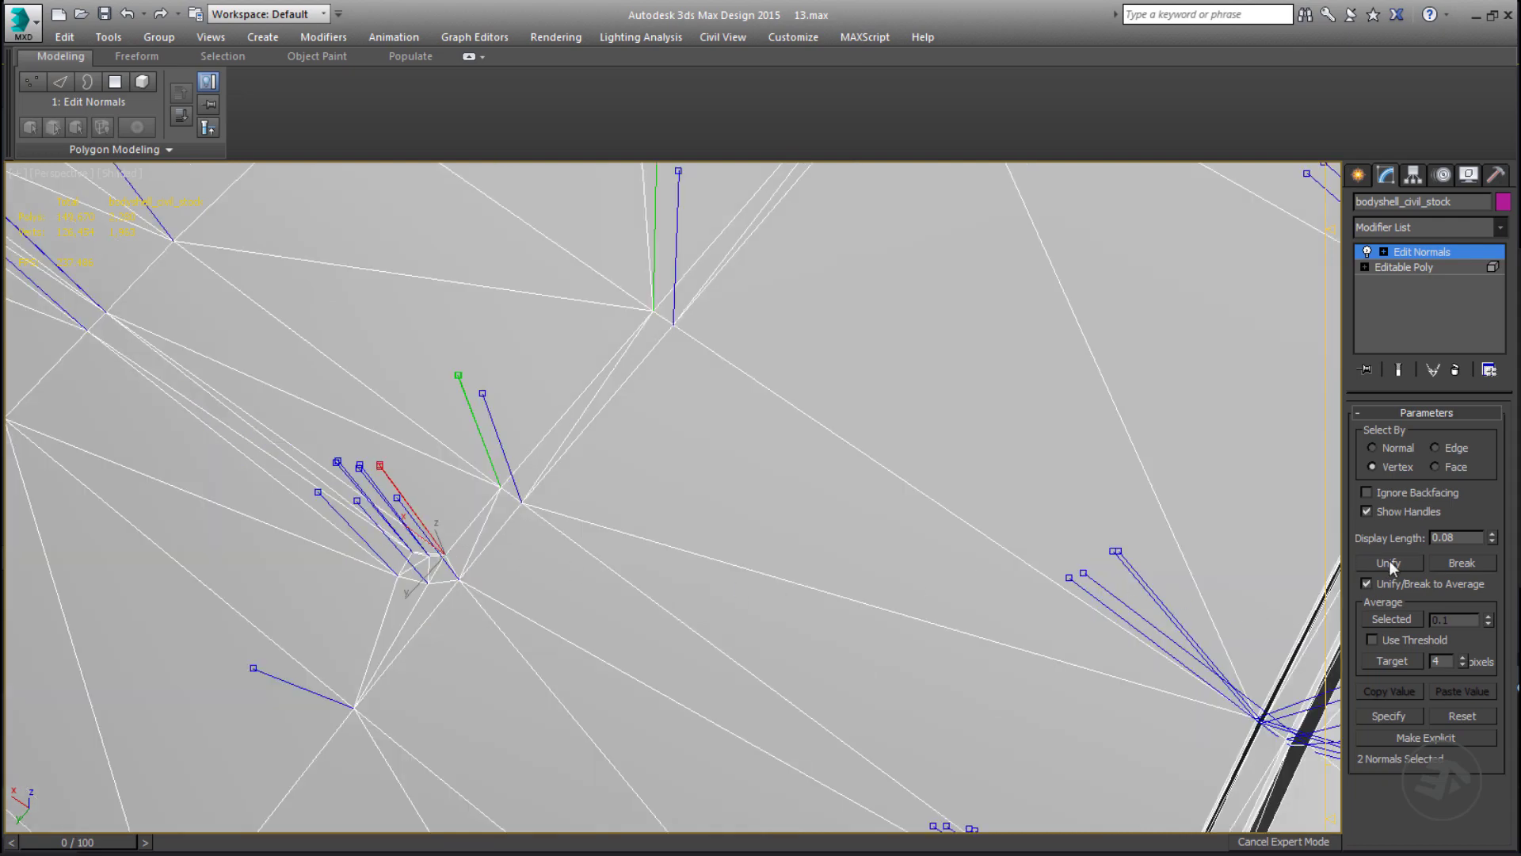
click(1406, 622)
scroll(420, 581, up, 2)
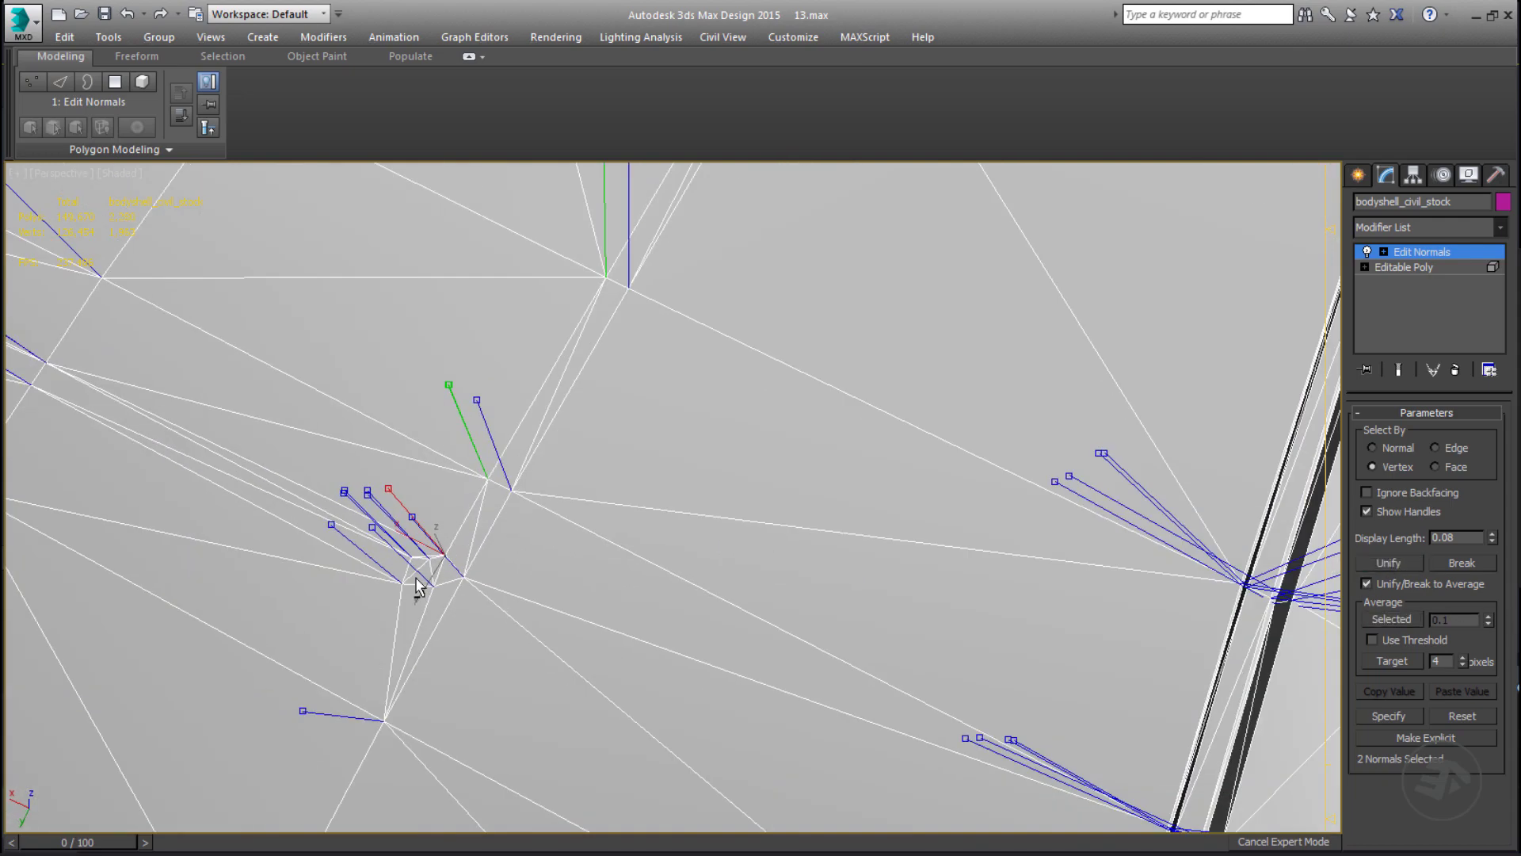
click(1392, 618)
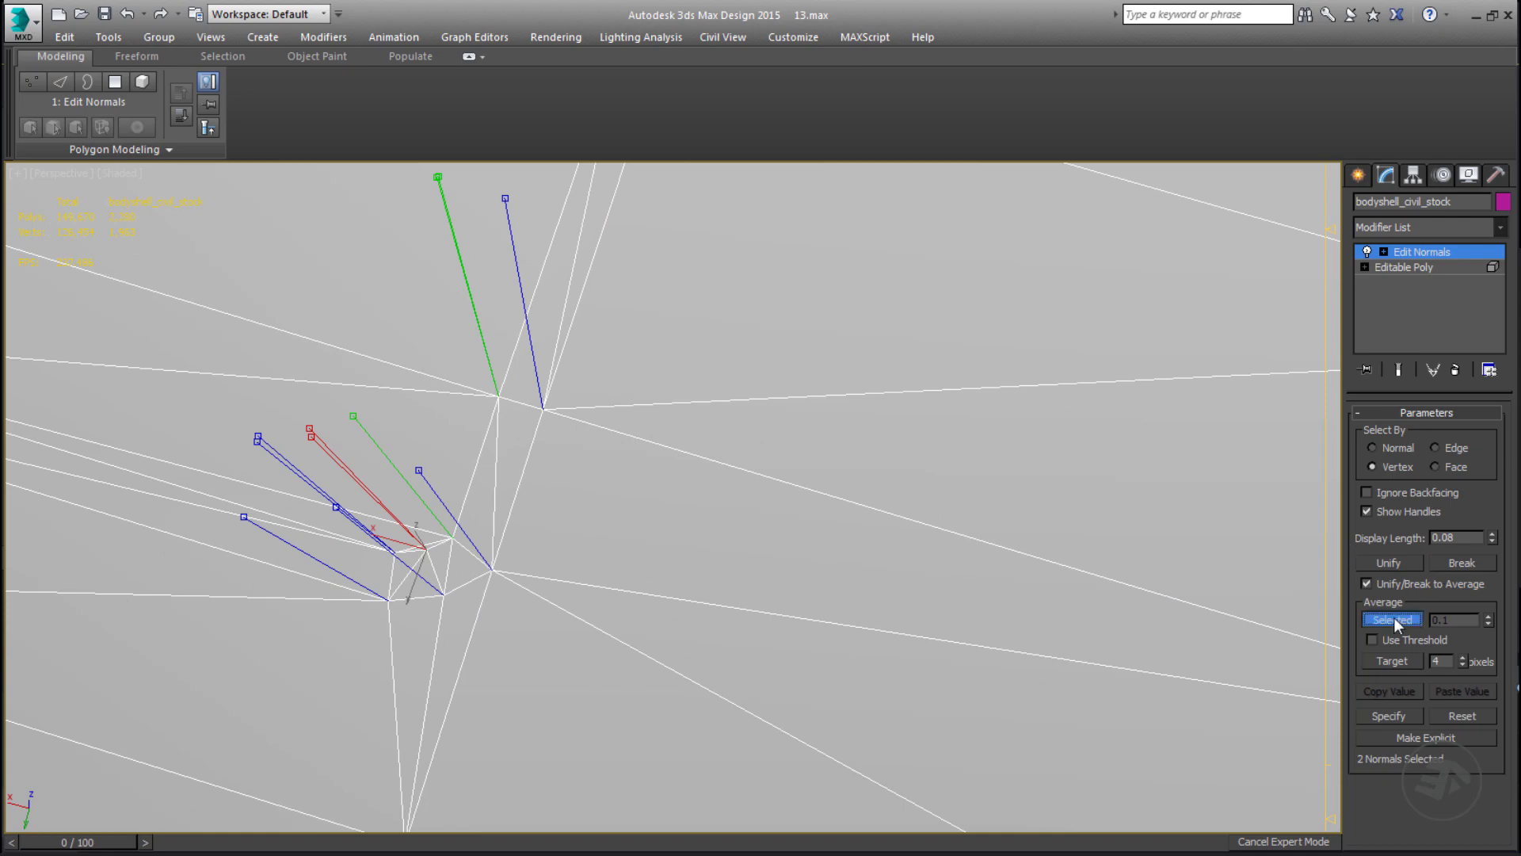
alt+middle_drag(394, 570, 432, 578)
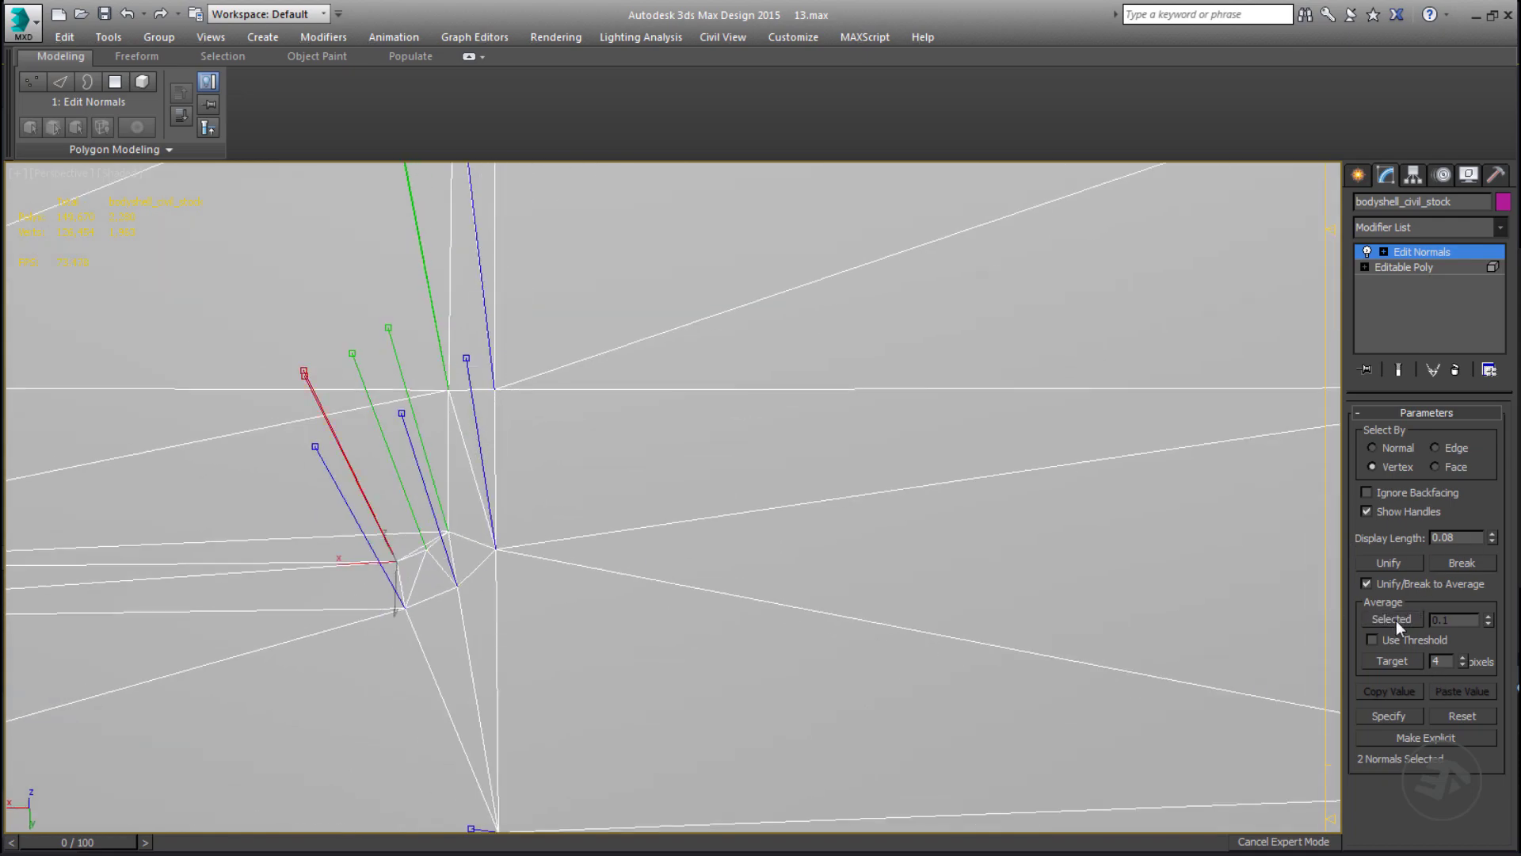
Average the normal pairs at the vertices along the adjoining edge of the sunroof panel.
alt+middle_drag(574, 610, 638, 455)
alt+middle_drag(616, 399, 595, 469)
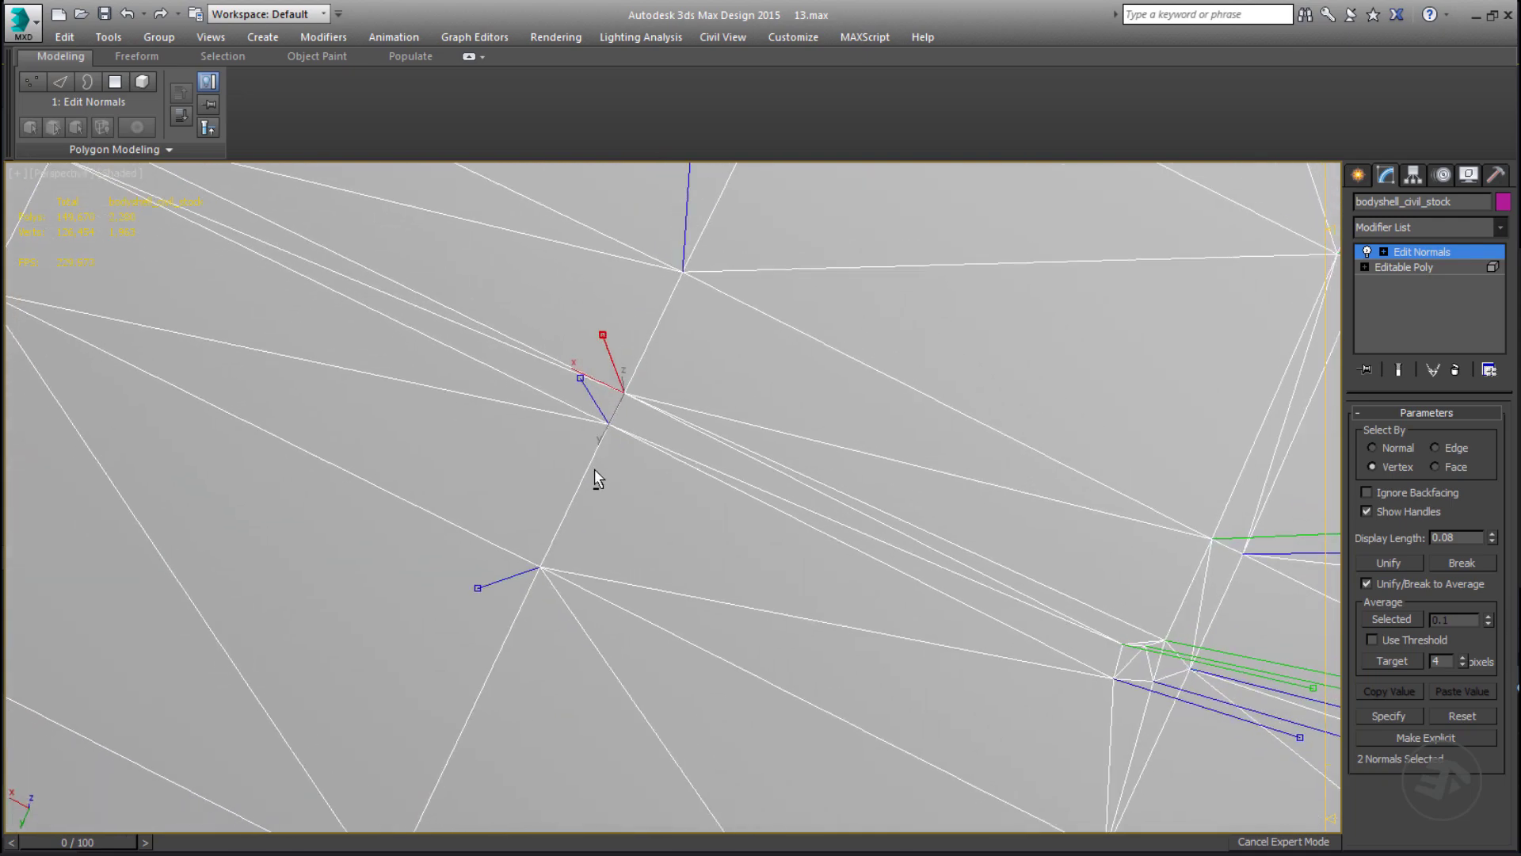
alt+middle_drag(455, 412, 846, 645)
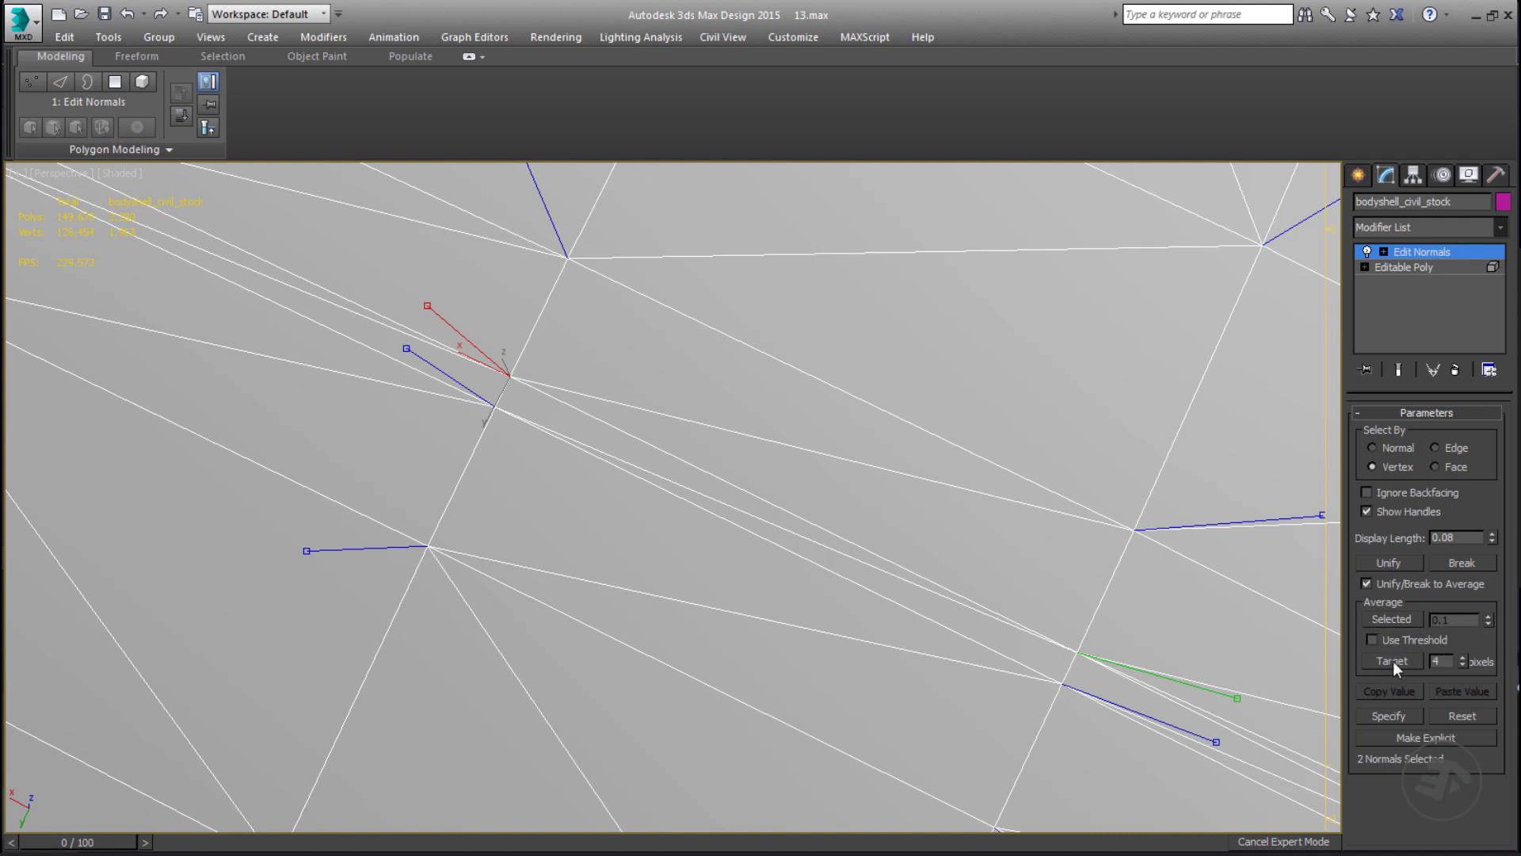
middle_drag(672, 529, 566, 534)
middle_drag(447, 364, 686, 486)
Try to average the split normals at a vertex on another sunroof edge with the Target option.
scroll(504, 530, down, 6)
scroll(963, 495, up, 4)
scroll(963, 499, up, 3)
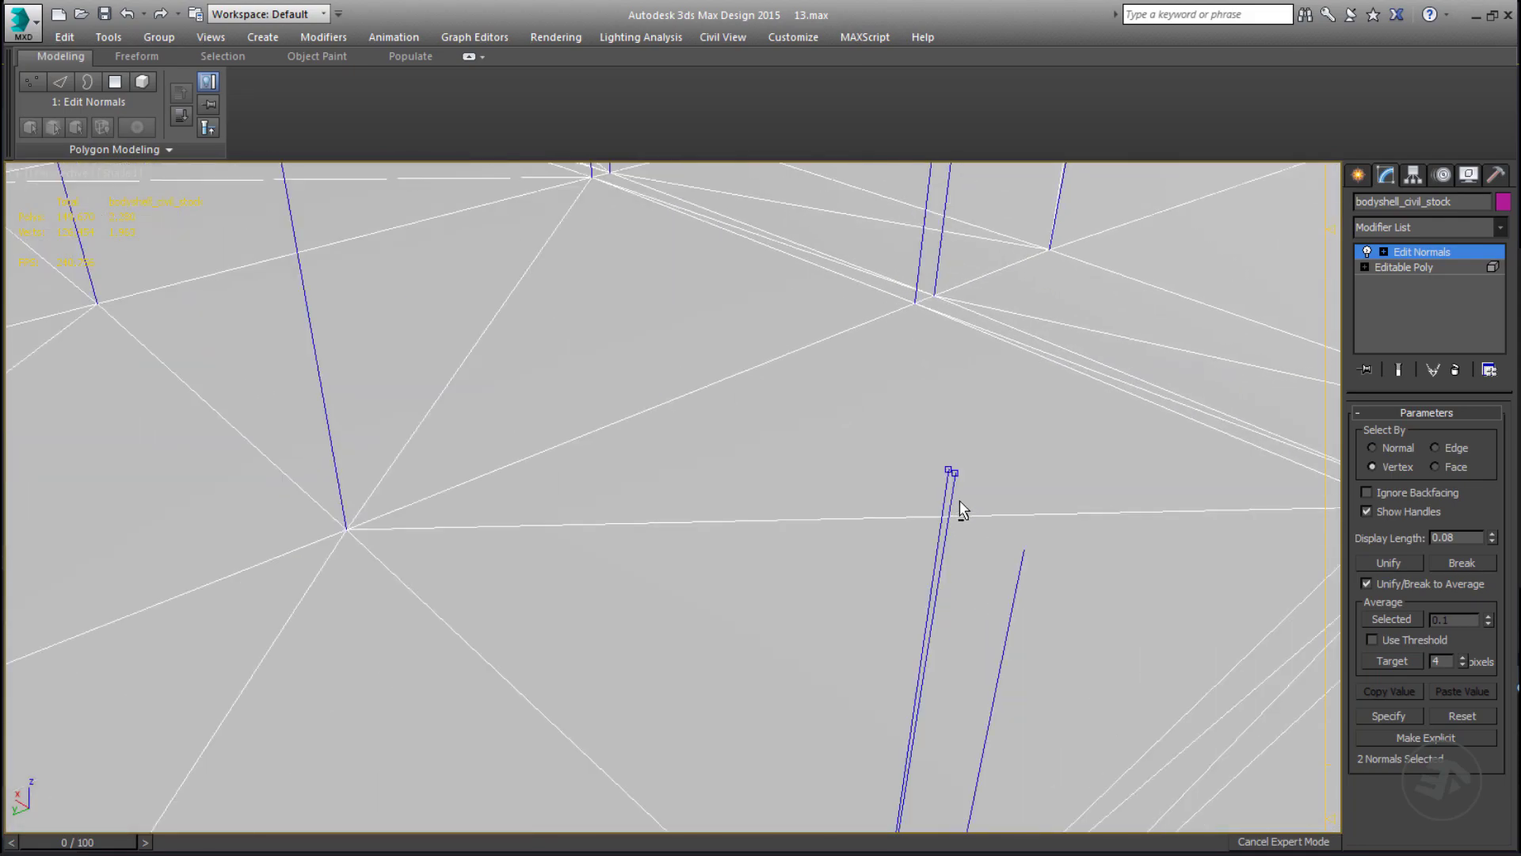
drag(945, 500, 945, 501)
scroll(910, 577, down, 3)
drag(867, 682, 911, 741)
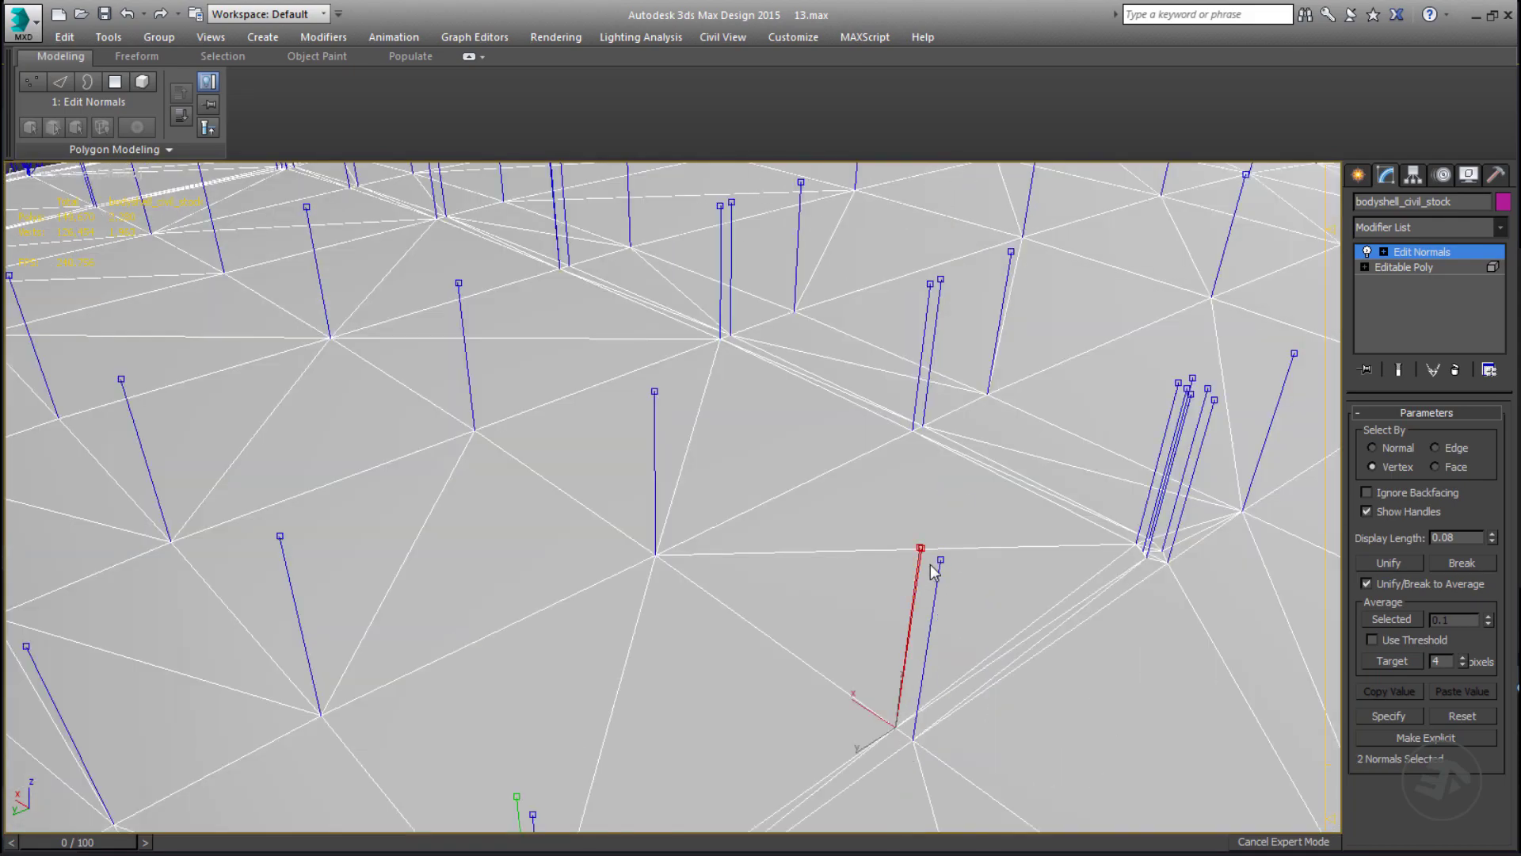
scroll(930, 569, up, 3)
scroll(930, 569, down, 2)
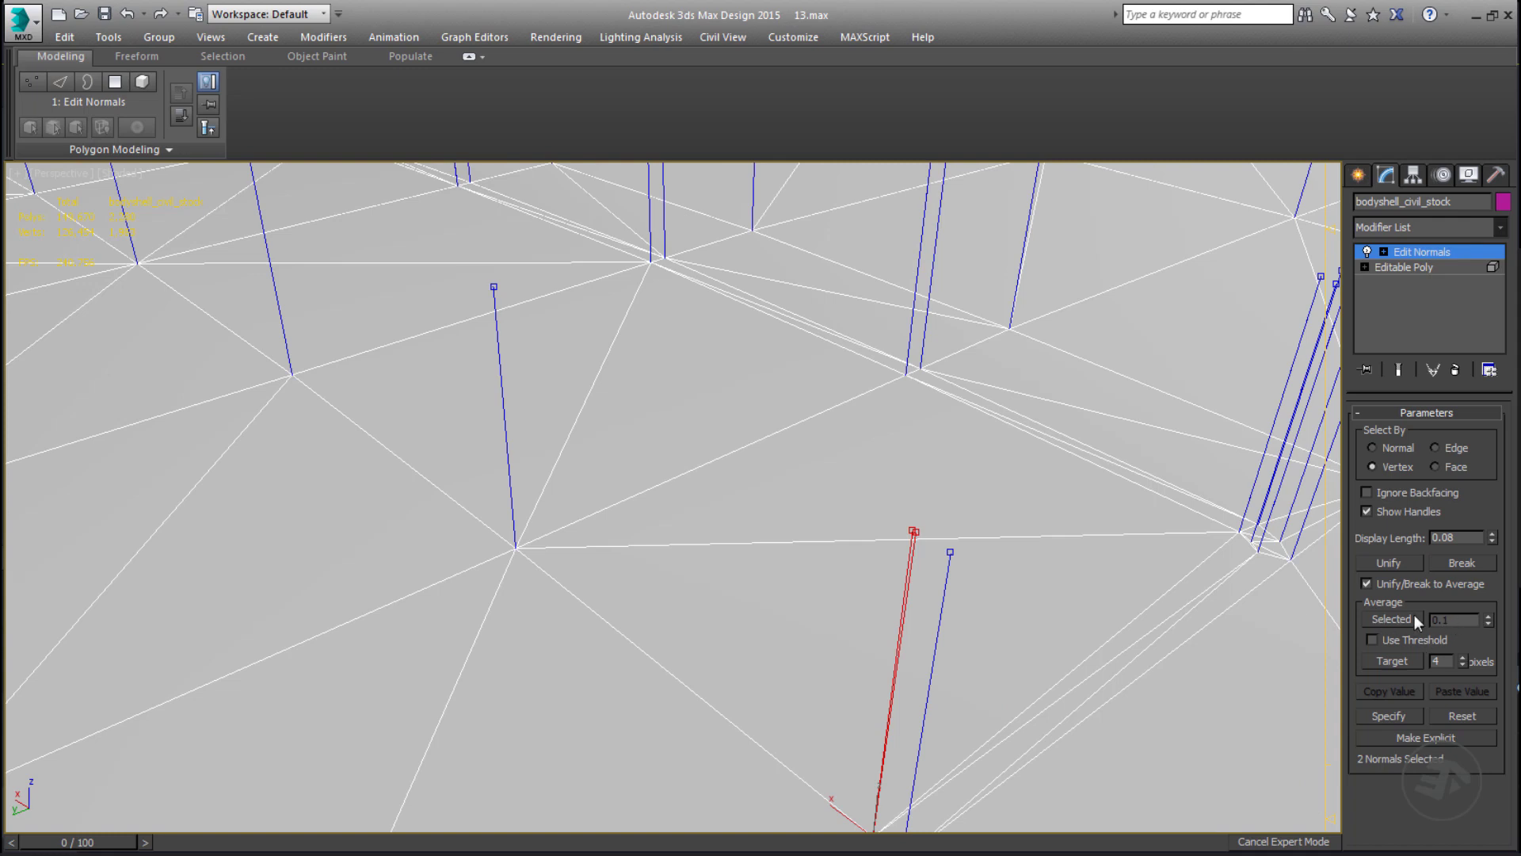
click(1158, 645)
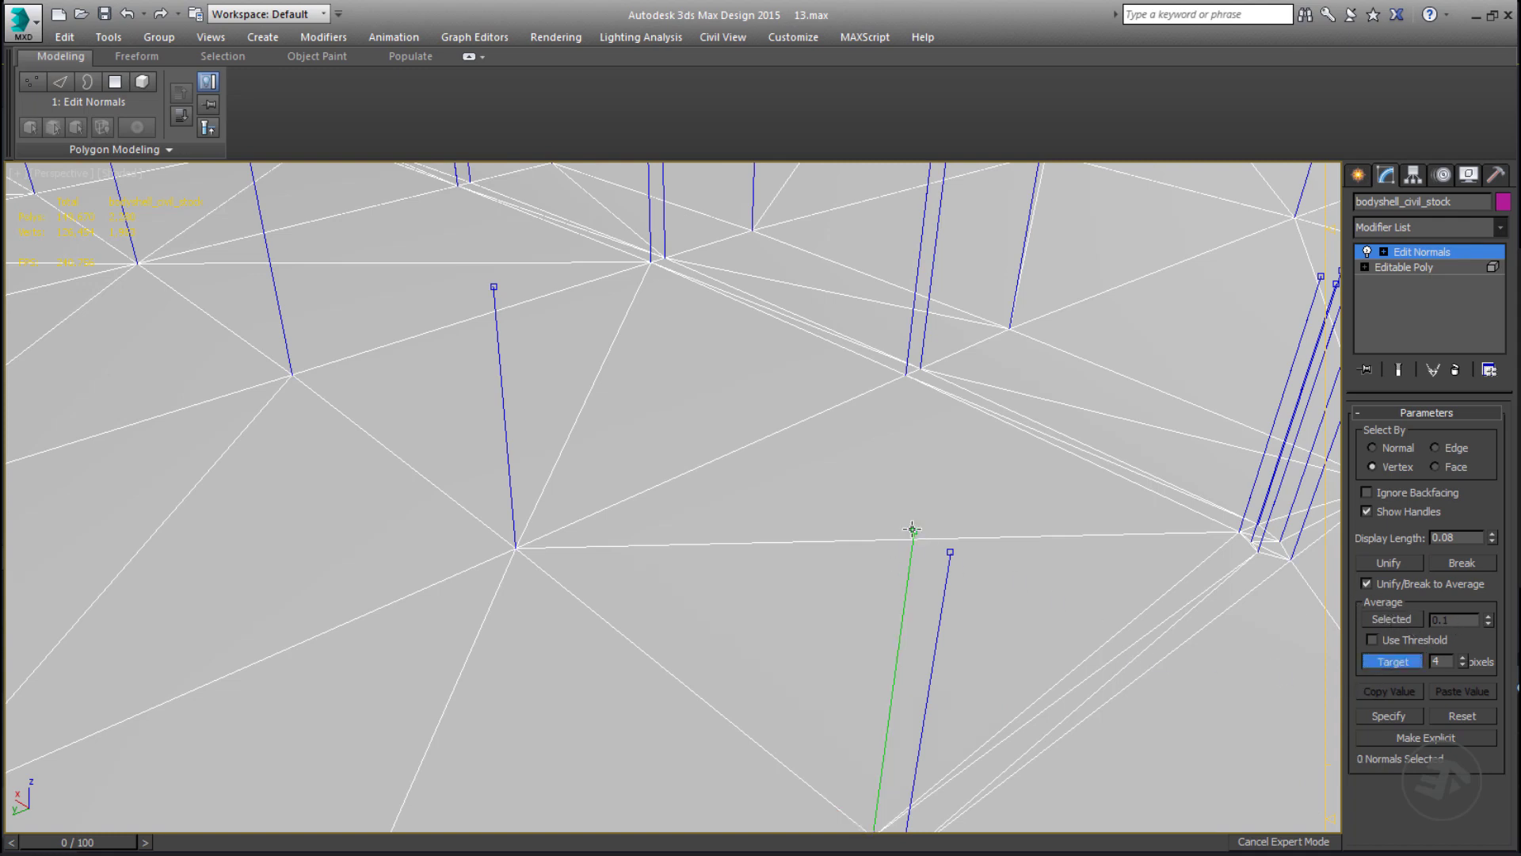
middle_drag(922, 648, 932, 457)
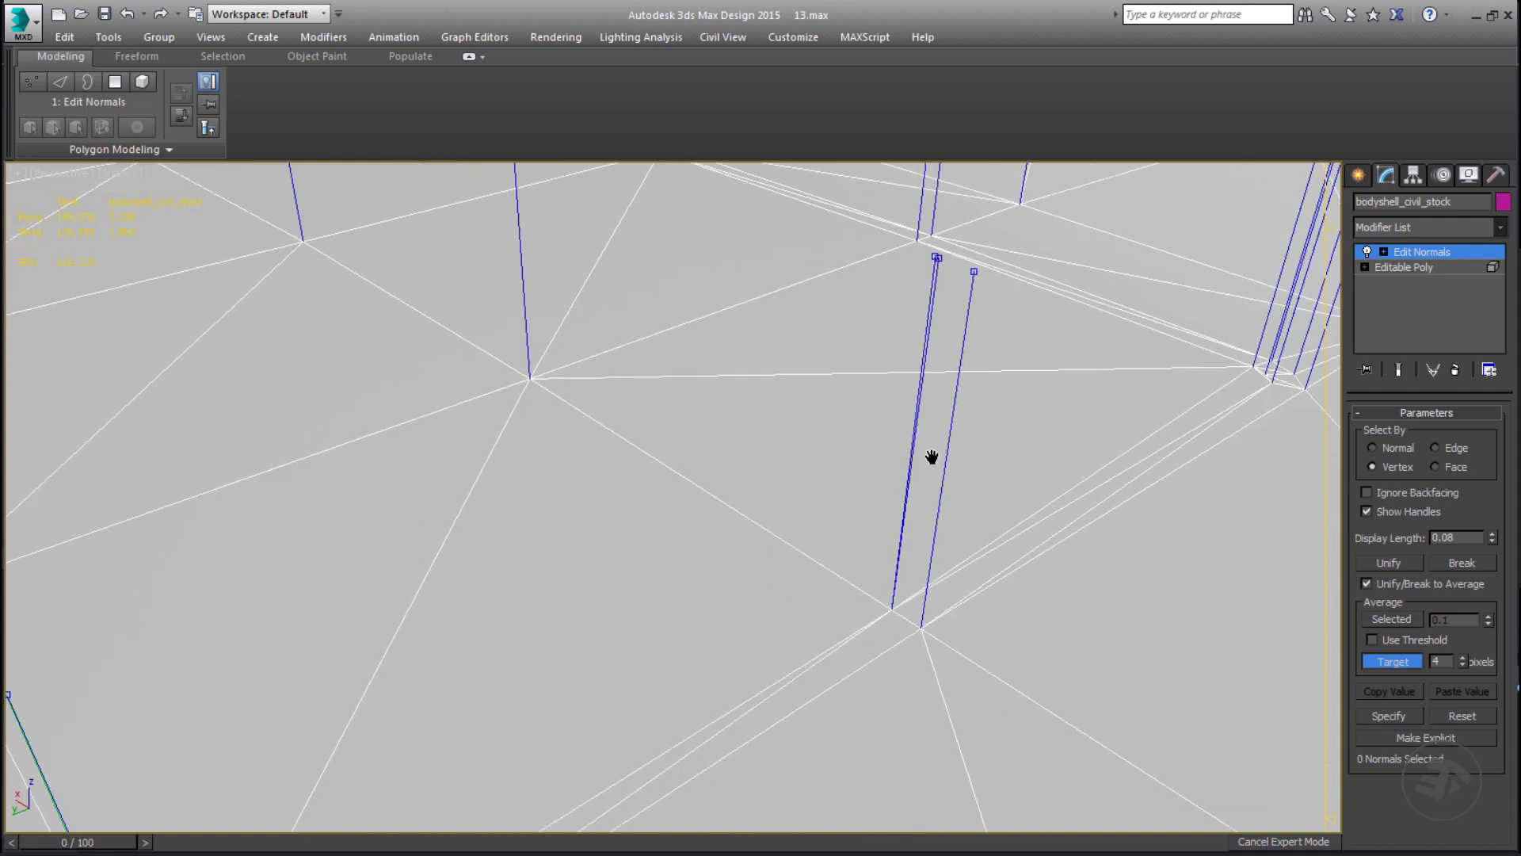
click(871, 589)
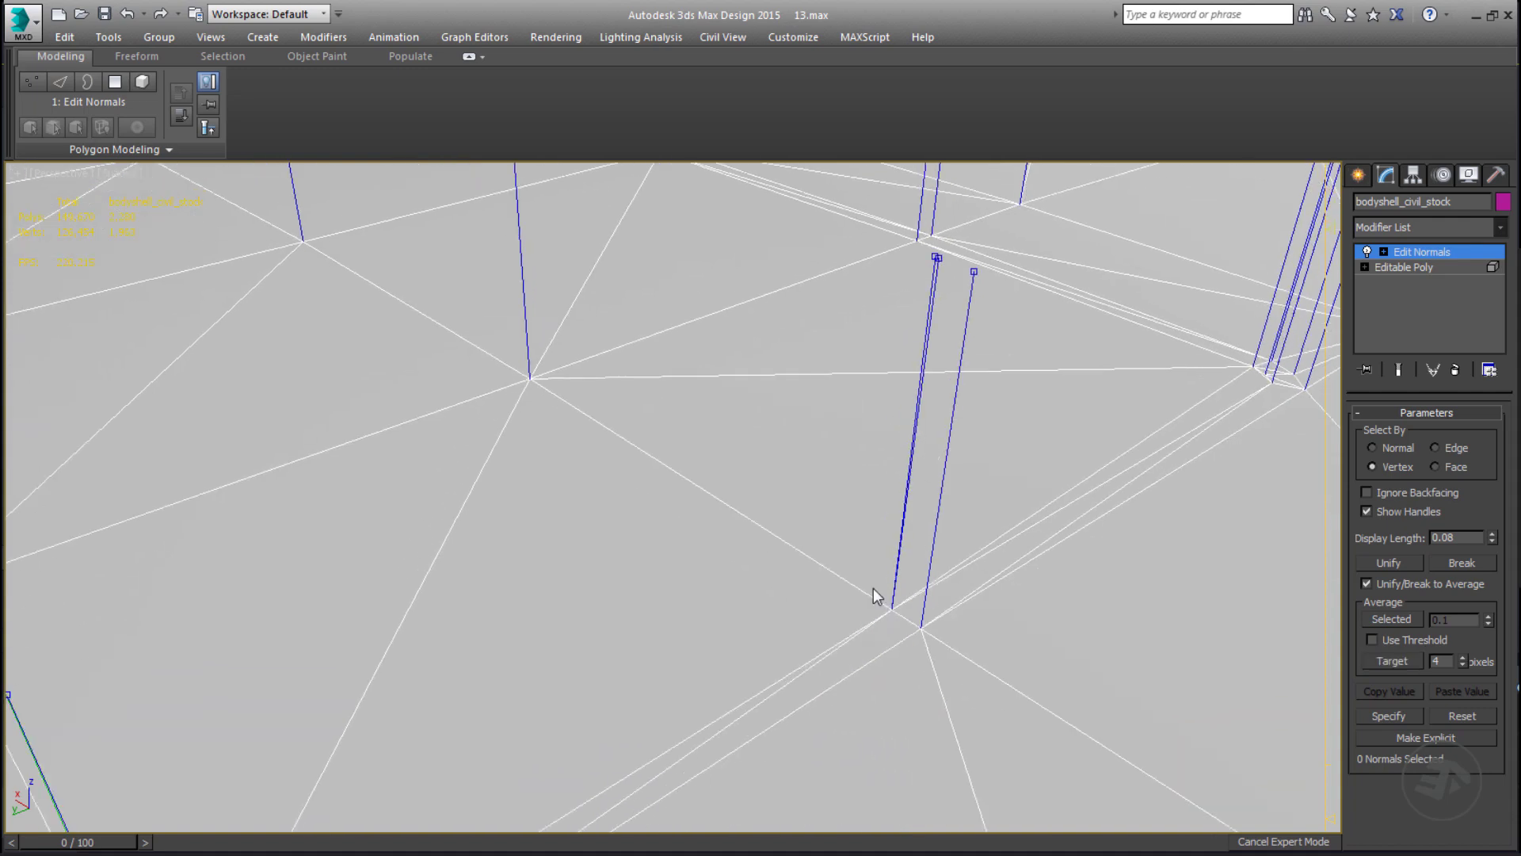
Average the selected normals at that vertex and the pairs at the remaining vertices around the sunroof panel.
click(1406, 619)
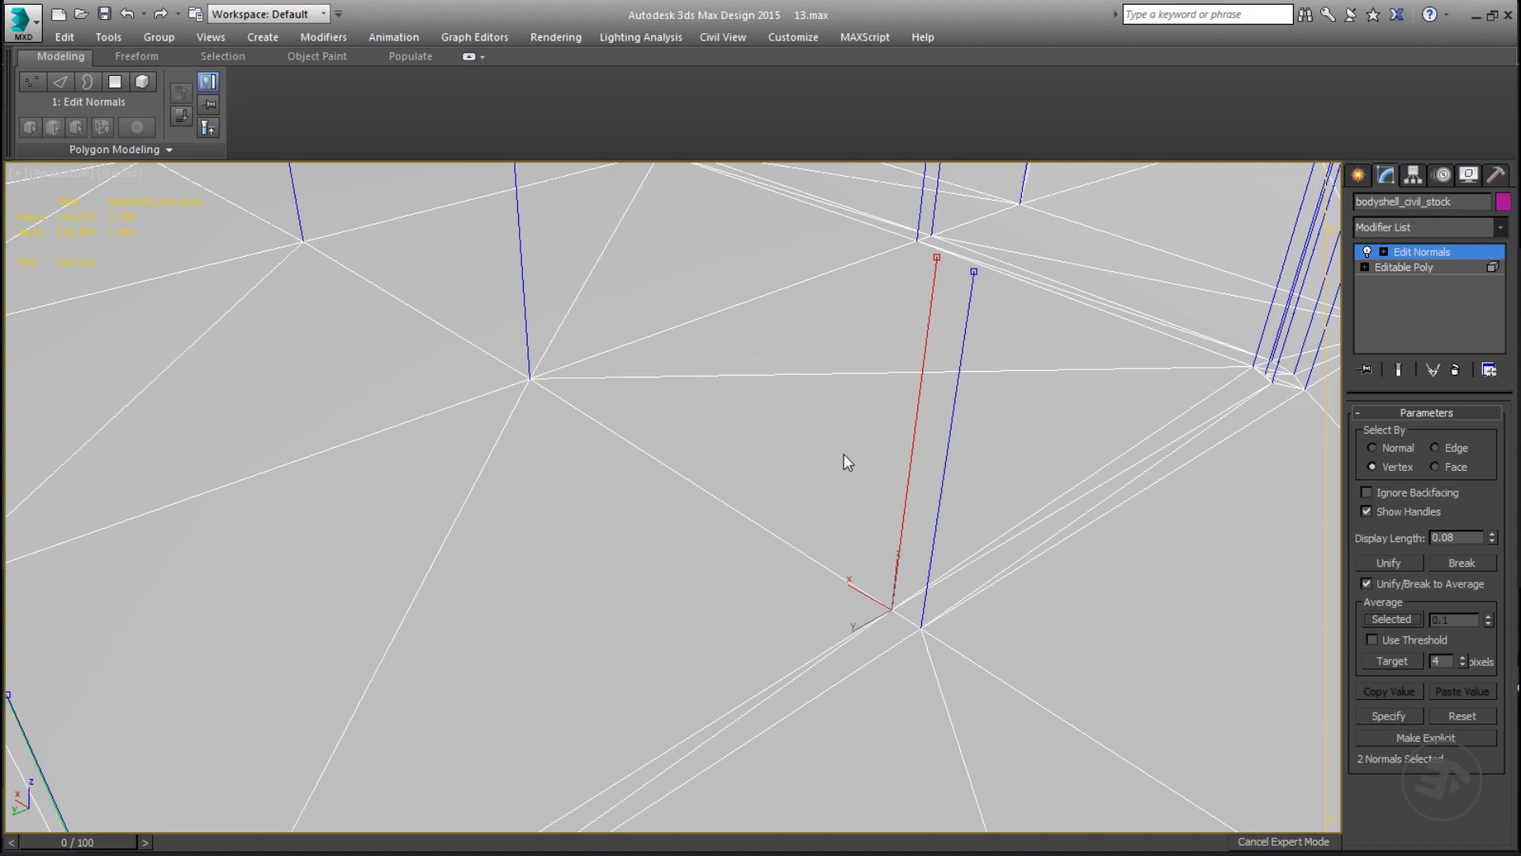
scroll(840, 461, down, 6)
alt+middle_drag(788, 535, 919, 517)
middle_drag(646, 547, 676, 639)
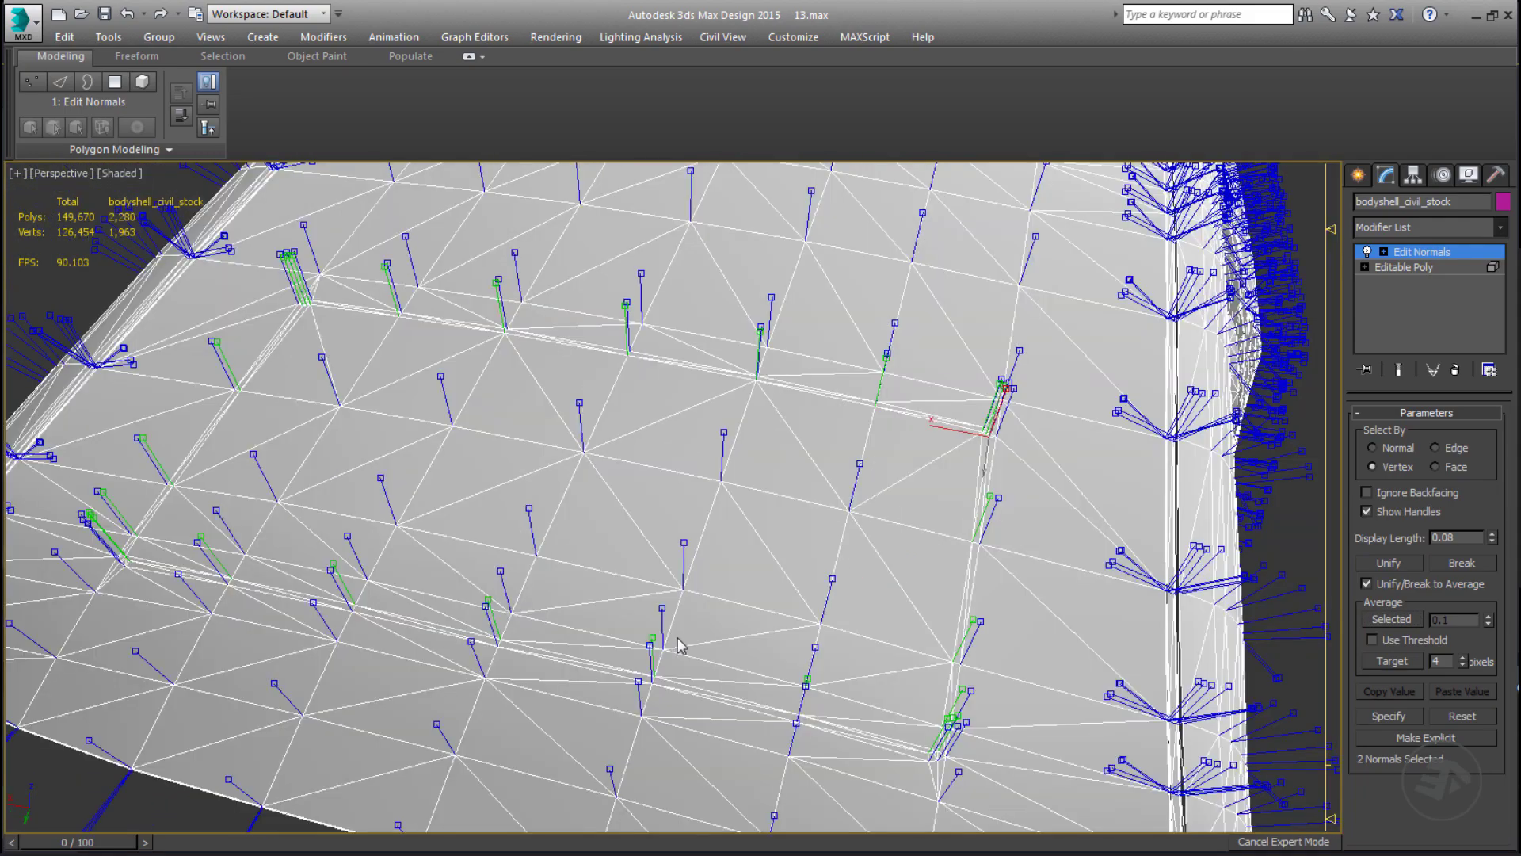
alt+middle_drag(559, 547, 511, 423)
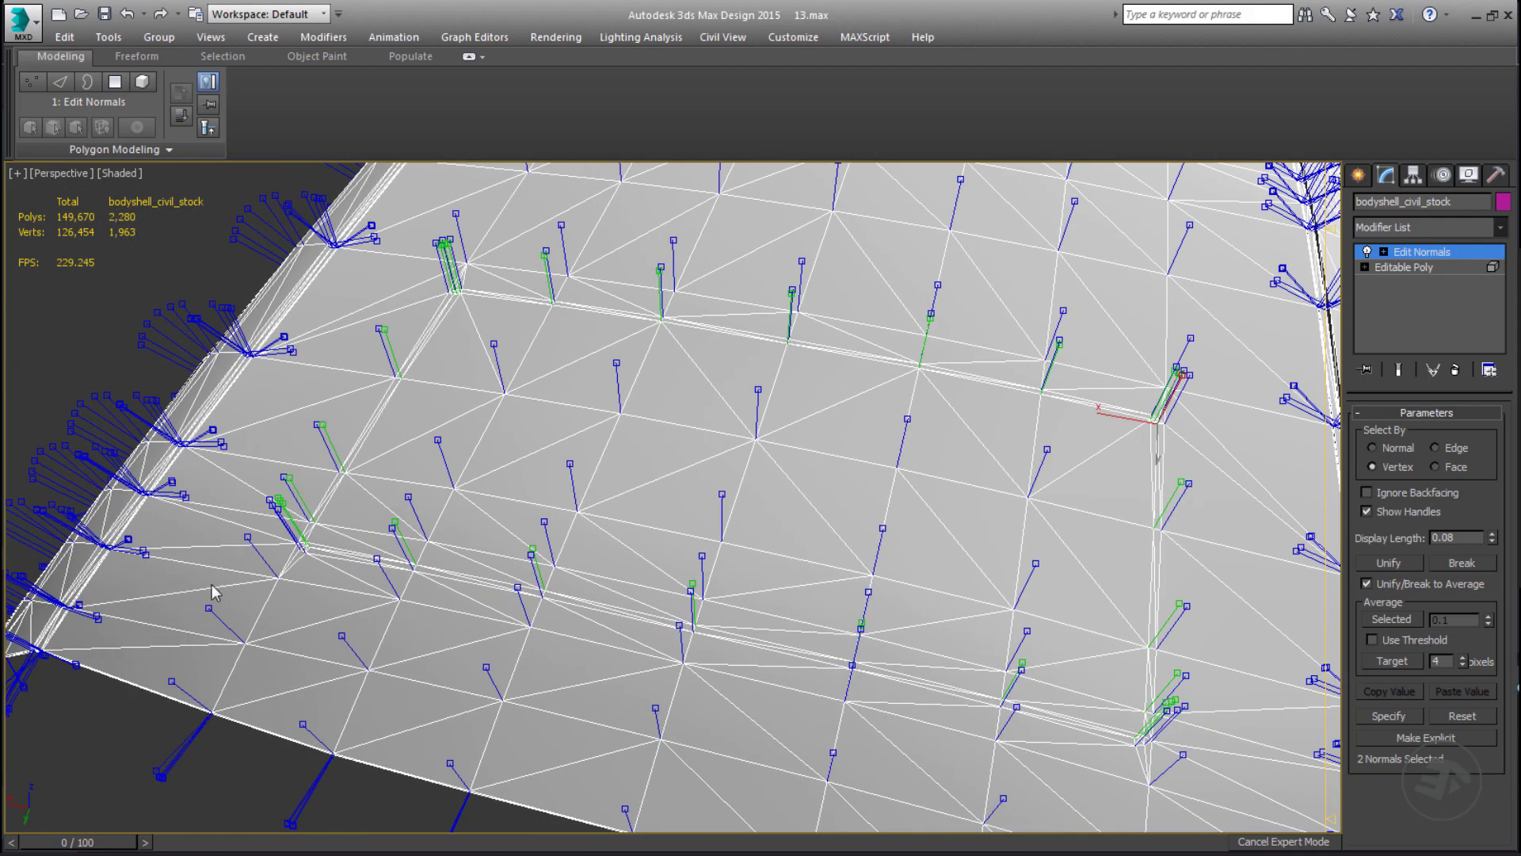
Collapse the Edit Normals modifier into the car body's Editable Poly.
right_click(1438, 258)
click(1394, 395)
click(856, 514)
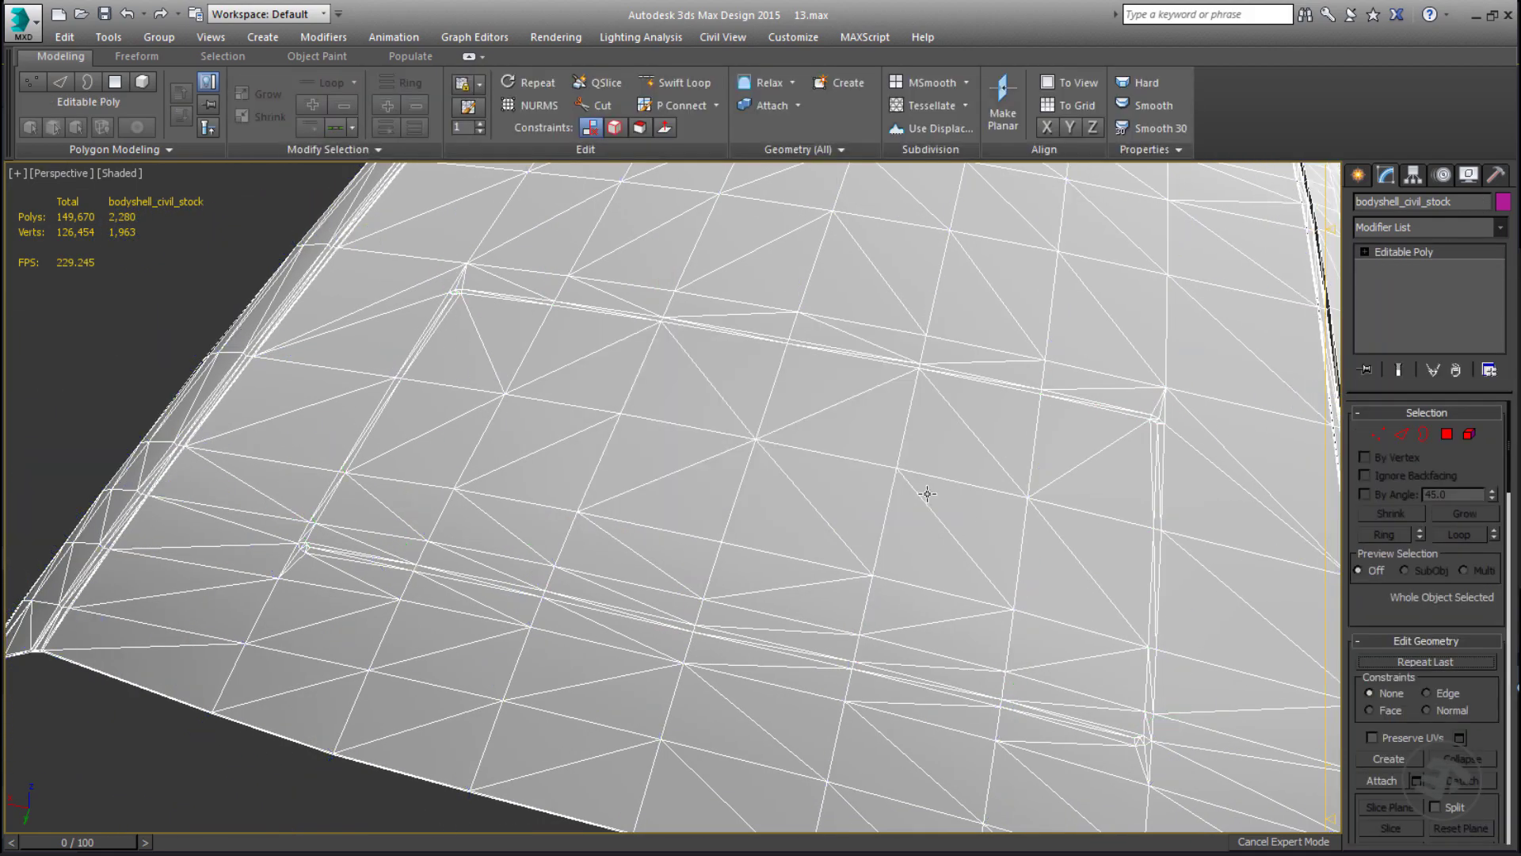
Select the sunroof panel as an element and detach it as a separate object named roof_door.
alt+middle_drag(927, 494, 851, 501)
key(5)
click(840, 500)
alt+middle_drag(918, 584, 743, 438)
key(alt+d)
click(744, 448)
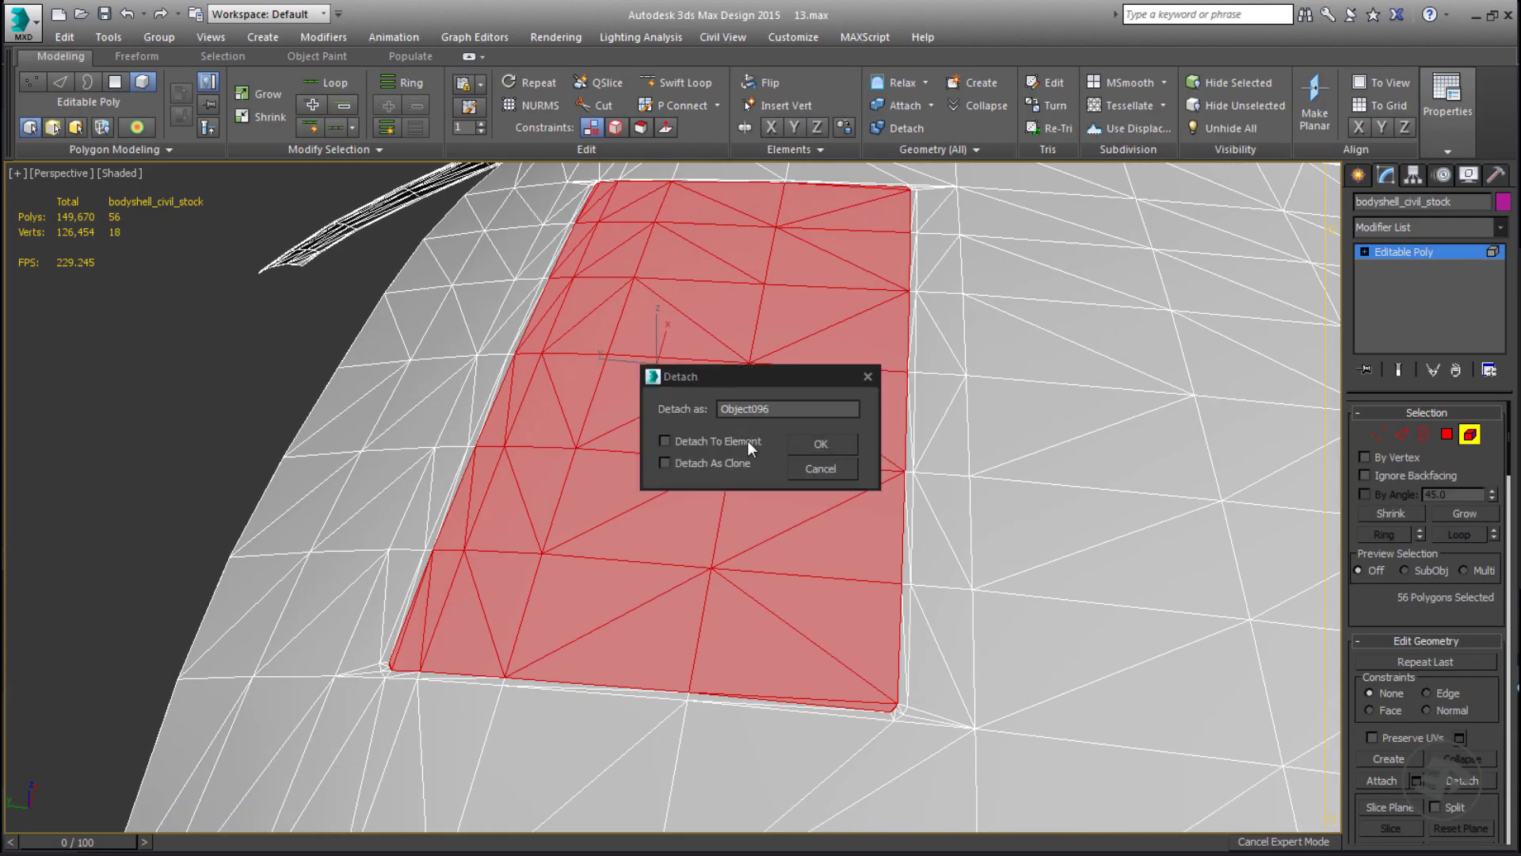
text(roof_door)
key(Return)
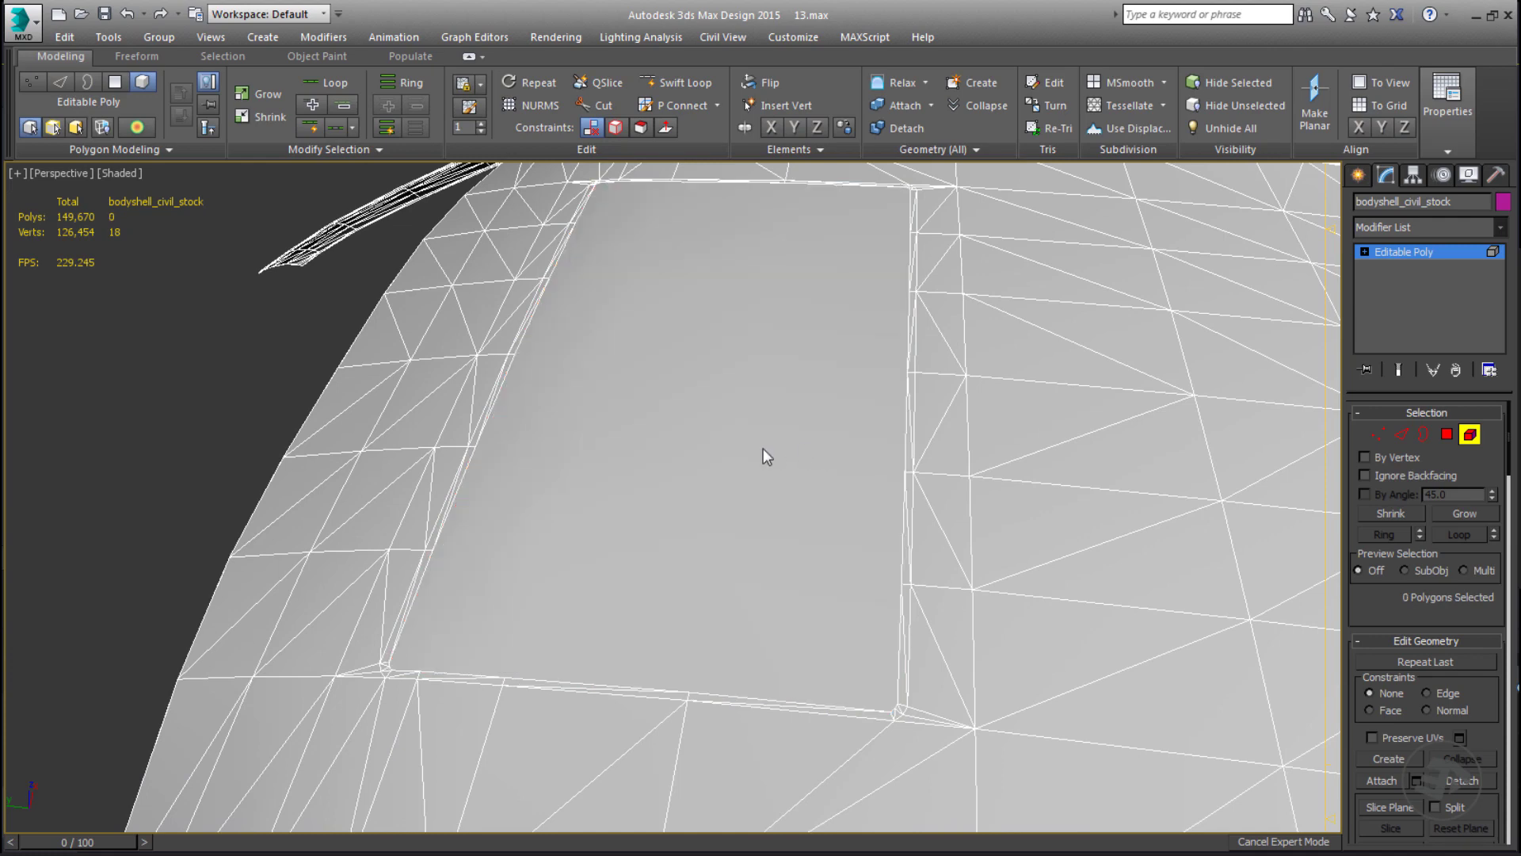
Hide the viewport statistics and leave the car body's element level.
key(7)
middle_drag(612, 406, 614, 396)
click(1444, 251)
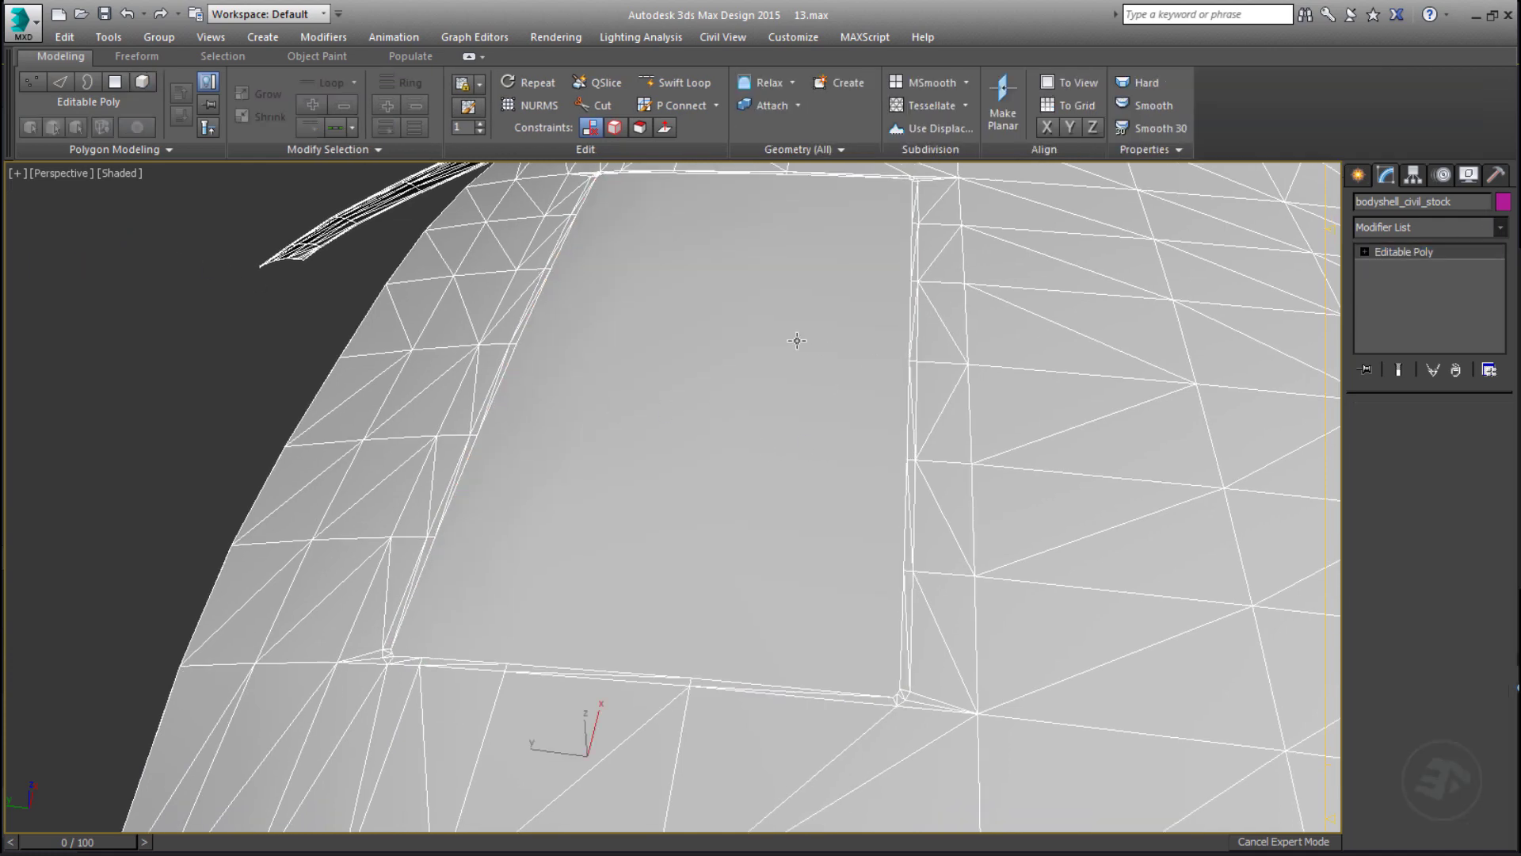
Clear the selection and render the roof with the detached sunroof panel in the perspective view.
click(781, 361)
scroll(709, 484, down, 3)
alt+middle_drag(709, 485, 458, 488)
key(ctrl+d)
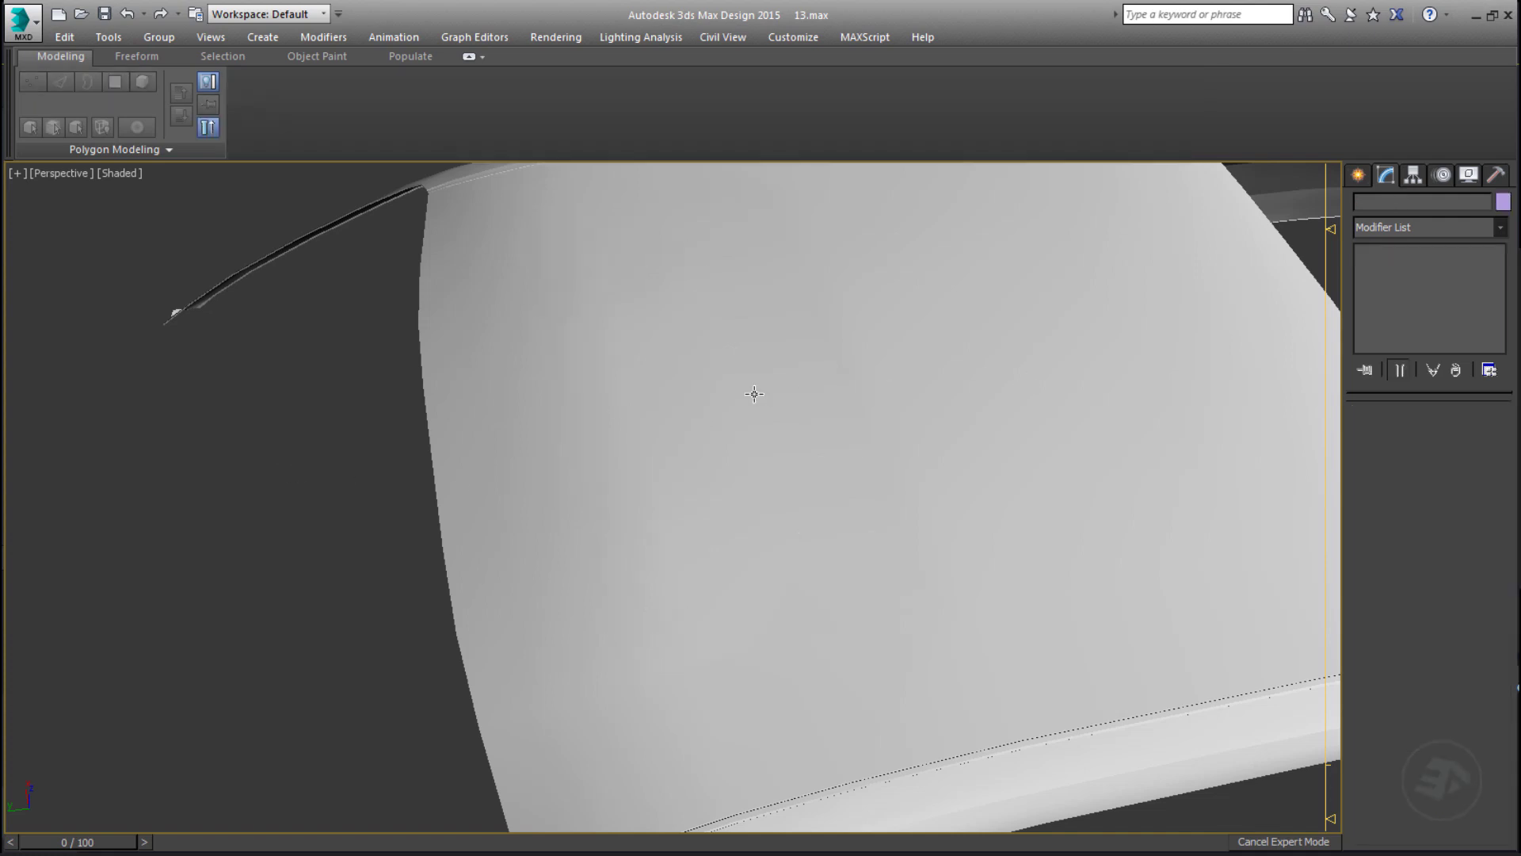
key(shift+q)
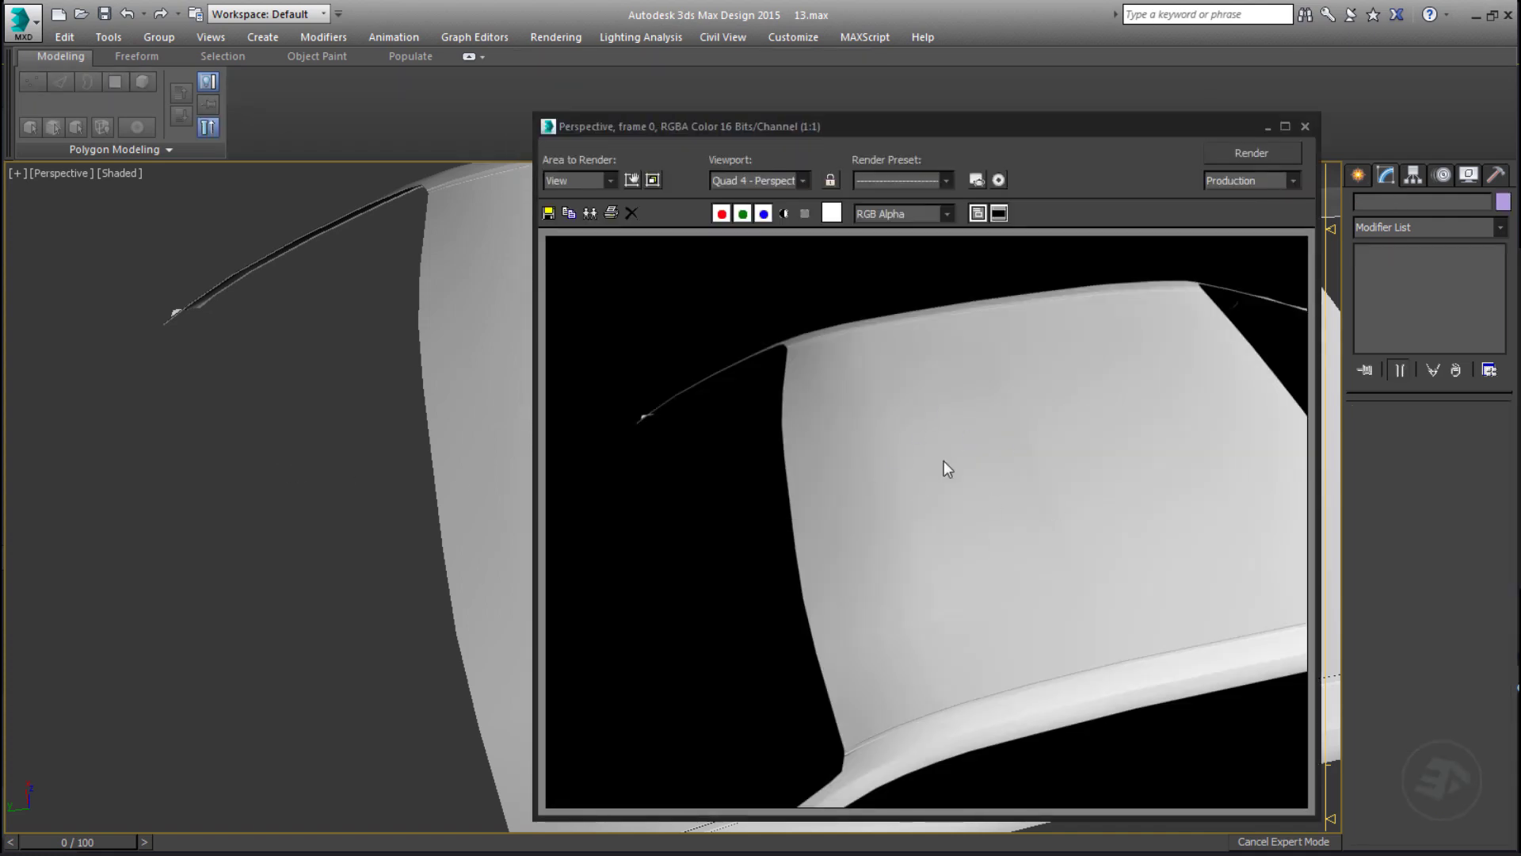
Close the render, select roof_door together with the car body, and add a shared Edit Normals modifier to both.
click(1306, 127)
alt+middle_drag(575, 431, 615, 388)
scroll(615, 387, up, 3)
click(728, 446)
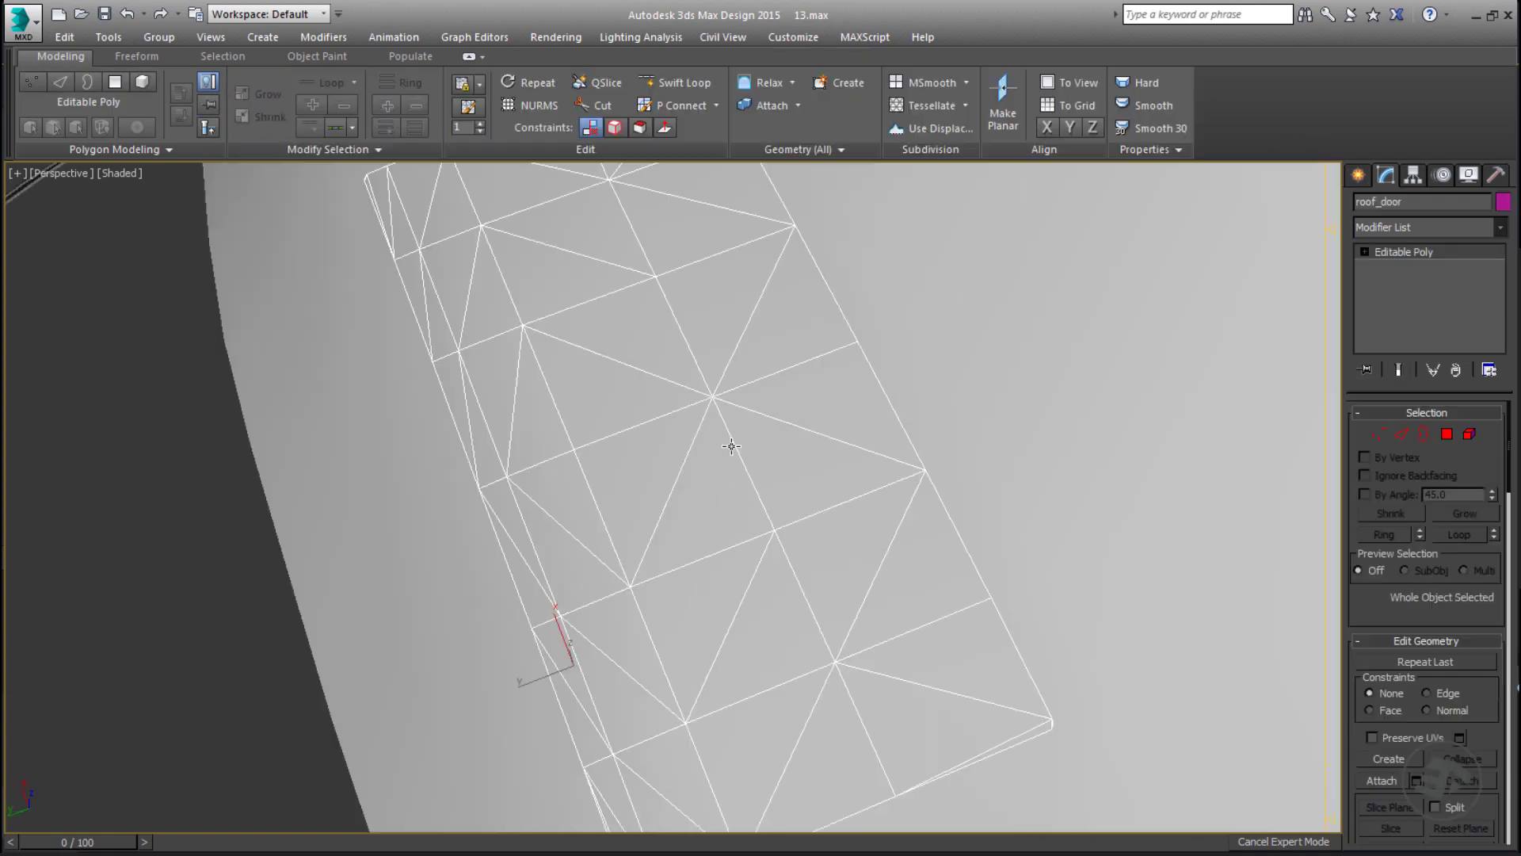
ctrl+click(930, 381)
click(1500, 227)
text(esh)
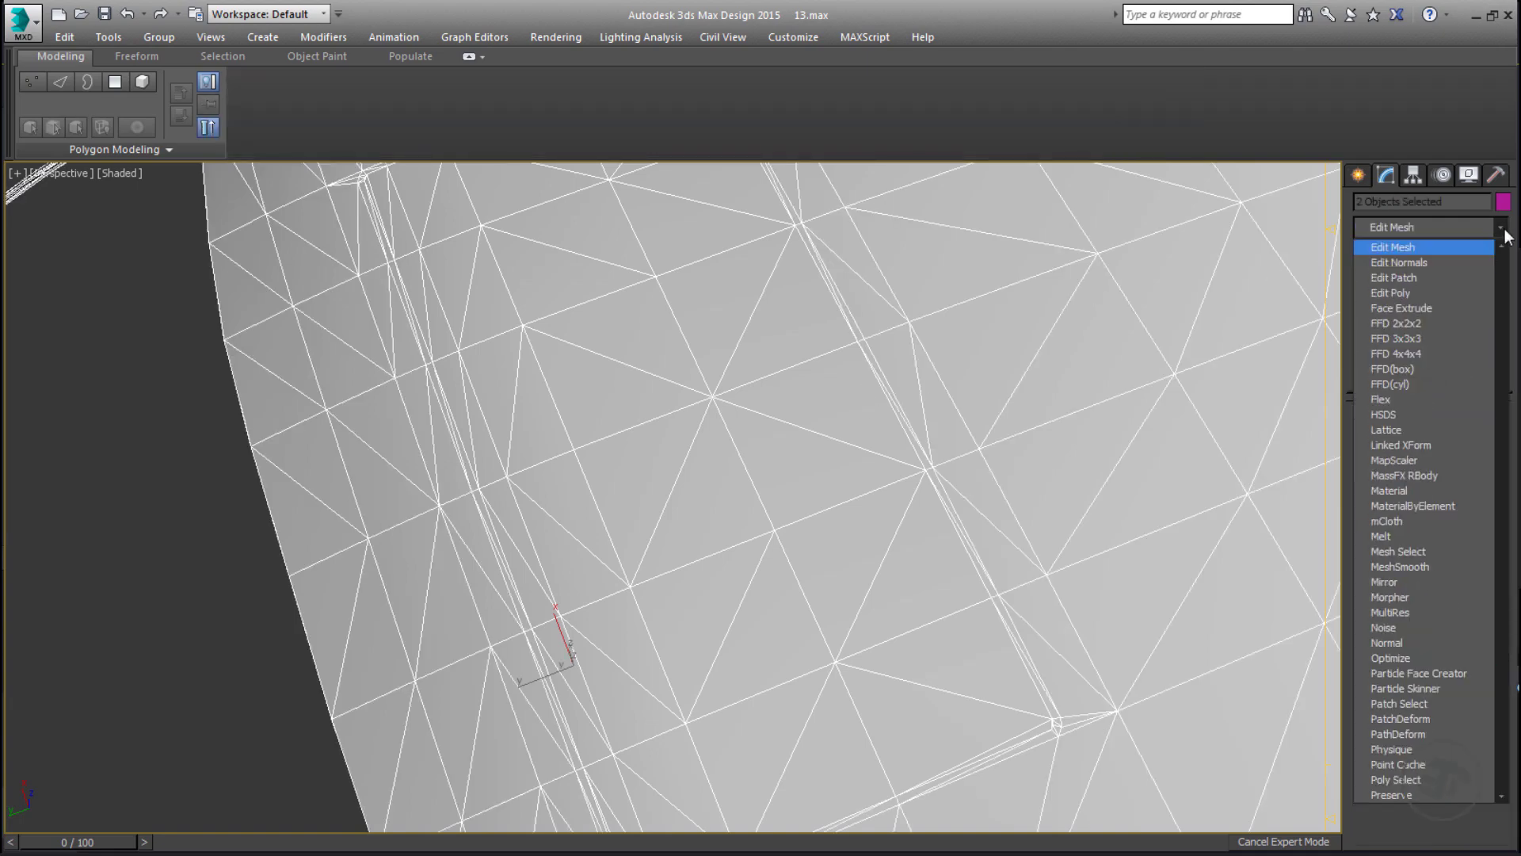
click(1460, 261)
Examine the vertex normals of both objects along the gap between the sunroof panel and the roof.
scroll(891, 217, up, 6)
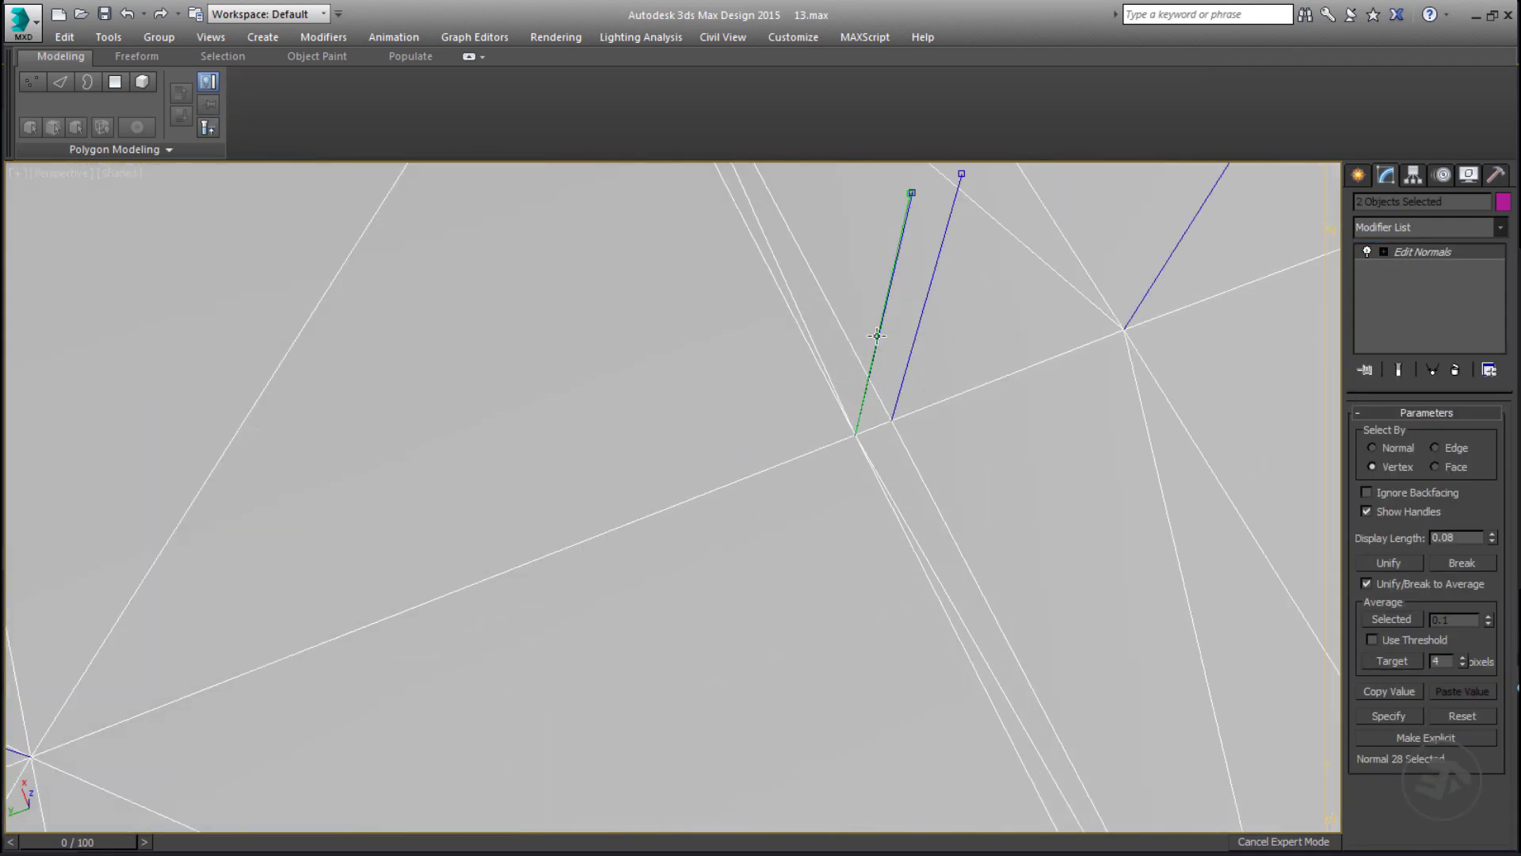
middle_drag(764, 412, 716, 604)
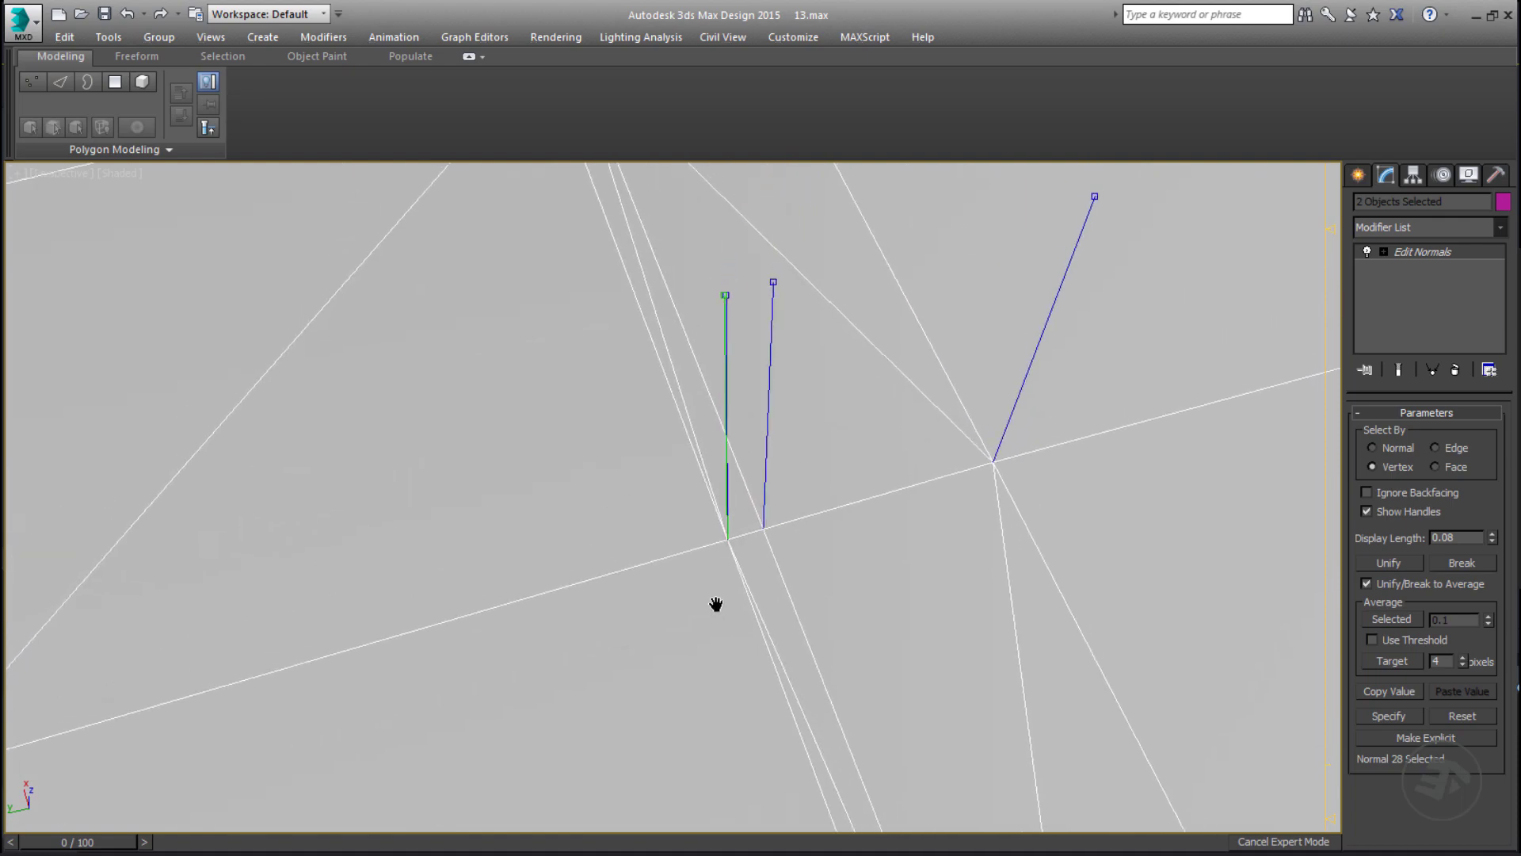
middle_drag(694, 338, 831, 638)
middle_drag(647, 310, 717, 573)
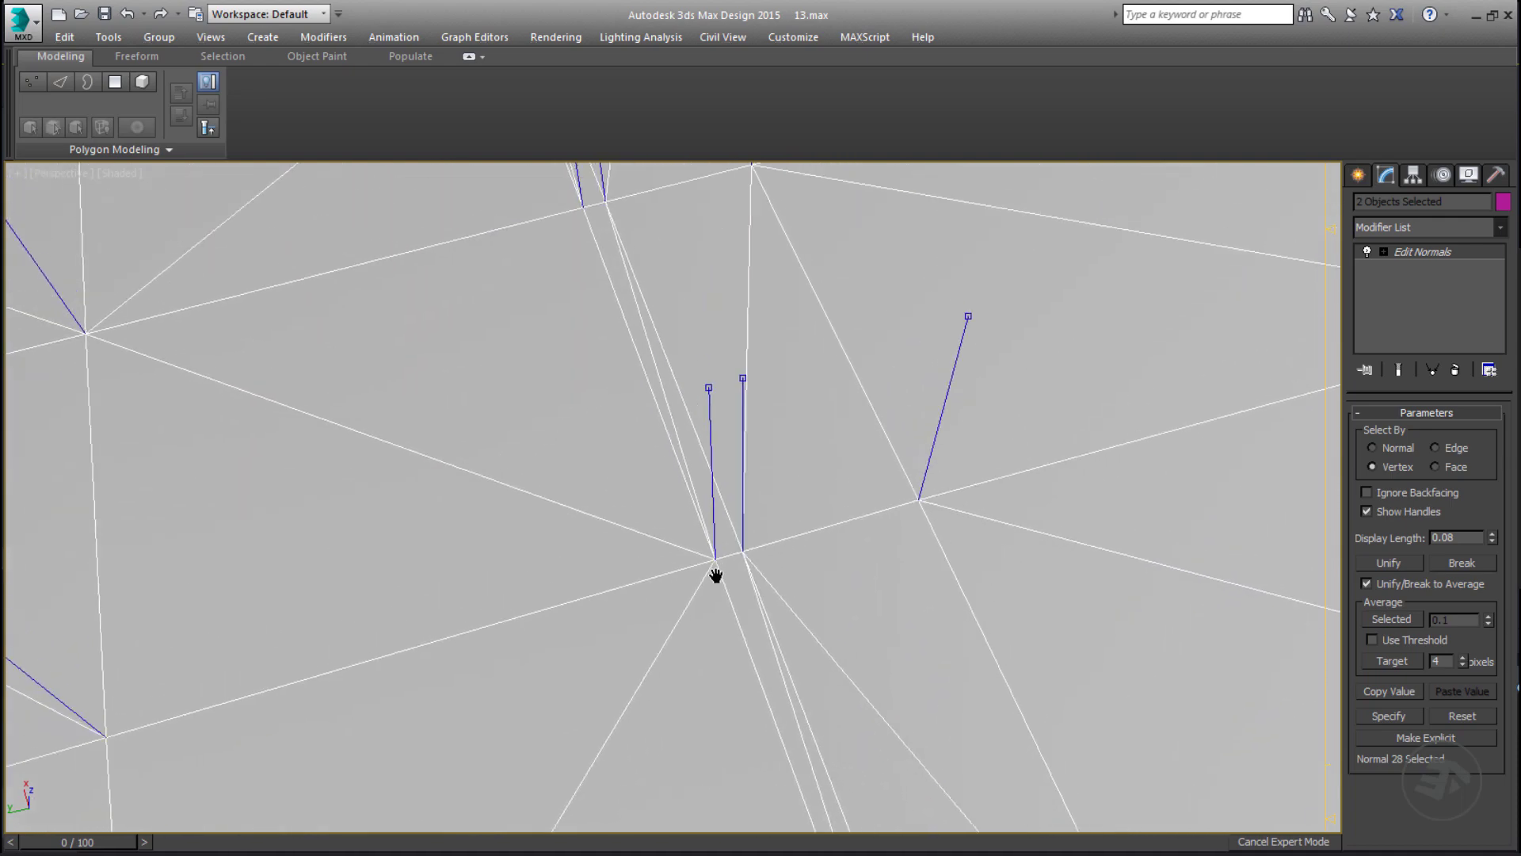
scroll(716, 573, down, 2)
middle_drag(598, 329, 717, 606)
scroll(681, 404, up, 4)
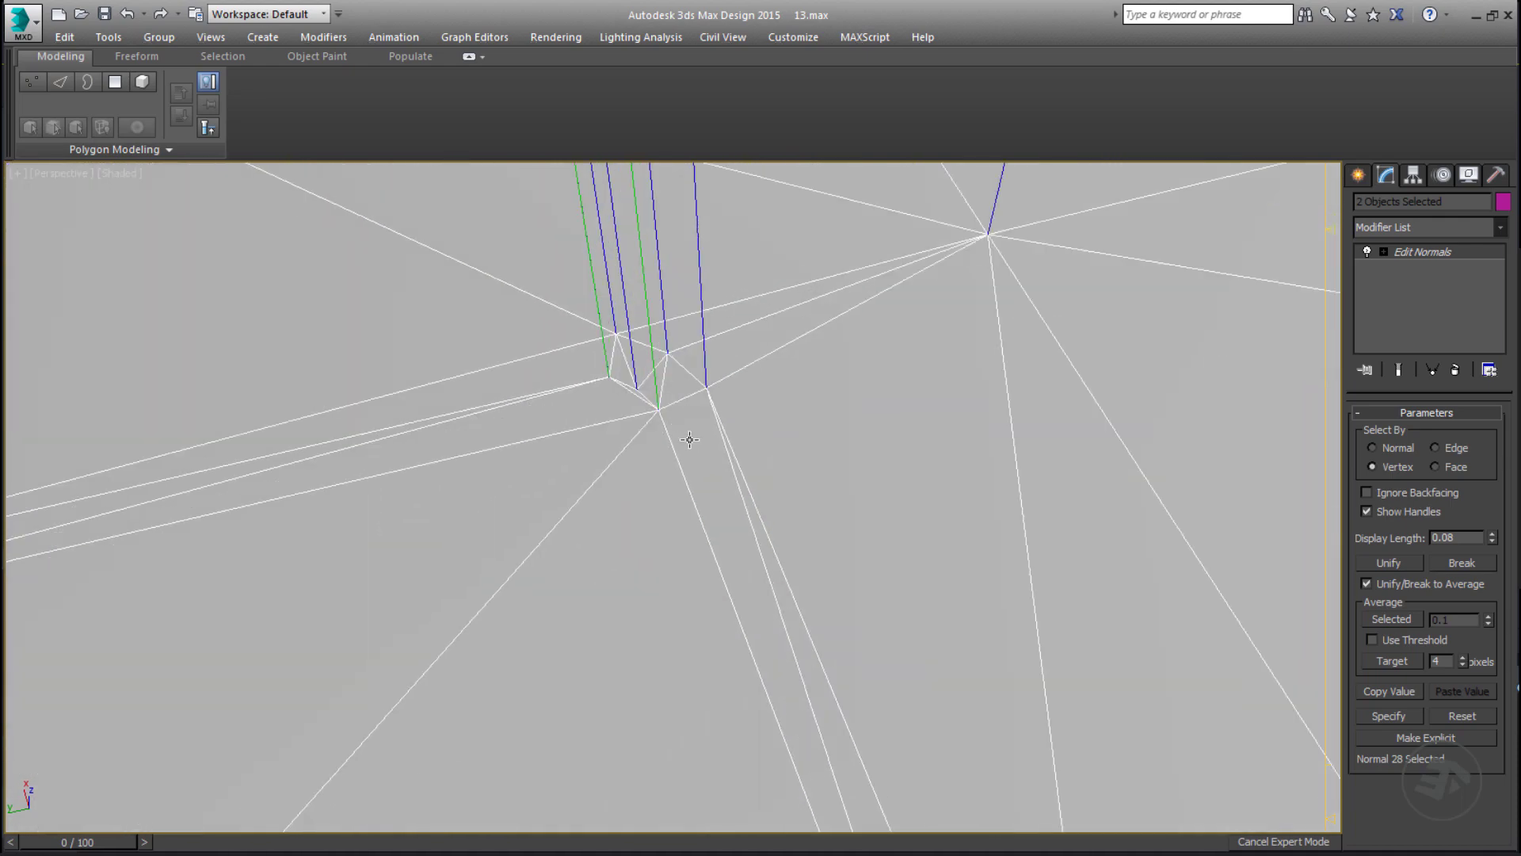
Select the normals at the sunroof panel's corner vertex and examine their directions from several angles, including a side view.
click(665, 414)
alt+middle_drag(664, 414, 667, 558)
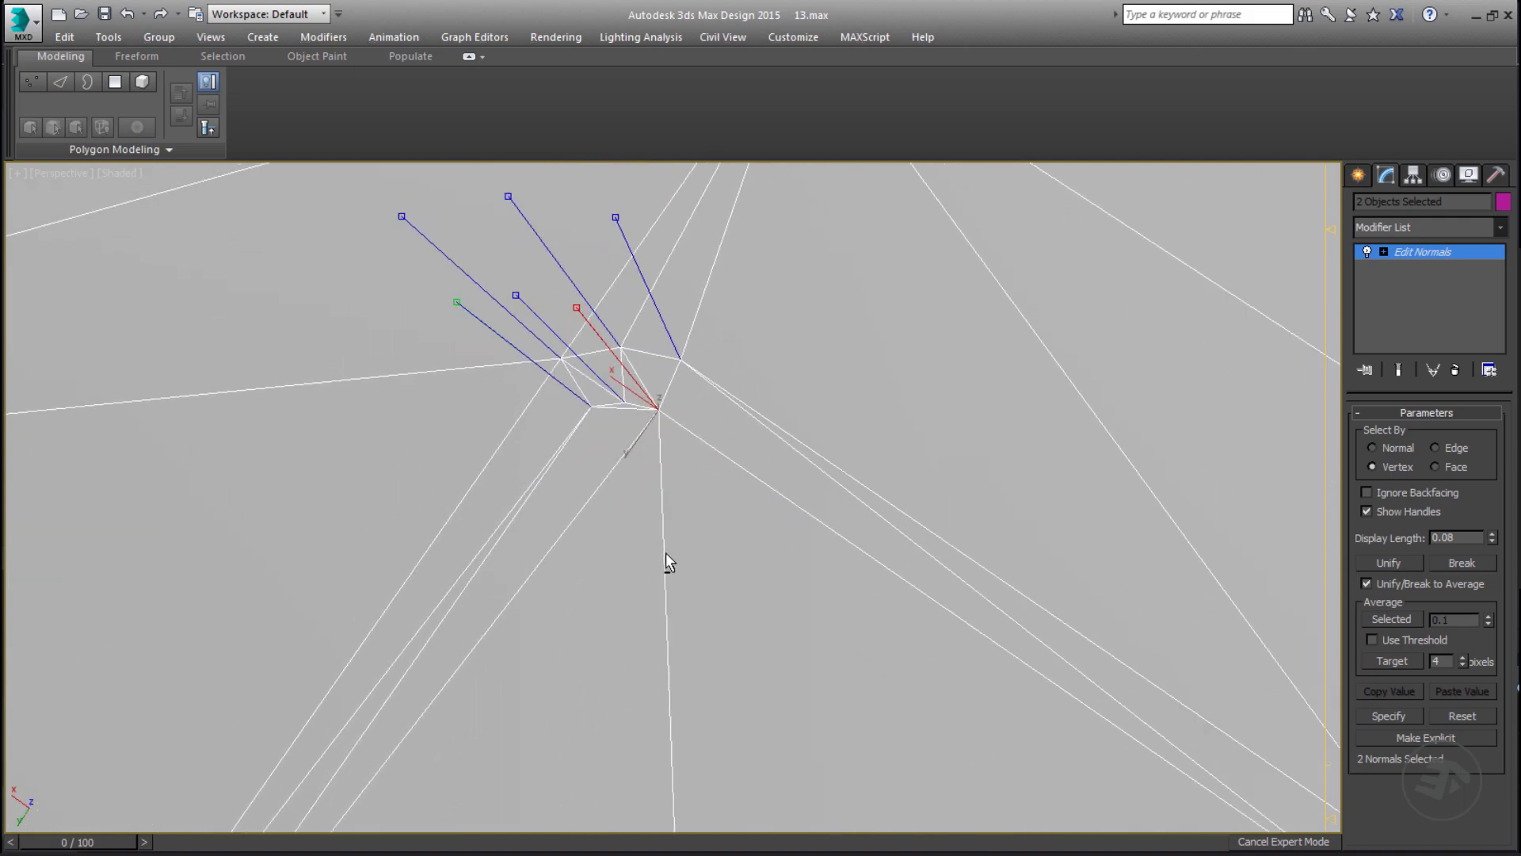
alt+middle_drag(605, 417, 843, 617)
scroll(582, 469, up, 3)
scroll(577, 404, up, 1)
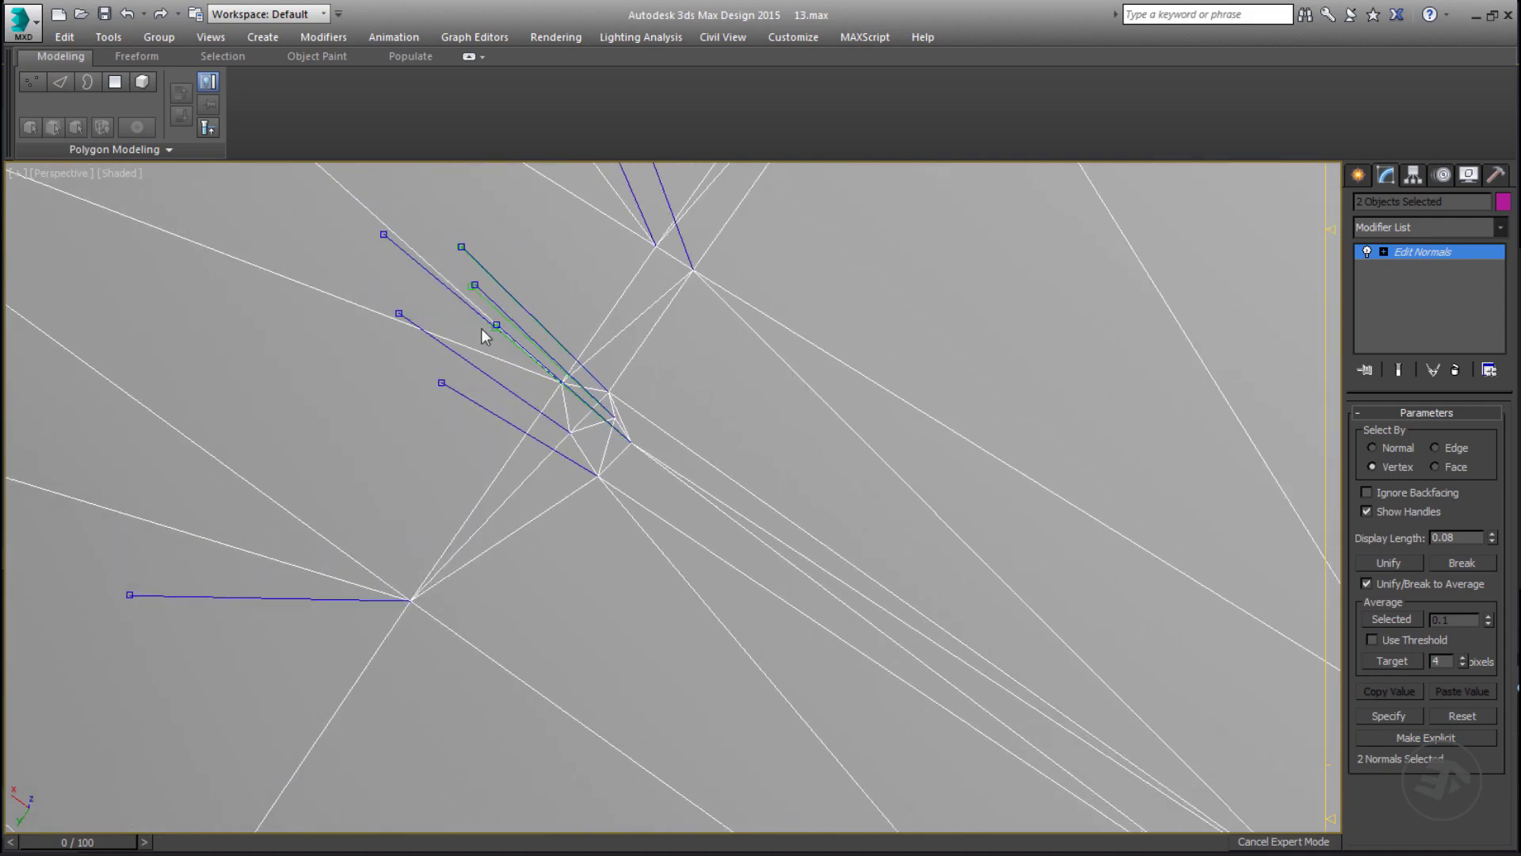
middle_drag(482, 328, 637, 390)
alt+middle_drag(719, 419, 616, 515)
key(l)
scroll(611, 401, up, 10)
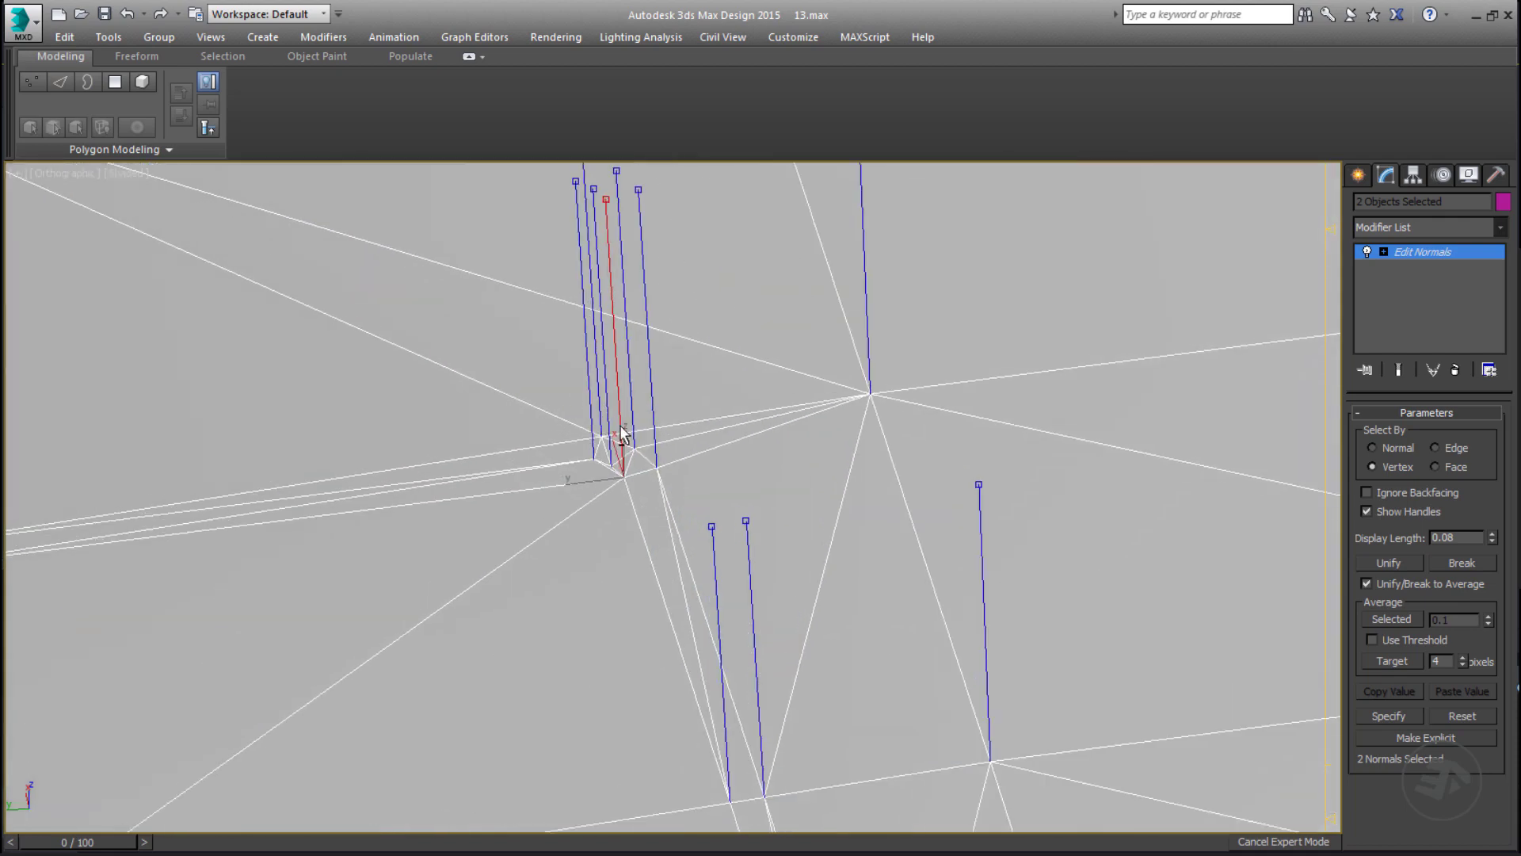
scroll(607, 572, down, 8)
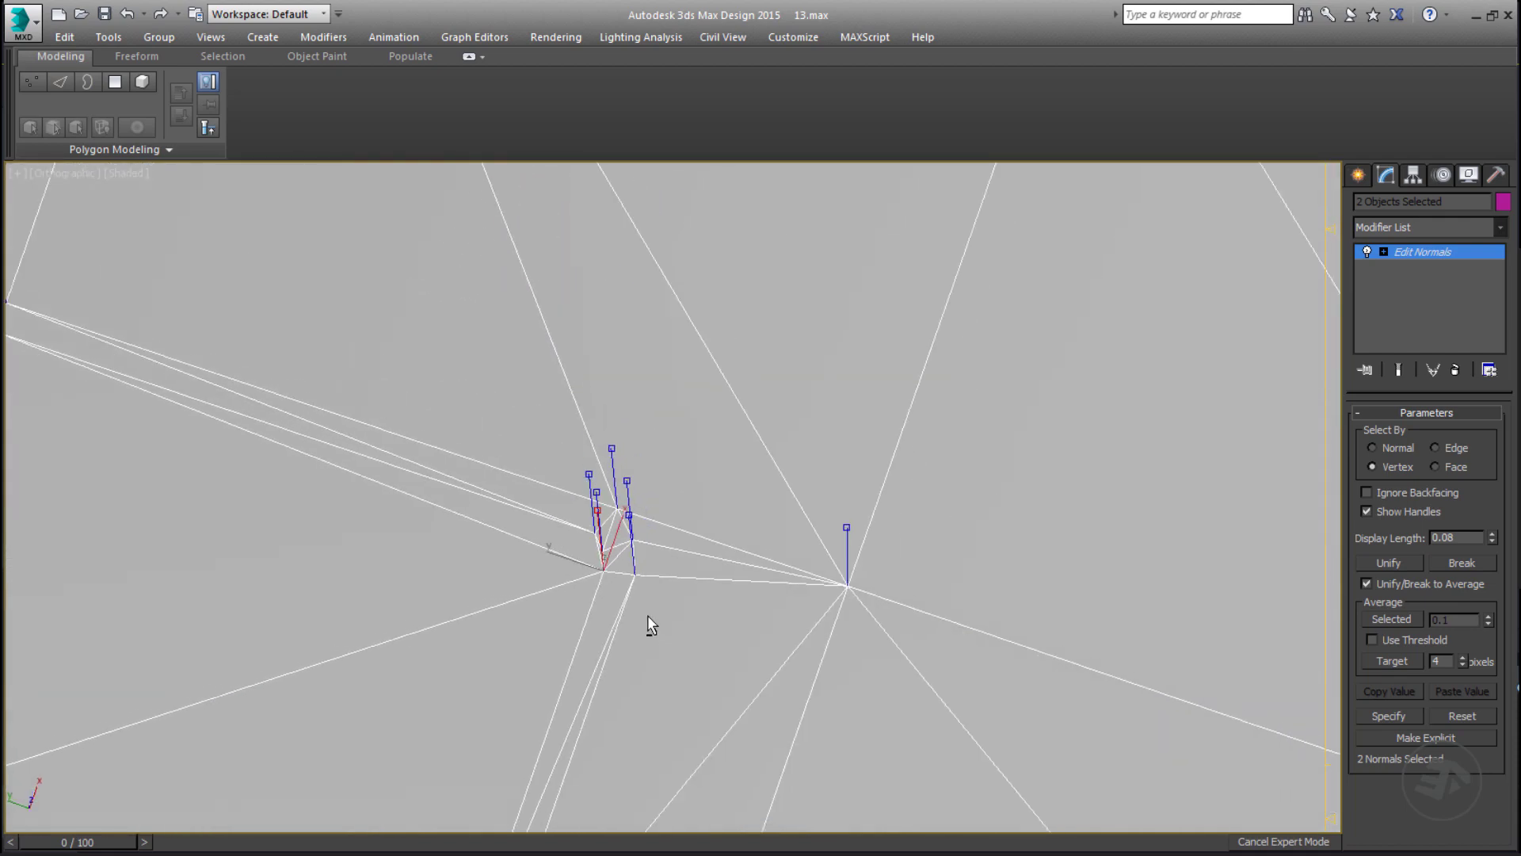
mouse_move(657, 351)
alt+middle_down()
mouse_move(615, 336)
mouse_move(587, 359)
mouse_move(696, 339)
mouse_move(713, 367)
mouse_move(610, 378)
mouse_move(543, 363)
mouse_move(679, 369)
mouse_move(557, 358)
mouse_move(596, 327)
mouse_move(591, 431)
alt+middle_up()
scroll(686, 317, up, 4)
scroll(740, 530, down, 4)
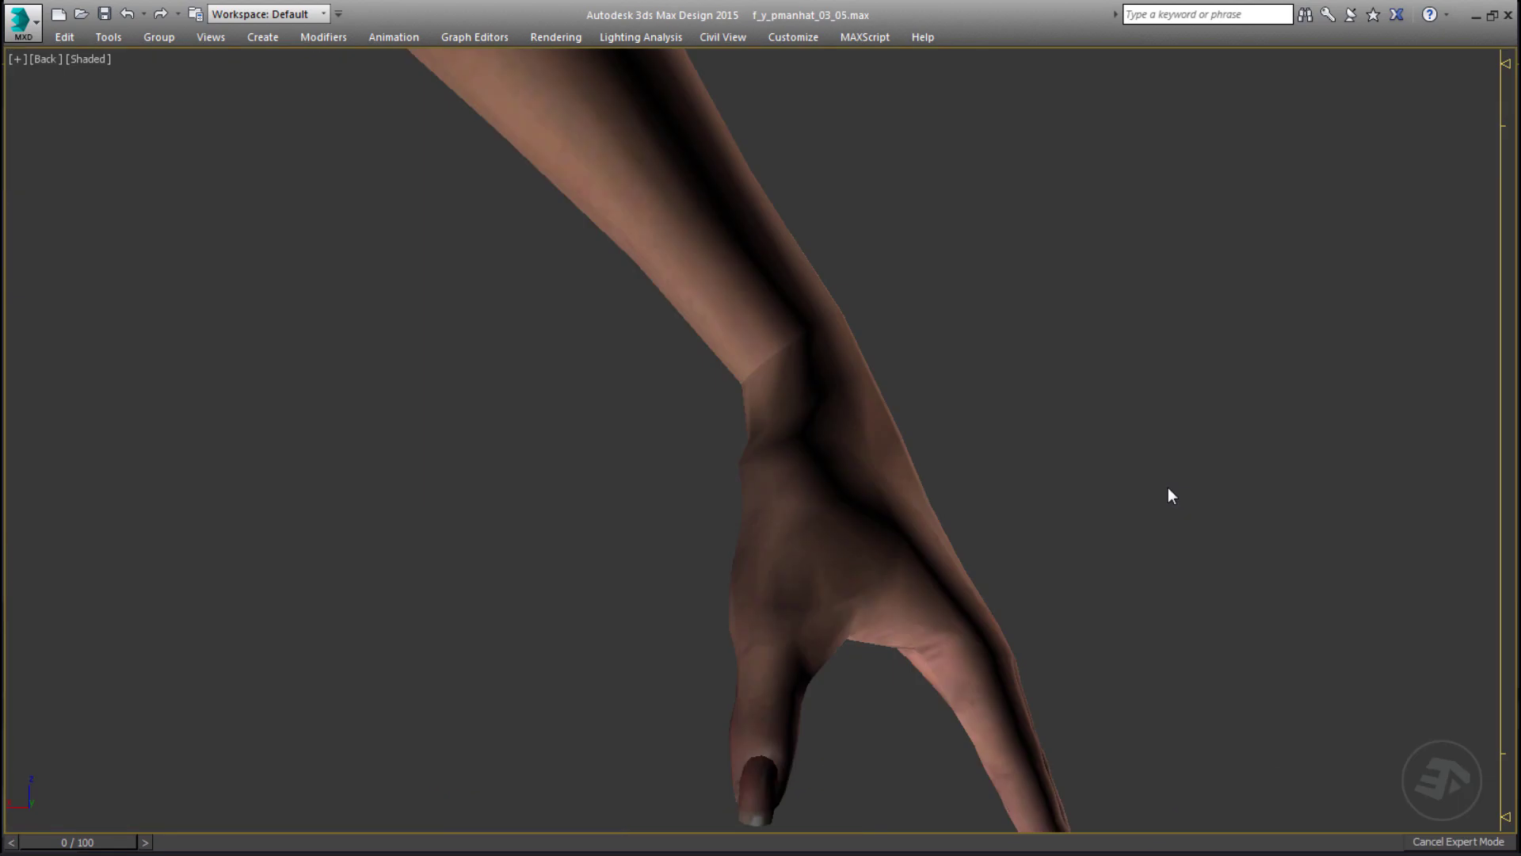
Examine the shading seam at the character's wrist, checking the hand and the arm as separate objects.
scroll(800, 325, up, 4)
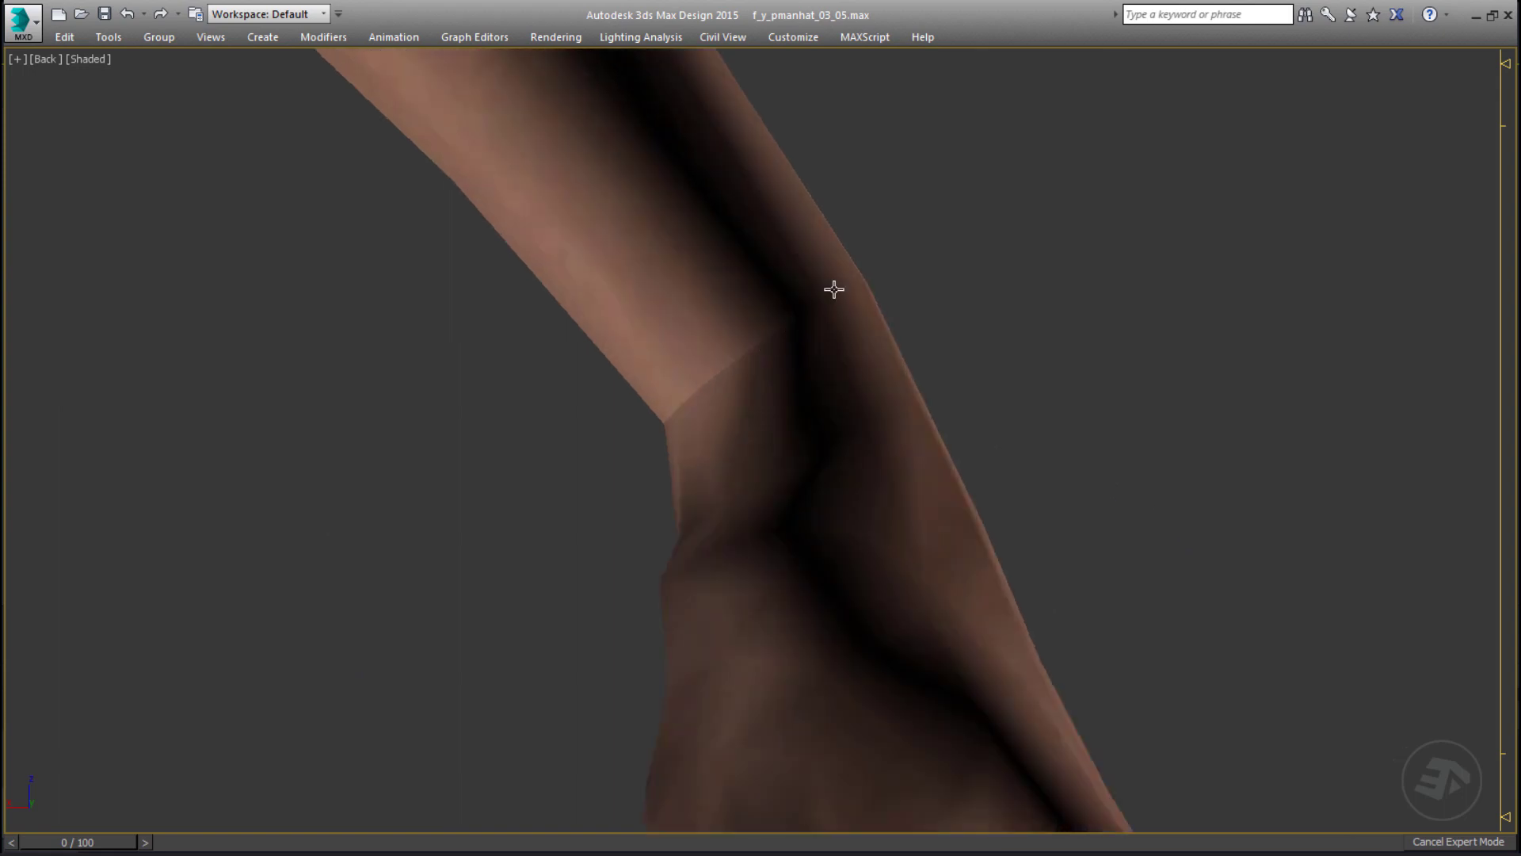
scroll(815, 318, down, 3)
click(808, 533)
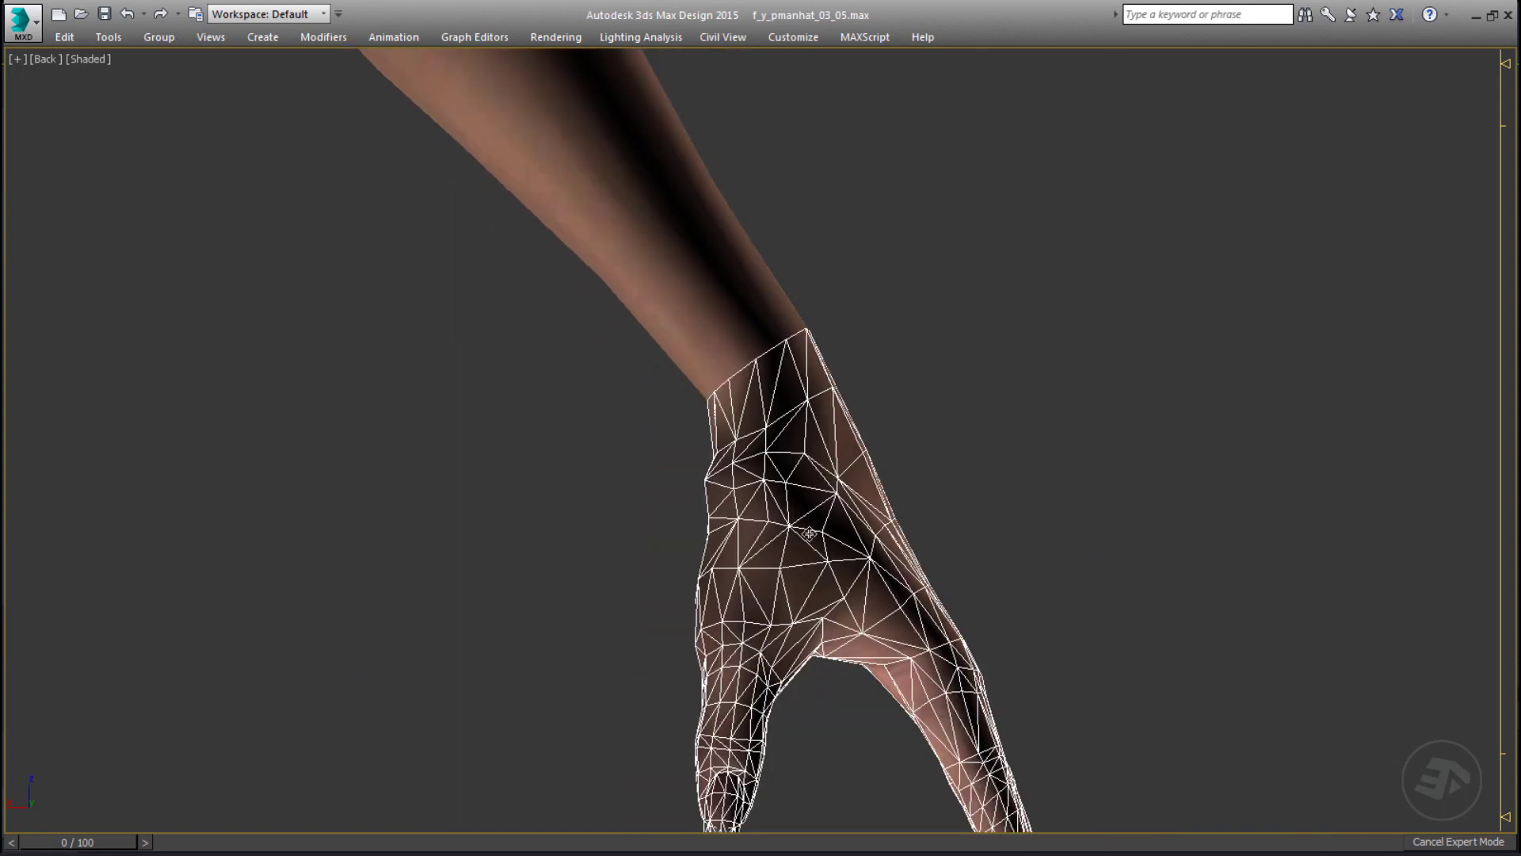
click(650, 300)
click(842, 343)
scroll(836, 363, up, 4)
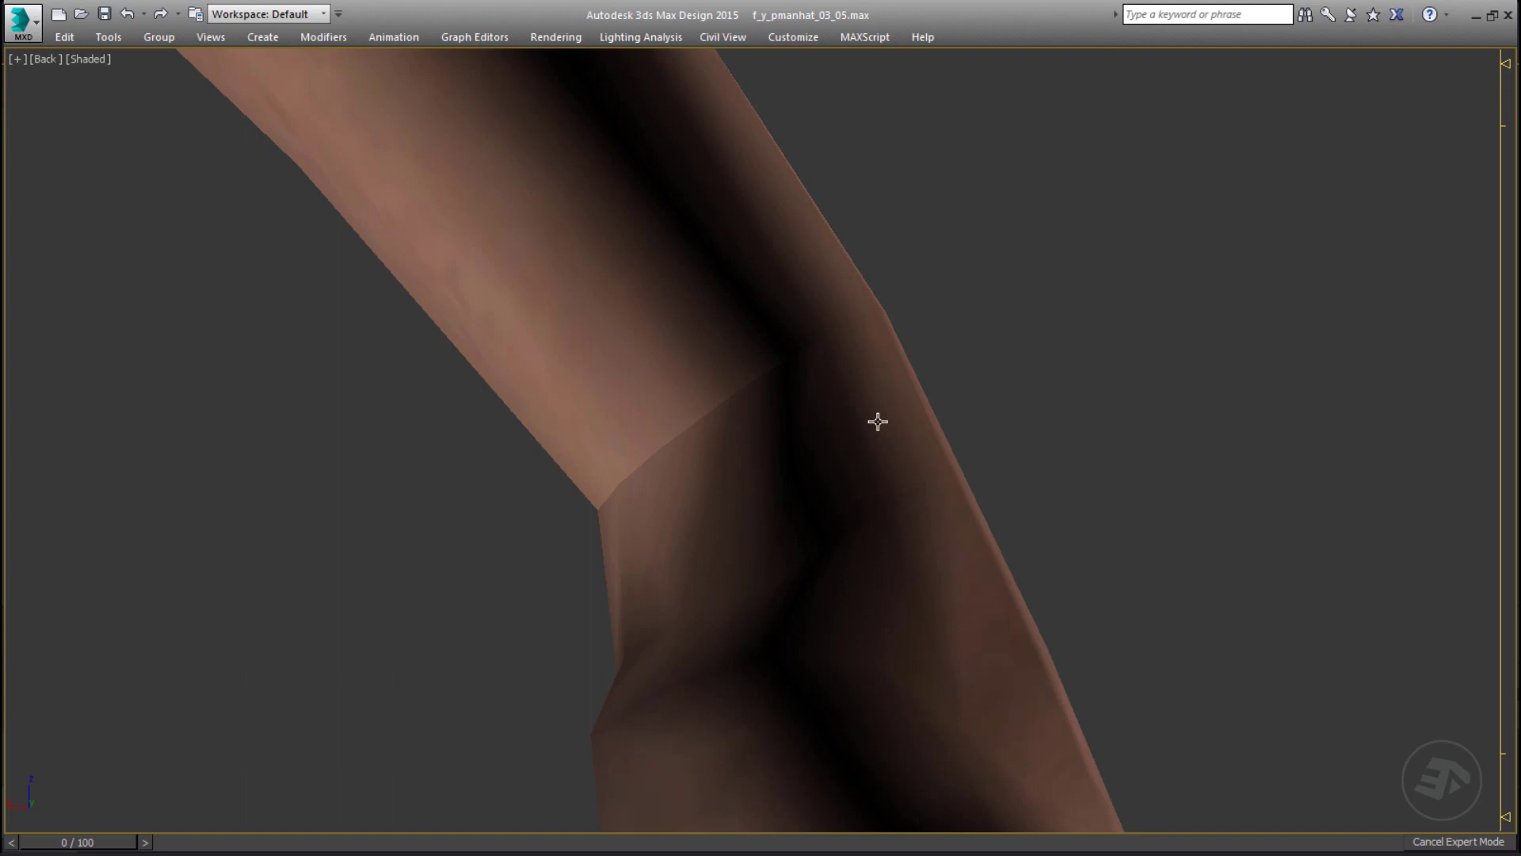
Exit the maximized view, select the hand and arm meshes together, and add an Edit Normals modifier to both.
key(ctrl+x)
click(790, 398)
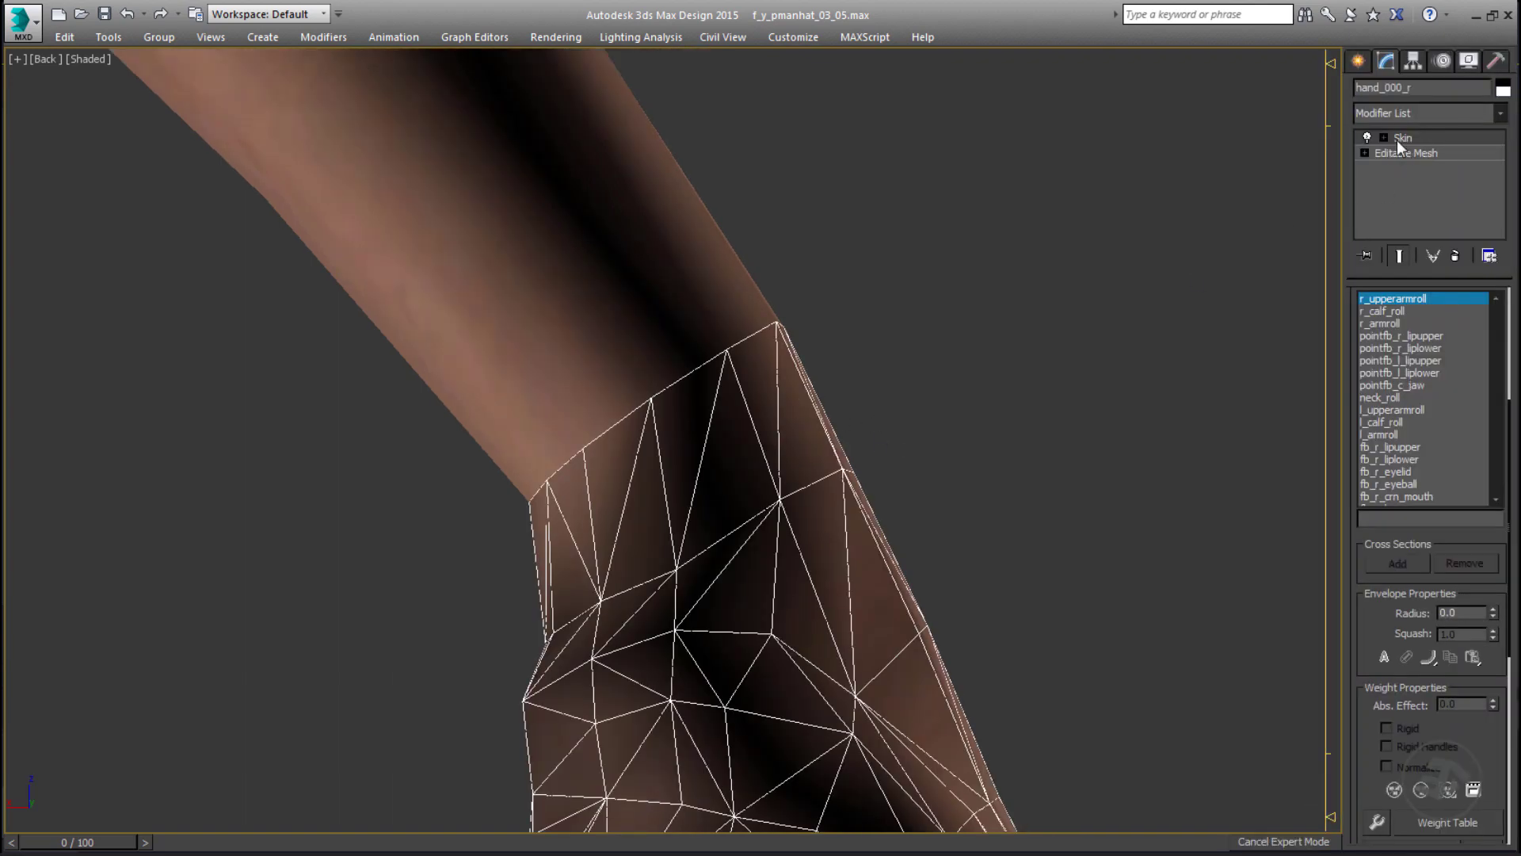
click(669, 310)
ctrl+click(754, 369)
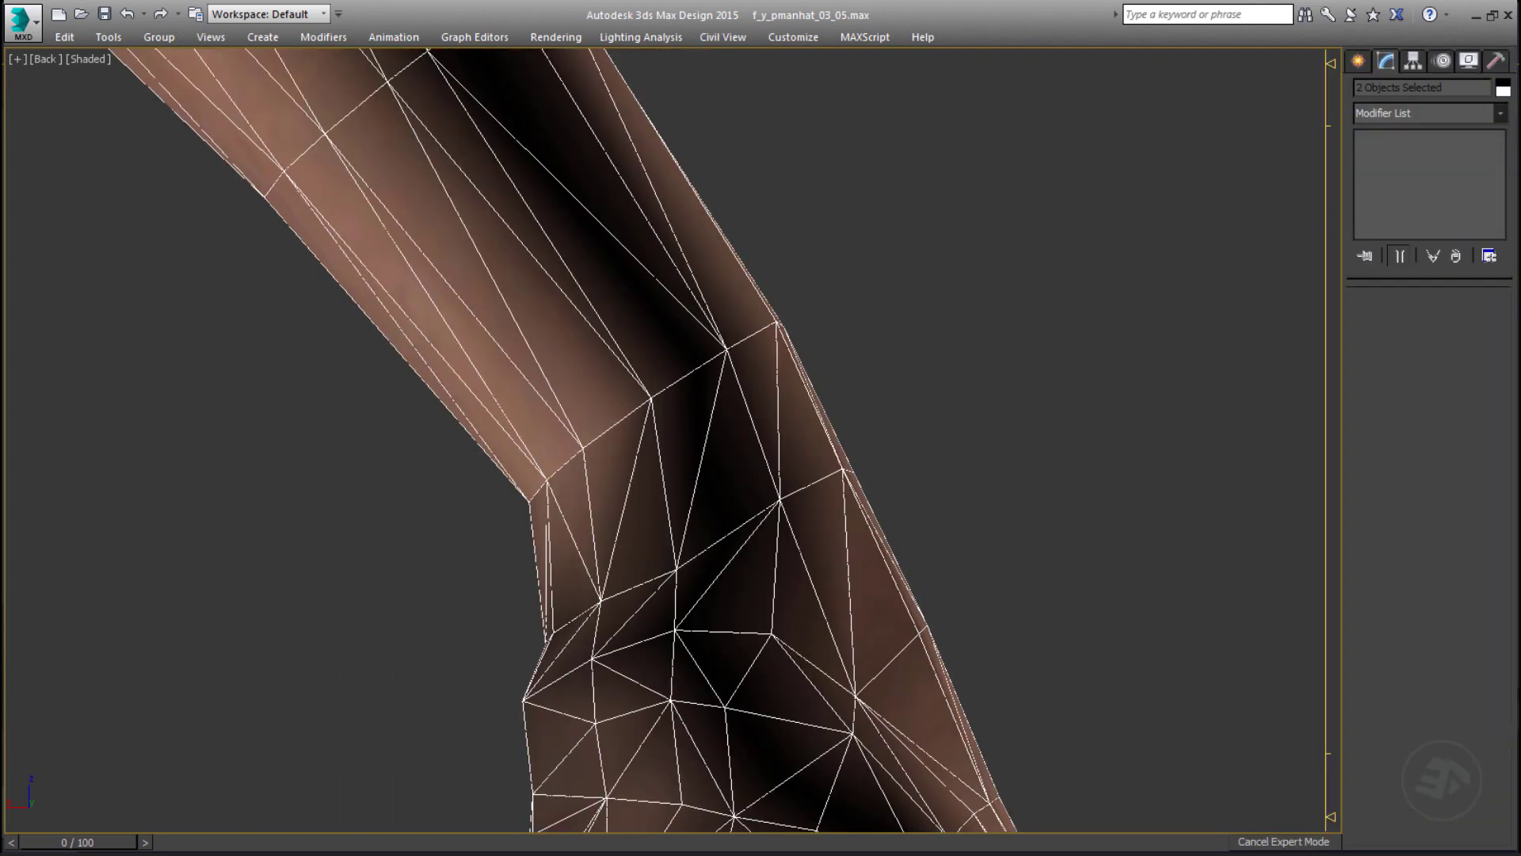
click(1502, 116)
key(e)
click(1418, 149)
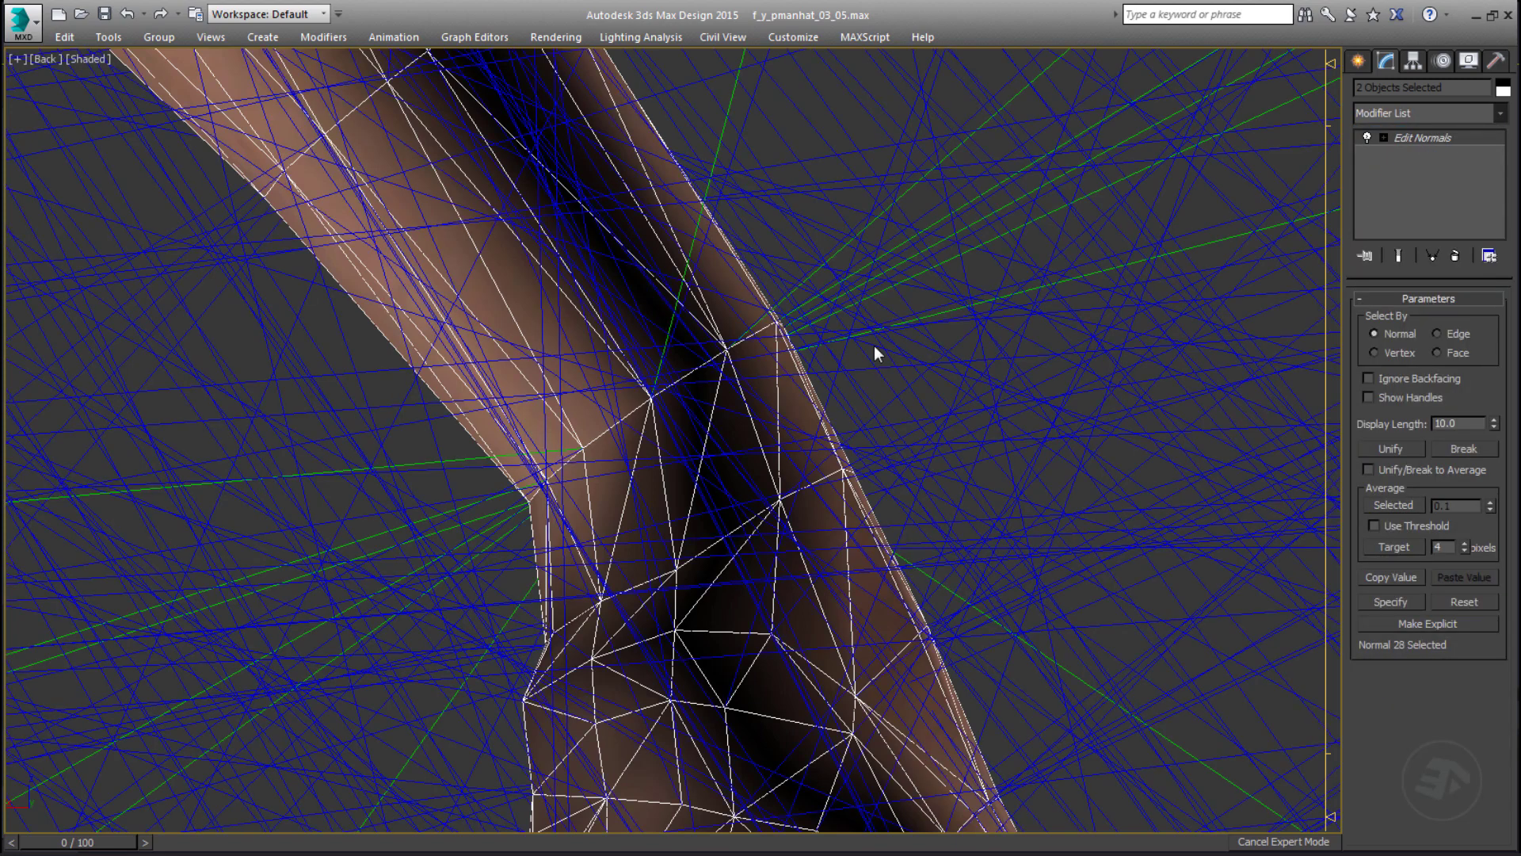
Set the normals' display length to 0.03 with selection by vertex, and show the wrist in wireframe.
right_click(1493, 421)
click(1493, 421)
click(1494, 421)
click(1494, 421)
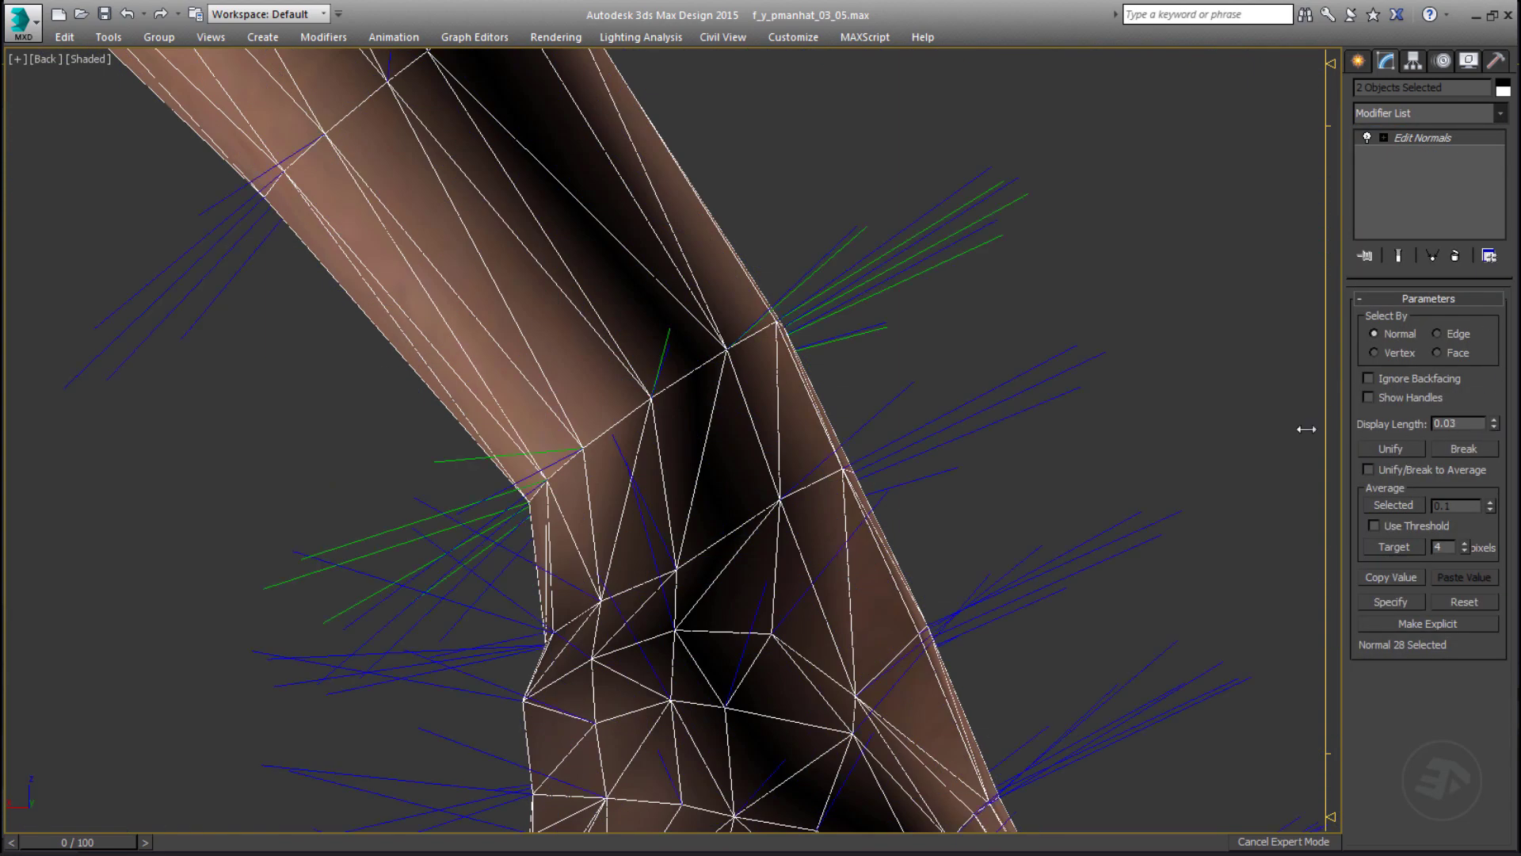
key(F3)
scroll(741, 356, up, 3)
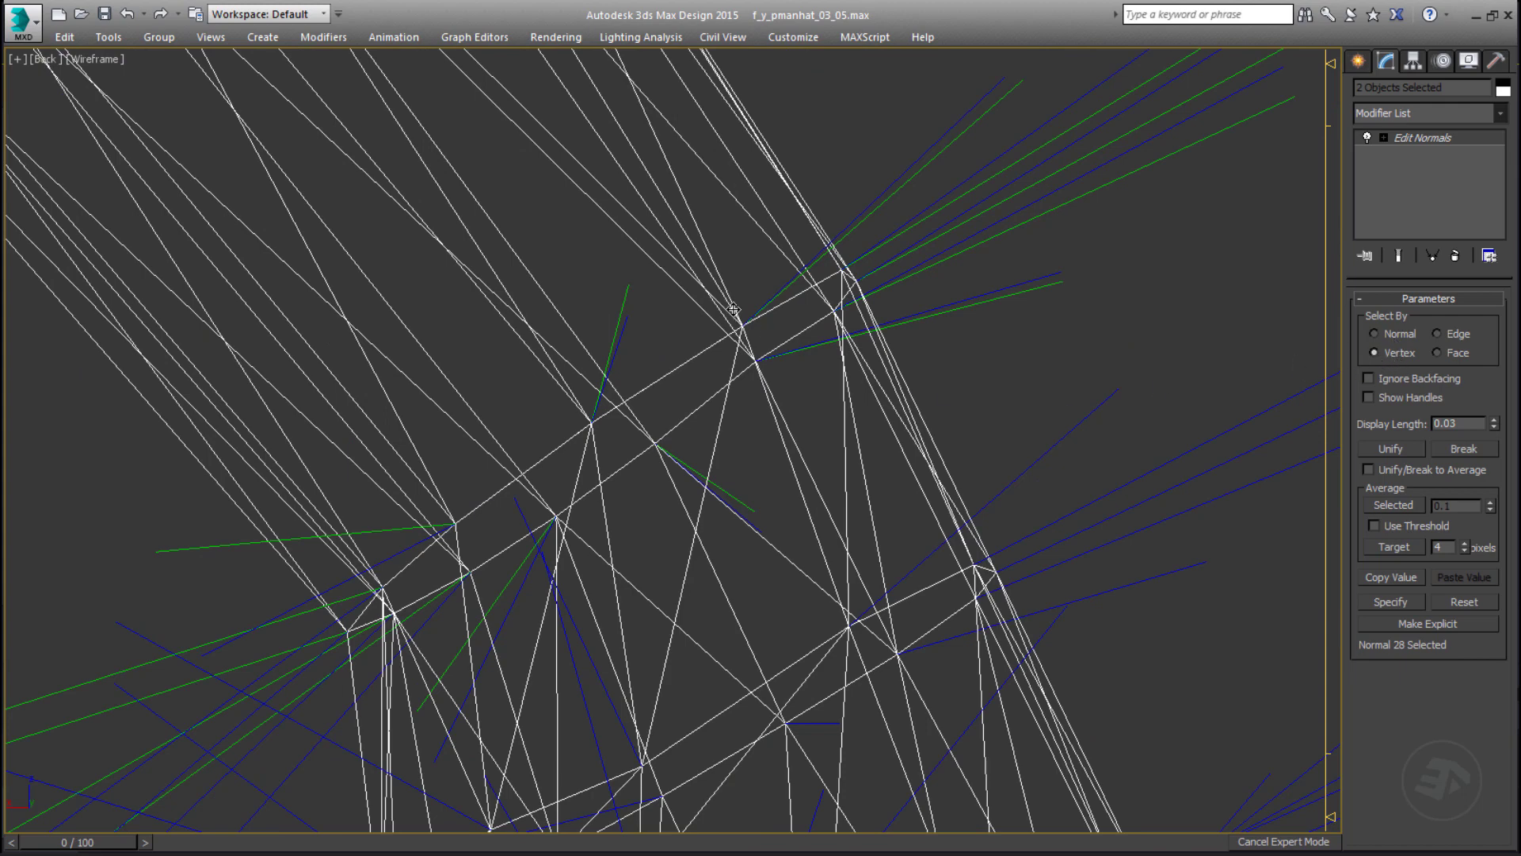
Enter normal editing with Unify/Break to Average enabled and average the selected normals at the first two wrist seam vertices.
key(1)
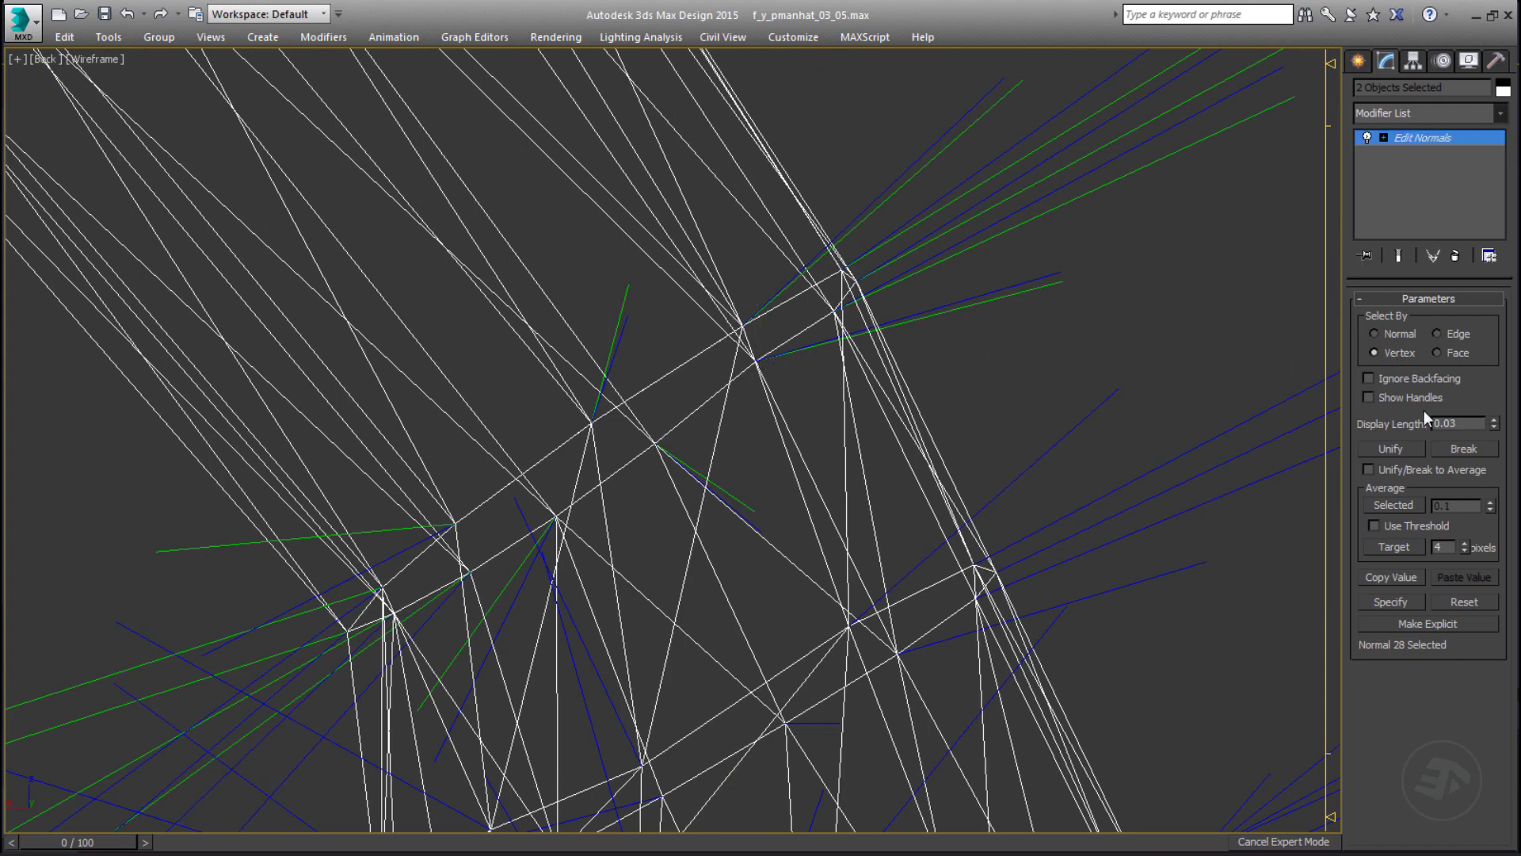
drag(721, 316, 758, 354)
key(F3)
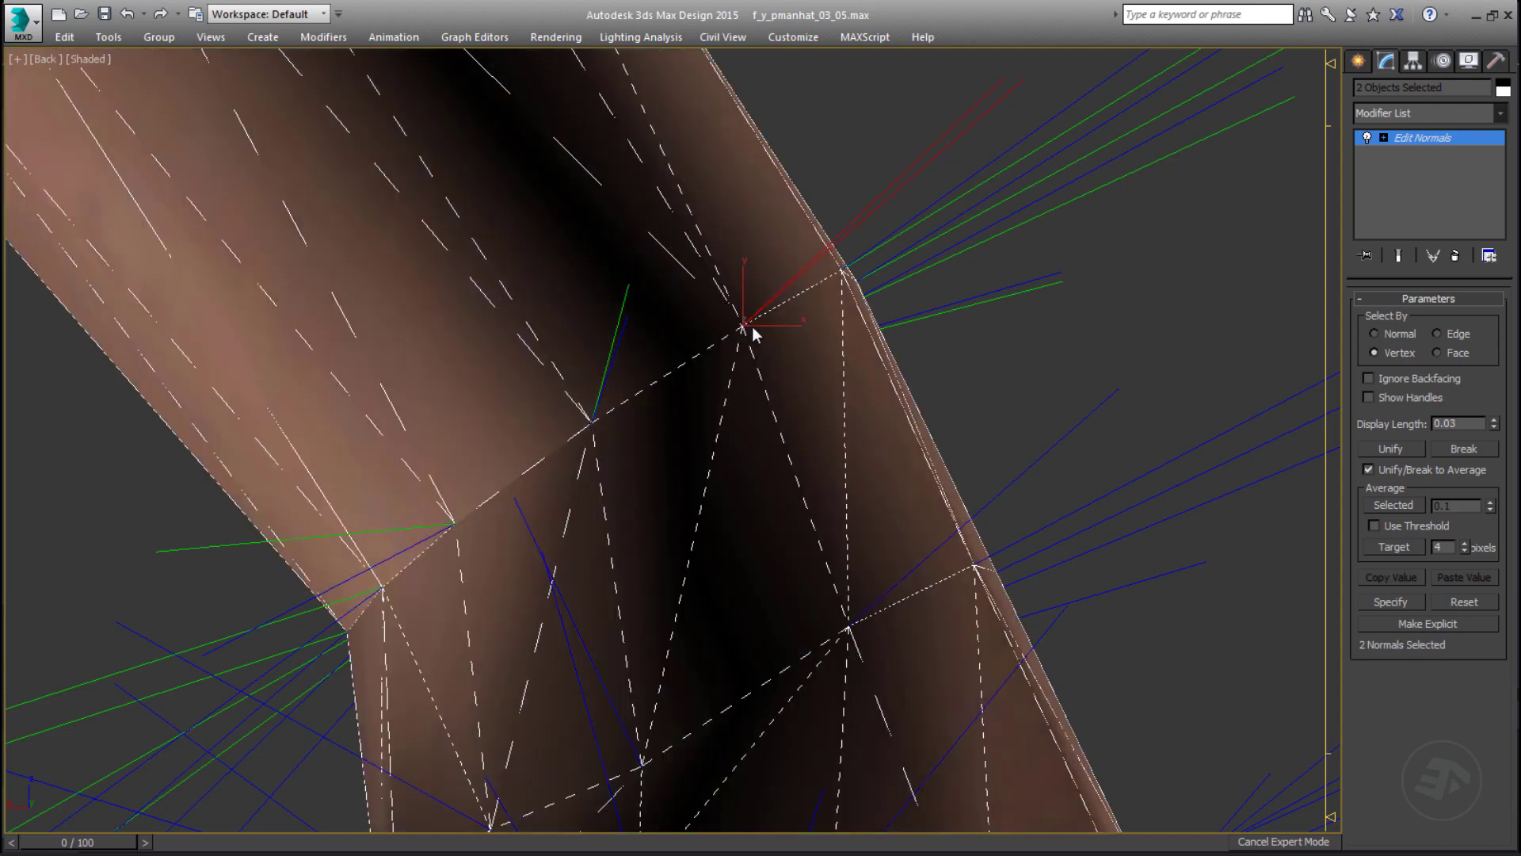
key(F3)
click(612, 413)
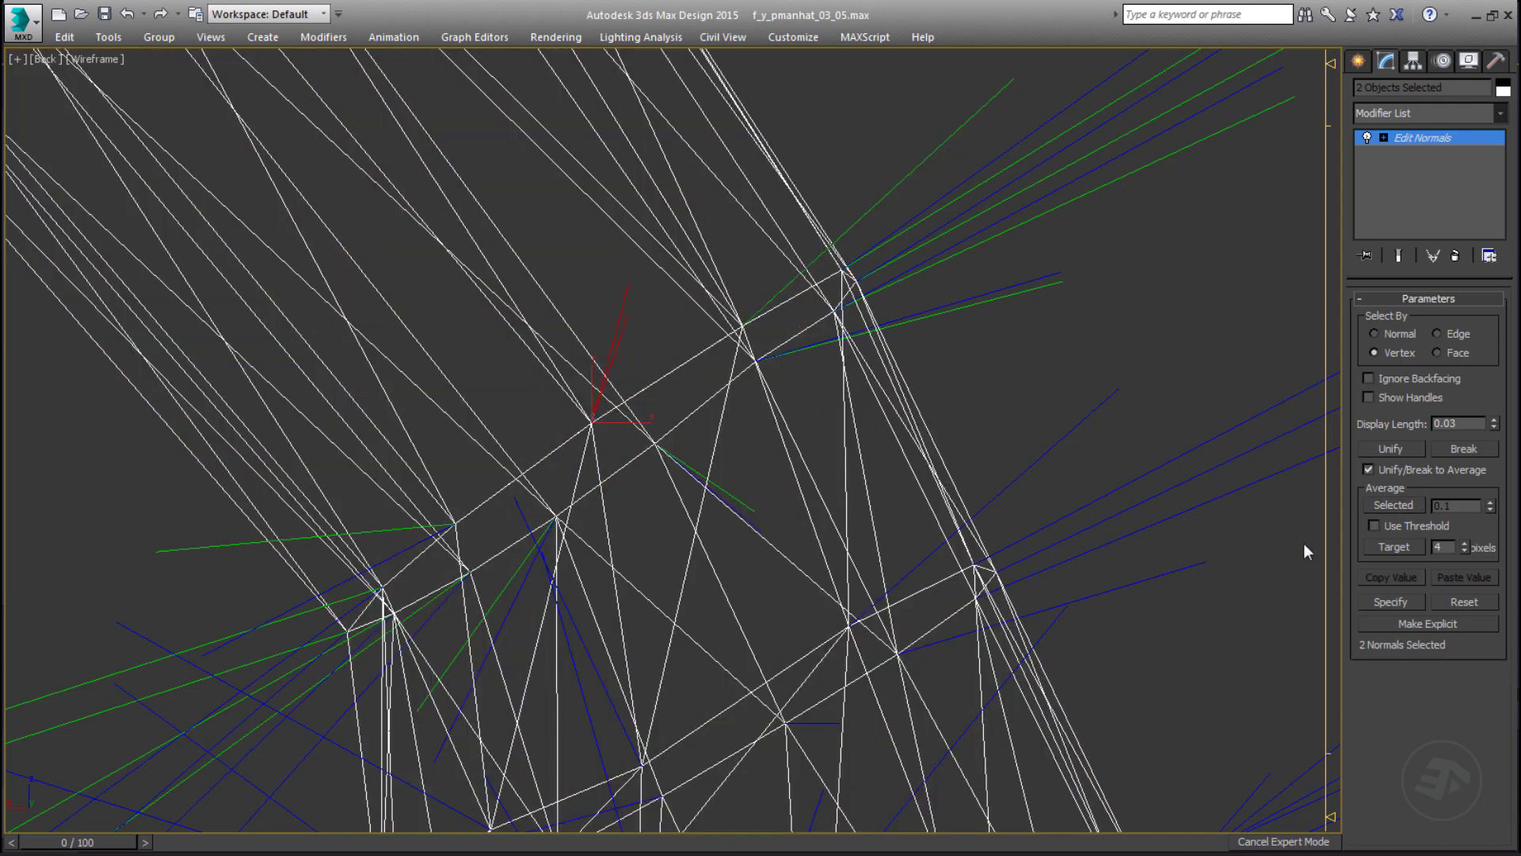
click(1392, 504)
Average the selected normals at the next two vertices along the wrist seam, checking the shaded result.
key(F3)
middle_drag(567, 508, 762, 398)
key(F3)
drag(669, 394, 631, 431)
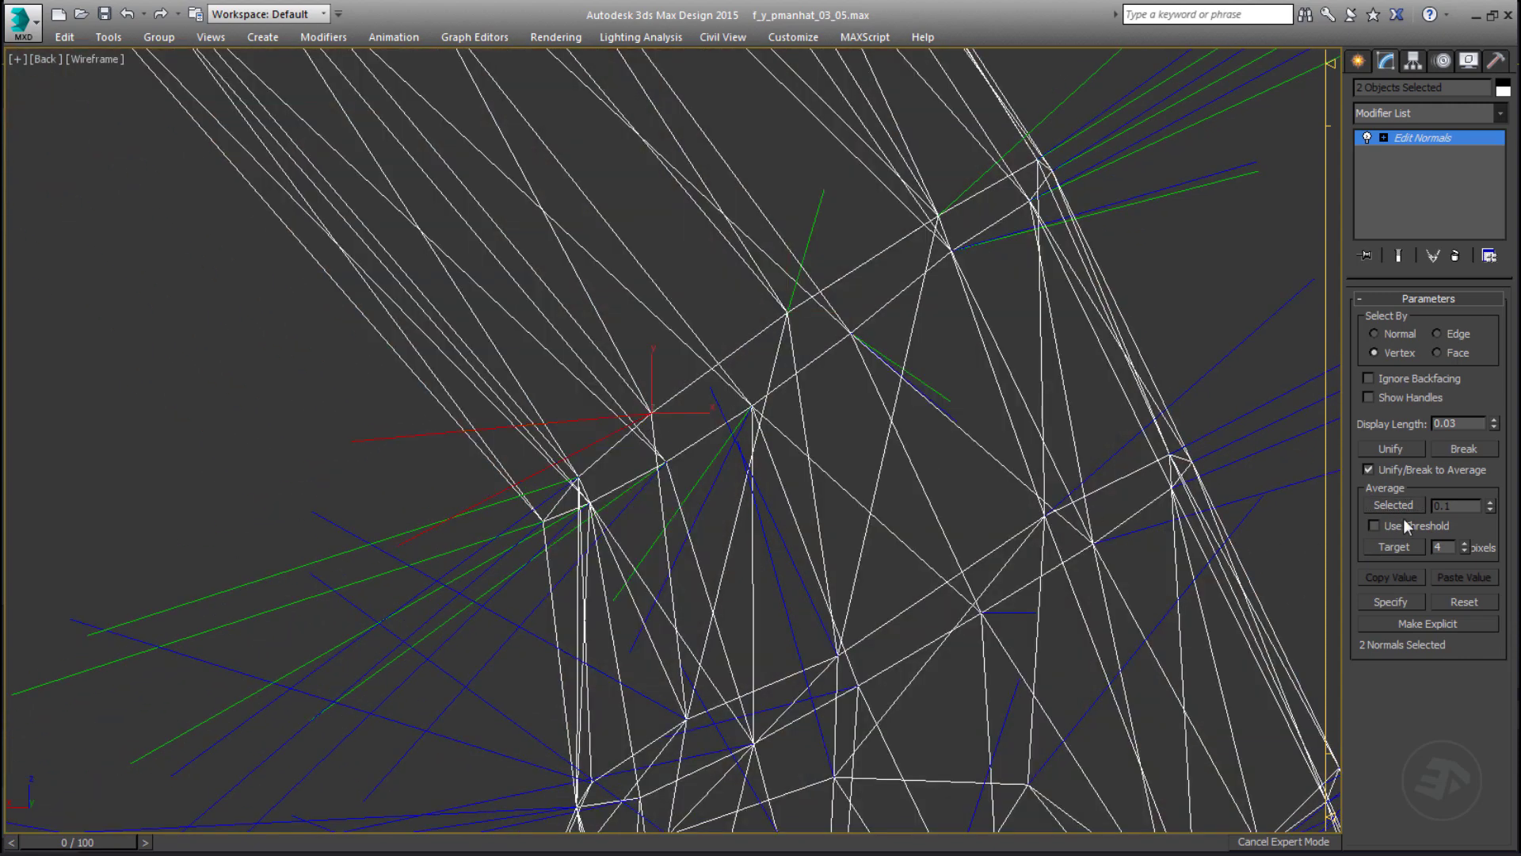
key(F3)
middle_drag(651, 434, 758, 401)
key(F3)
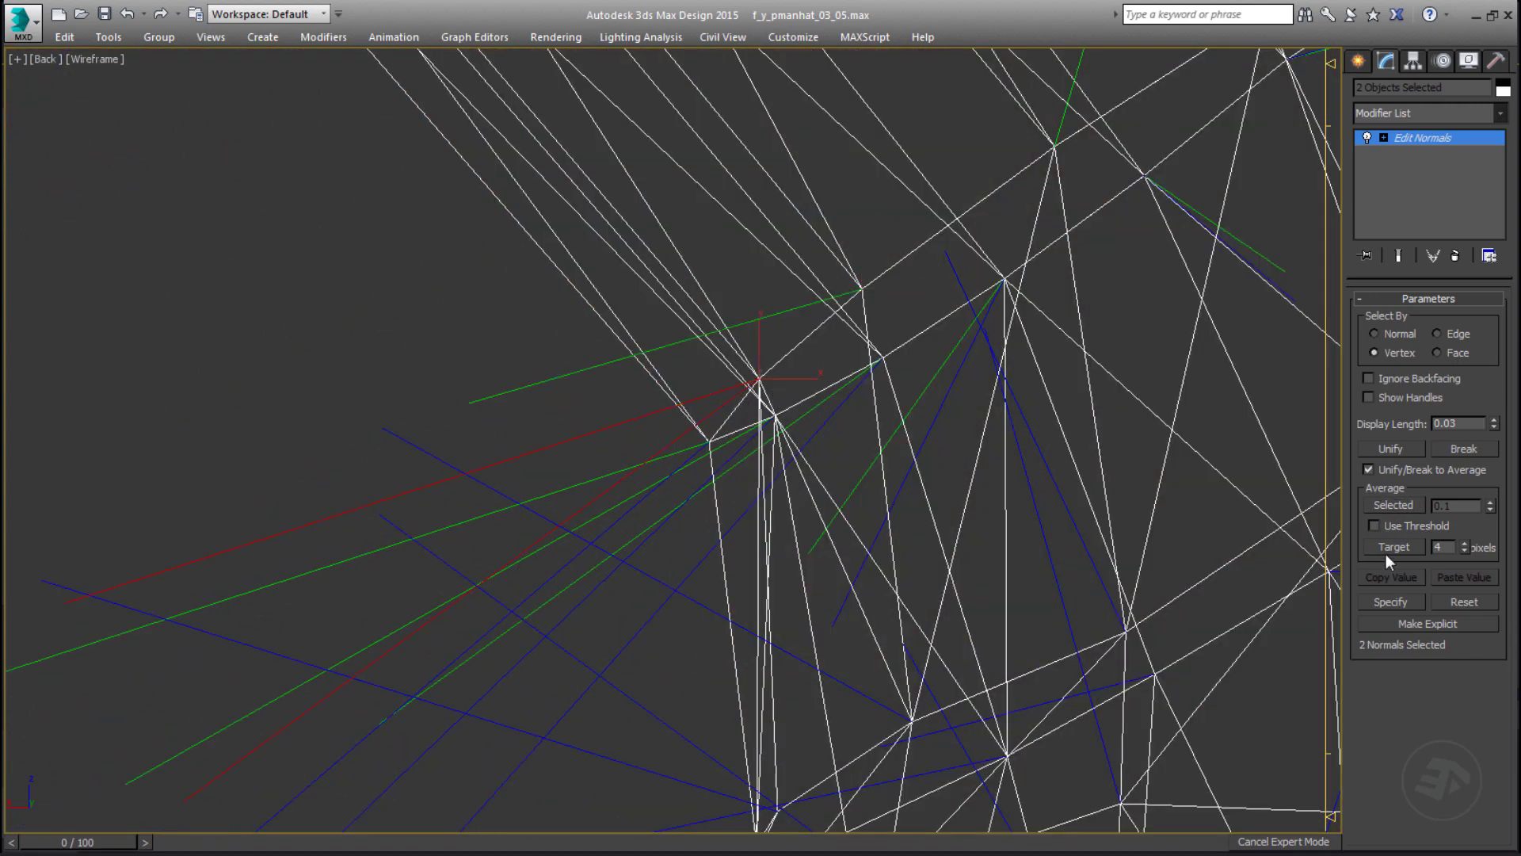
click(1391, 505)
key(F3)
mouse_move(725, 493)
middle_down()
mouse_move(626, 523)
mouse_move(542, 594)
mouse_move(572, 572)
mouse_move(532, 581)
middle_up()
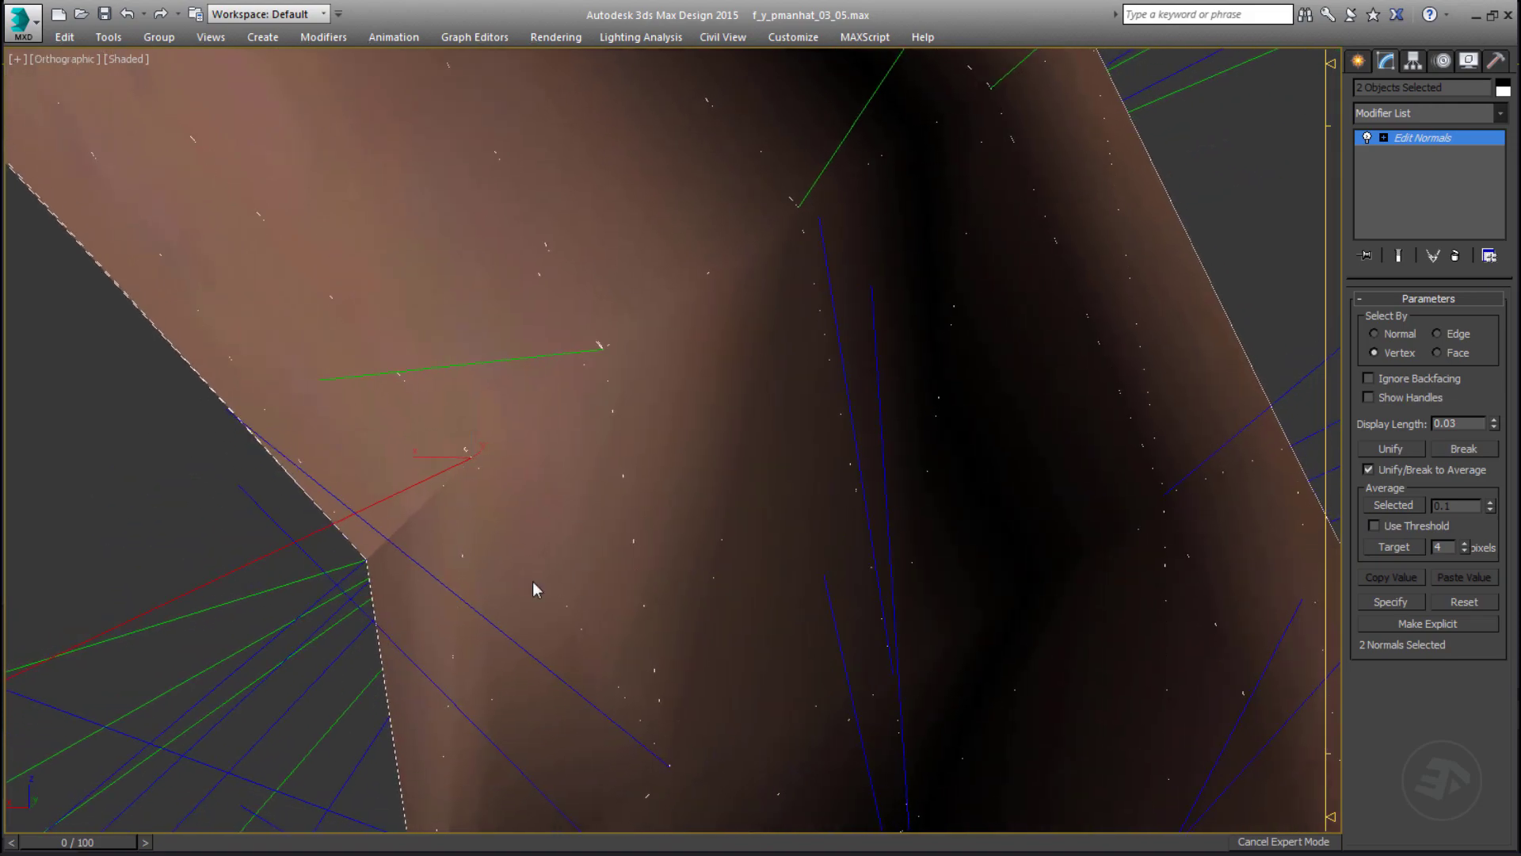
Show the wrist in perspective with edged faces and average the selected normals at another seam vertex.
key(p)
key(F4)
scroll(567, 432, up, 3)
alt+middle_drag(567, 432, 663, 402)
middle_drag(507, 432, 645, 474)
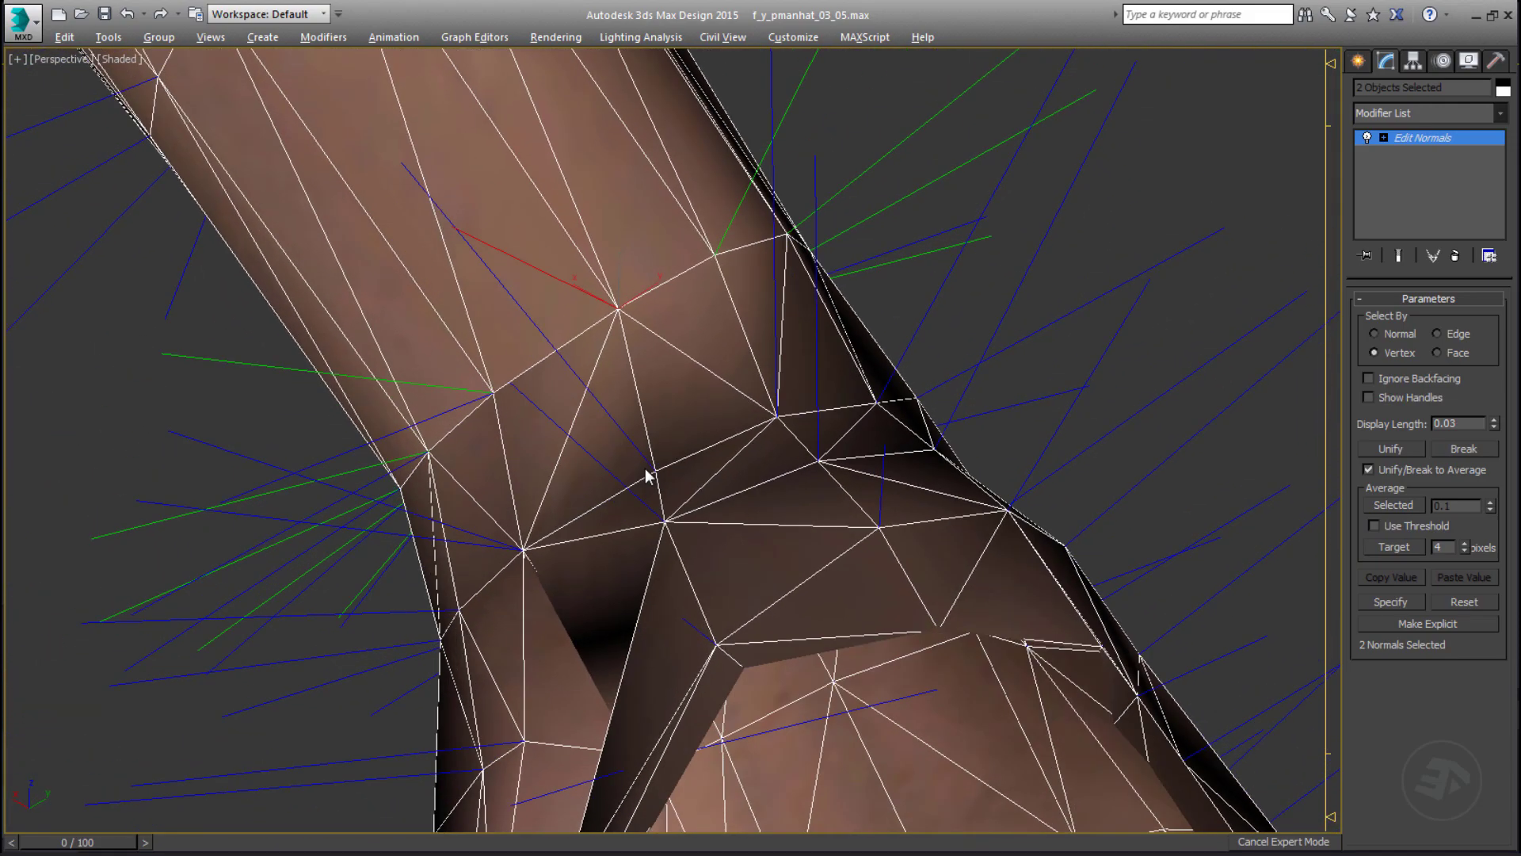
key(F3)
click(491, 394)
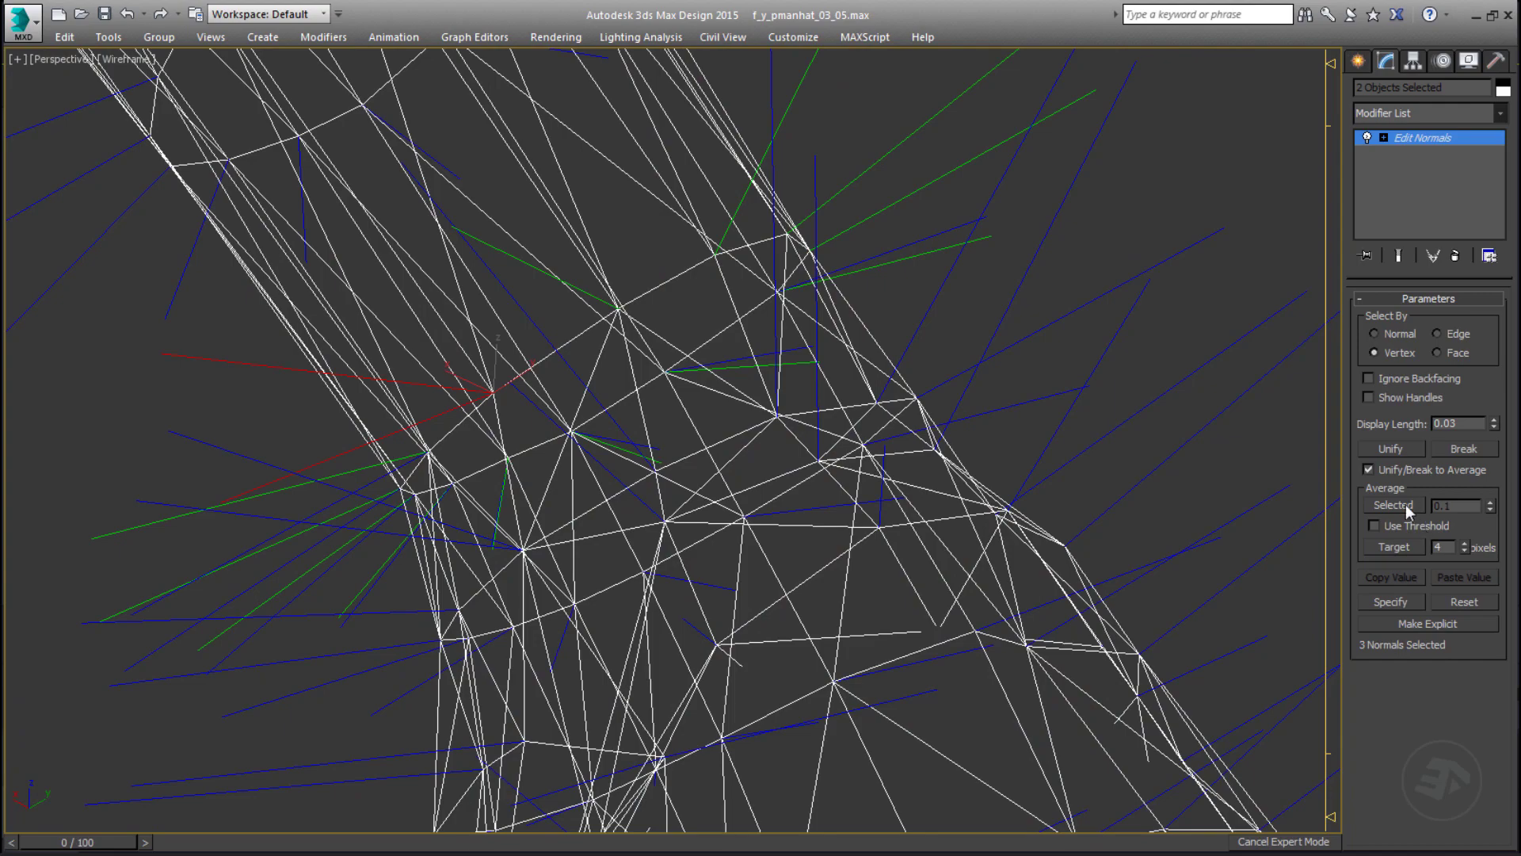
click(1406, 506)
Average the remaining split normals around the wrist seam, using Target averaging between normals, and leave the normal editing level.
mouse_move(396, 434)
alt+middle_down()
mouse_move(455, 461)
mouse_move(445, 453)
mouse_move(431, 496)
mouse_move(529, 491)
mouse_move(605, 520)
alt+middle_up()
click(397, 449)
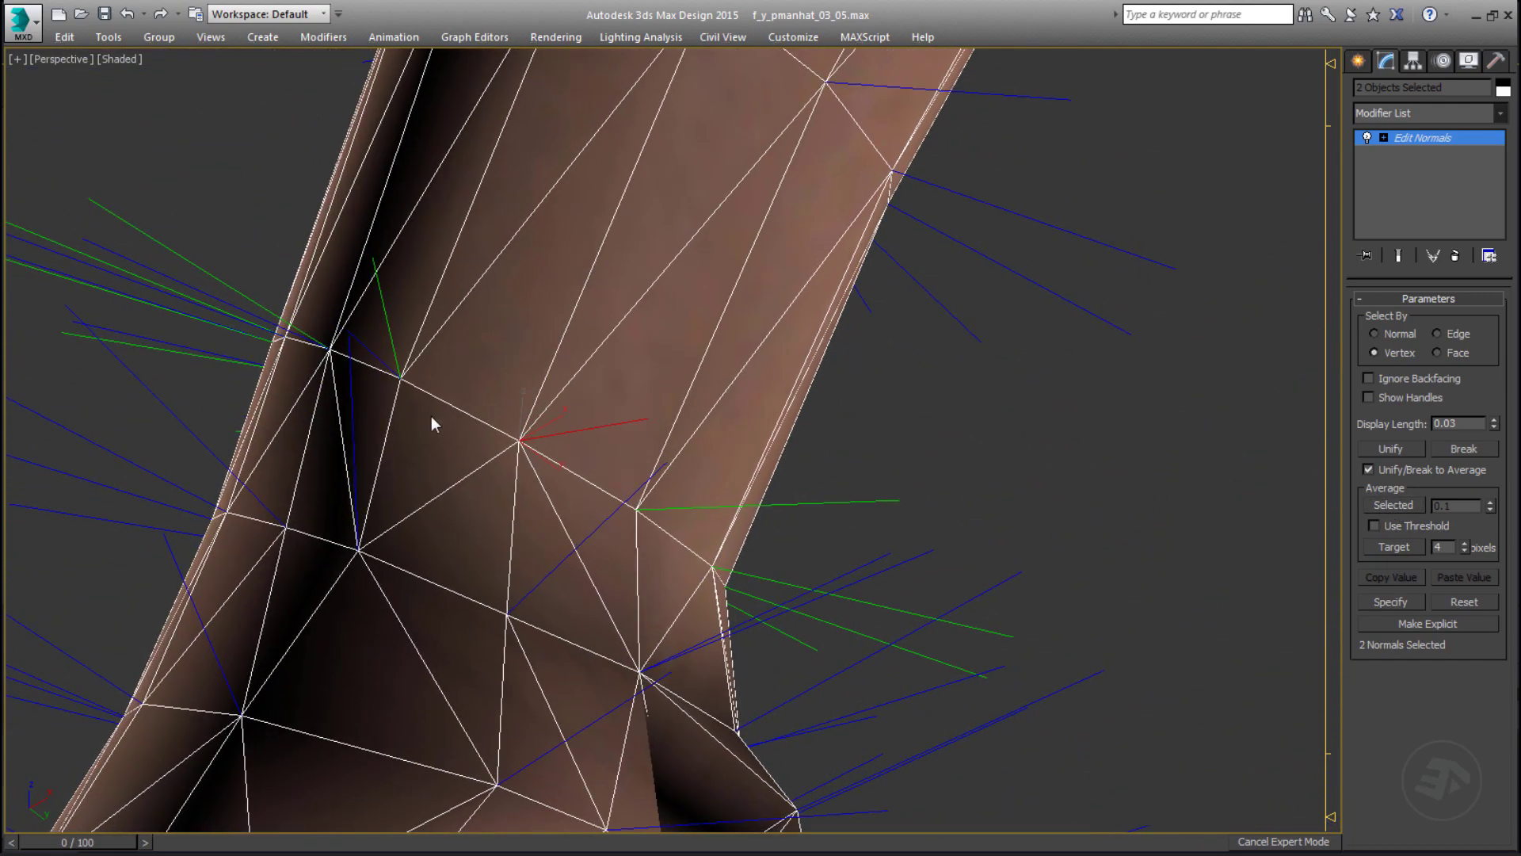
middle_drag(454, 481, 791, 533)
alt+middle_drag(713, 483, 790, 458)
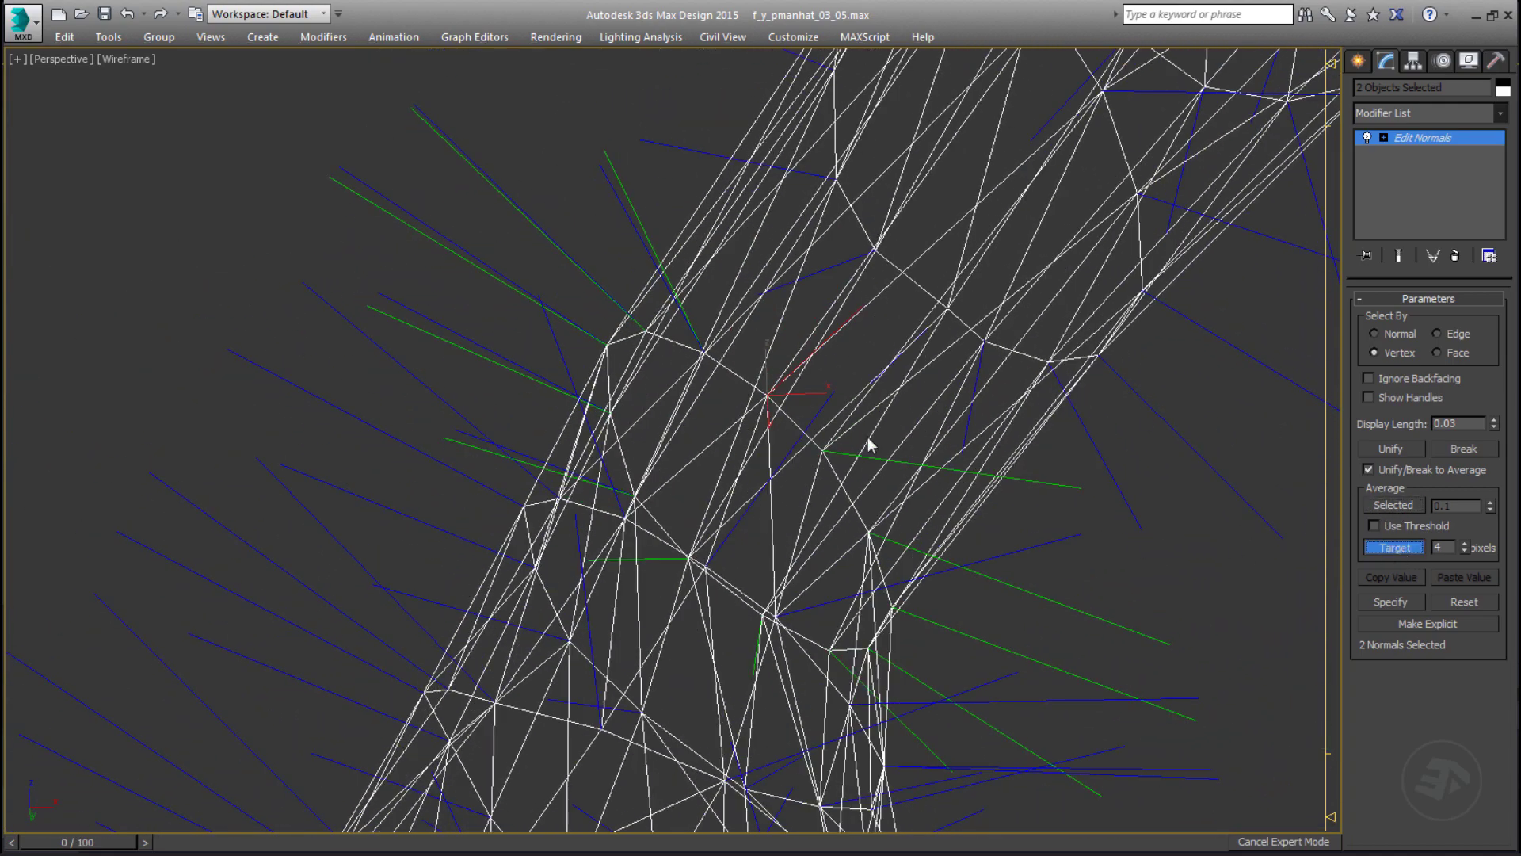
click(607, 156)
mouse_move(469, 224)
alt+middle_down()
mouse_move(315, 117)
mouse_move(554, 401)
mouse_move(258, 184)
mouse_move(271, 264)
mouse_move(358, 336)
mouse_move(536, 435)
mouse_move(378, 399)
mouse_move(757, 444)
mouse_move(1433, 153)
alt+middle_up()
key(F3)
click(1412, 136)
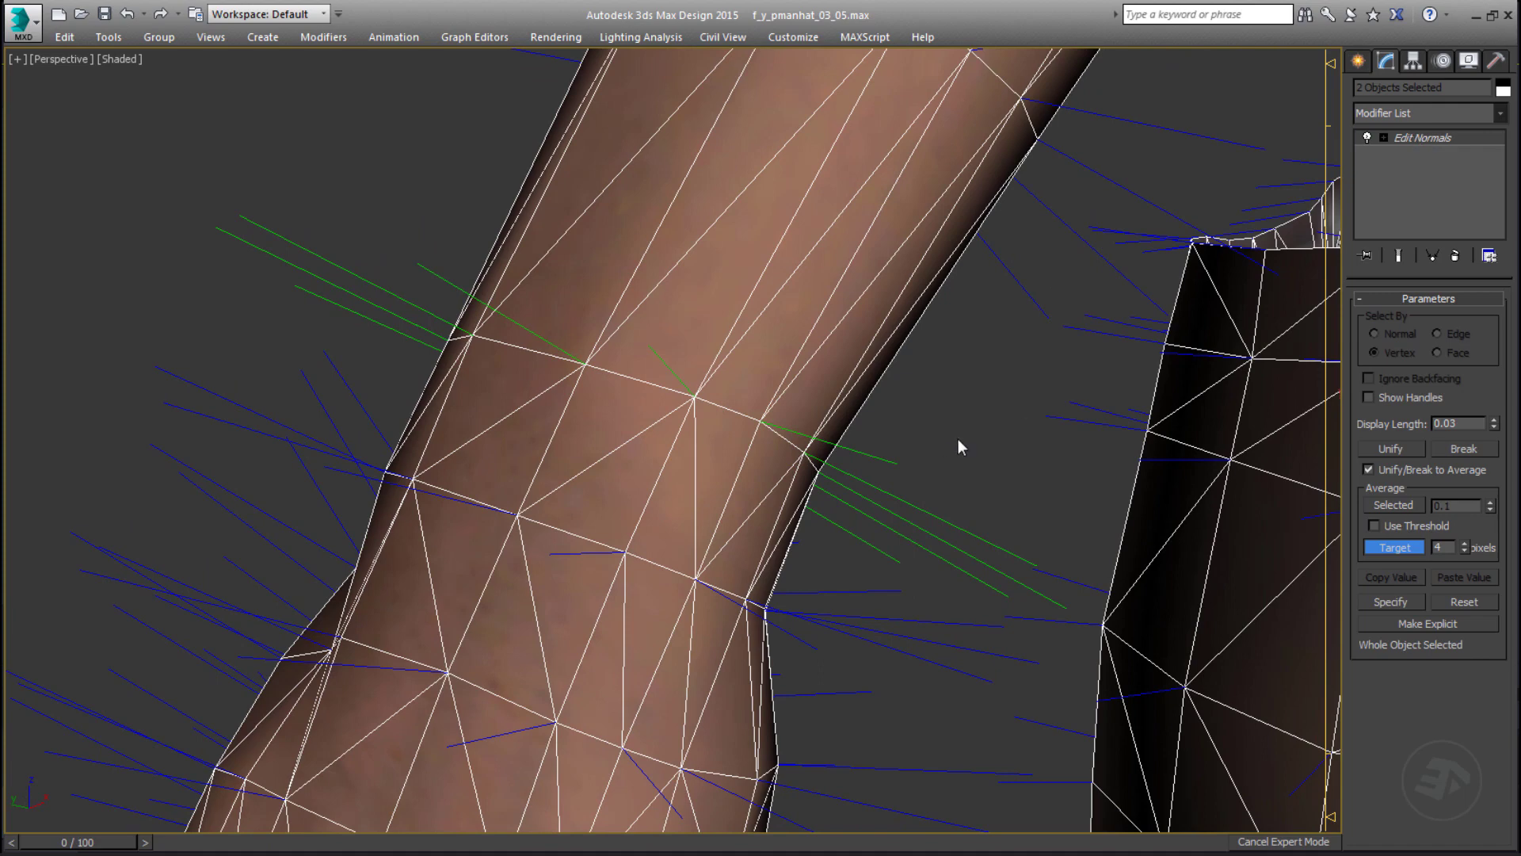
Check the averaged normals at a wrist seam vertex and clear the selection.
click(1409, 140)
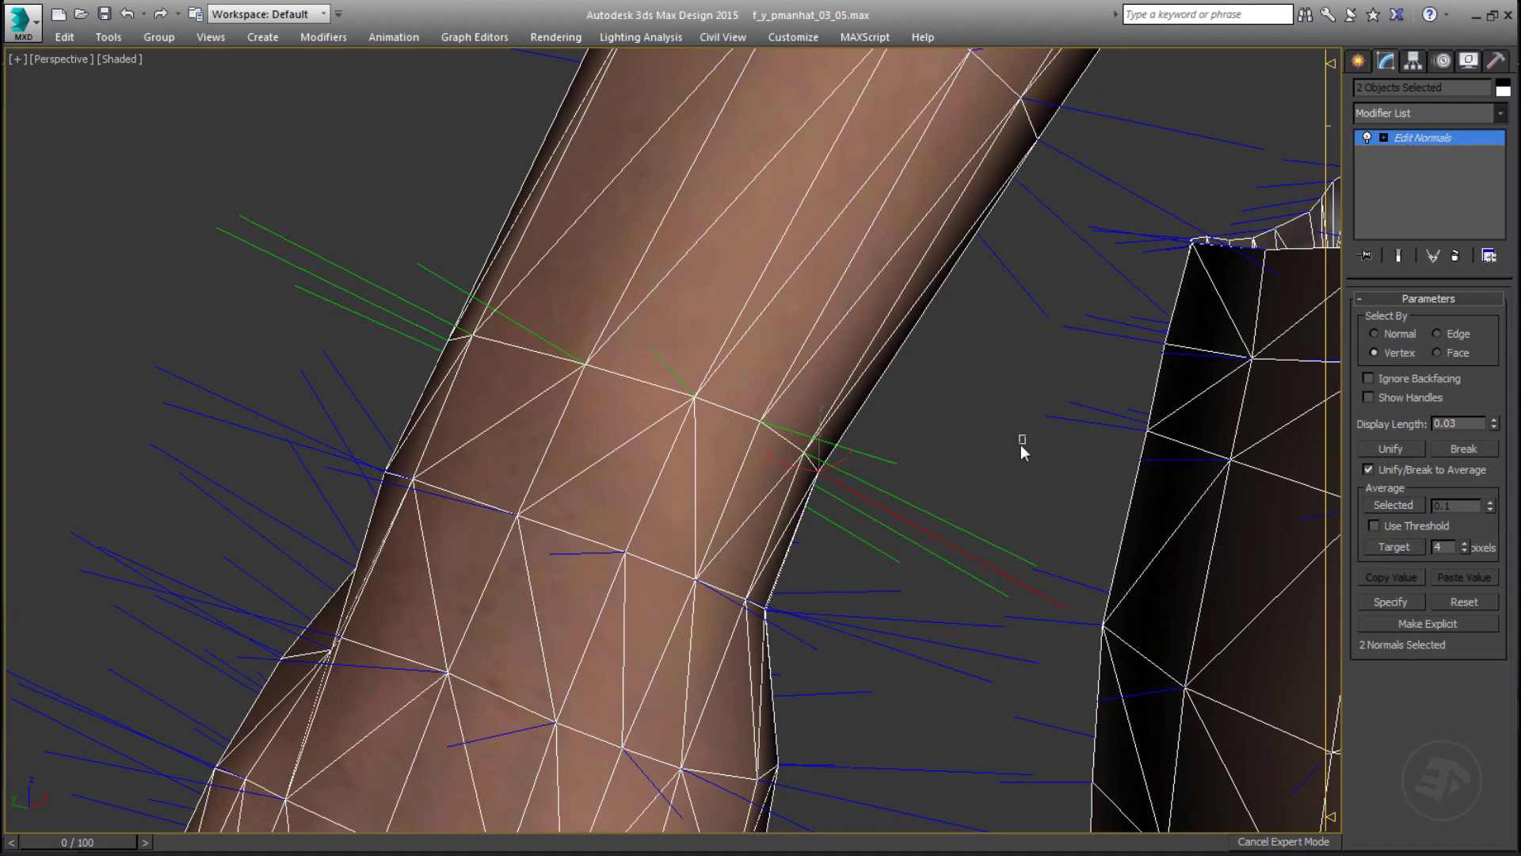
click(1030, 409)
alt+middle_drag(991, 417, 872, 382)
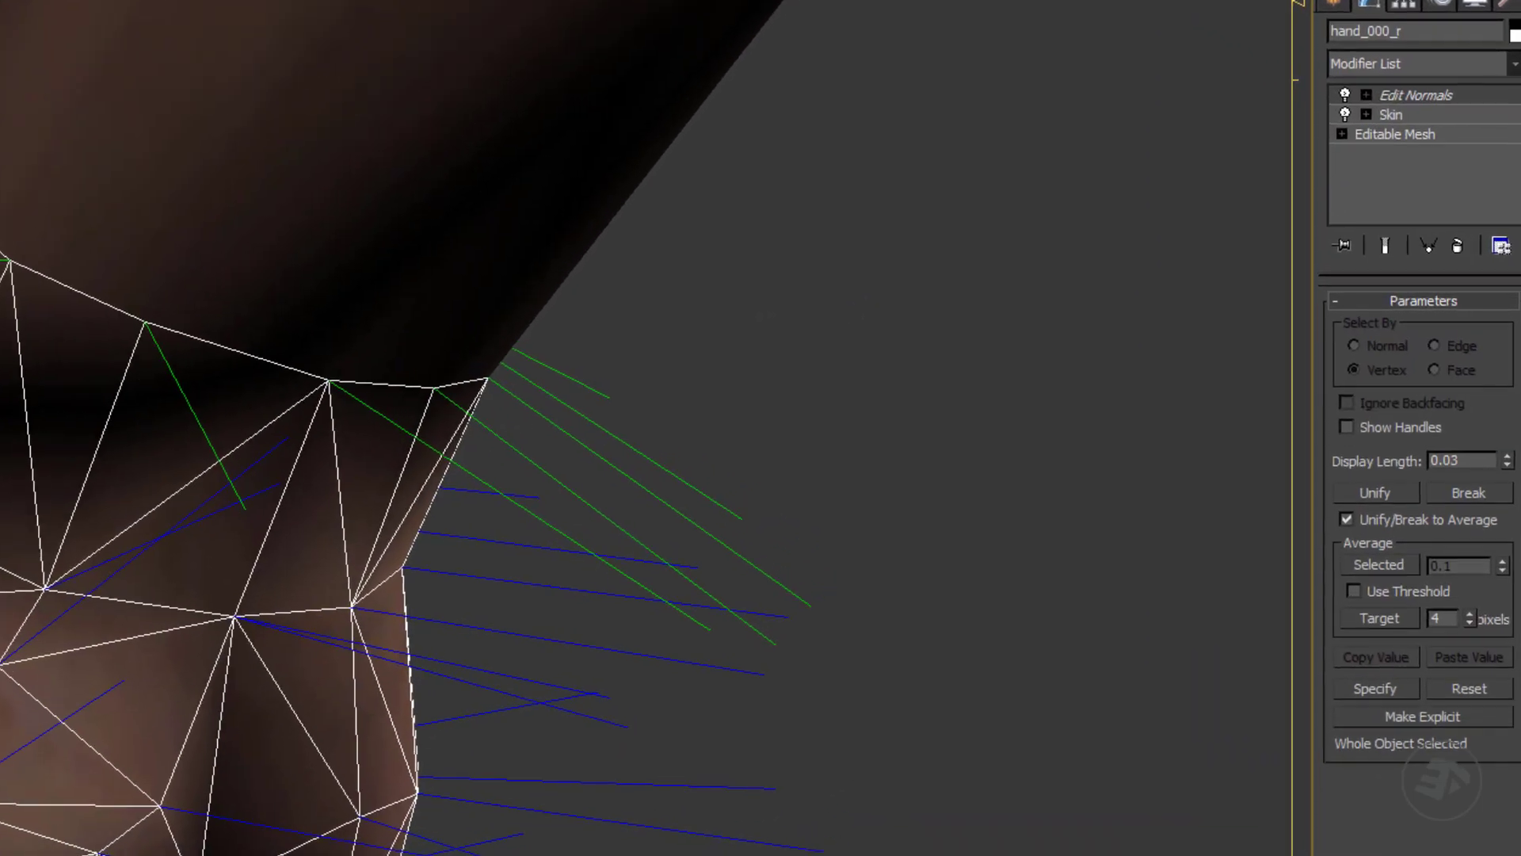
Move Edit Normals below Skin on hand_000_r and collapse it into the base mesh.
drag(1425, 88, 1390, 124)
right_click(1411, 110)
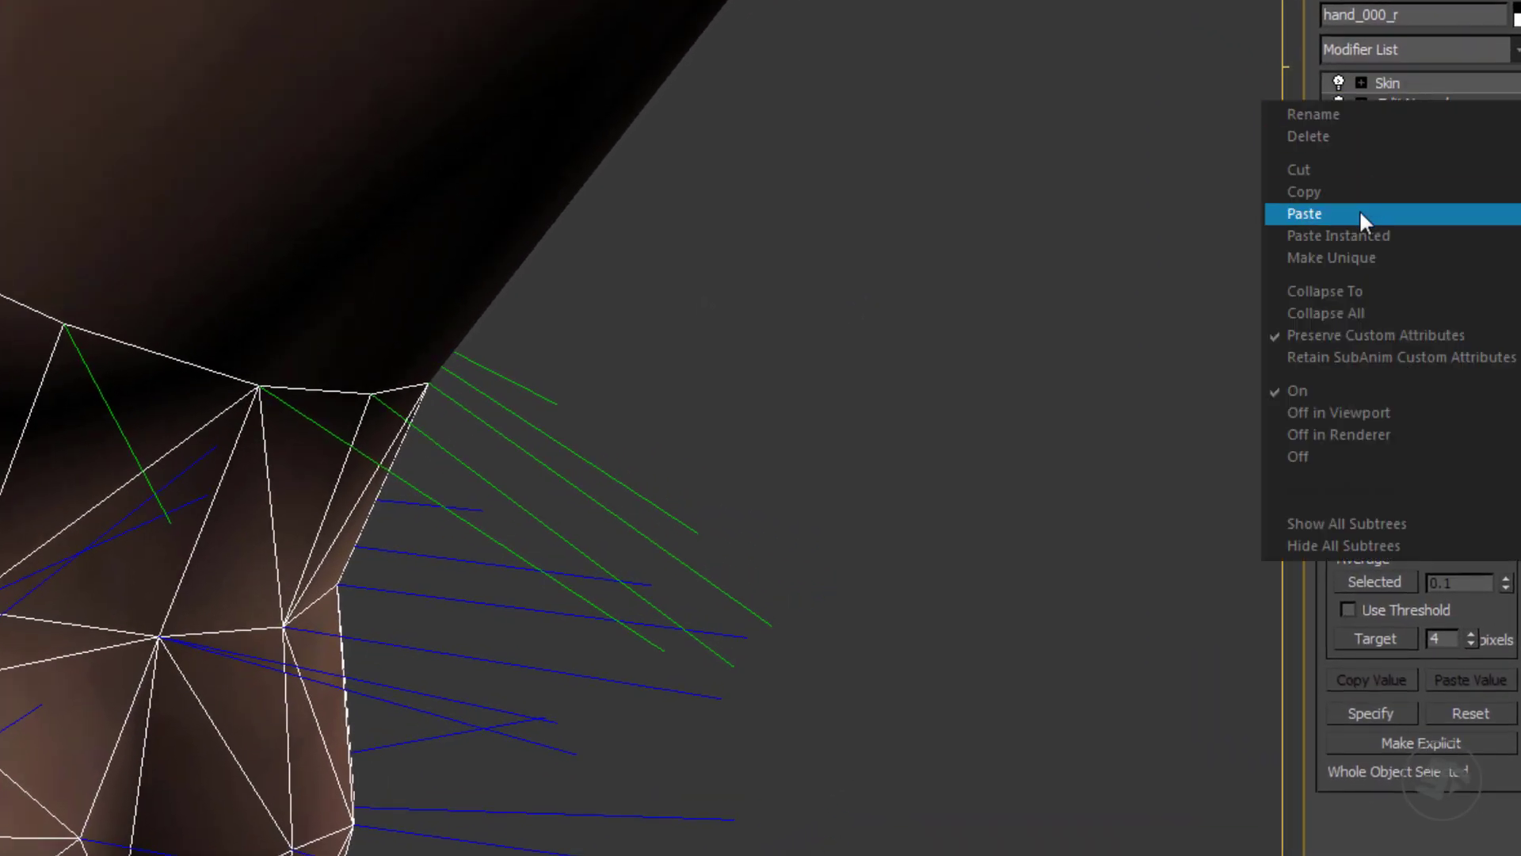
click(1325, 291)
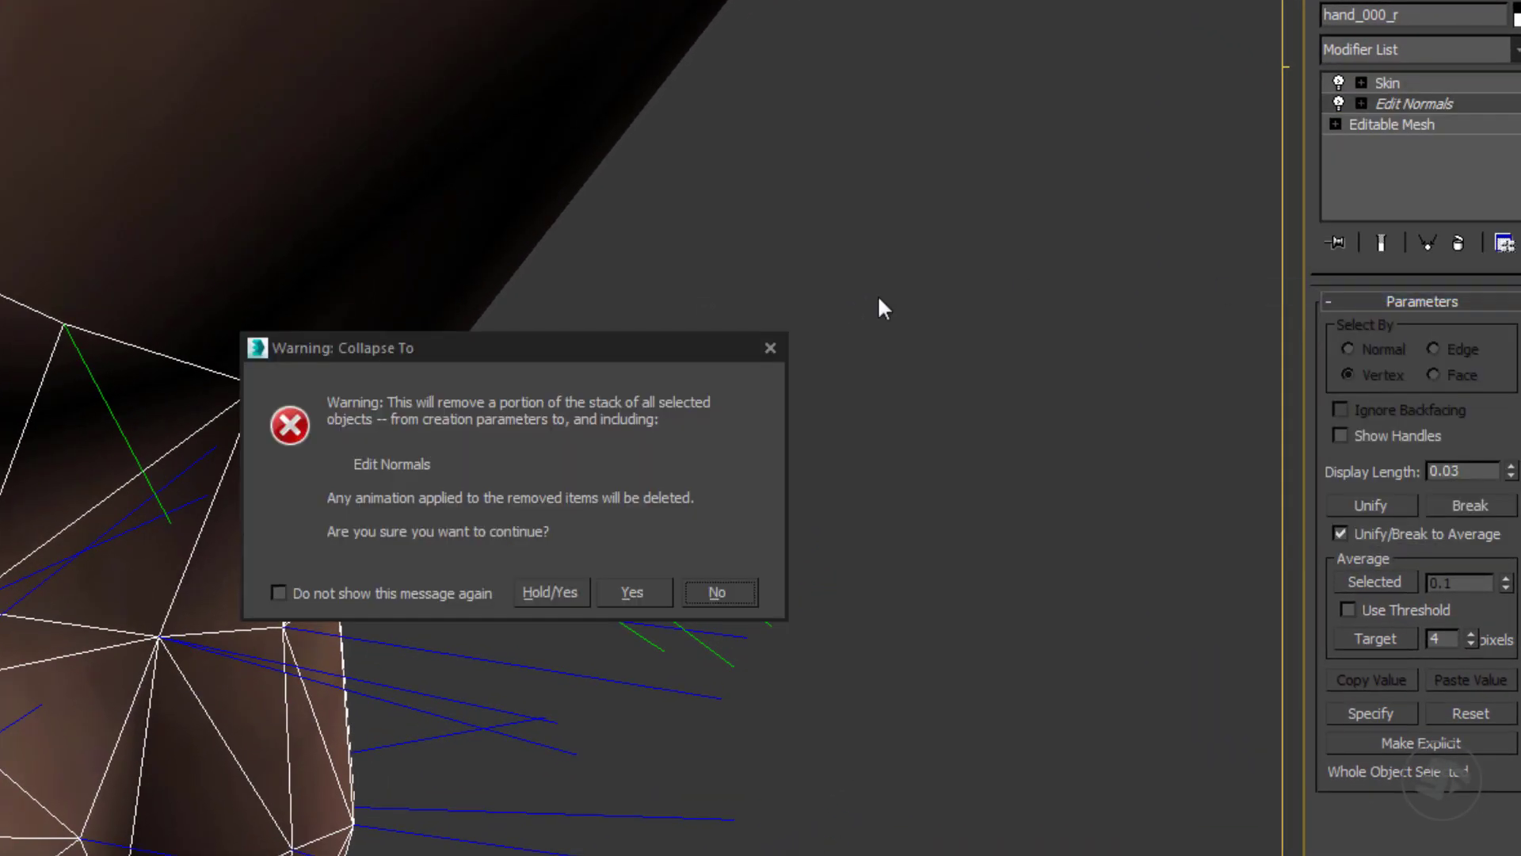
click(638, 593)
Move Edit Normals below Skin on uppr_000_r and collapse it into the base mesh.
click(376, 211)
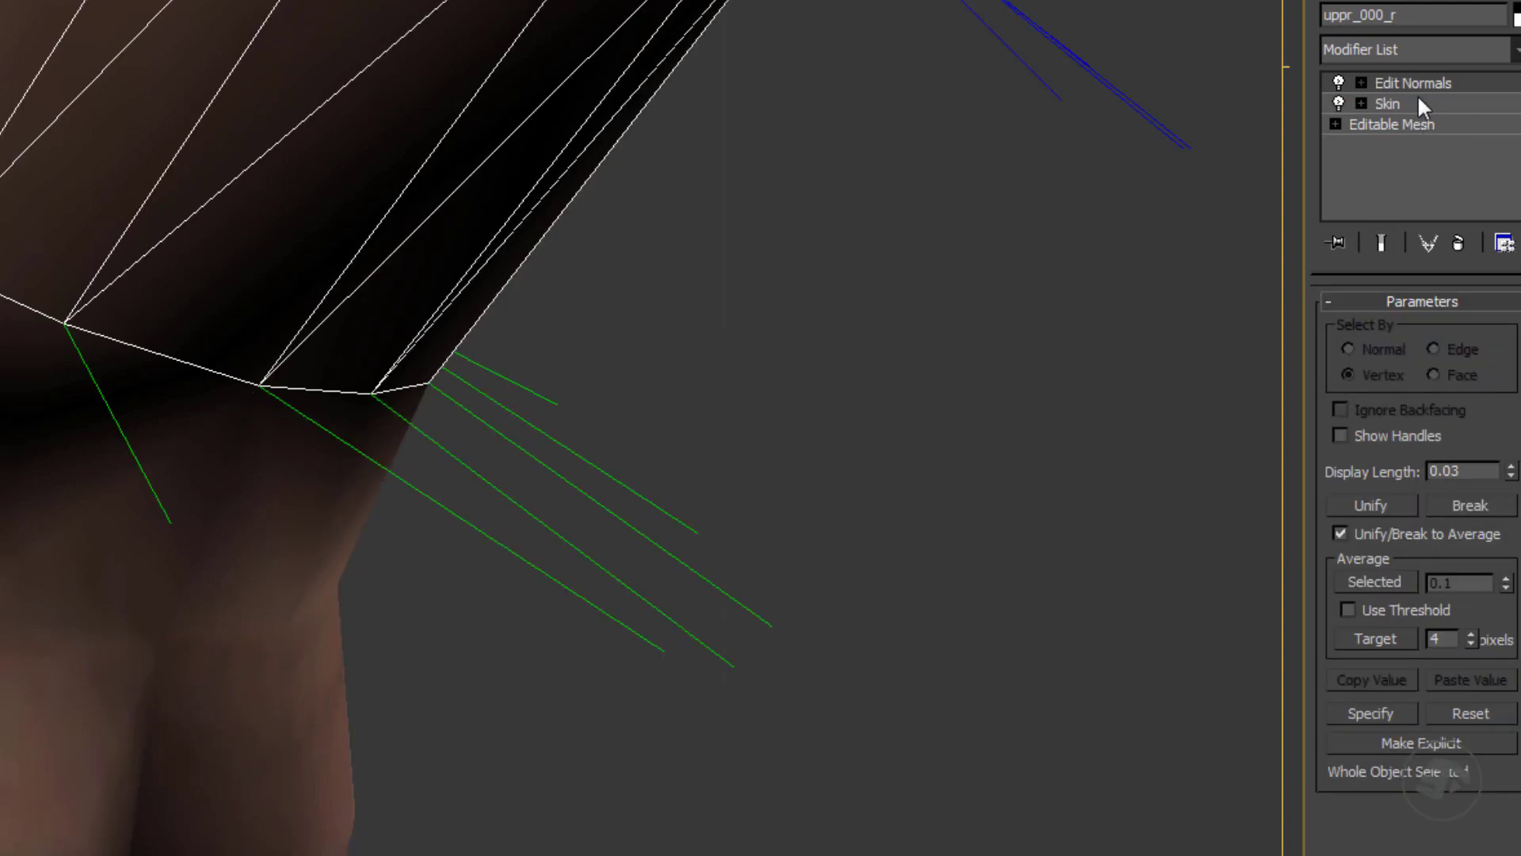
drag(1389, 114, 1394, 120)
right_click(1409, 106)
click(1355, 287)
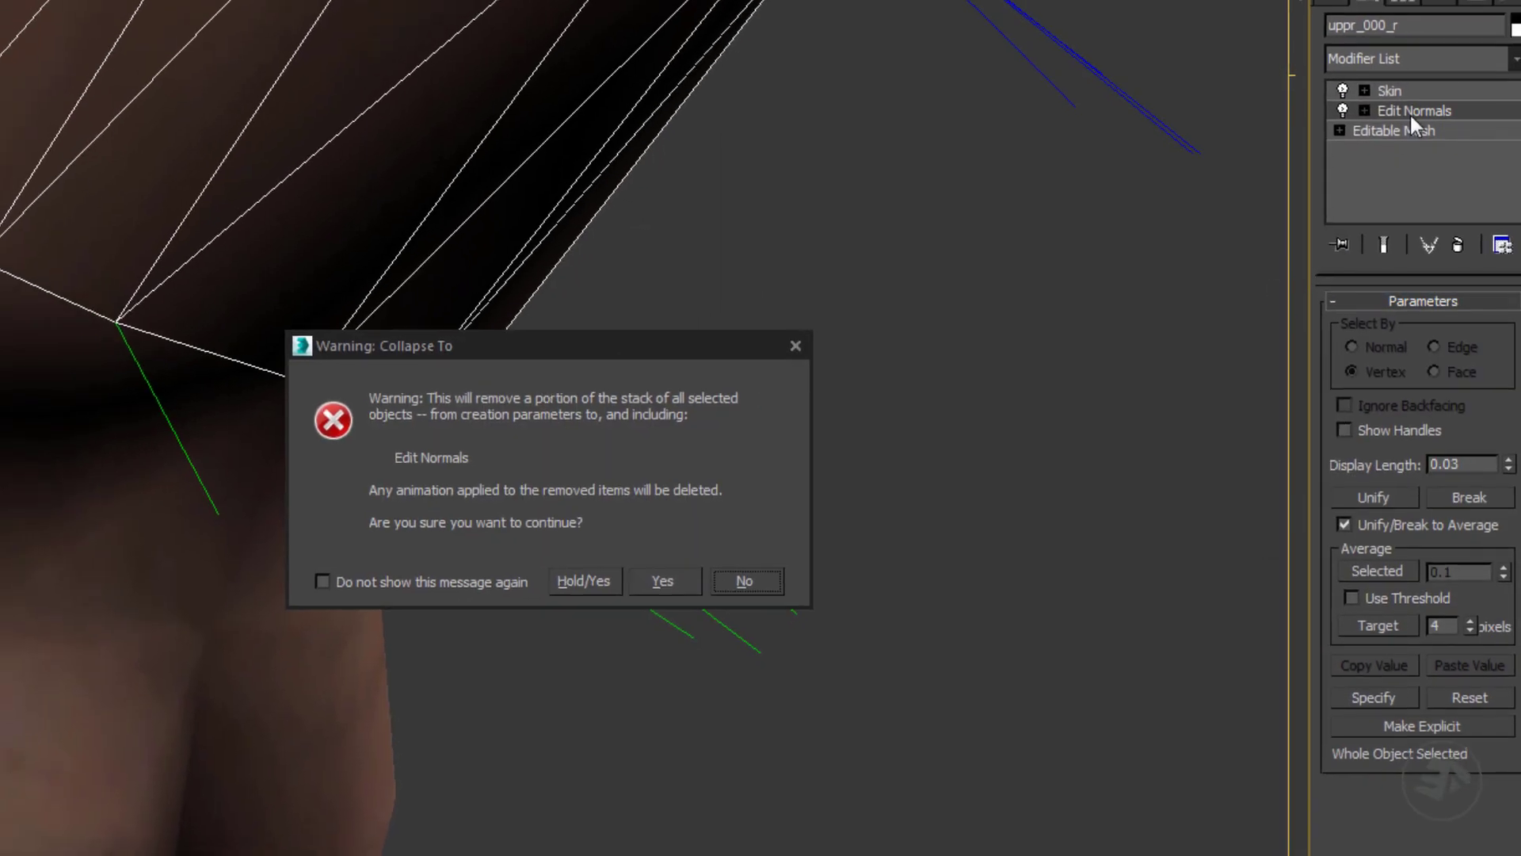
click(666, 581)
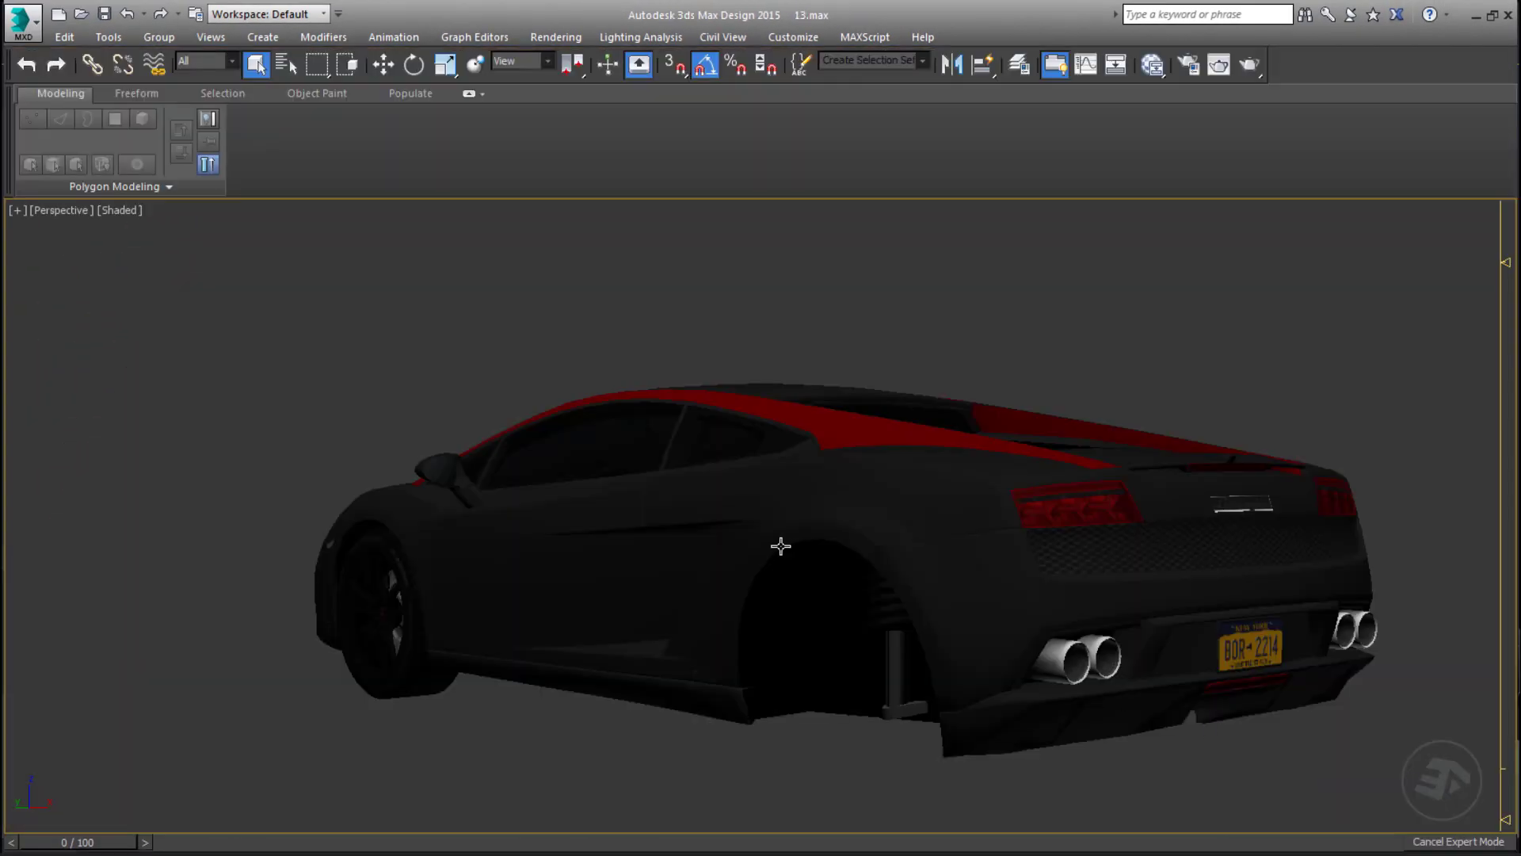
Select the car's side mirror glass and add an Edit Normals modifier to it.
click(453, 472)
alt+middle_drag(460, 550, 735, 488)
scroll(453, 534, up, 7)
scroll(565, 566, down, 6)
key(y)
click(1500, 264)
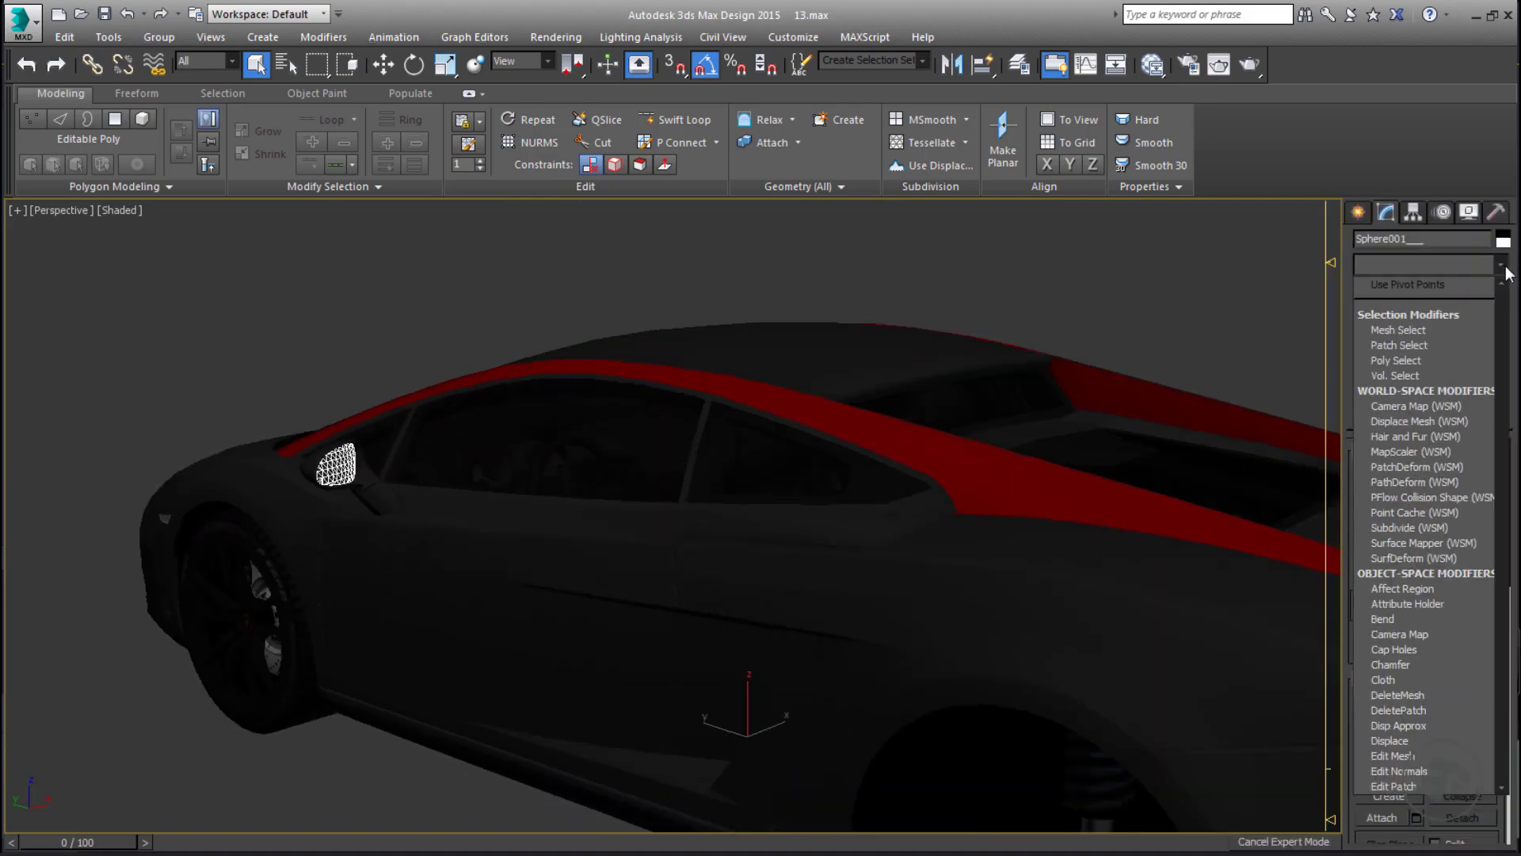
key(e)
click(1449, 297)
Set the display length of the mirror normals to 0.9.
alt+middle_drag(990, 497, 837, 559)
scroll(866, 479, down, 3)
scroll(771, 530, down, 3)
scroll(837, 559, up, 3)
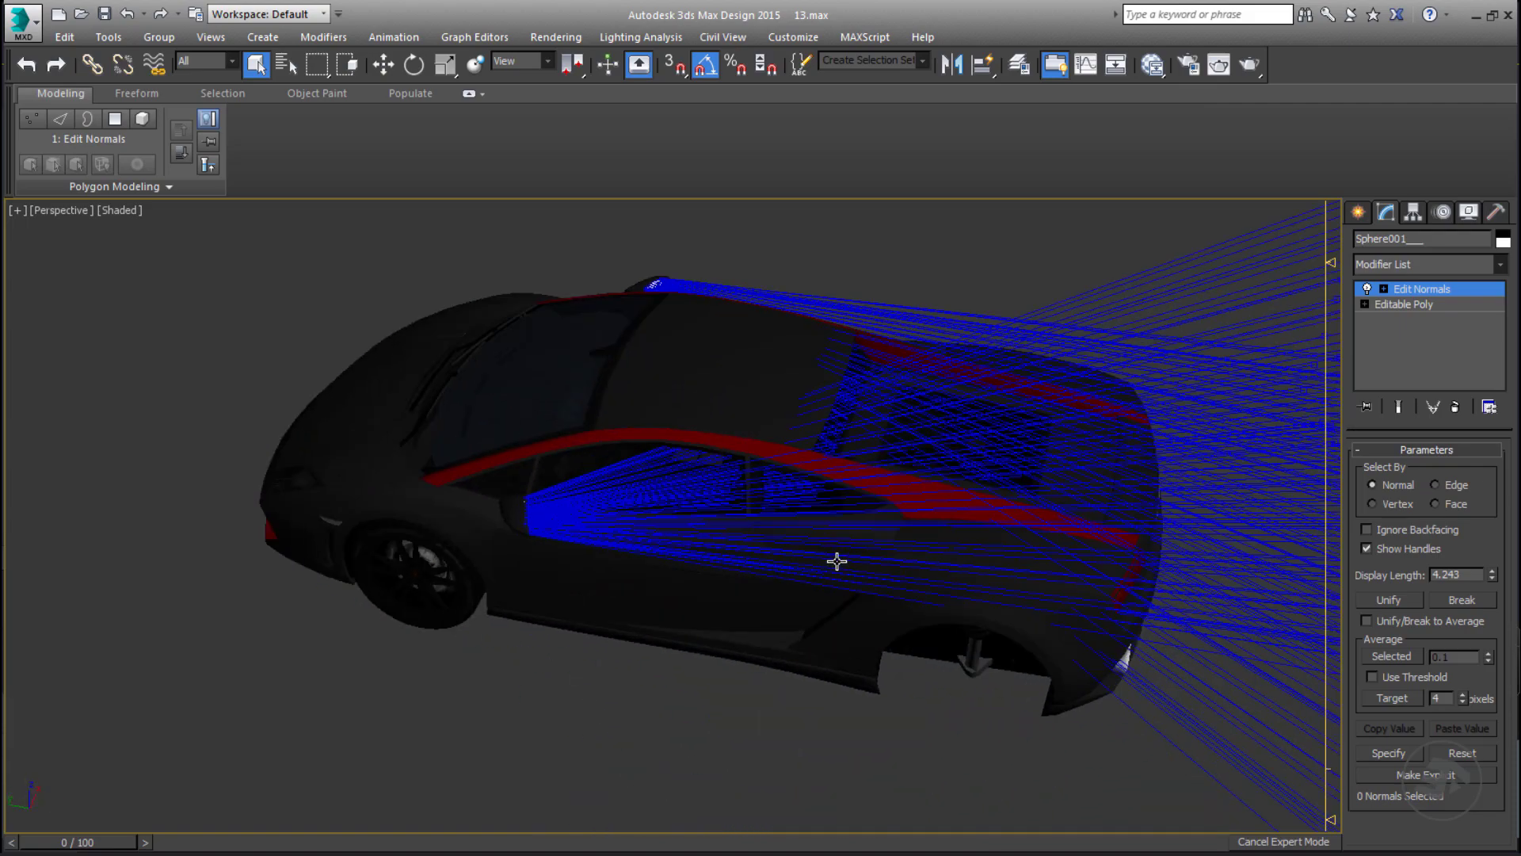
text(0.9)
key(Return)
Select all normals of both side mirrors in the shaded Left view.
alt+middle_drag(915, 505, 874, 510)
key(l)
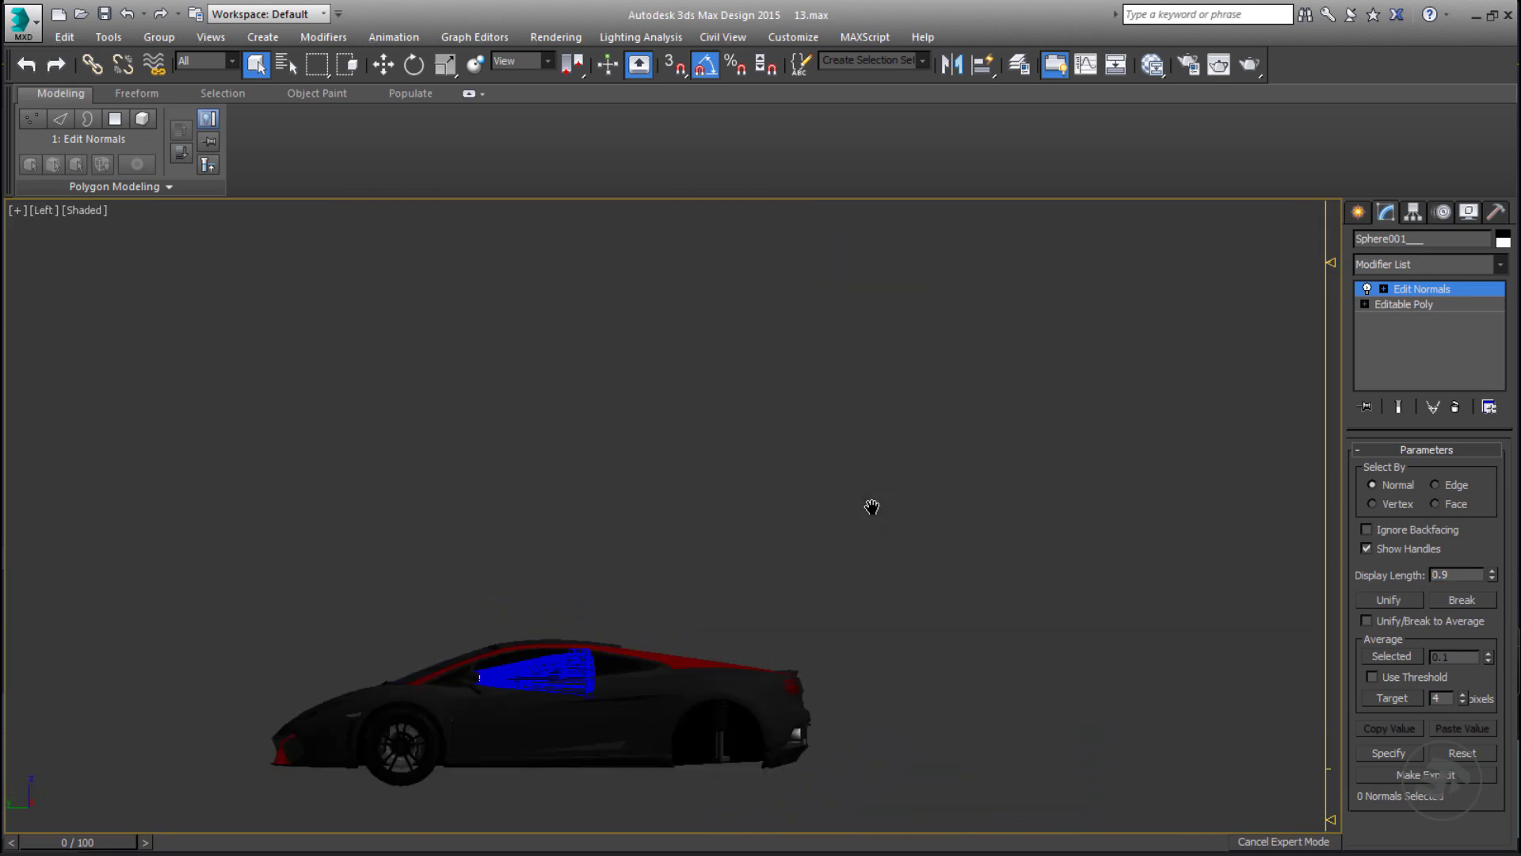
middle_drag(541, 654, 720, 496)
scroll(717, 509, up, 5)
scroll(717, 511, down, 3)
key(F3)
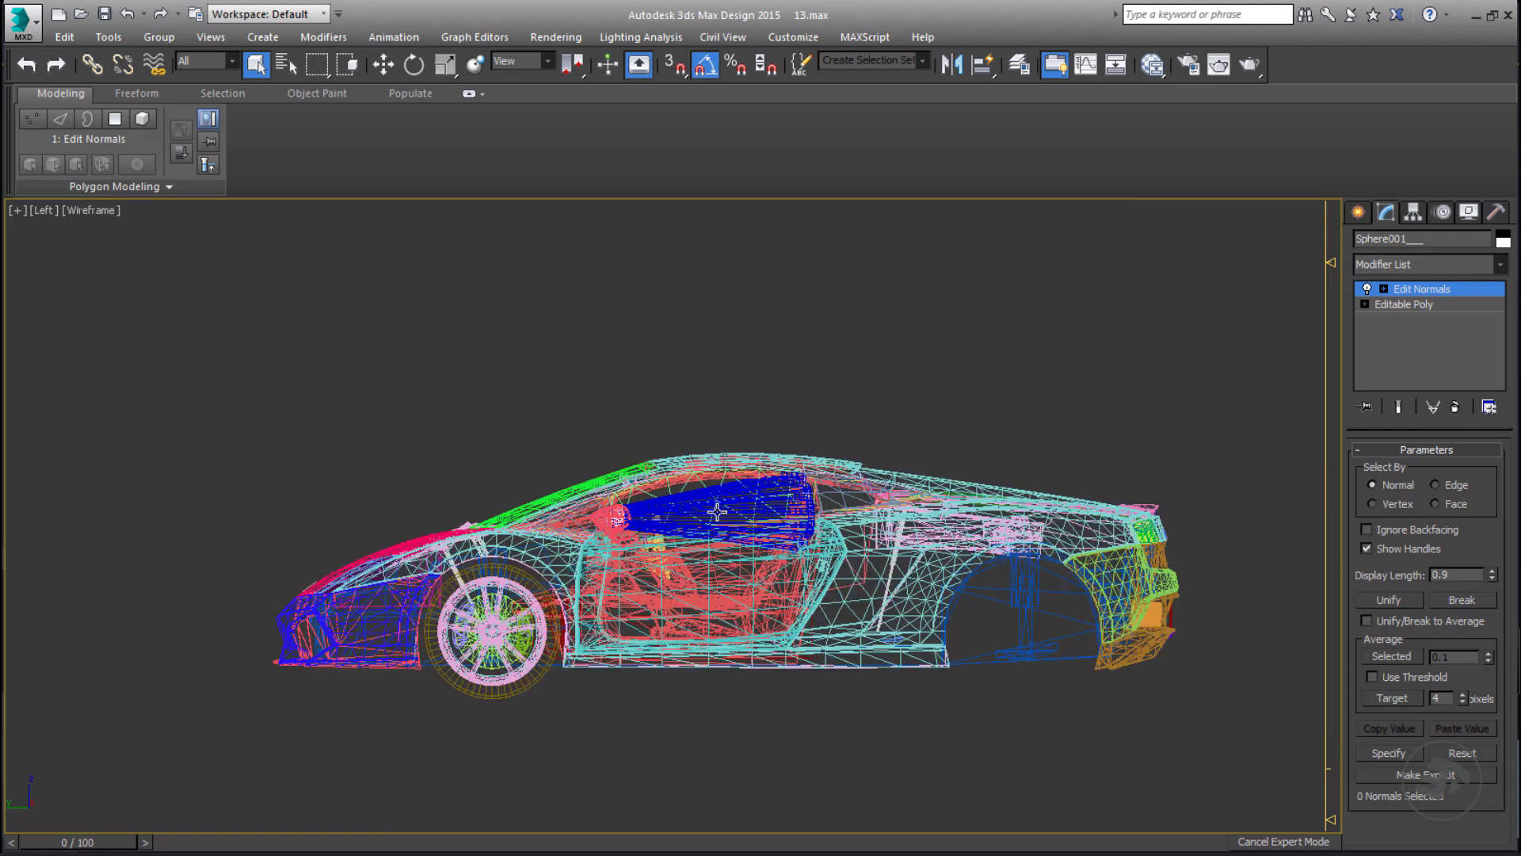
key(F3)
drag(883, 428, 716, 616)
key(z)
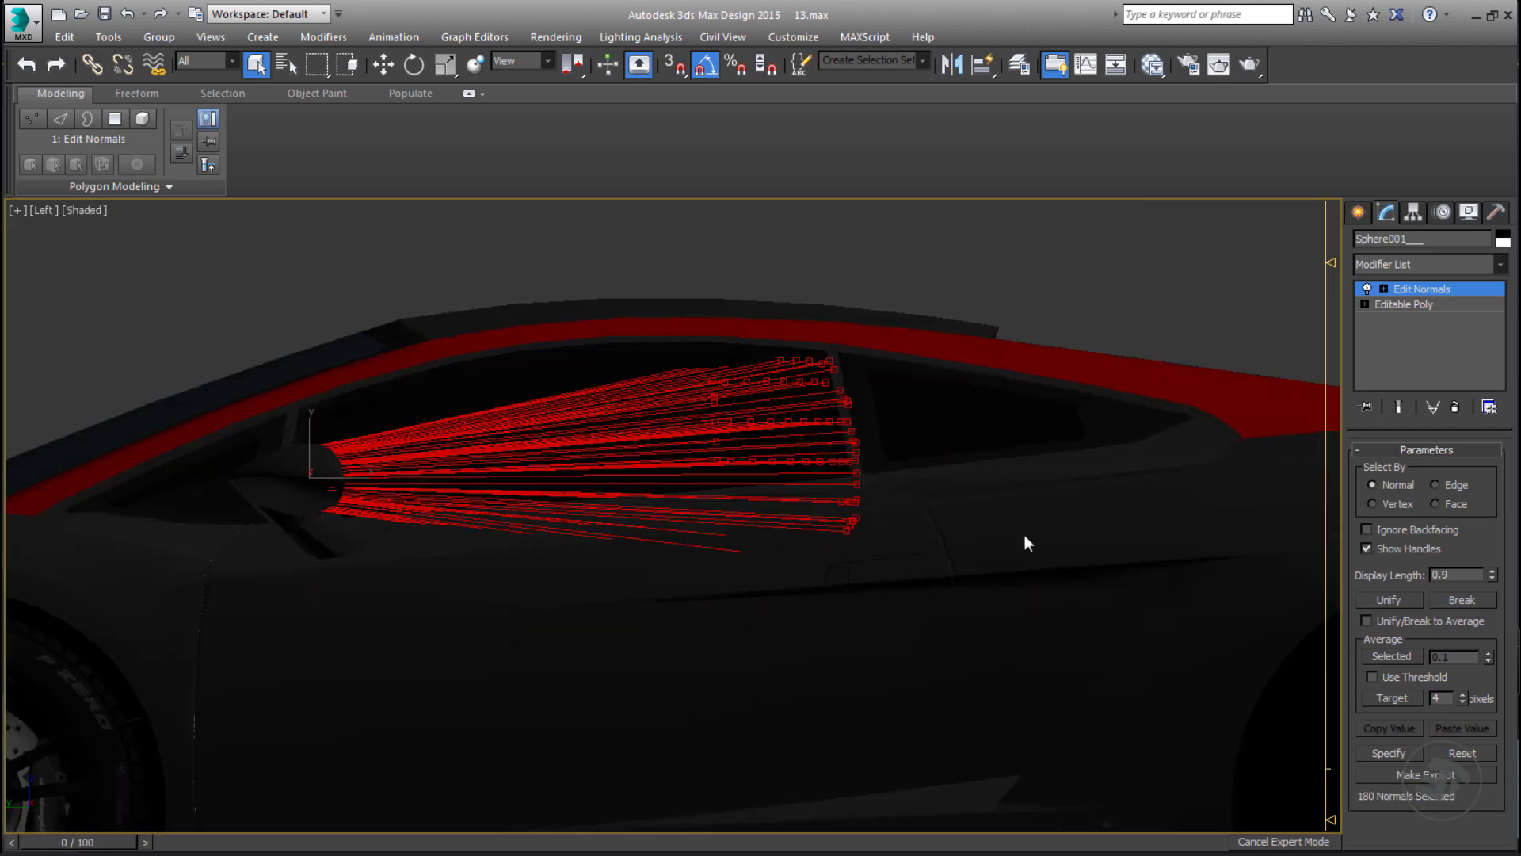
Examine the selected mirror normals and their handles in the Left and Top views.
click(1363, 545)
click(1364, 545)
middle_drag(861, 466, 806, 505)
scroll(806, 505, up, 2)
scroll(806, 504, down, 2)
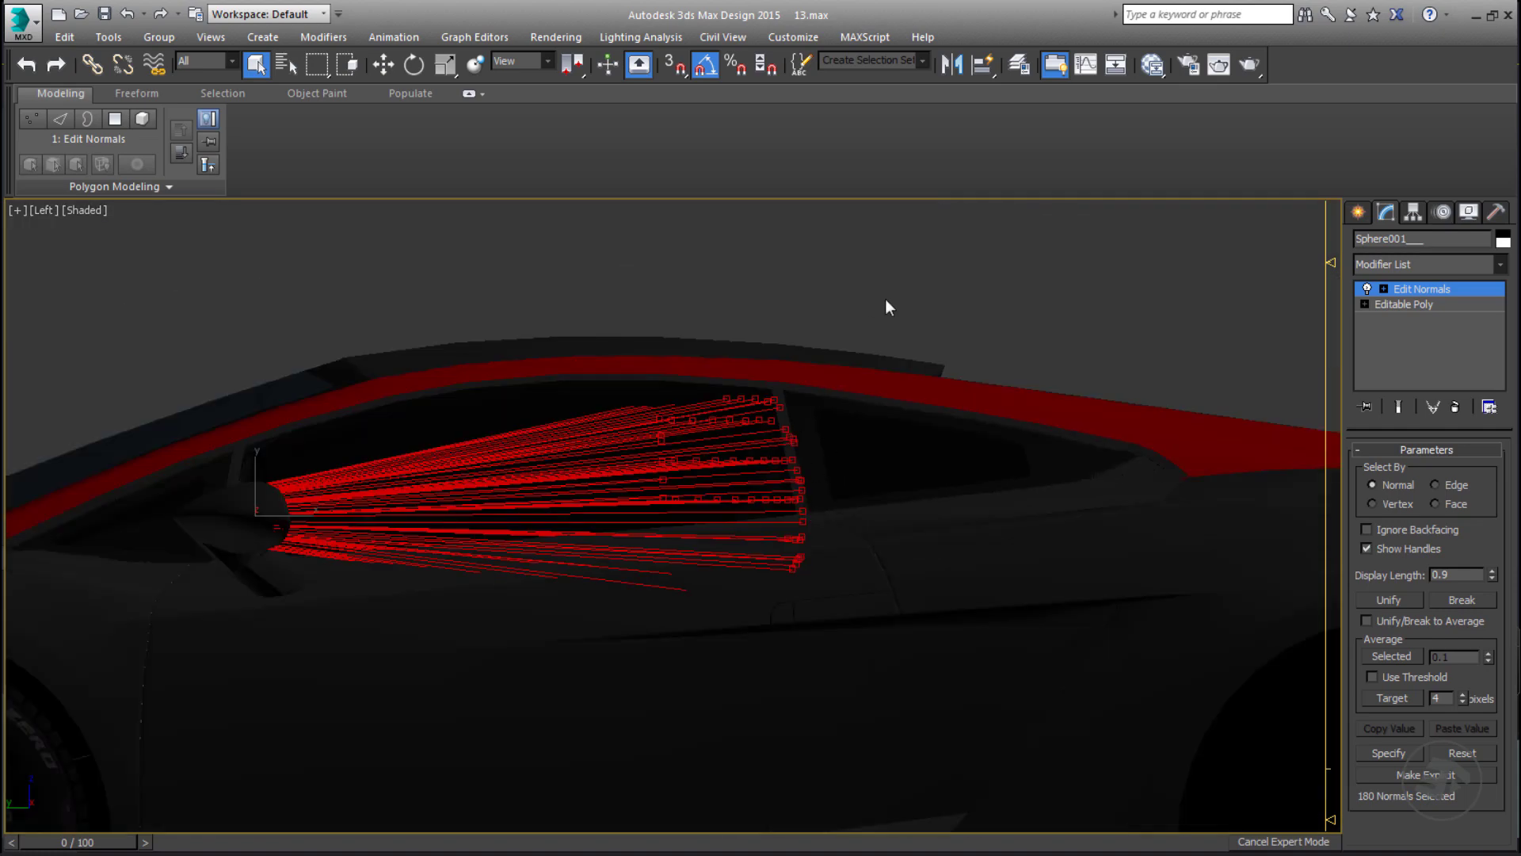
key(t)
key(z)
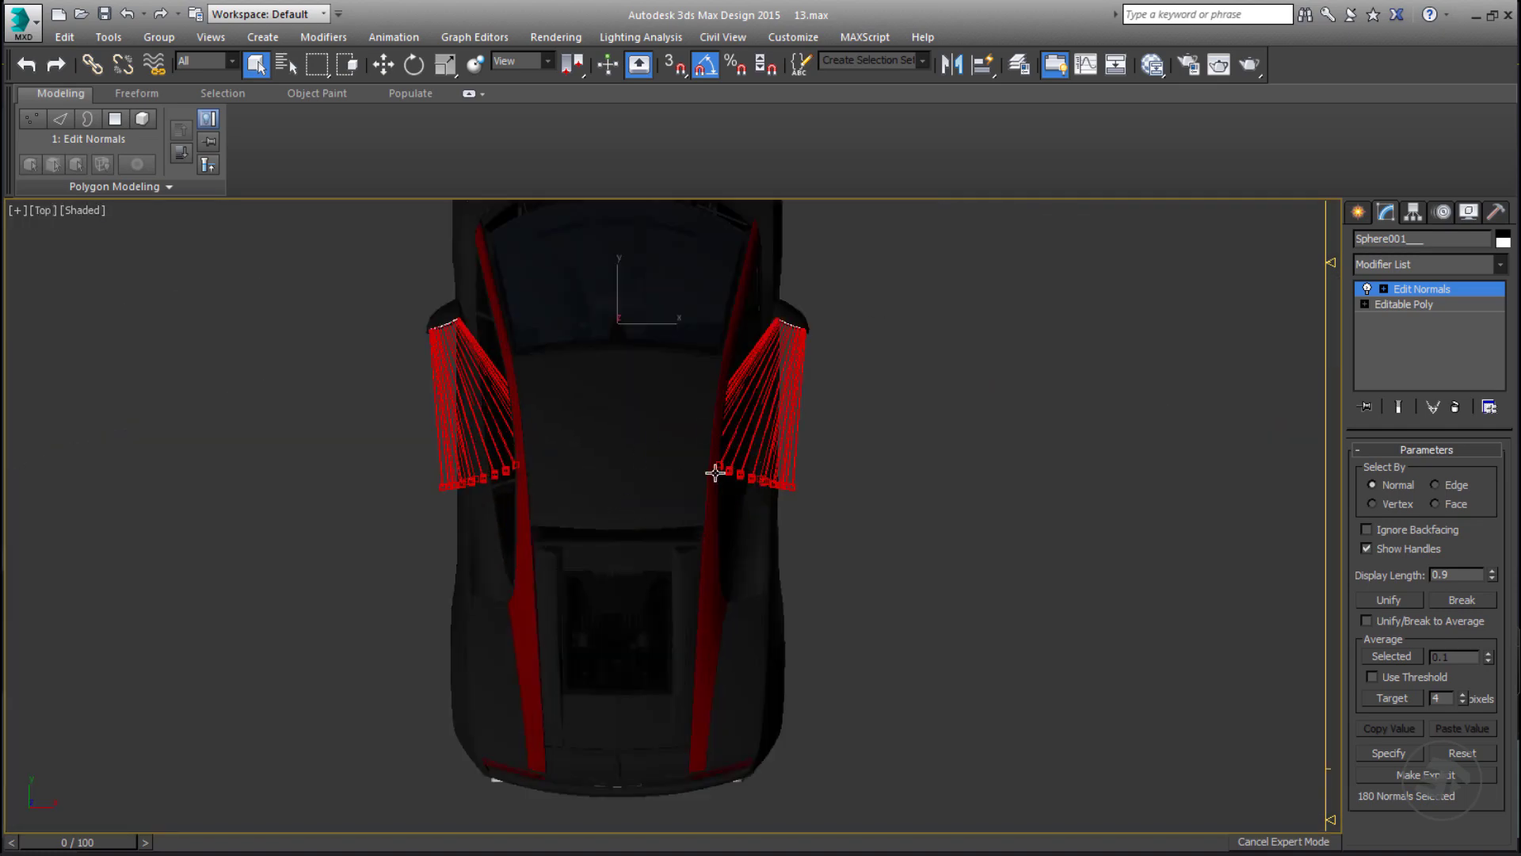
key(l)
scroll(719, 473, down, 4)
scroll(719, 473, up, 2)
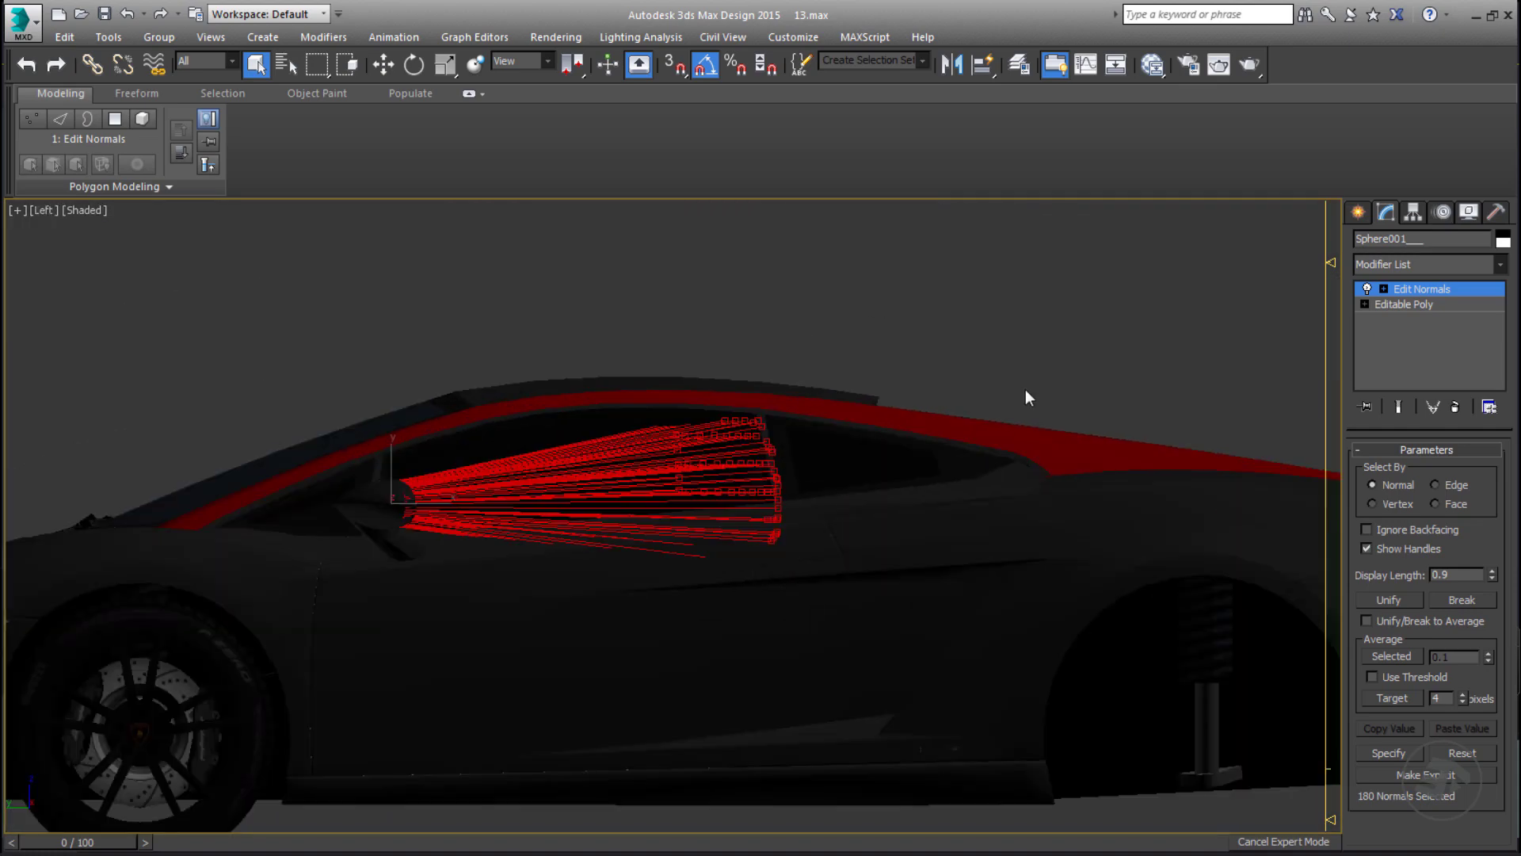
Move the selected normals upward in the Left view and try shifting them along X in the Top view.
key(w)
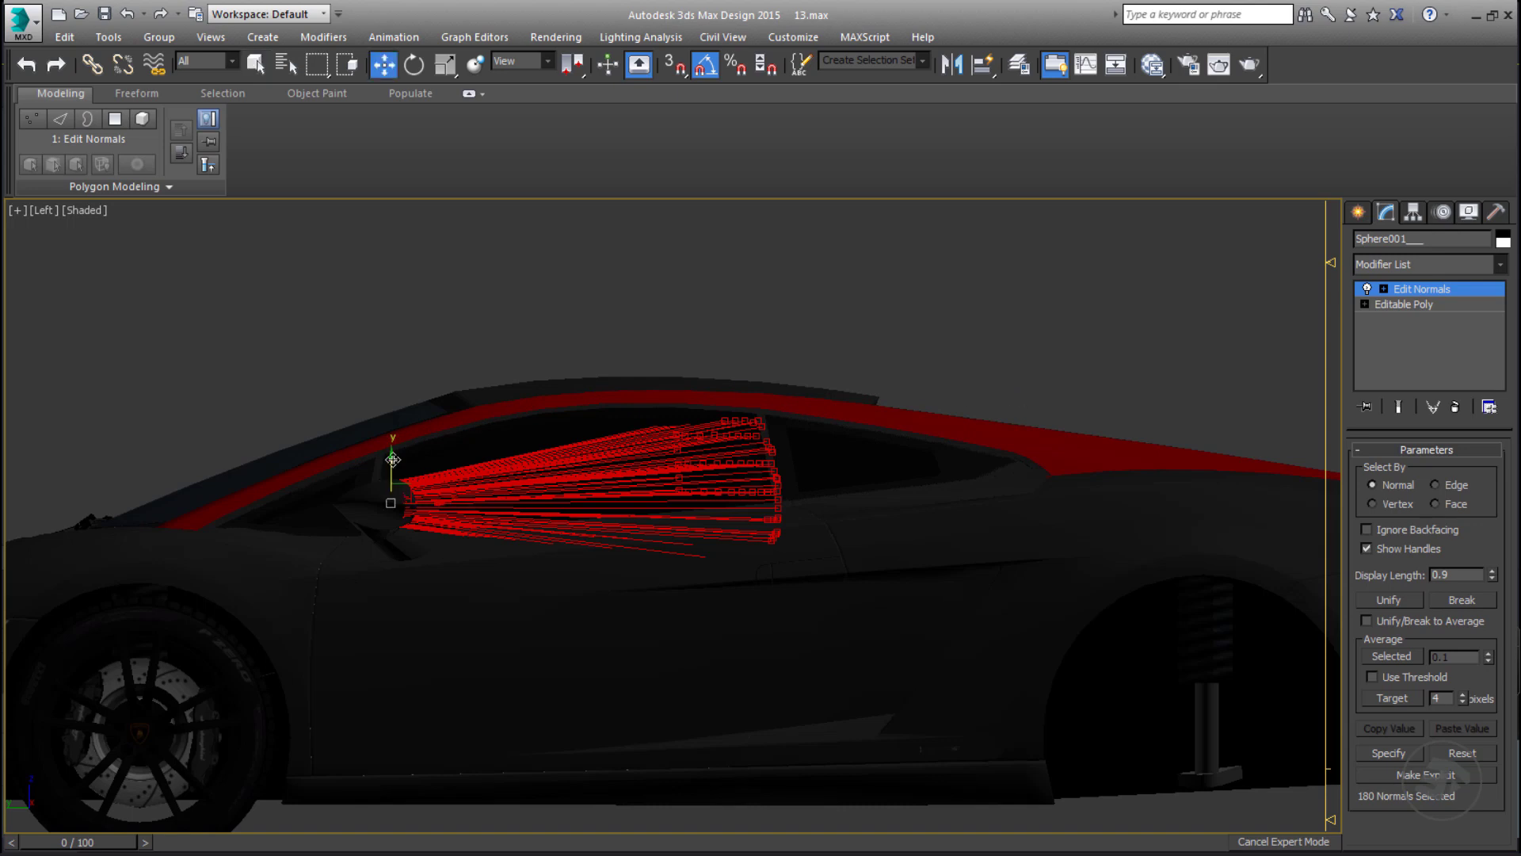
drag(392, 459, 392, 370)
key(t)
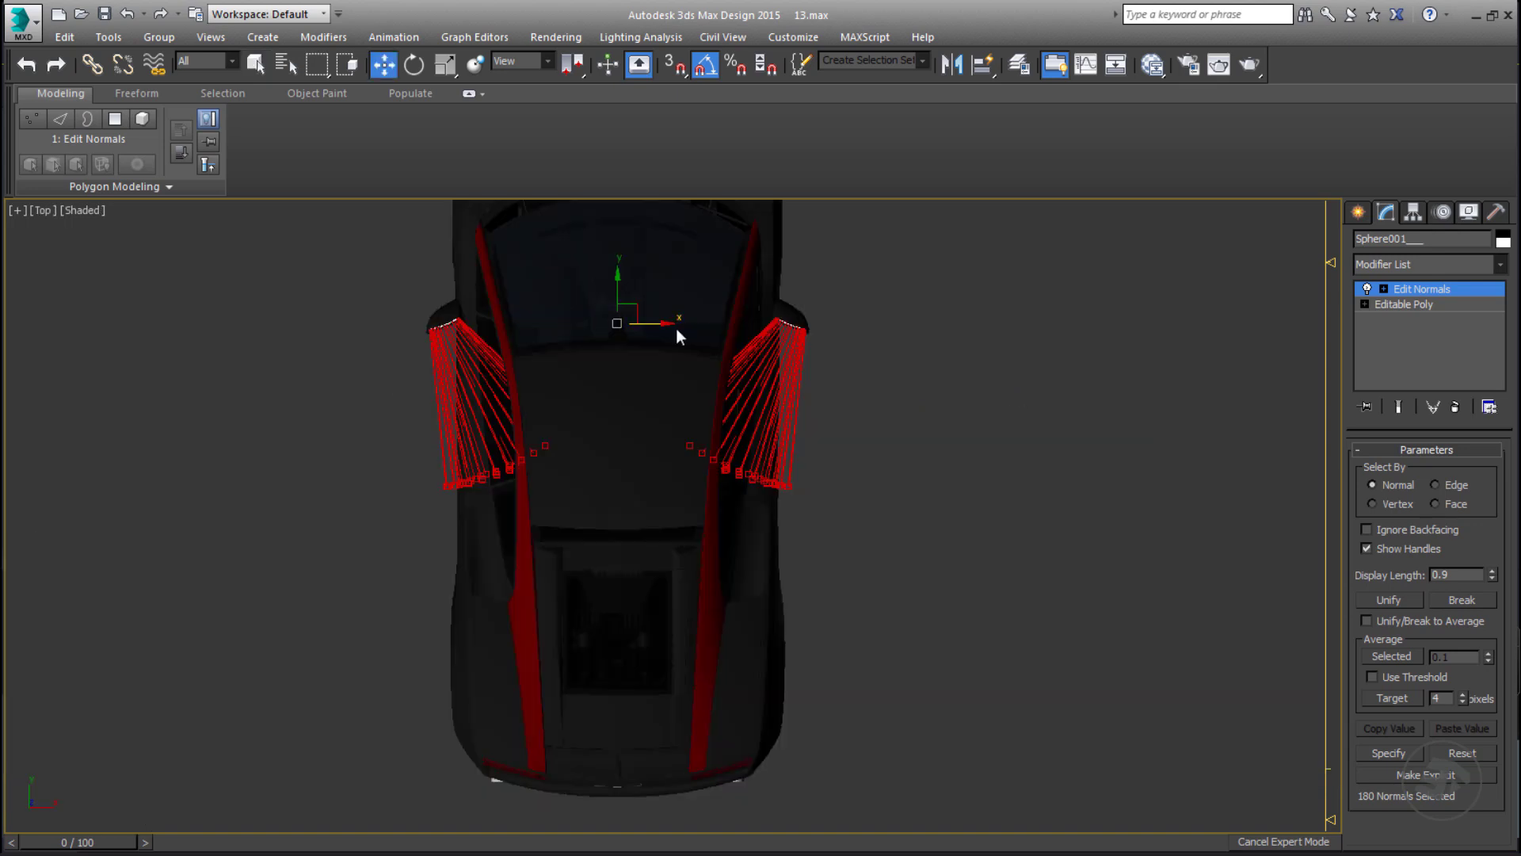
drag(670, 322, 711, 320)
right_click(711, 320)
Using the four-viewport layout, reselect the mirror normals and move them downward repeatedly along Y in the Left view.
key(alt+w)
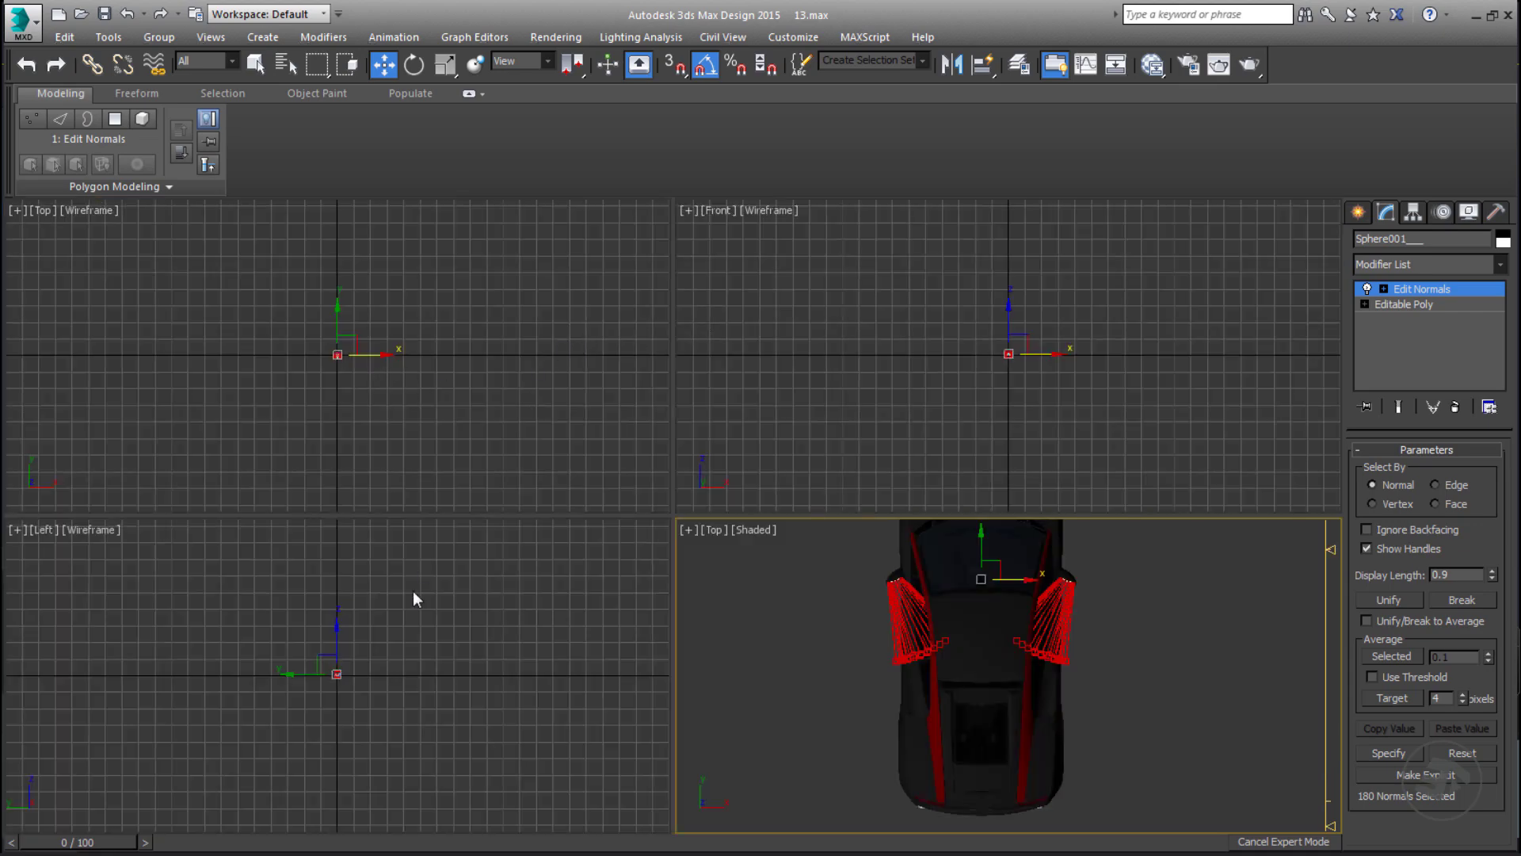
click(388, 677)
key(z)
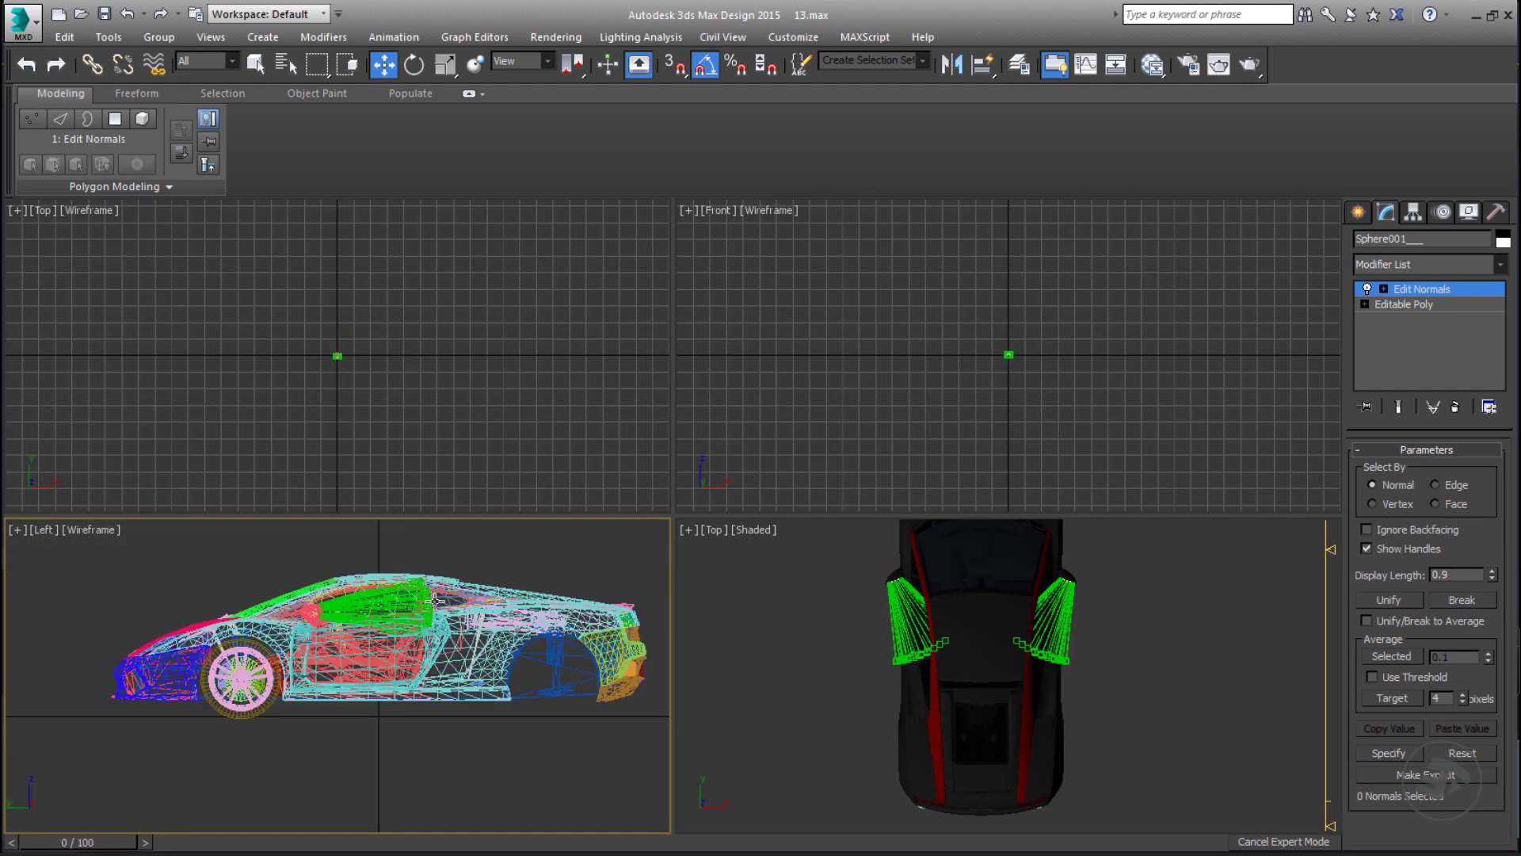
drag(360, 701, 361, 701)
drag(315, 578, 298, 807)
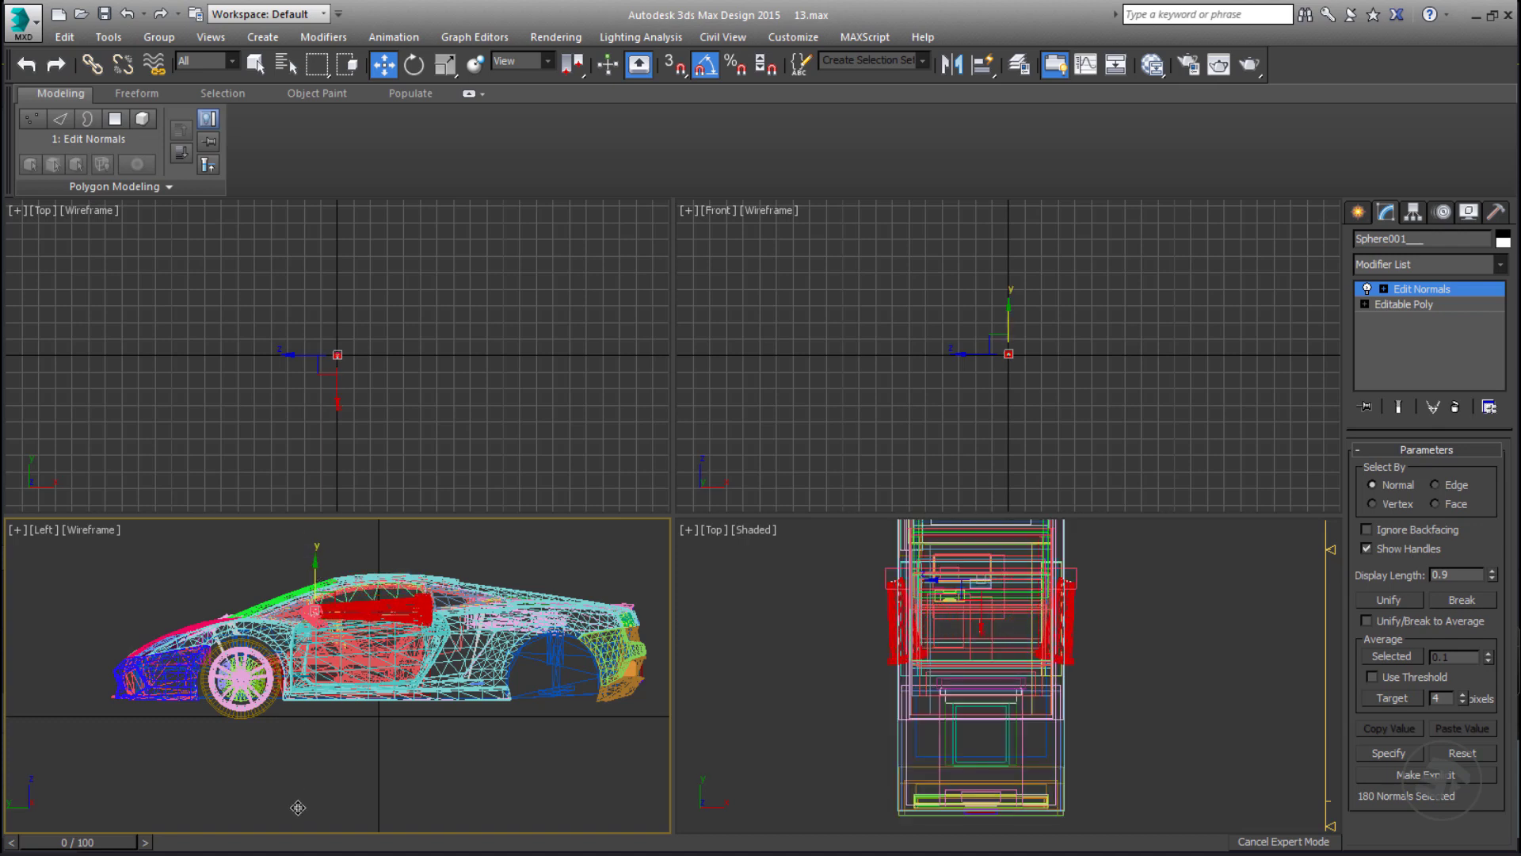
drag(314, 583, 304, 741)
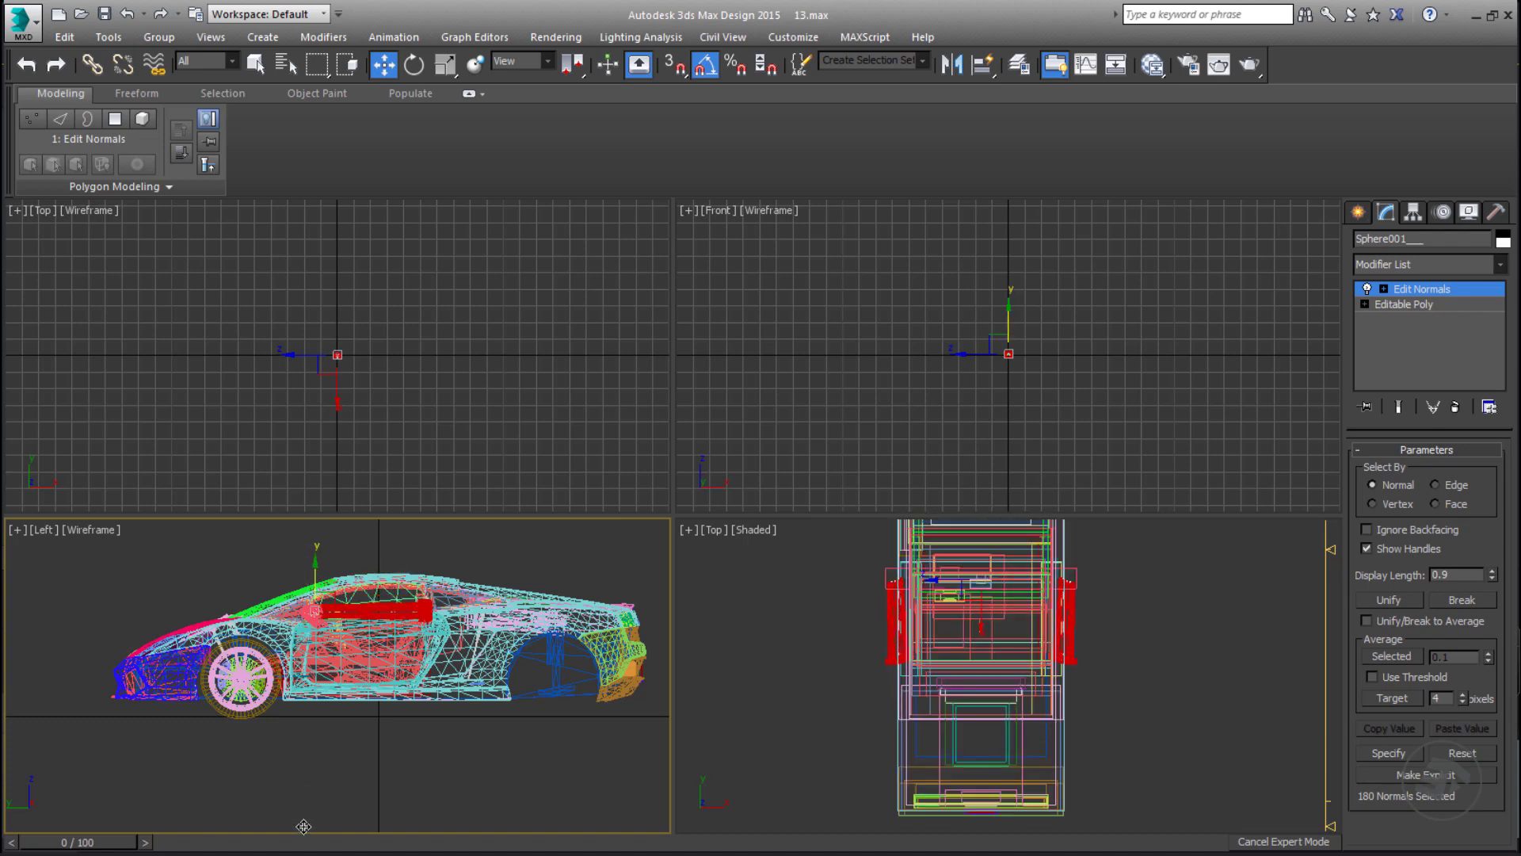
drag(312, 558, 305, 700)
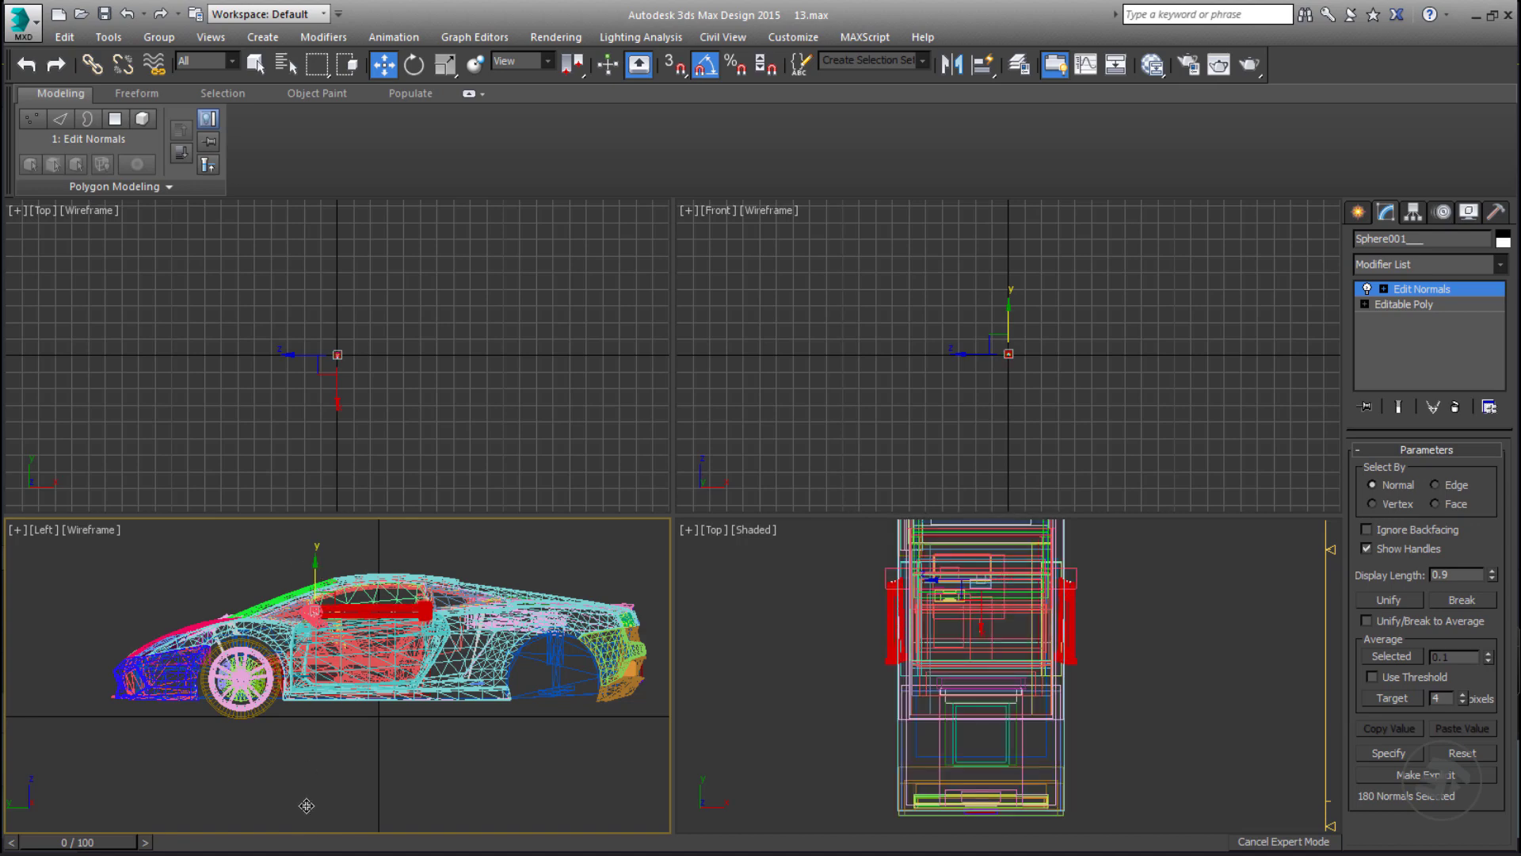
Examine the direction of the adjusted mirror normals in the Top view and the maximized Left view.
scroll(1050, 664, up, 4)
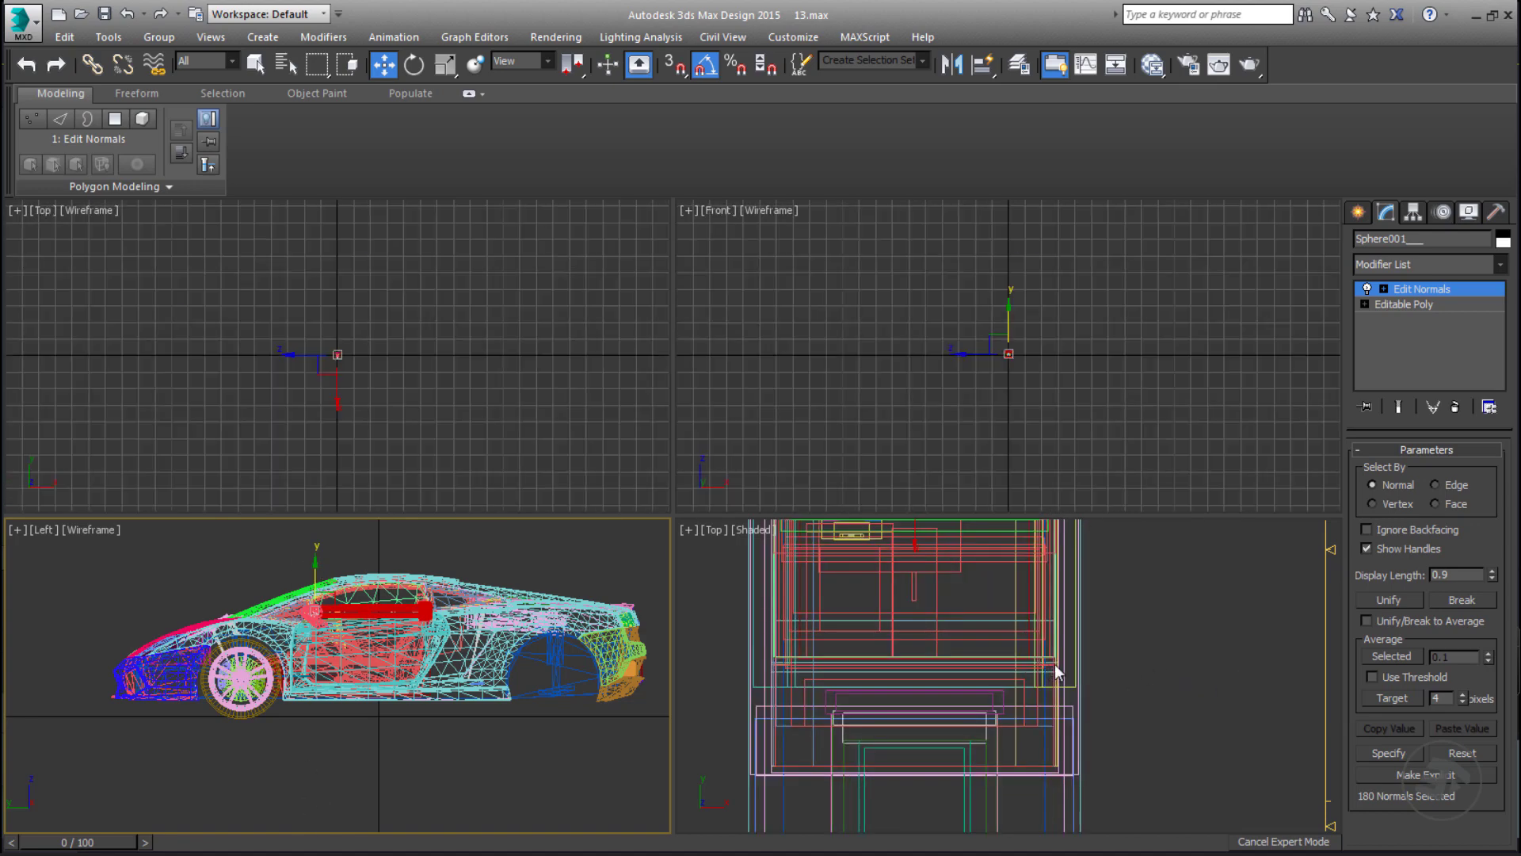
scroll(1054, 664, down, 2)
middle_drag(1140, 670, 1143, 677)
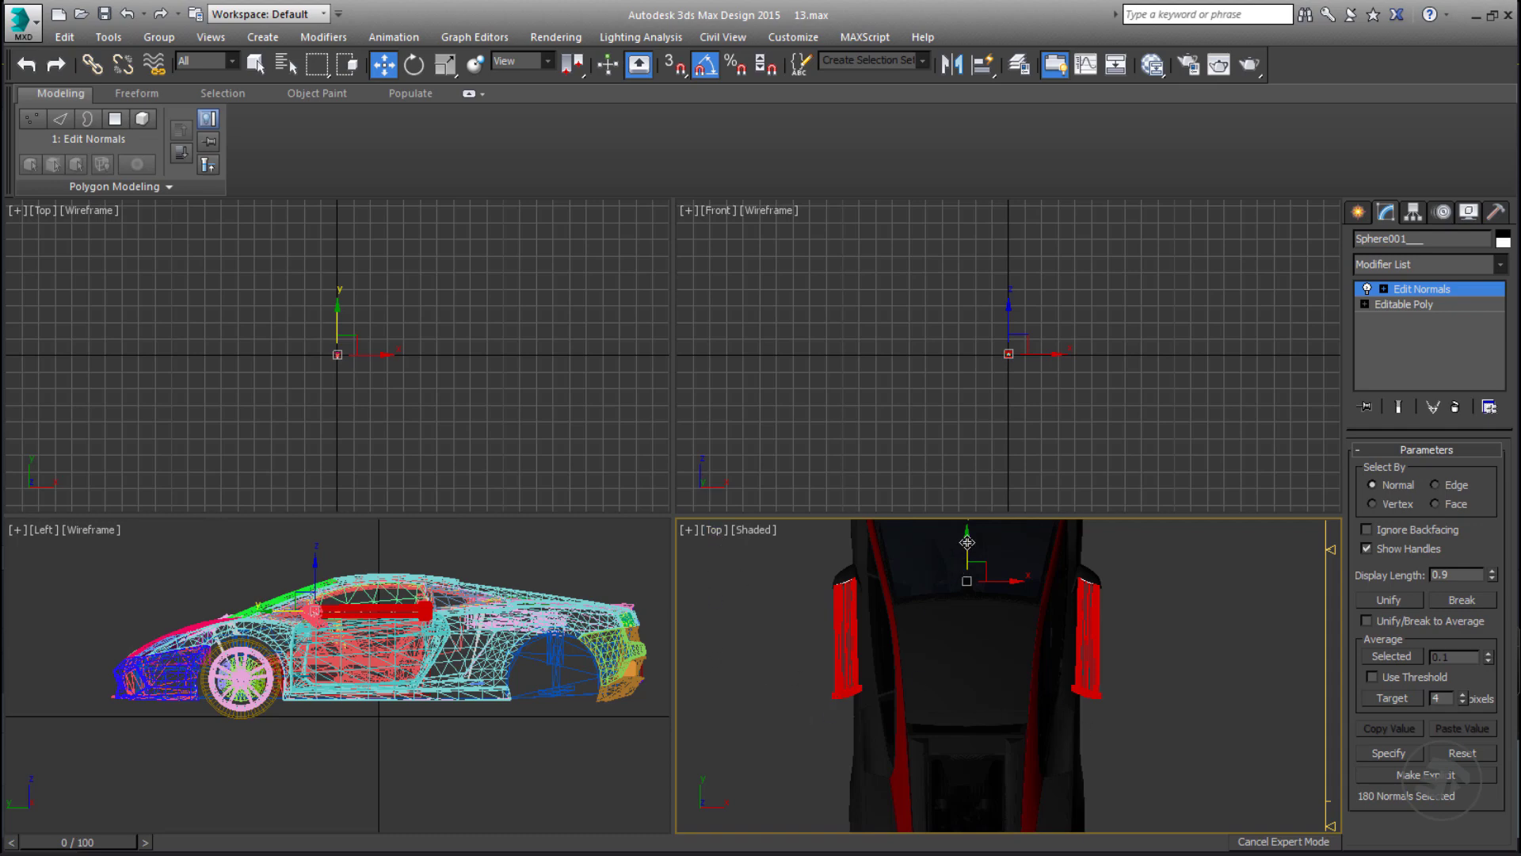
right_click(477, 545)
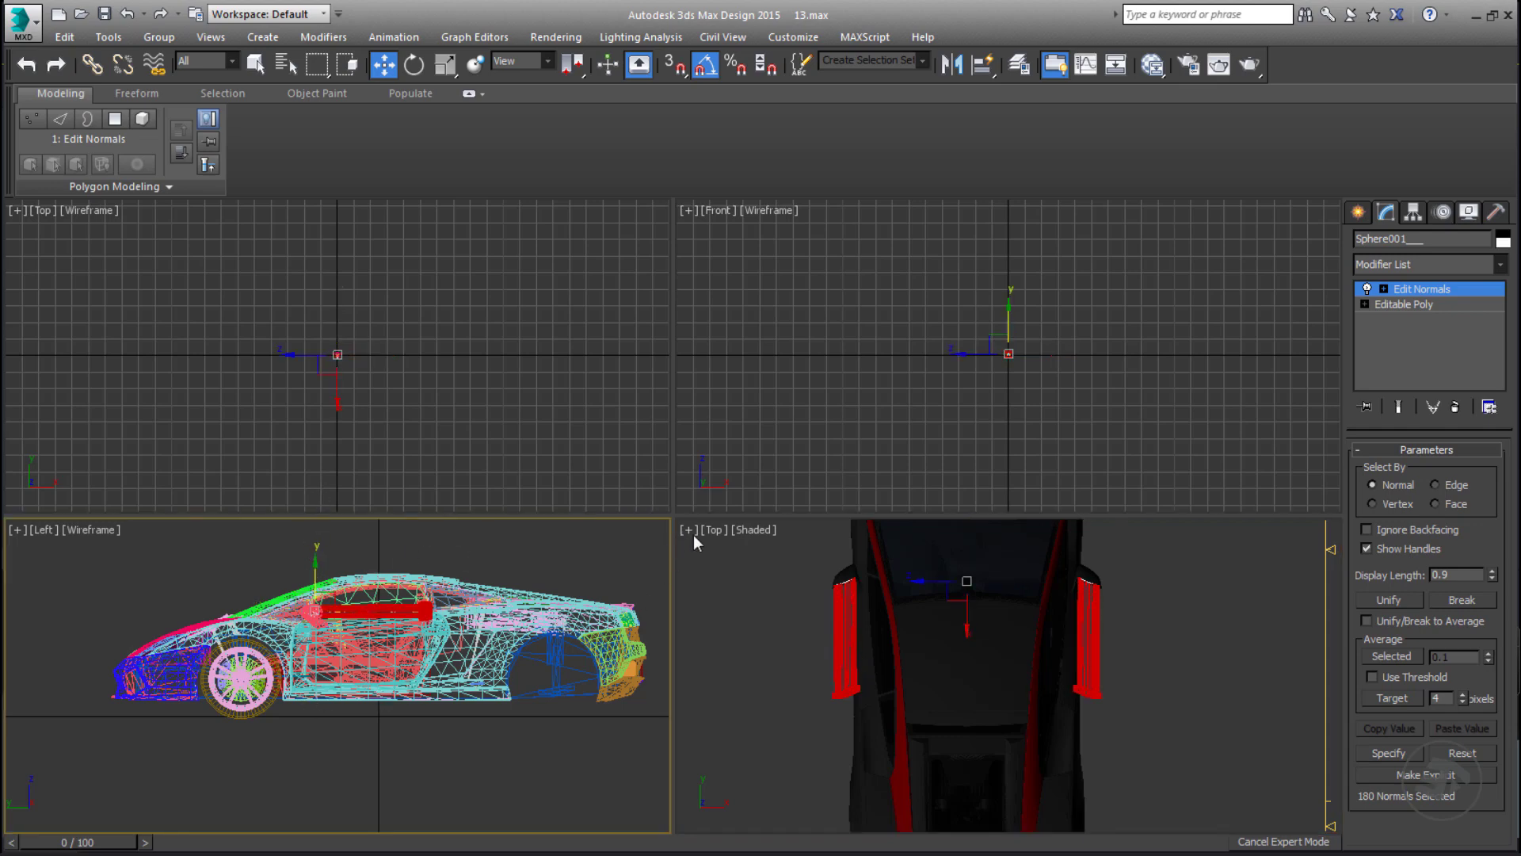
click(731, 603)
key(alt+w)
key(l)
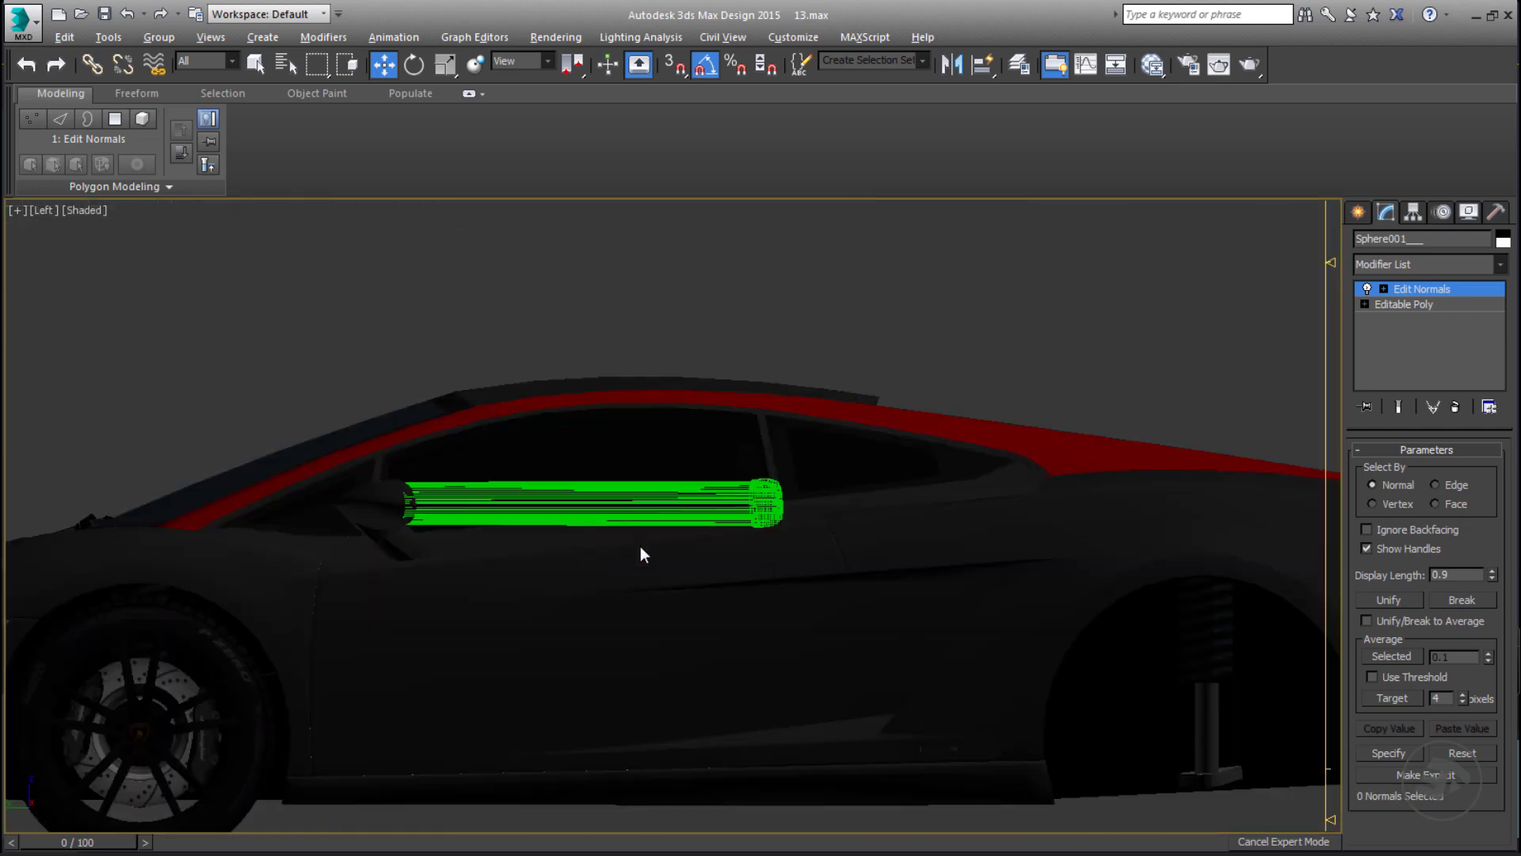
scroll(767, 507, down, 6)
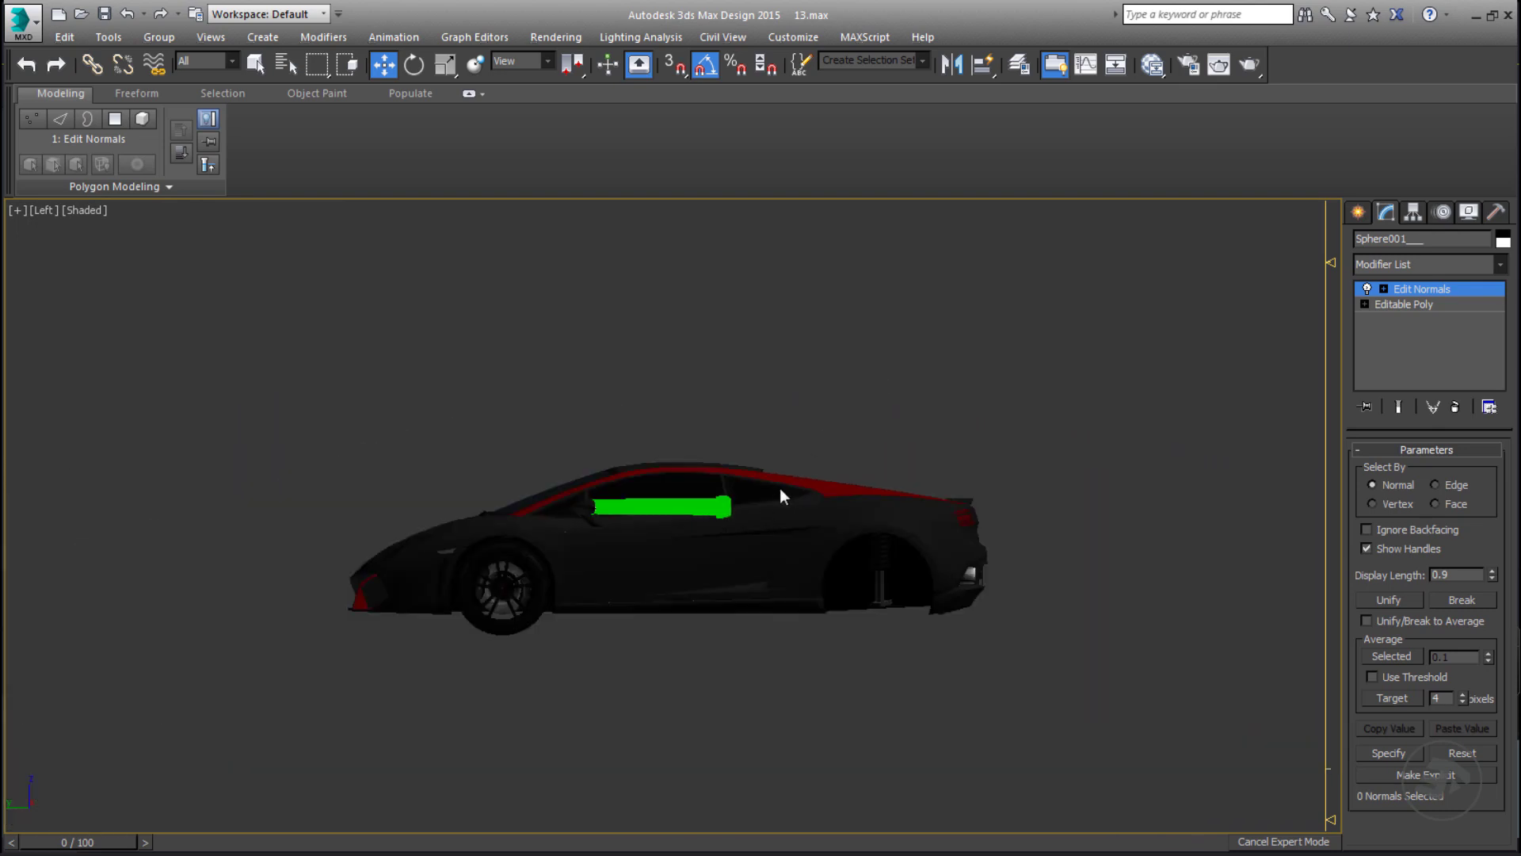
Select all mirror normals, lengthen their display to 3.88 and show the car in perspective.
key(ctrl+a)
drag(1492, 577, 1496, 310)
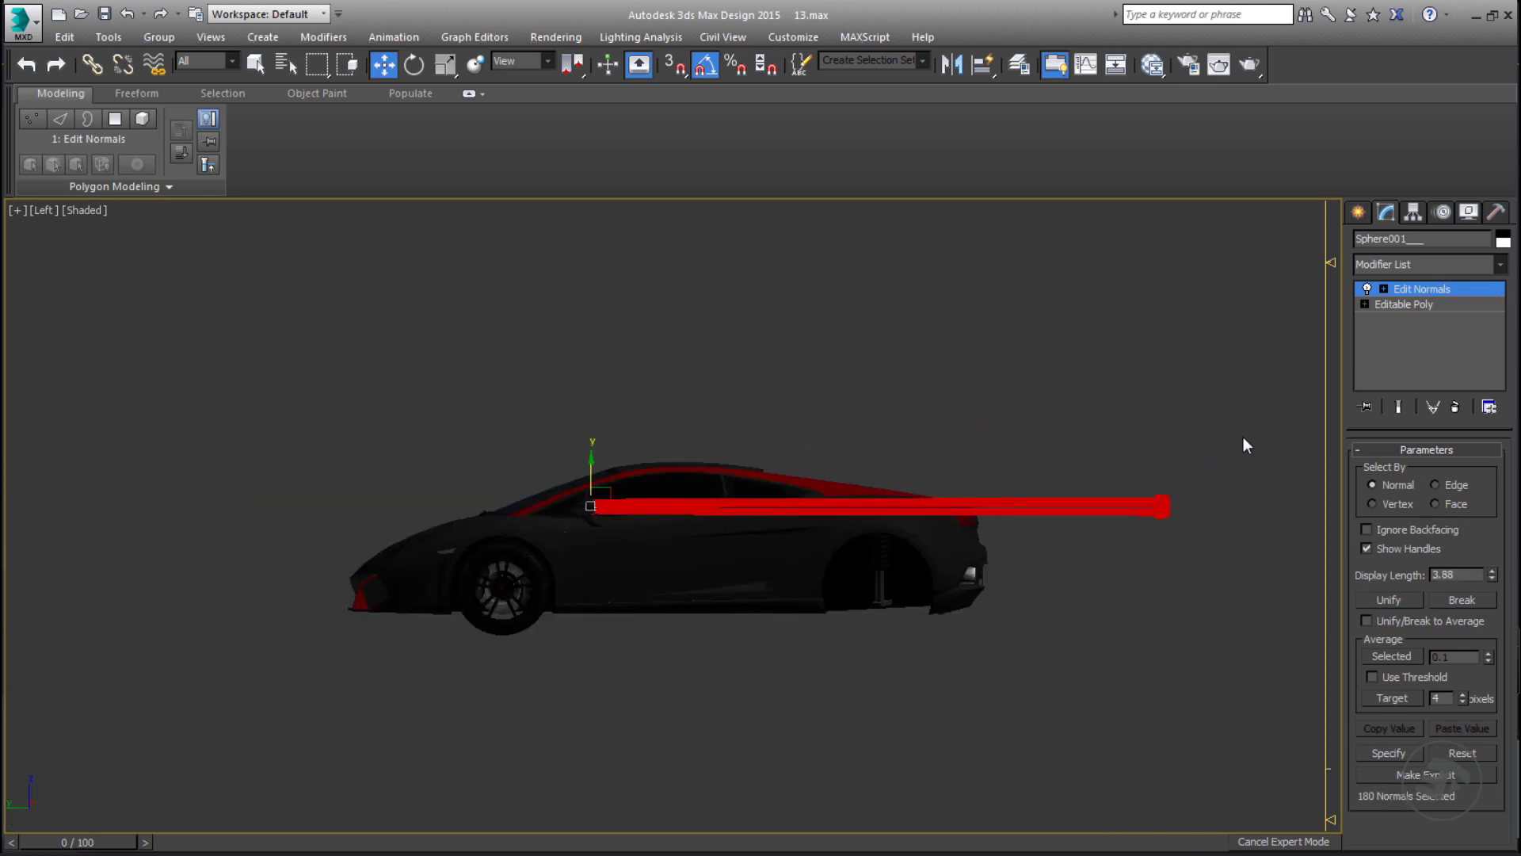
middle_drag(1151, 526, 646, 710)
scroll(906, 561, down, 2)
key(p)
Set the normals' display length to 0.7 and view the mirrors from behind the car.
text(0.7)
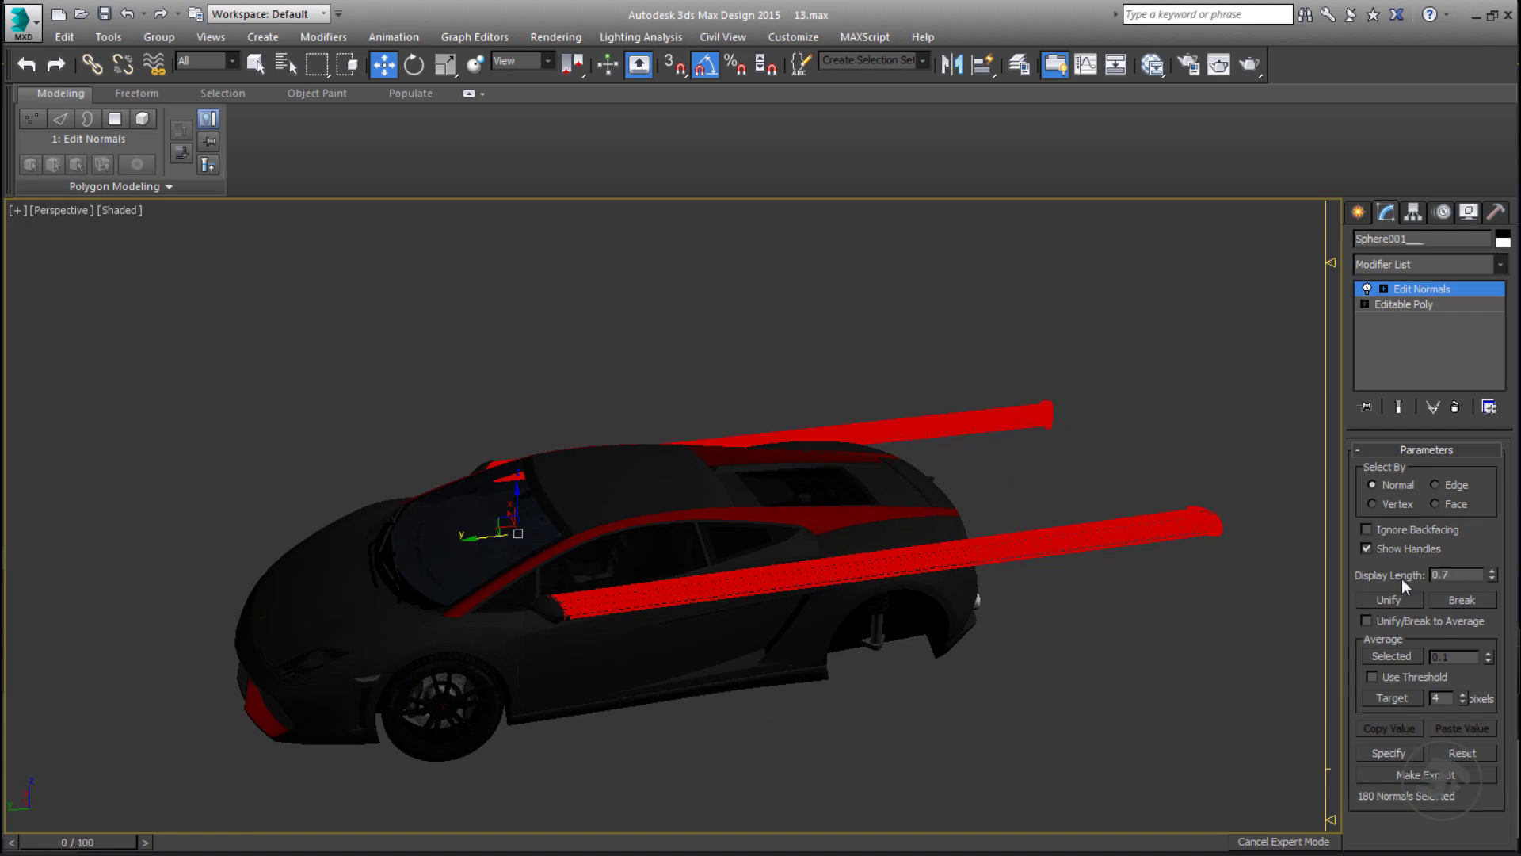
key(Return)
alt+middle_drag(1212, 565, 458, 572)
scroll(233, 515, up, 4)
alt+middle_drag(397, 507, 375, 506)
scroll(376, 506, down, 6)
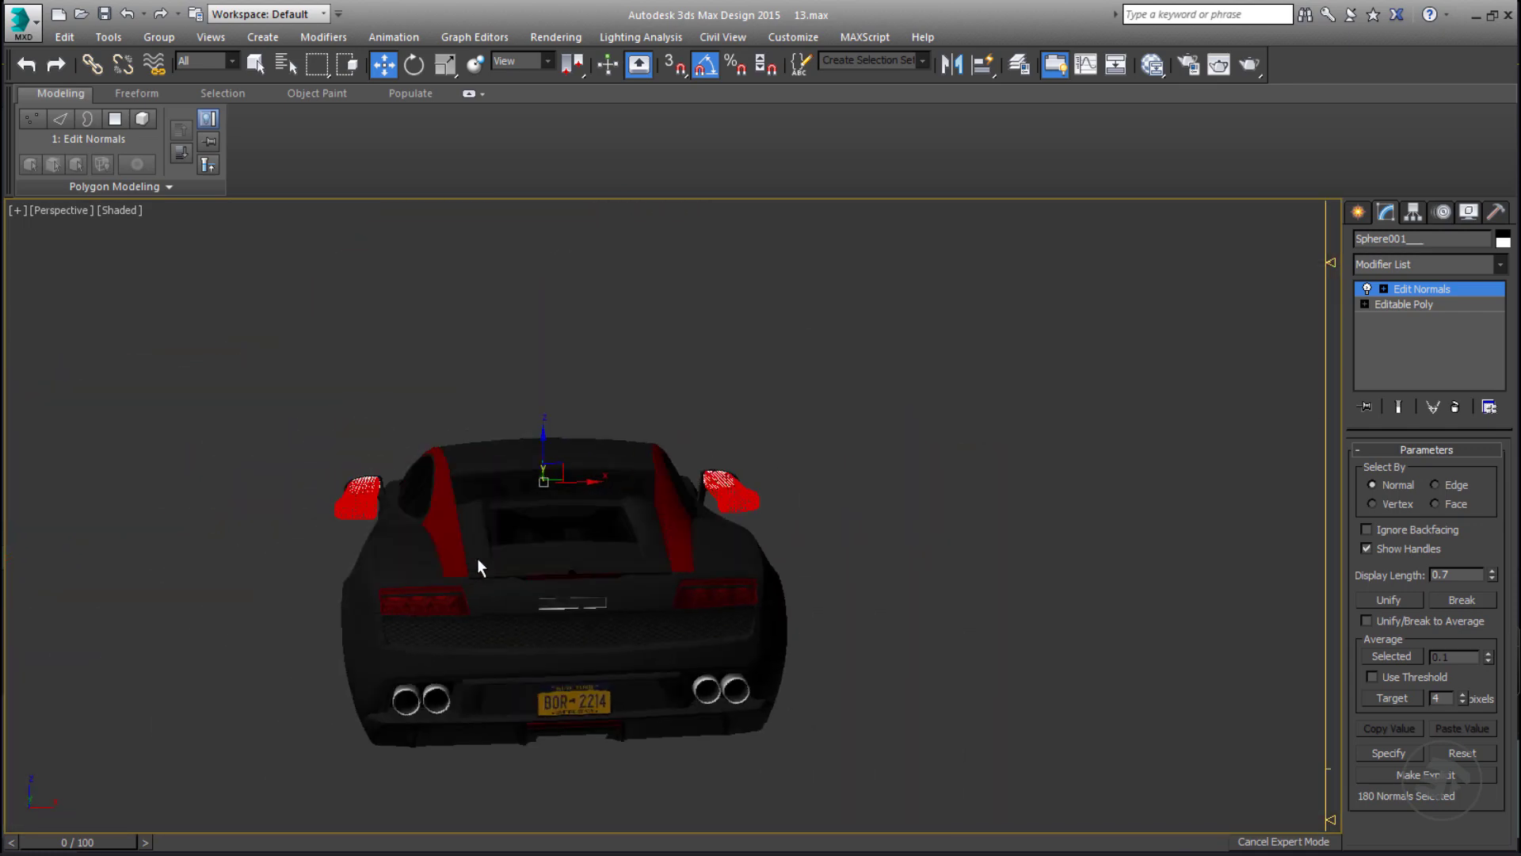
alt+middle_drag(477, 557, 627, 662)
Shorten the normals' display length to 0.18 and inspect them up close on the side mirror.
drag(1492, 579, 1483, 623)
alt+middle_drag(697, 507, 611, 435)
scroll(404, 526, up, 1)
scroll(403, 525, up, 6)
alt+middle_drag(491, 521, 543, 510)
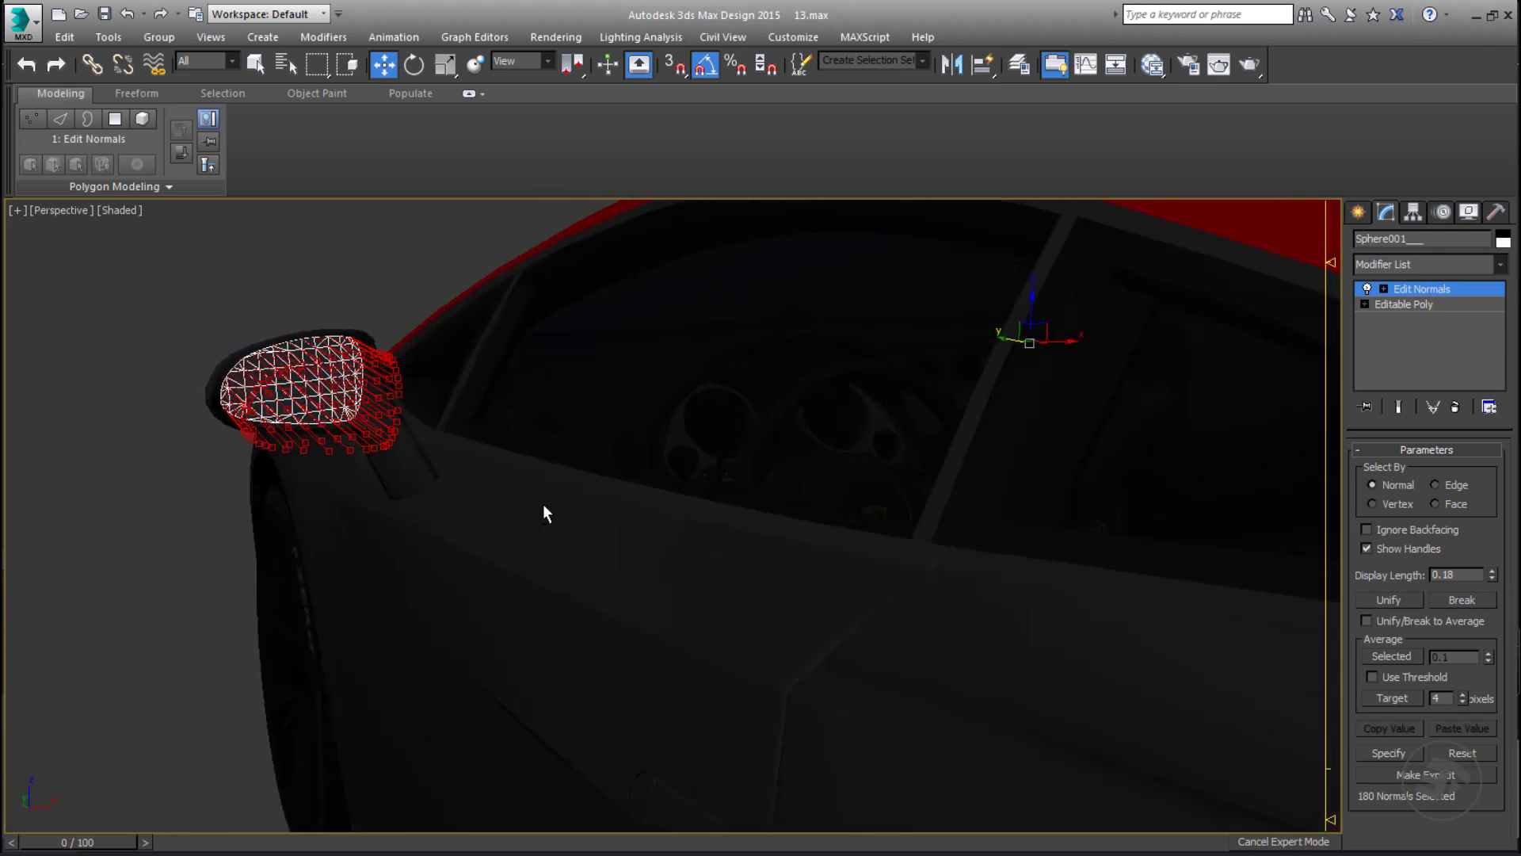
scroll(543, 509, down, 3)
scroll(543, 509, up, 2)
scroll(543, 505, down, 3)
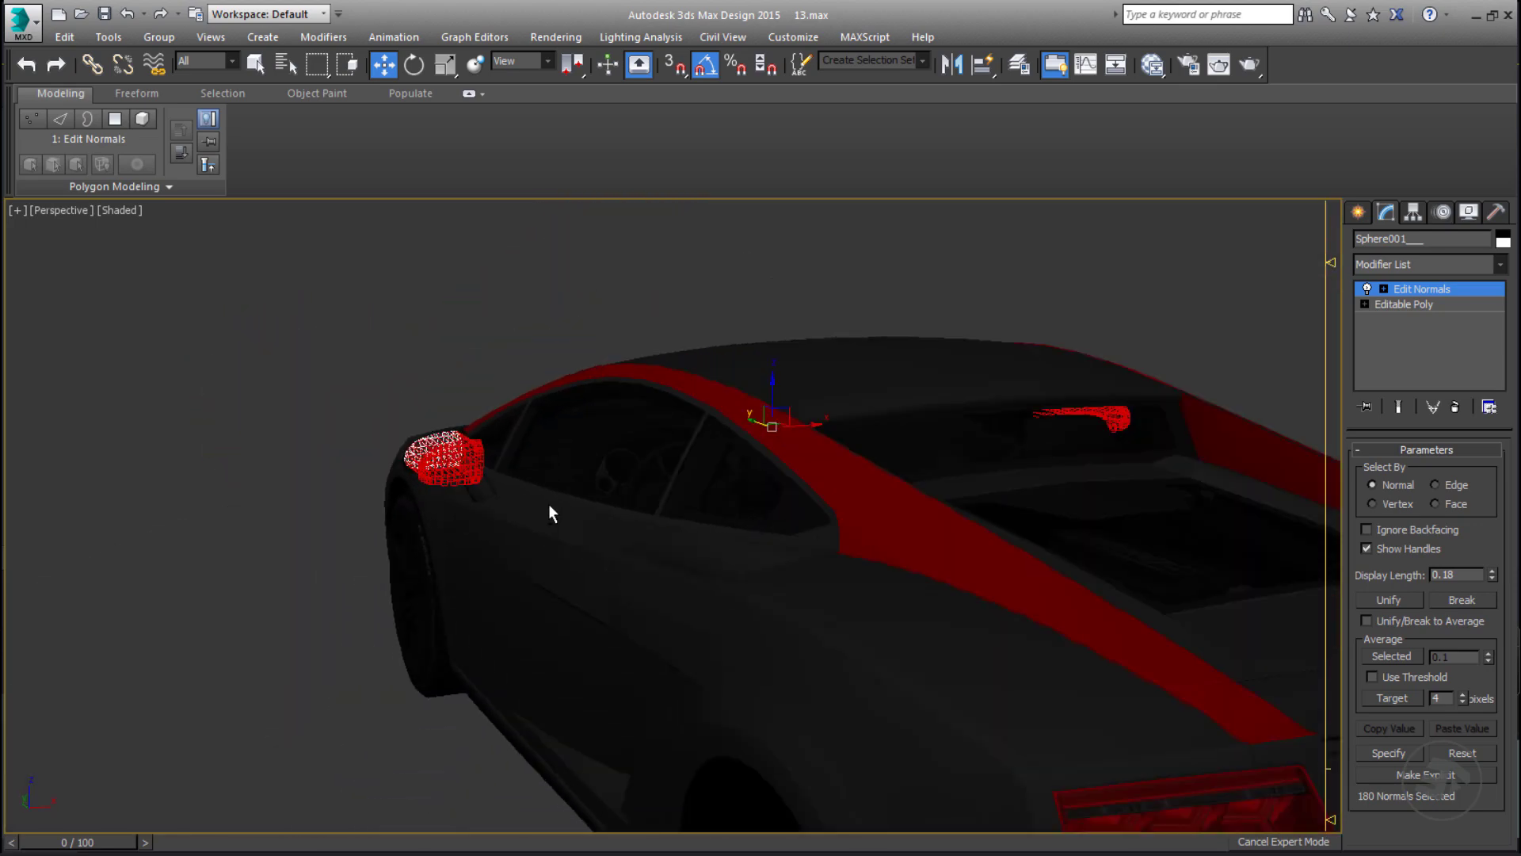
Try moving the short mirror normals upward in the perspective and Left views.
mouse_move(726, 404)
mouse_down()
mouse_move(727, 381)
mouse_move(726, 396)
mouse_up()
alt+middle_drag(646, 432, 707, 420)
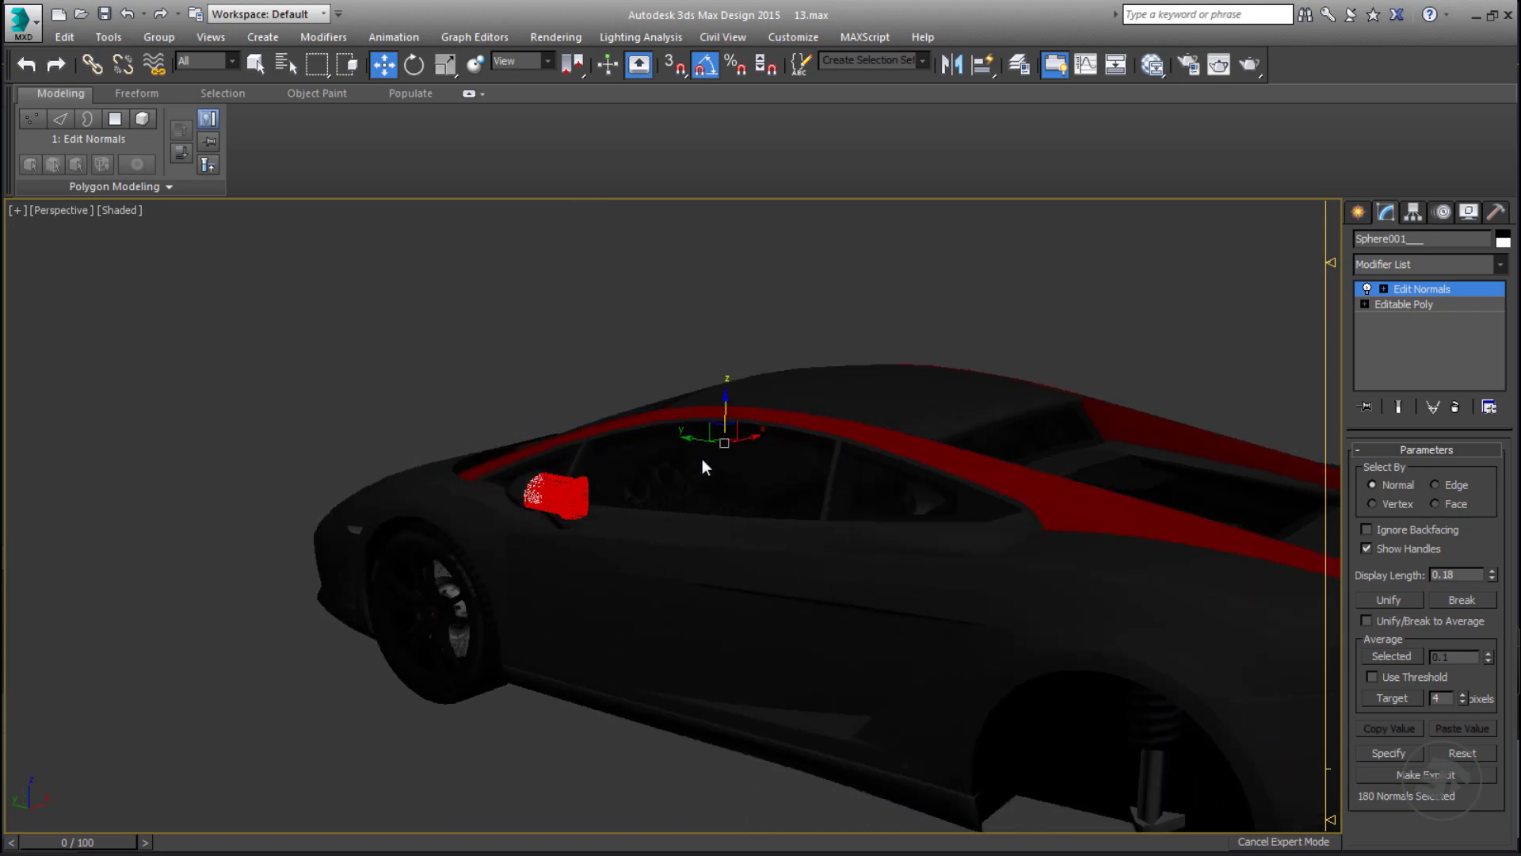
key(l)
key(z)
drag(464, 507, 479, 308)
right_click(479, 308)
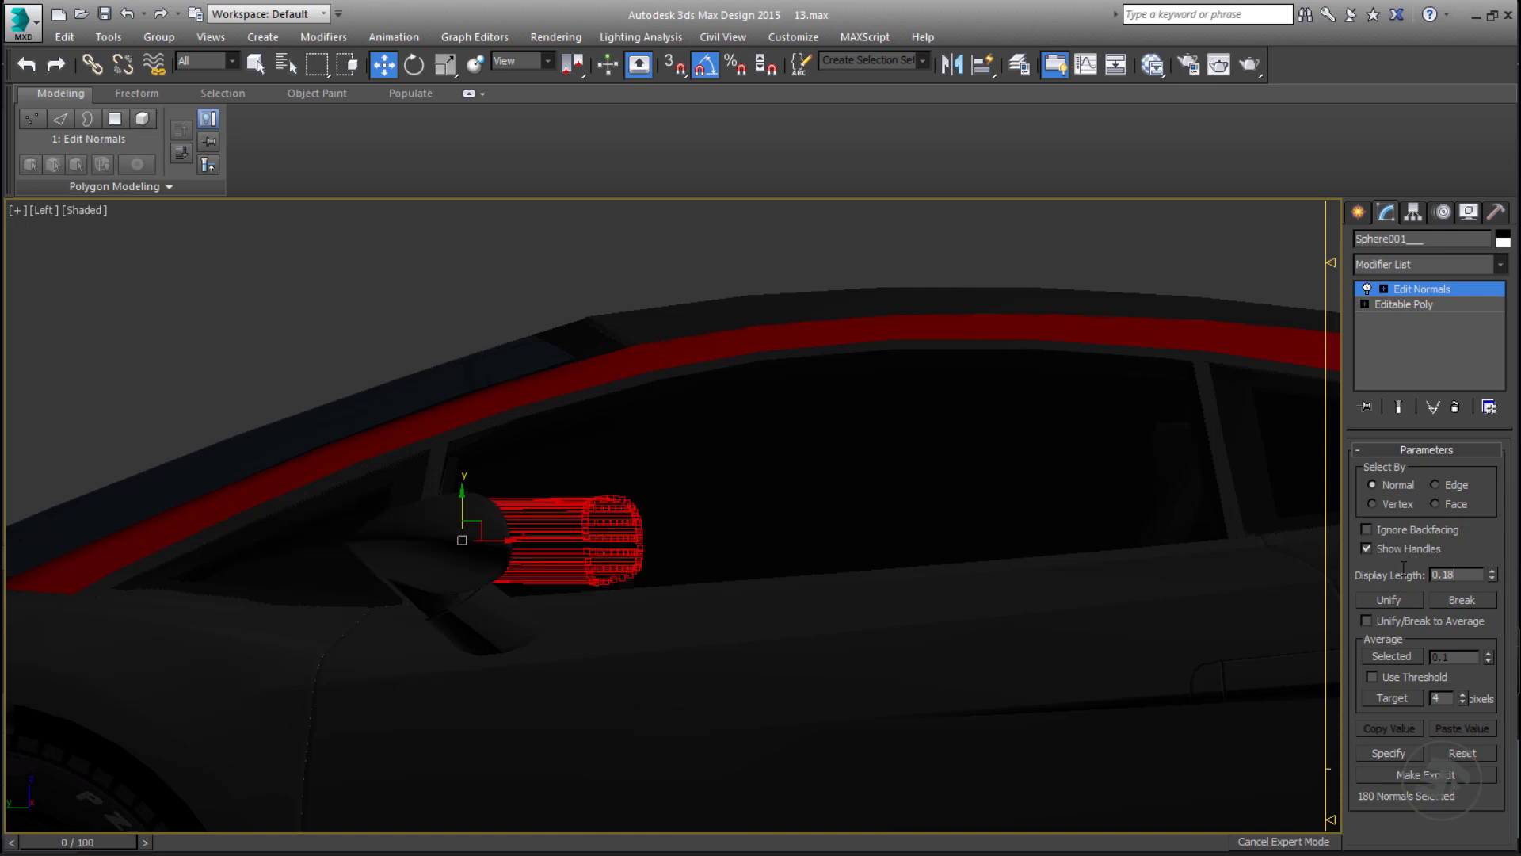
Set the normals' display length to 4 and try moving them upward in the Left view.
drag(1462, 576, 1380, 568)
text(4)
middle_drag(715, 569, 645, 557)
scroll(645, 556, down, 8)
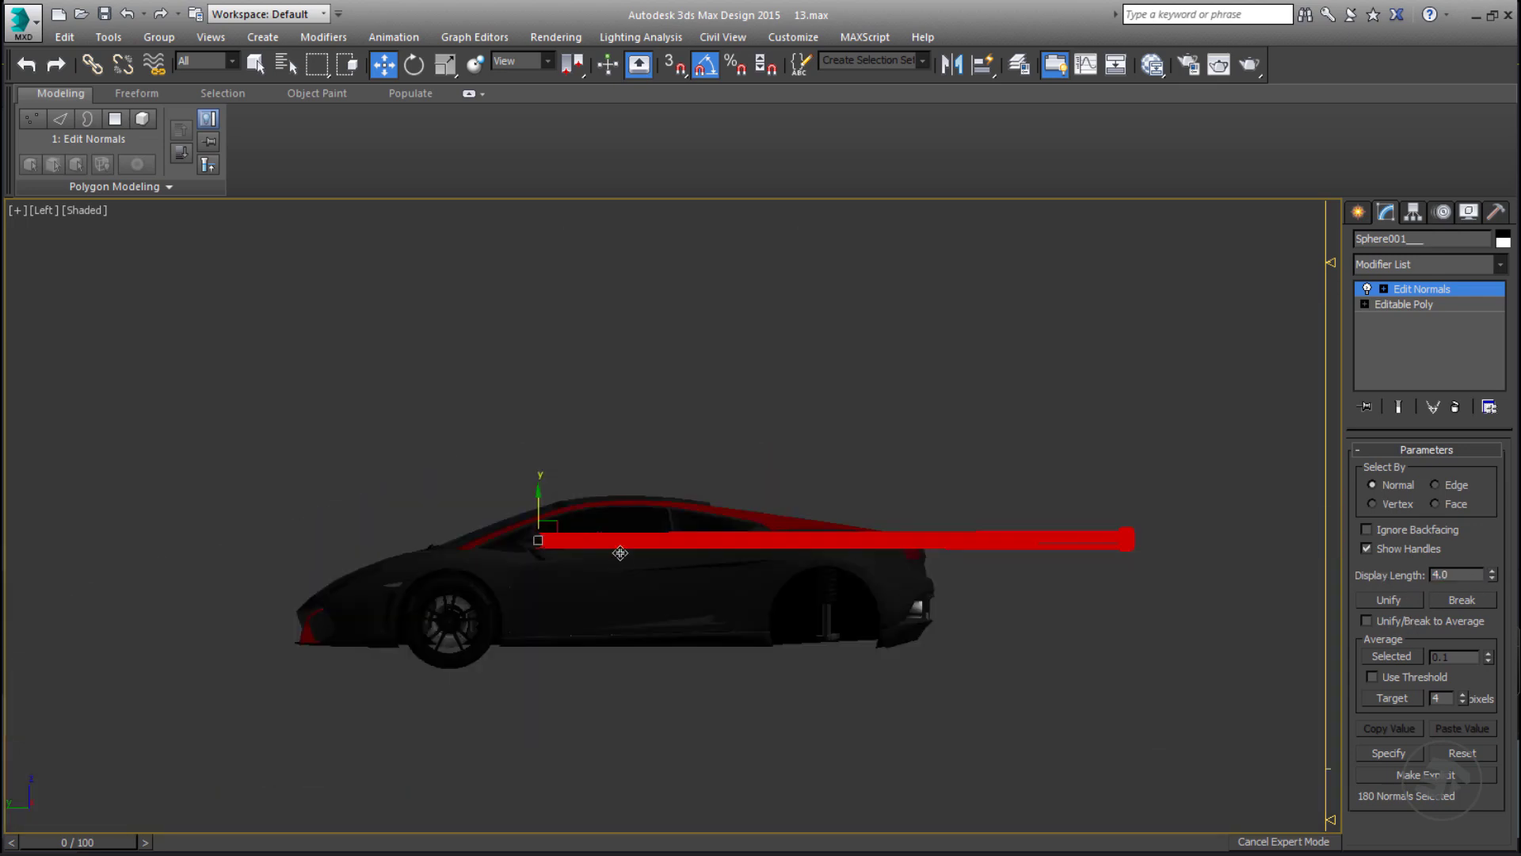
drag(541, 499, 579, 158)
drag(540, 499, 549, 75)
Set the display length to 2 and select only the left mirror's normals in the Top view.
key(t)
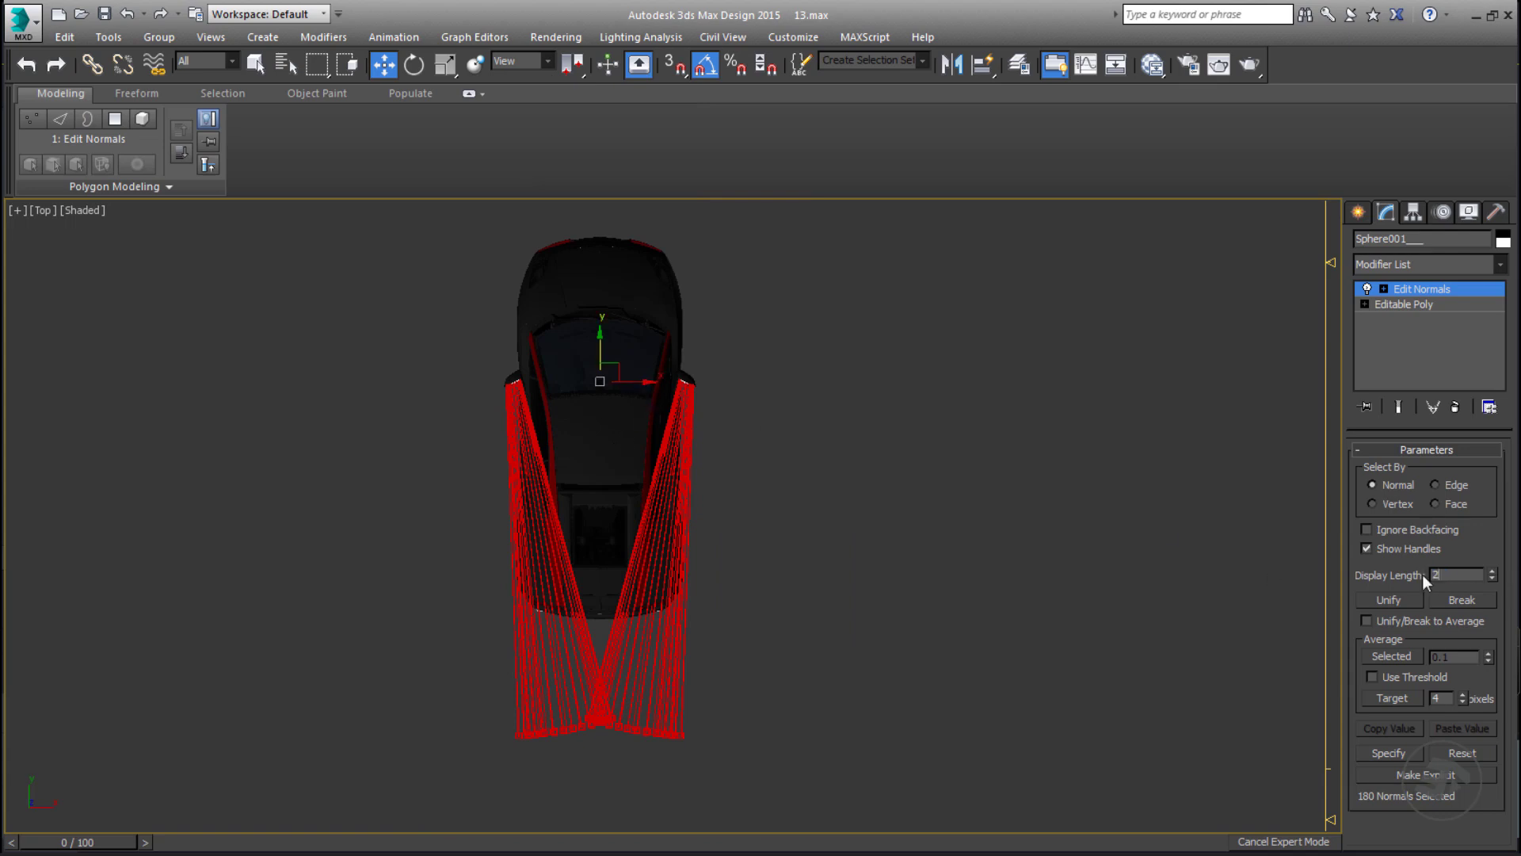
key(Return)
drag(468, 496, 561, 626)
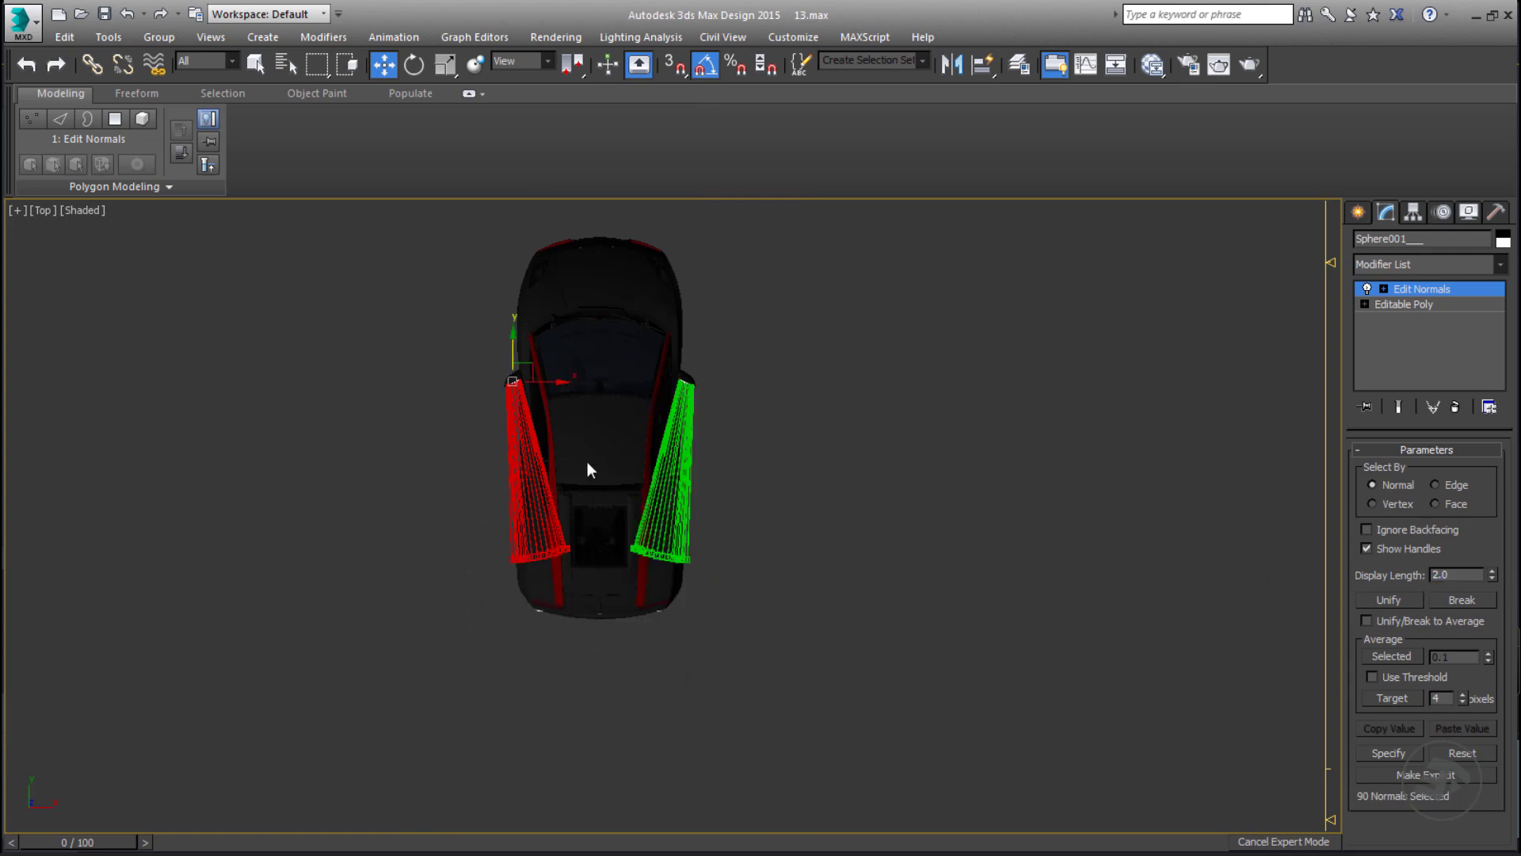
Shift the left mirror's normals outward with the X offset of Move Transform Type-In and select the opposite mirror's normals.
key(F12)
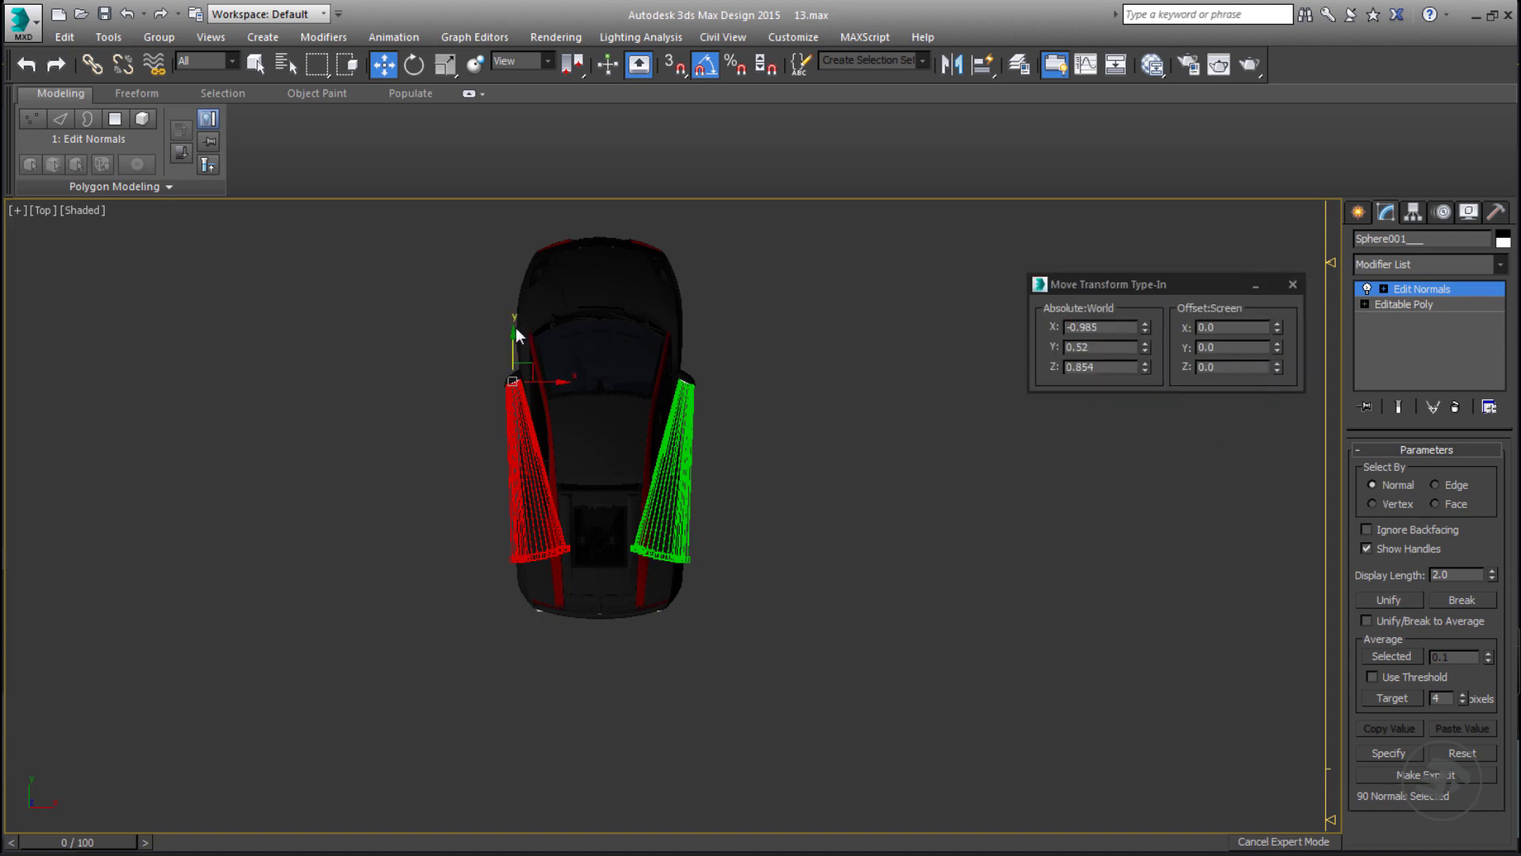
drag(1281, 366, 1283, 171)
key(ctrl+z)
drag(1280, 326, 1264, 369)
drag(736, 459, 626, 503)
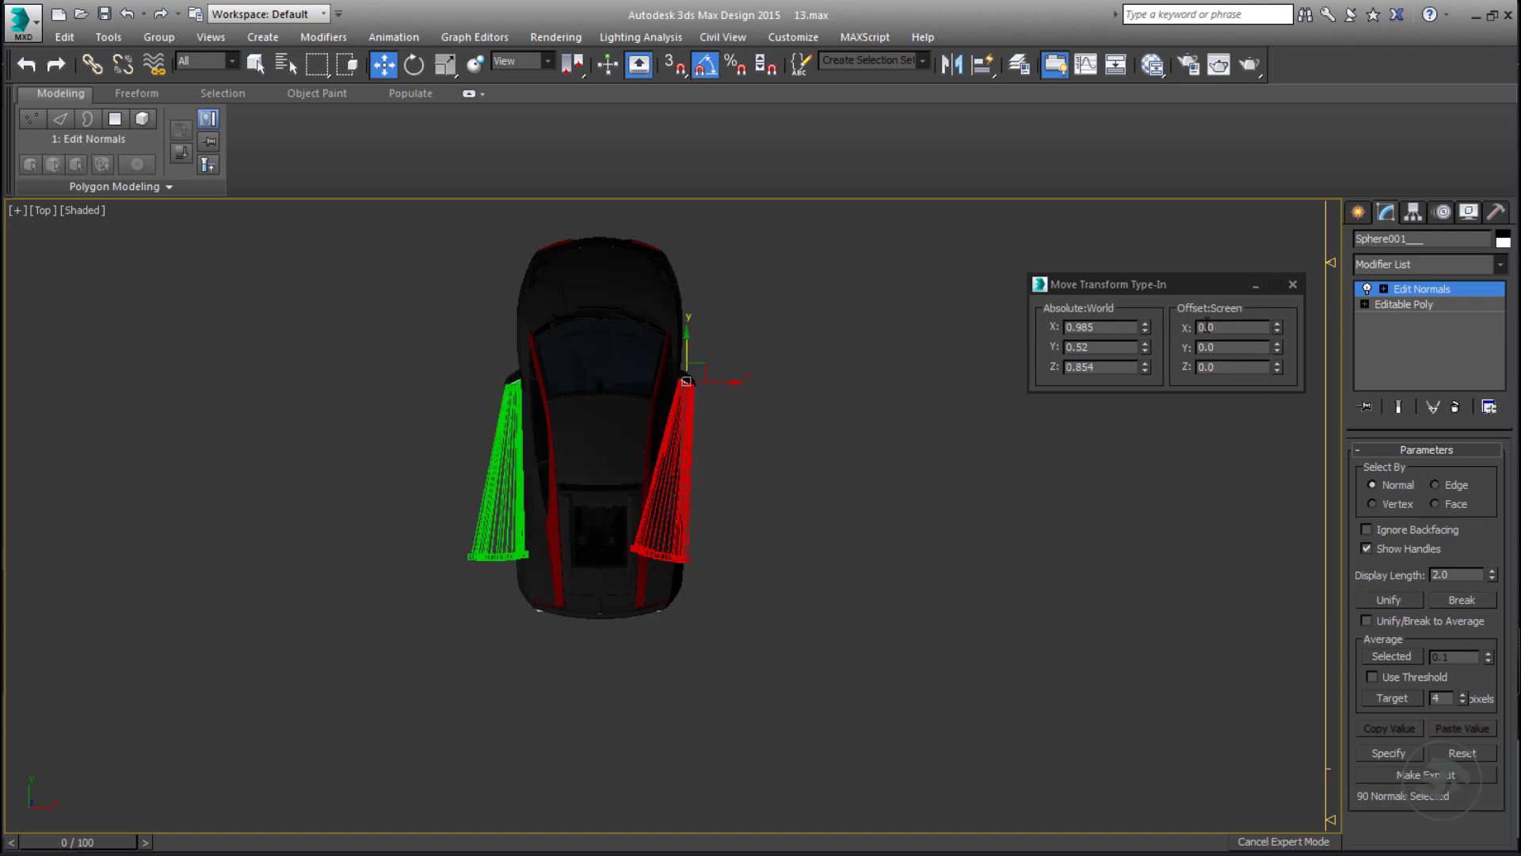
Shift the right mirror's normals outward with the X offset of Move Transform Type-In and set their display length to 6 in the Perspective view.
drag(1209, 327, 1276, 280)
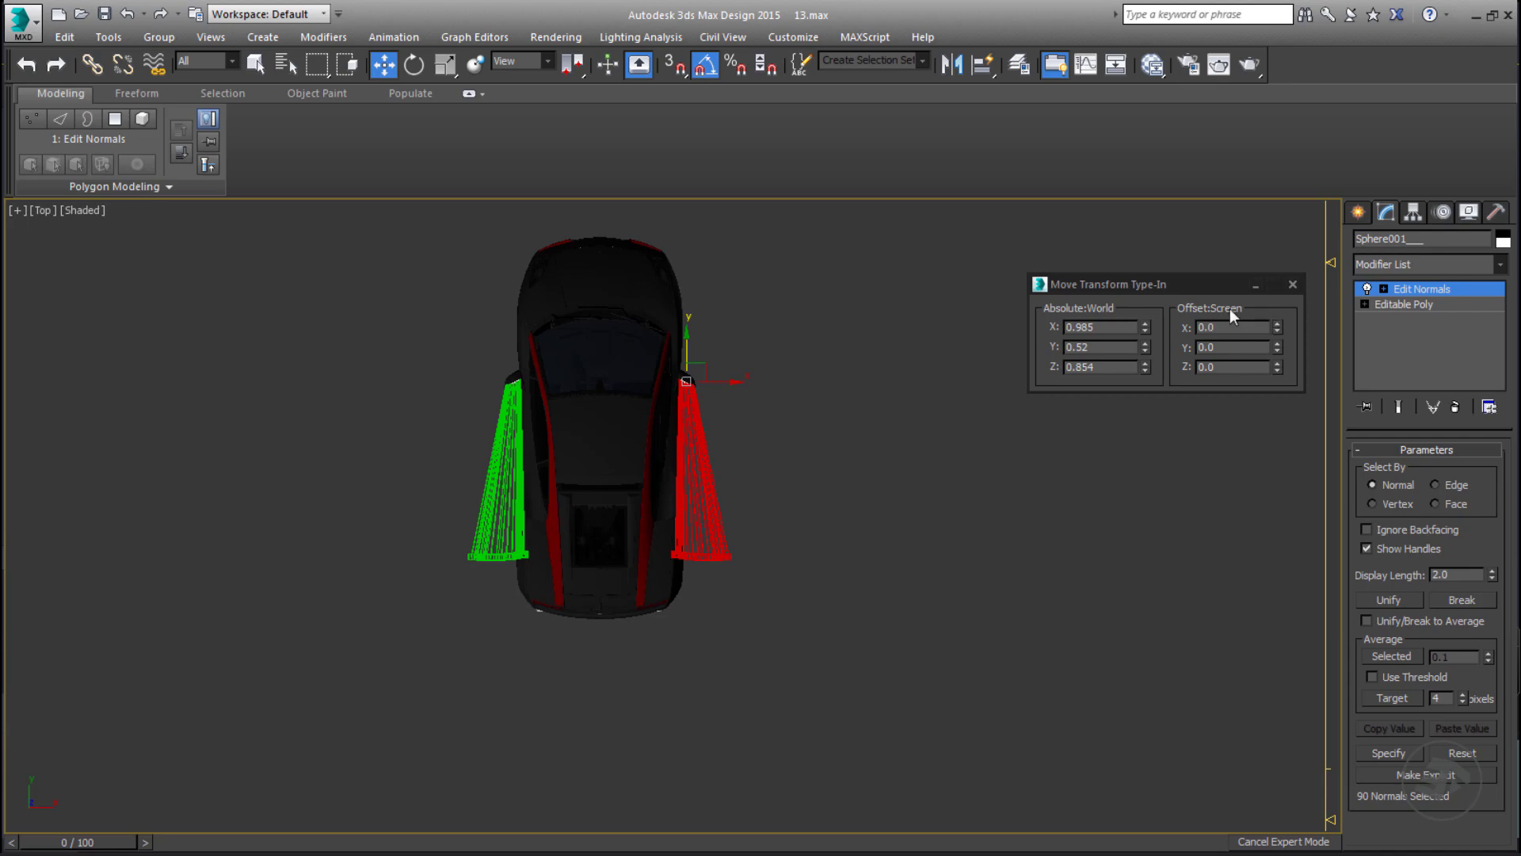
middle_drag(726, 605, 809, 531)
key(p)
double_click(1462, 576)
text(6)
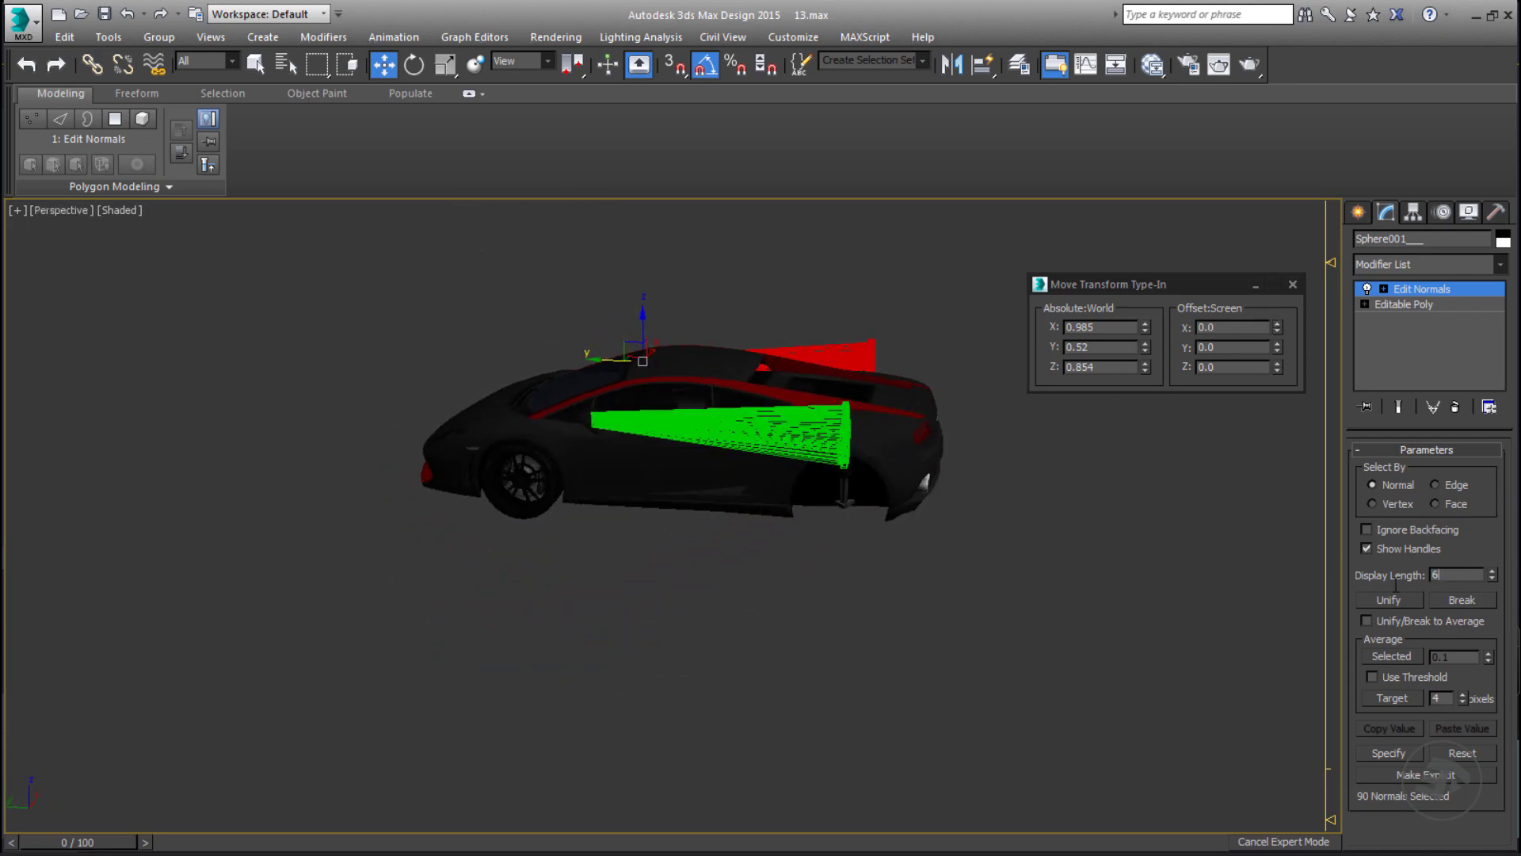
key(Return)
middle_drag(919, 674, 483, 637)
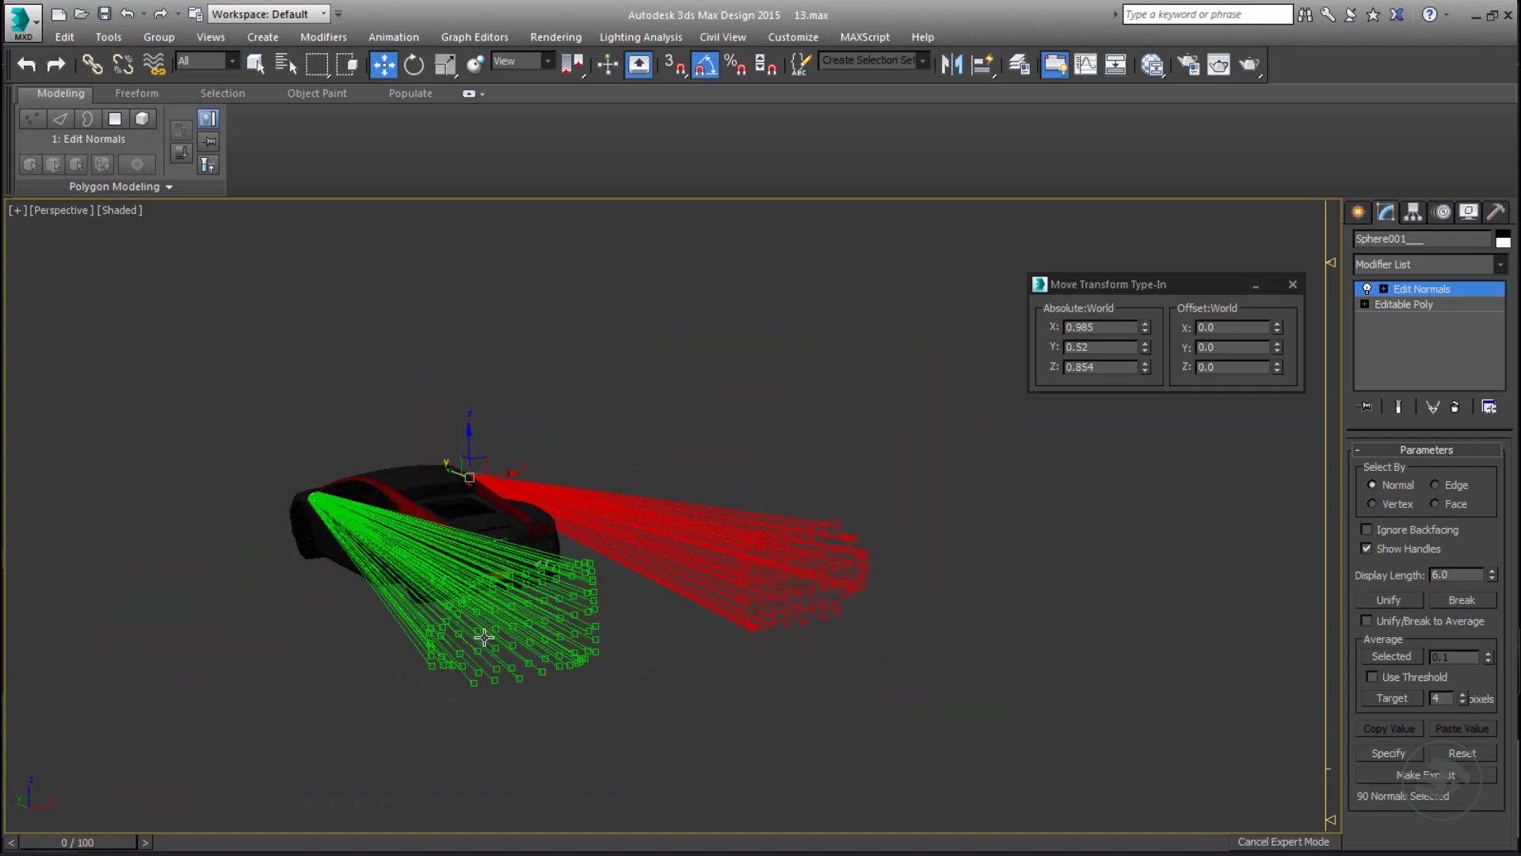
Set the normals' display length to 0.7 and close Move Transform Type-In to compare the normals on both side mirrors up close.
double_click(1463, 579)
text(0.7)
key(Return)
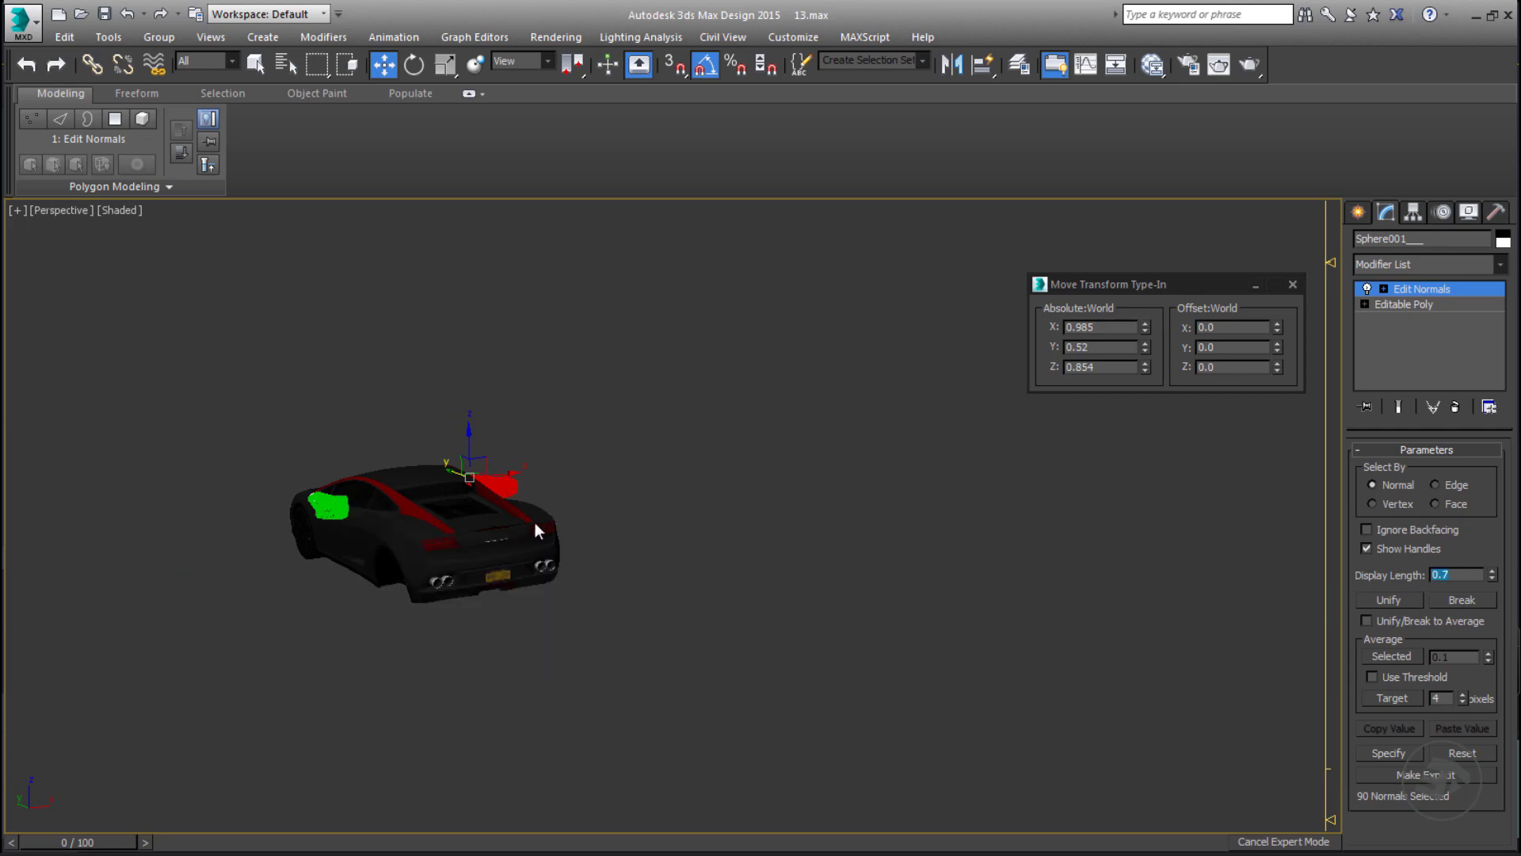
scroll(316, 582, up, 8)
scroll(316, 582, up, 5)
alt+middle_drag(265, 543, 258, 560)
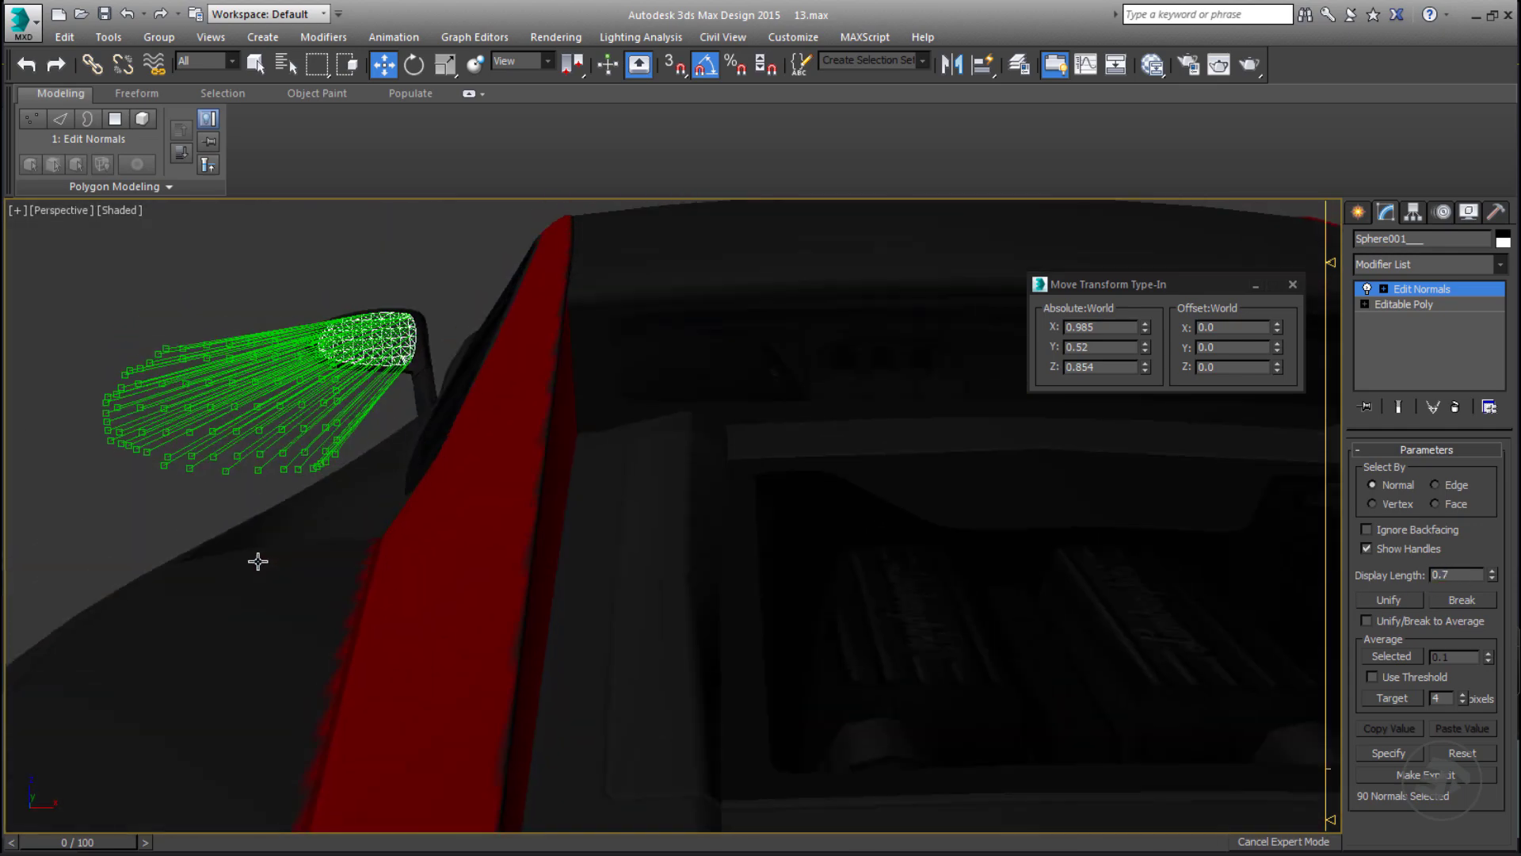
scroll(523, 511, down, 4)
alt+middle_drag(978, 559, 881, 555)
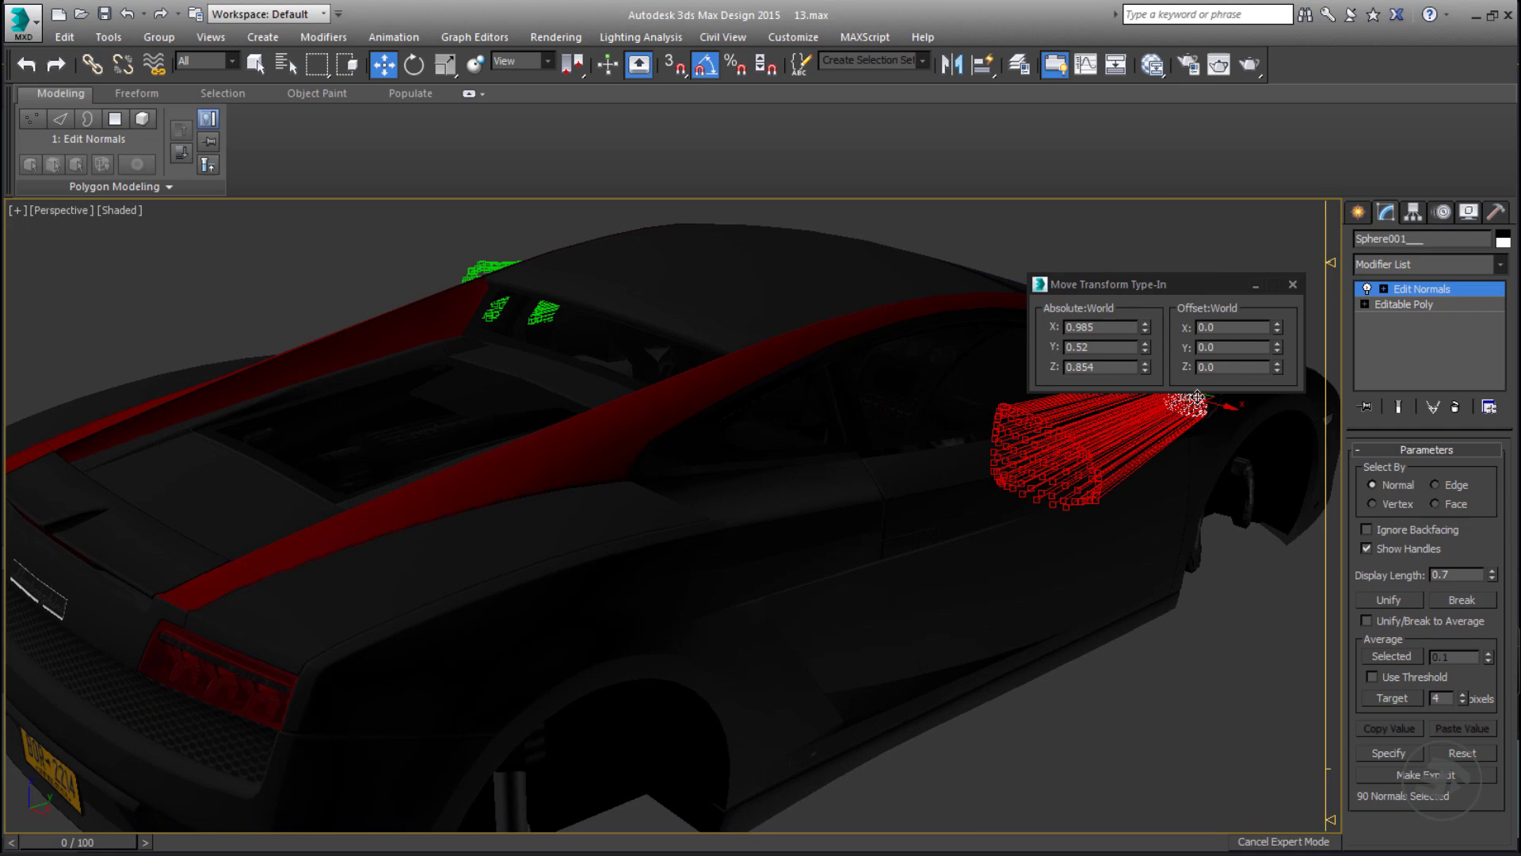
click(1292, 283)
mouse_move(785, 517)
alt+middle_down()
mouse_move(712, 486)
mouse_move(789, 500)
alt+middle_up()
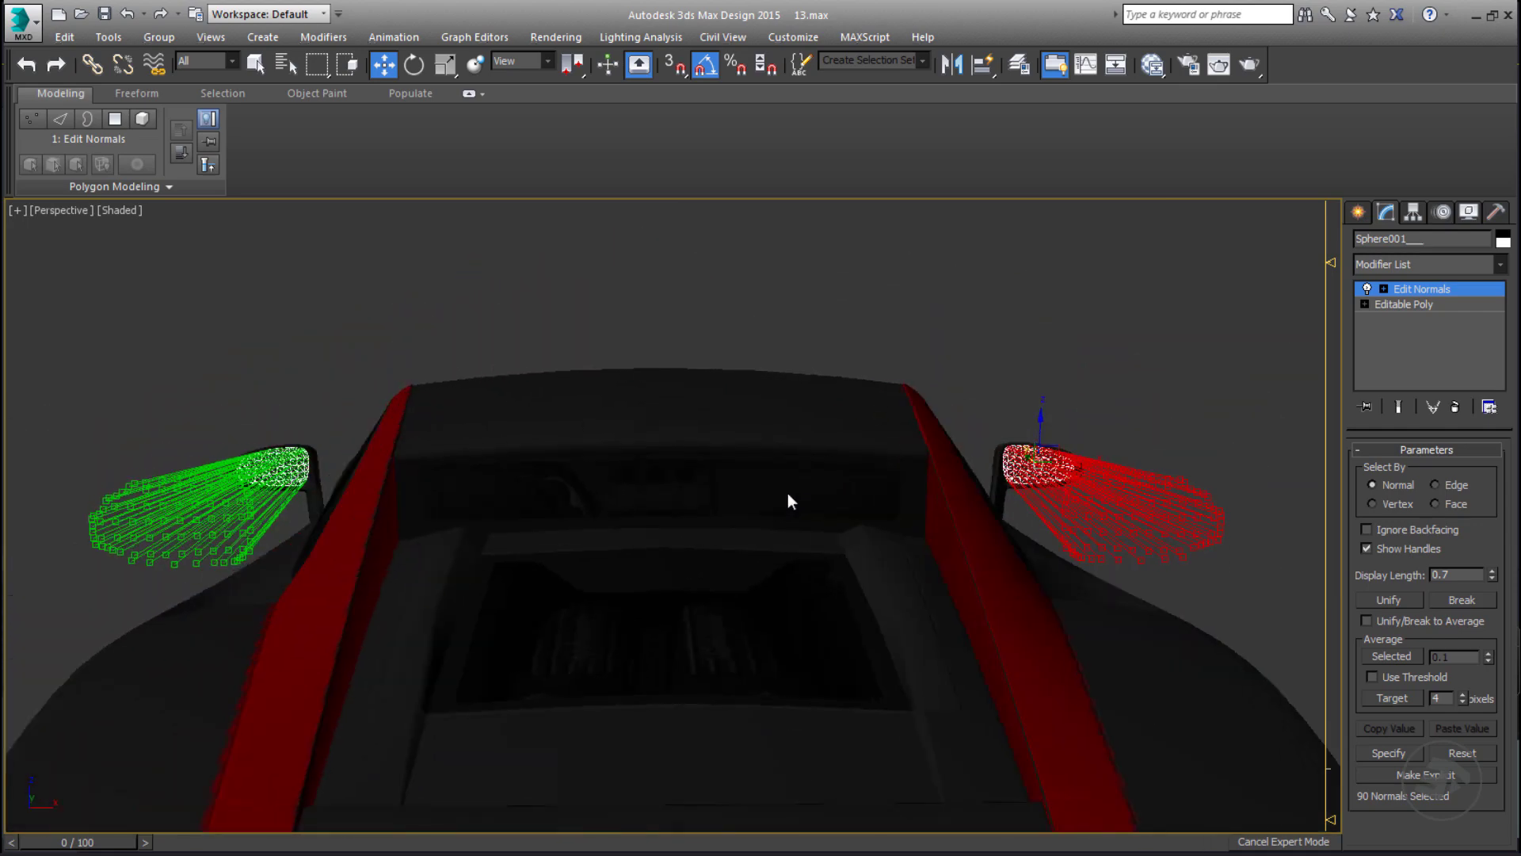
Collapse the mirrors' Edit Normals modifier into the Editable Poly and hide the command panel.
right_click(1414, 288)
click(1375, 425)
click(850, 515)
middle_drag(614, 531, 613, 496)
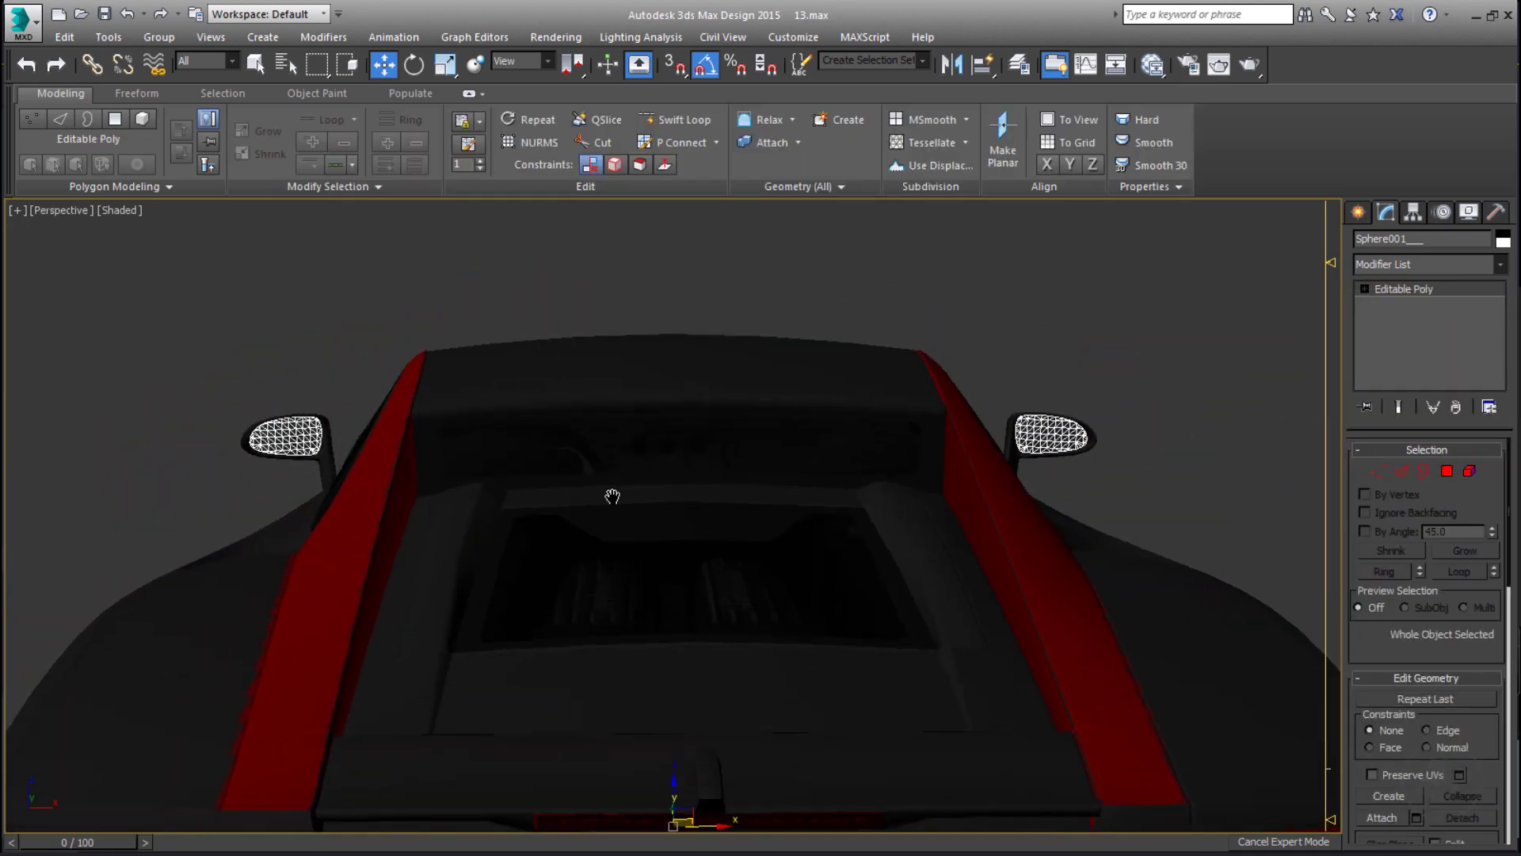
alt+middle_drag(507, 503, 570, 550)
key(alt+2)
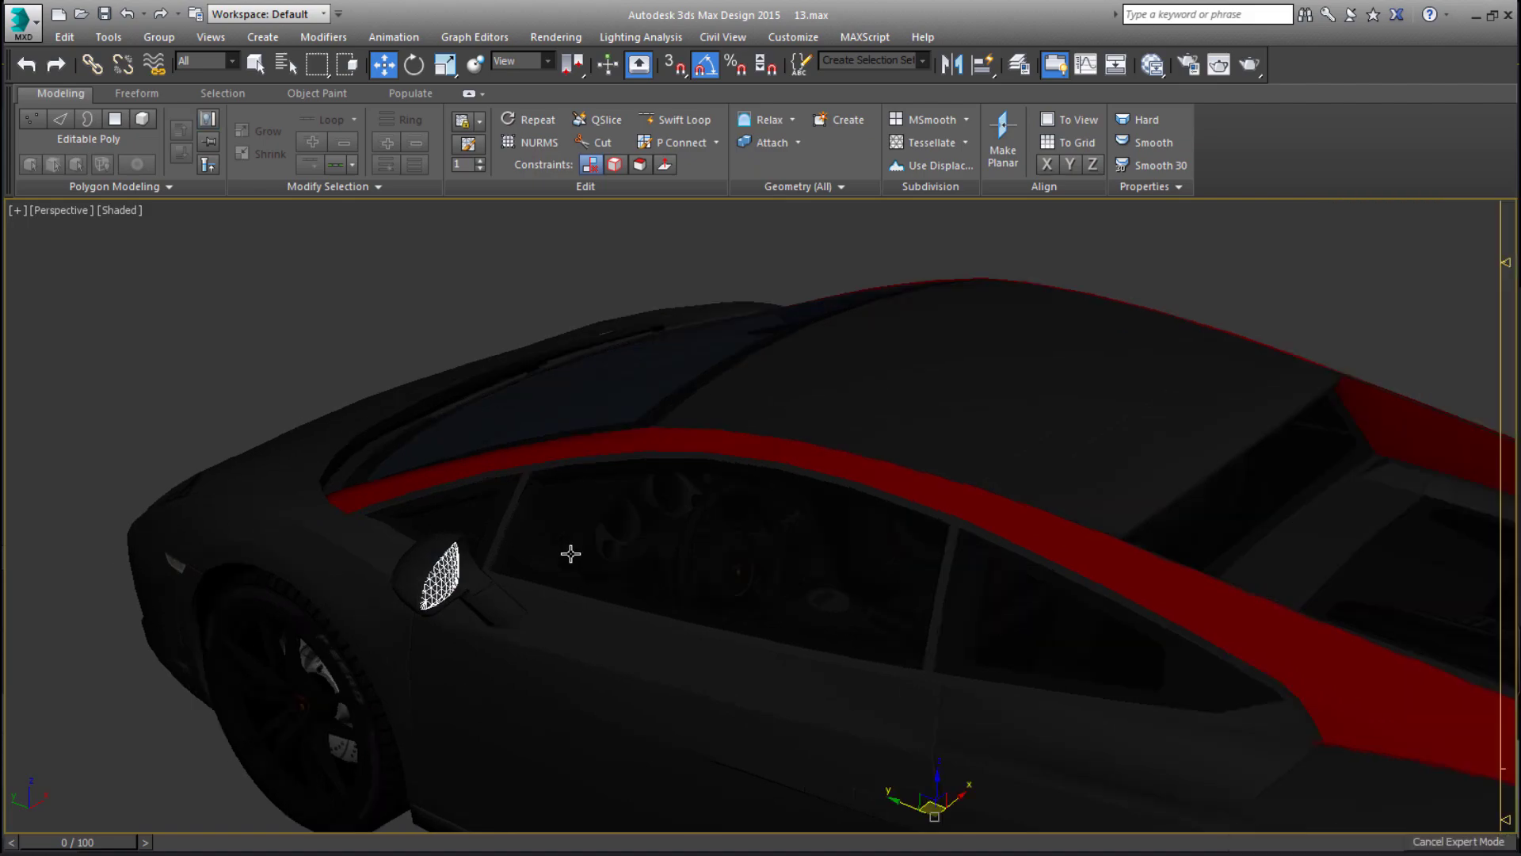